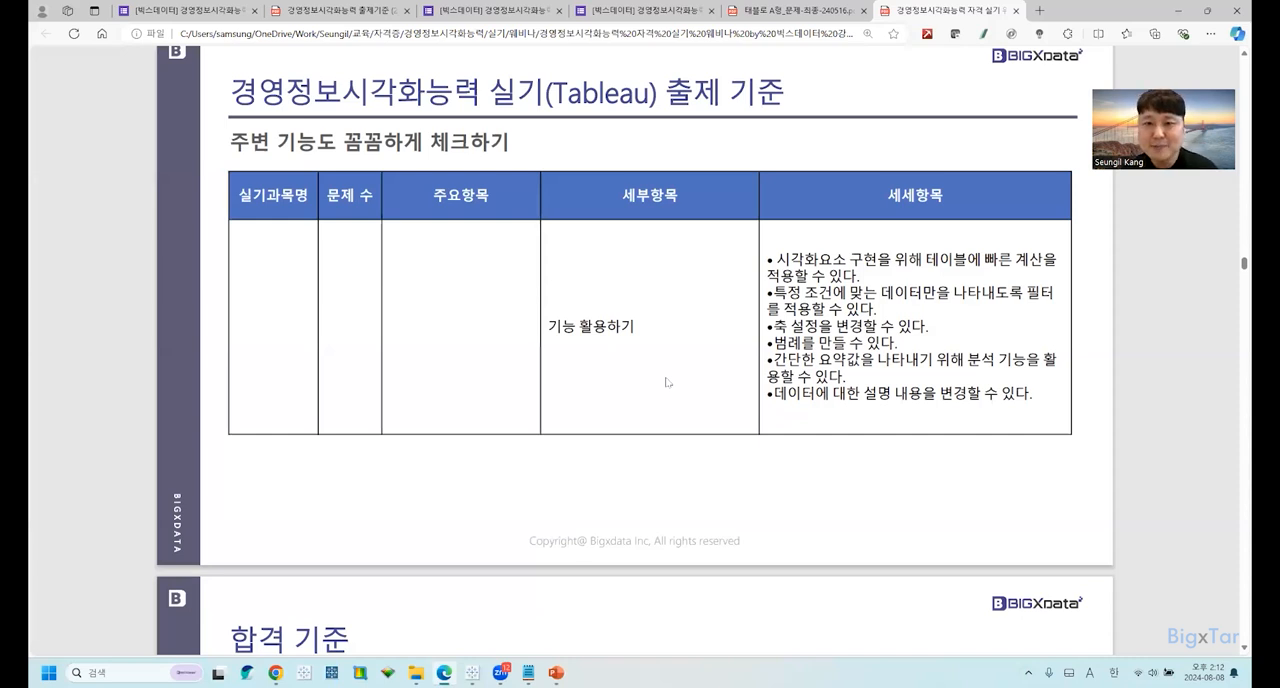
Review the webinar slides on the passing criteria, exam fee and registration method, through to sample problem 1 (작업 준비).
scroll(667, 382, "down", 6)
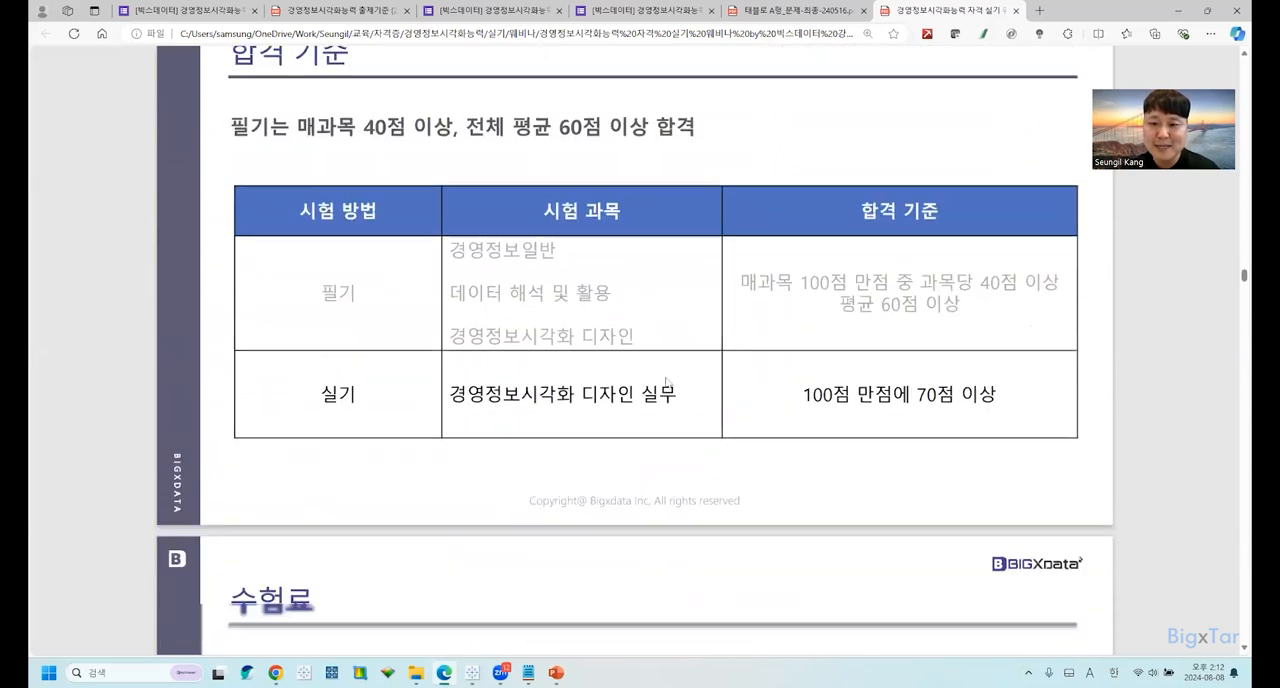
scroll(667, 381, "down", 2)
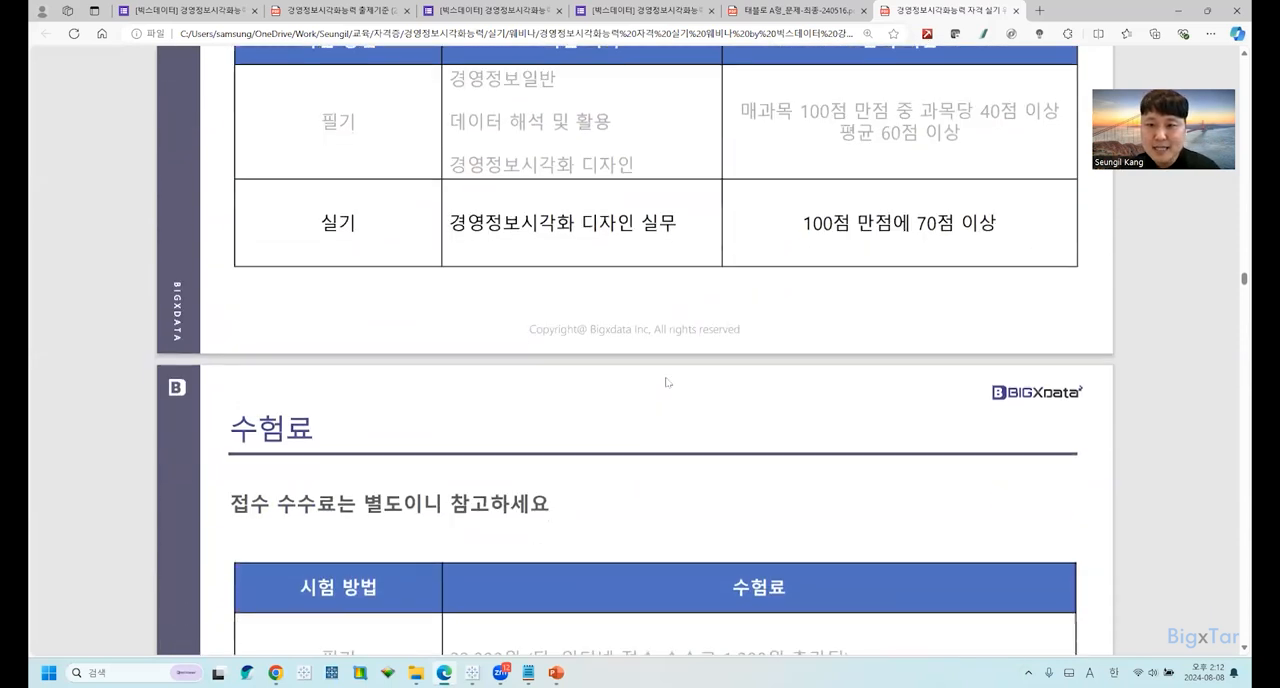
scroll(667, 382, "down", 5)
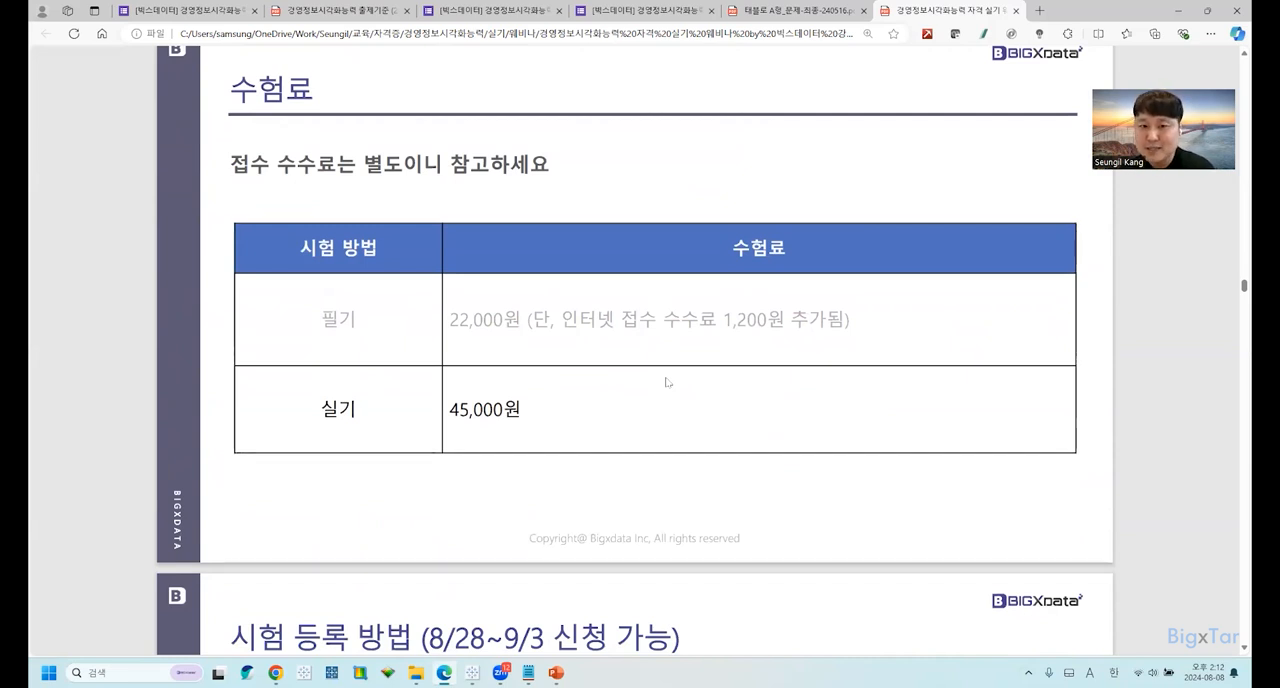
scroll(667, 382, "down", 6)
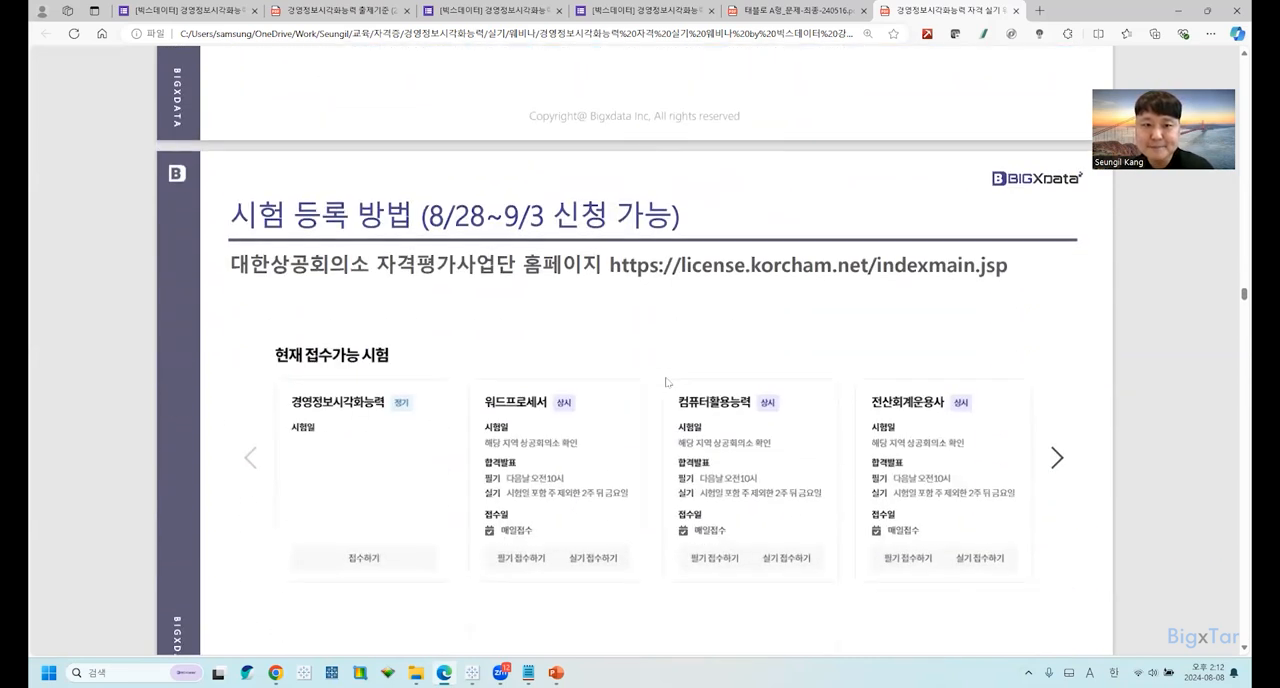
scroll(667, 382, "down", 1)
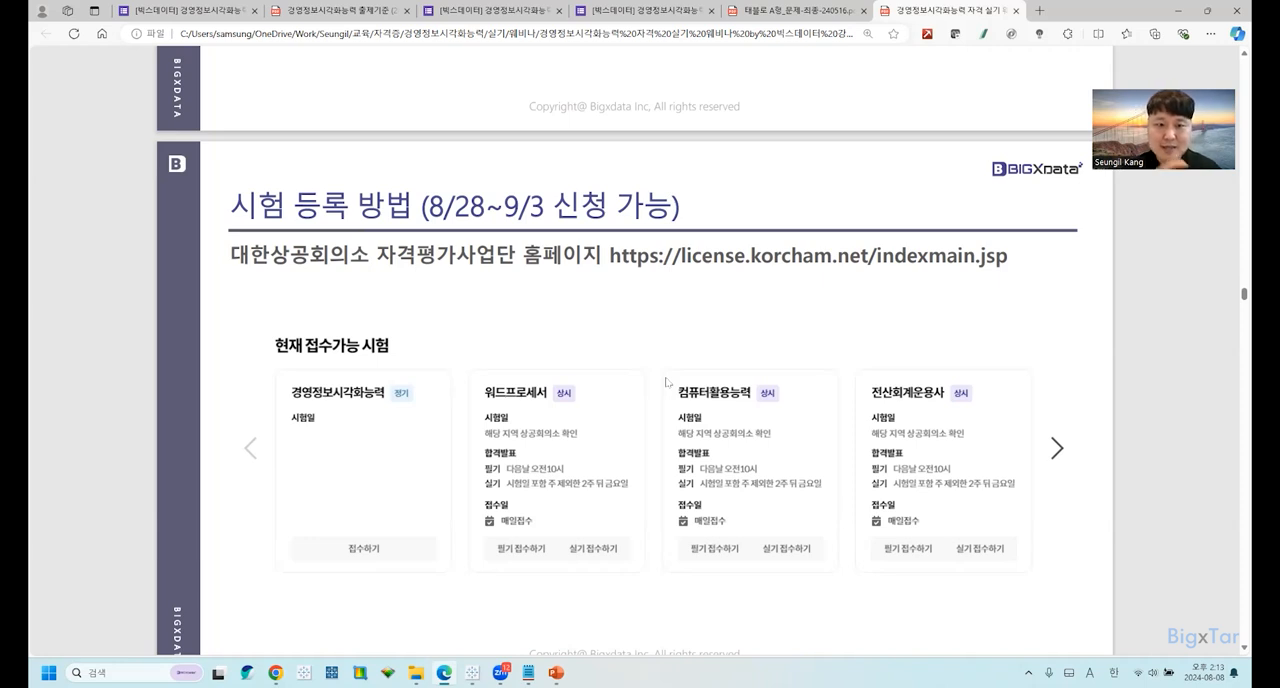
scroll(667, 381, "down", 5)
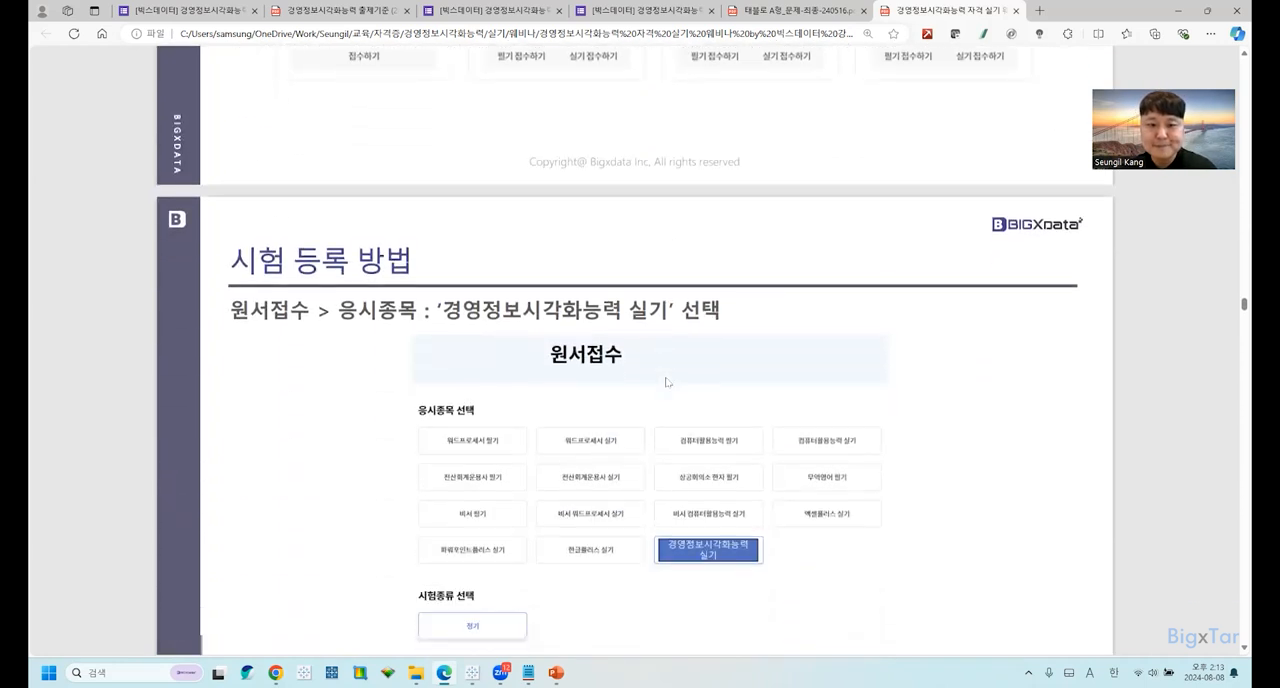
scroll(667, 381, "down", 1)
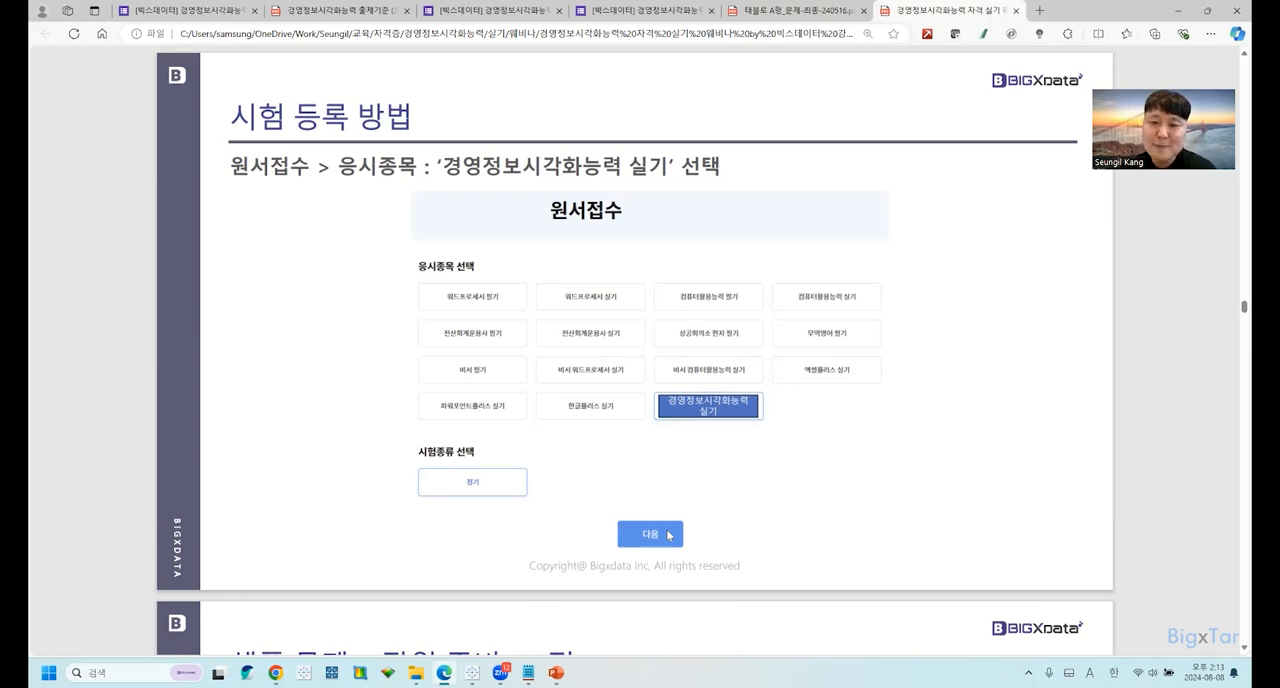
scroll(669, 535, "down", 4)
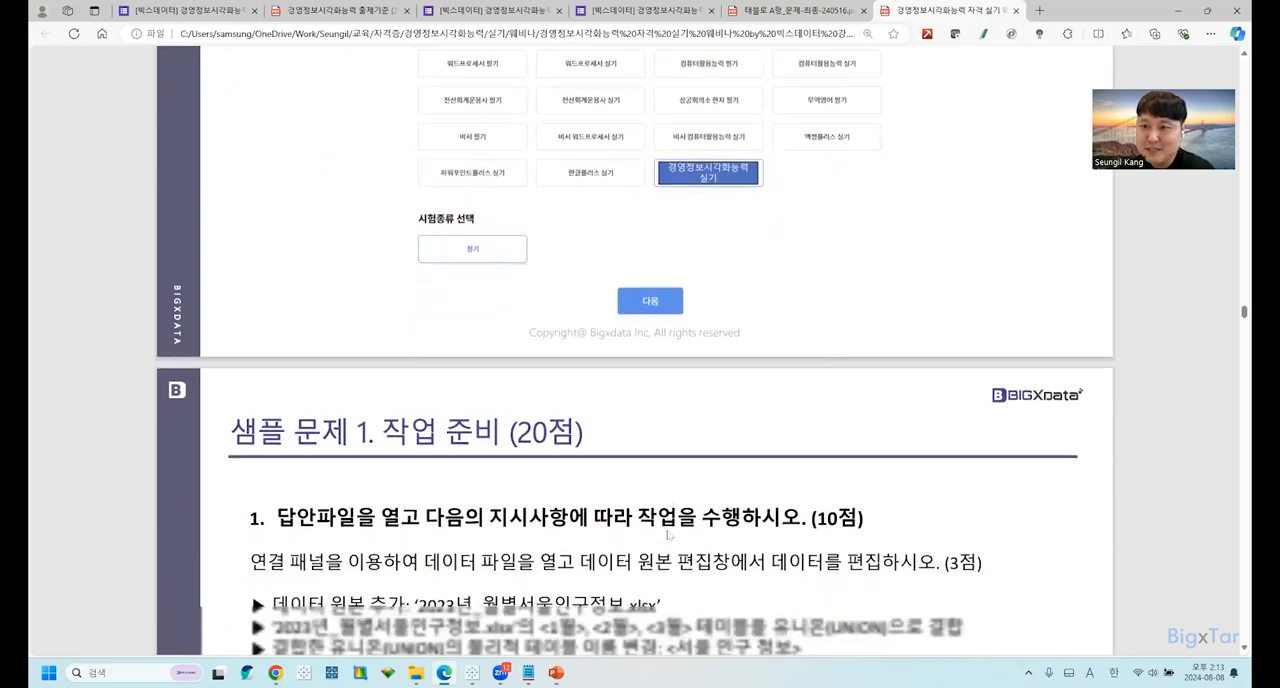
scroll(669, 535, "down", 2)
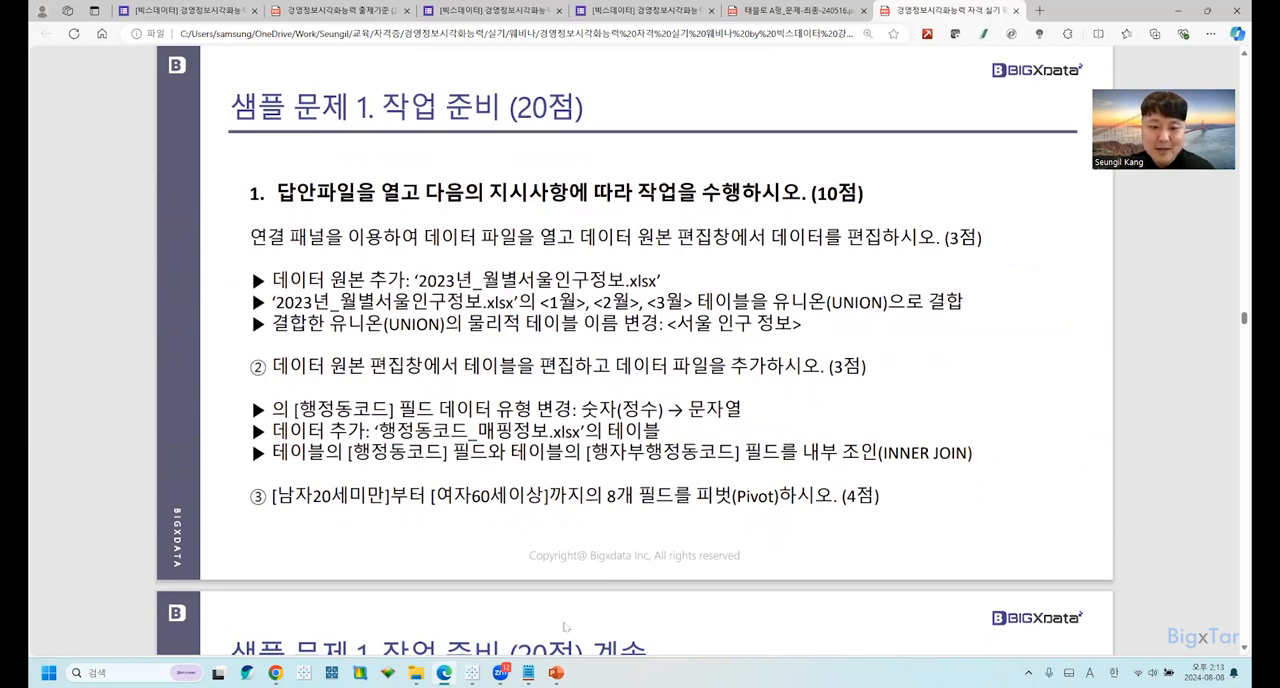
View the A형_답안 workbook in Tableau Public, and switch to the File Explorer window.
mouse_move(472, 672)
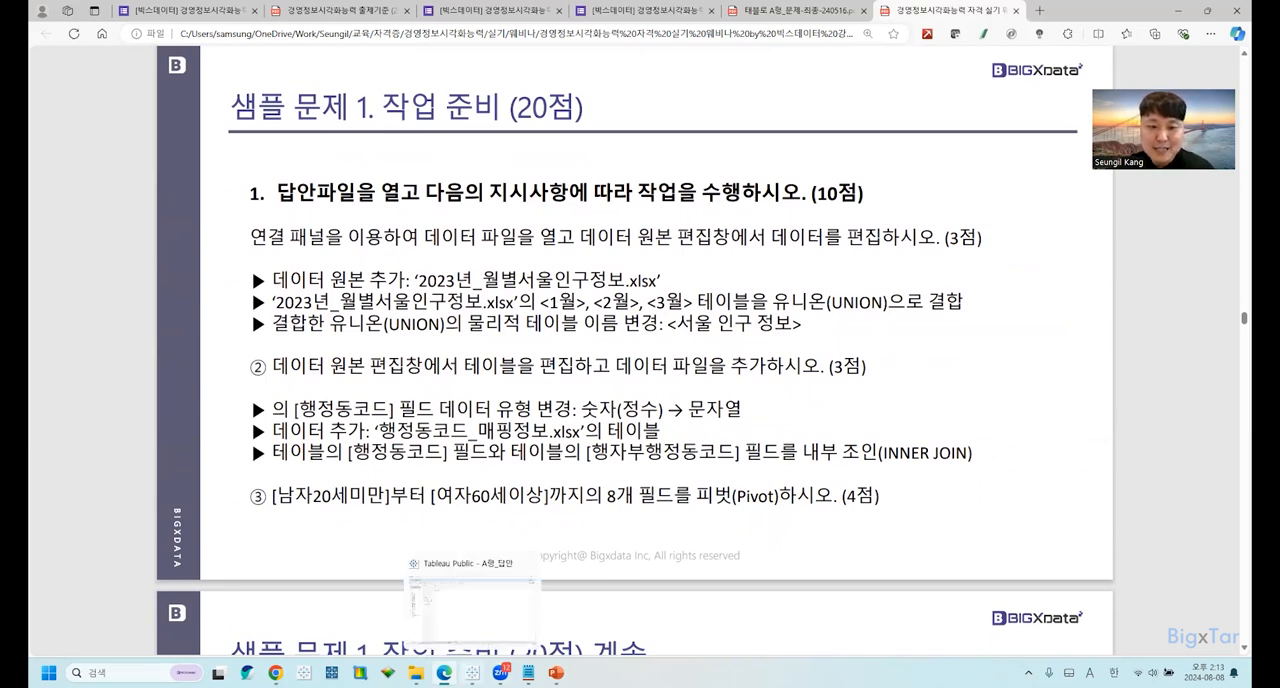
left_click(490, 608)
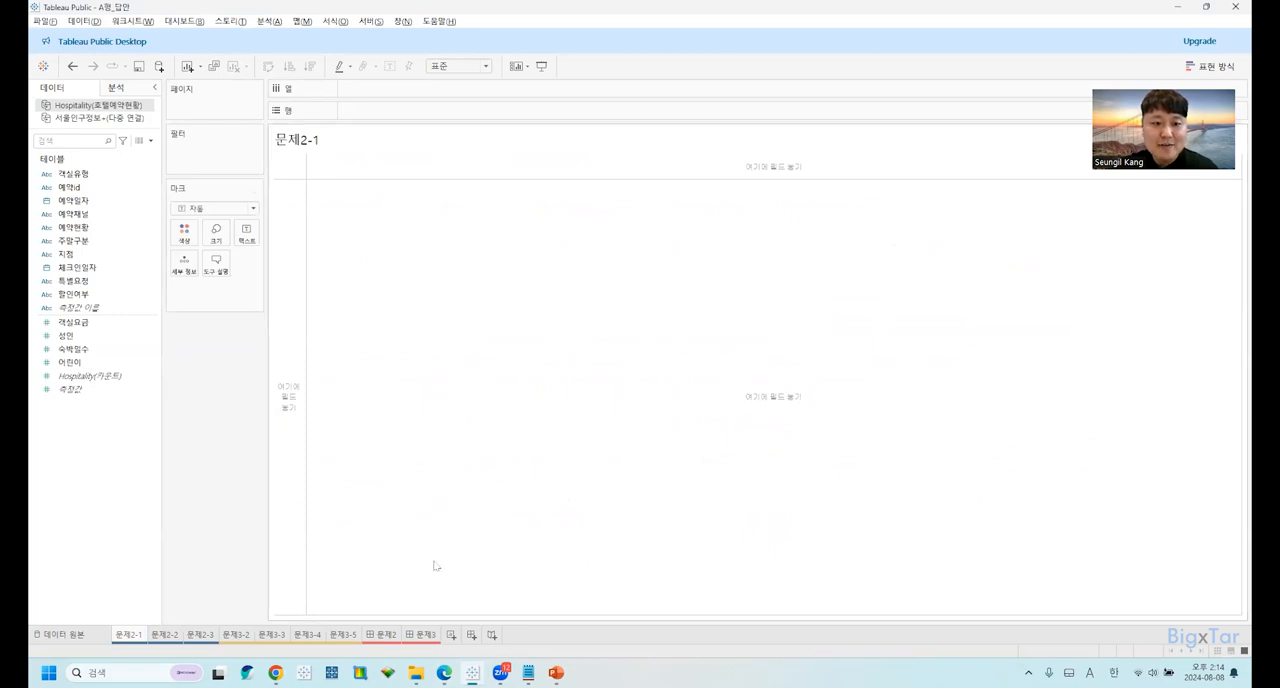
mouse_move(416, 672)
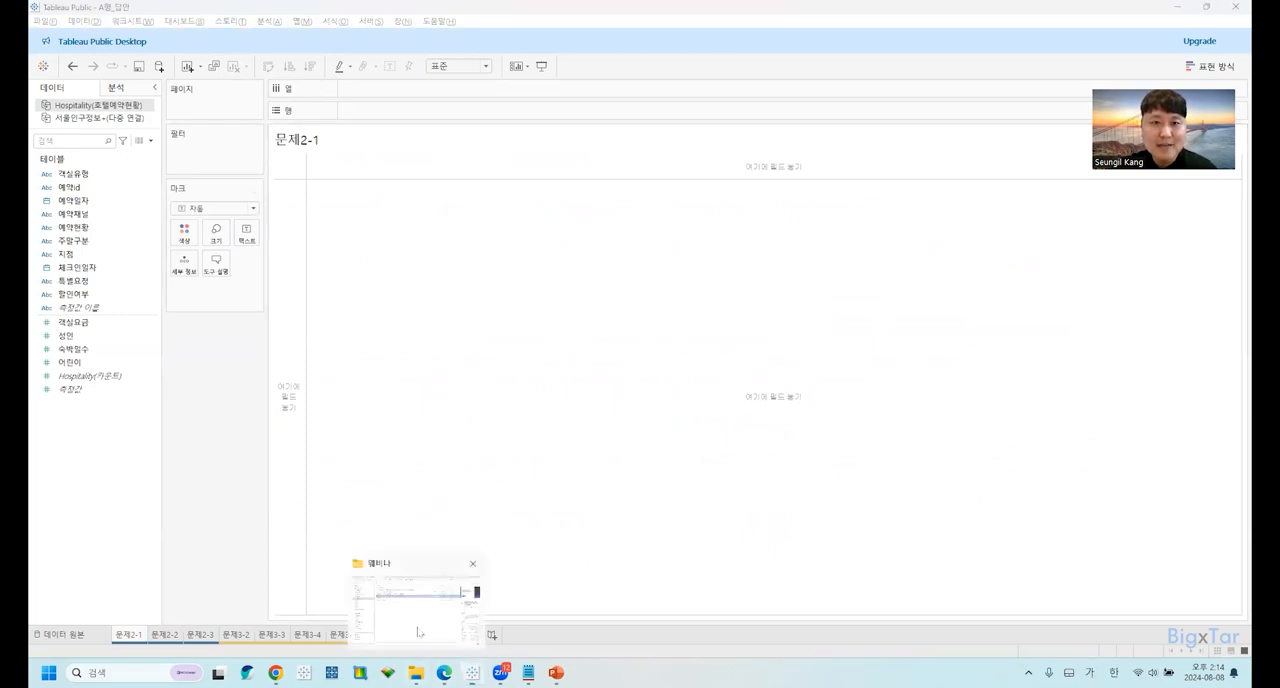
left_click(417, 631)
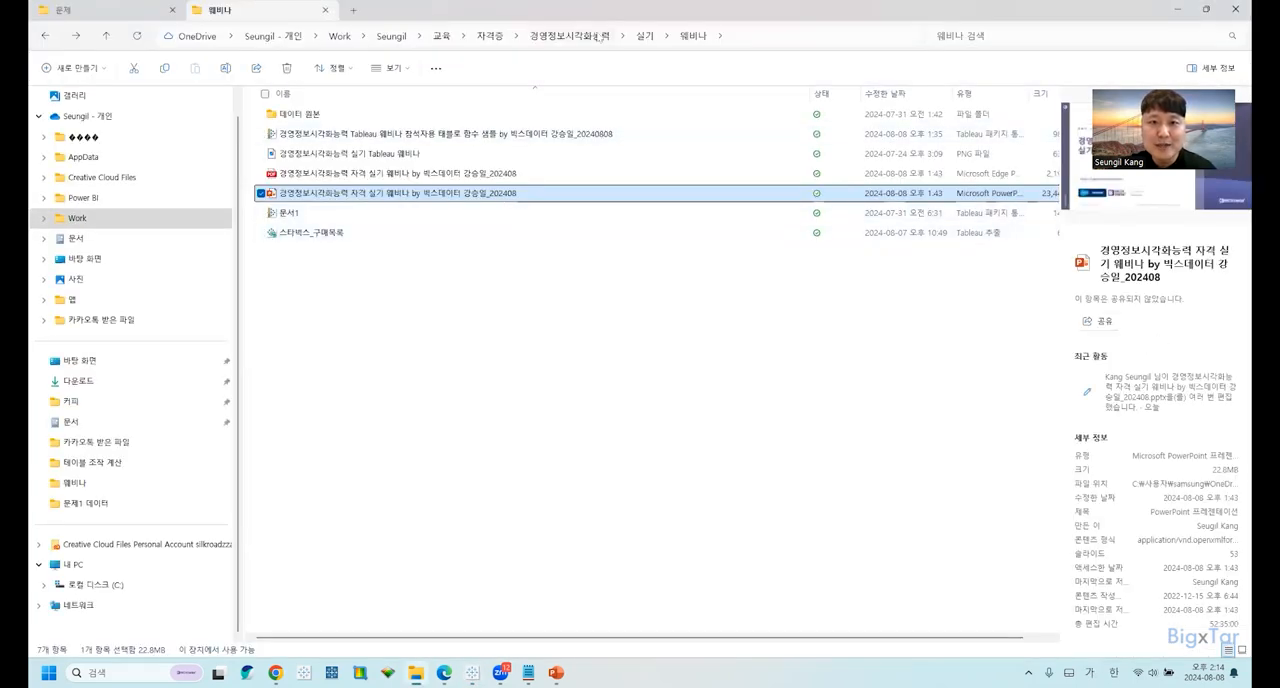
Open the 실기 모의문제_태블로(퍼블릭) A형 folder and show the contents of its 문제 subfolder.
left_click(62, 8)
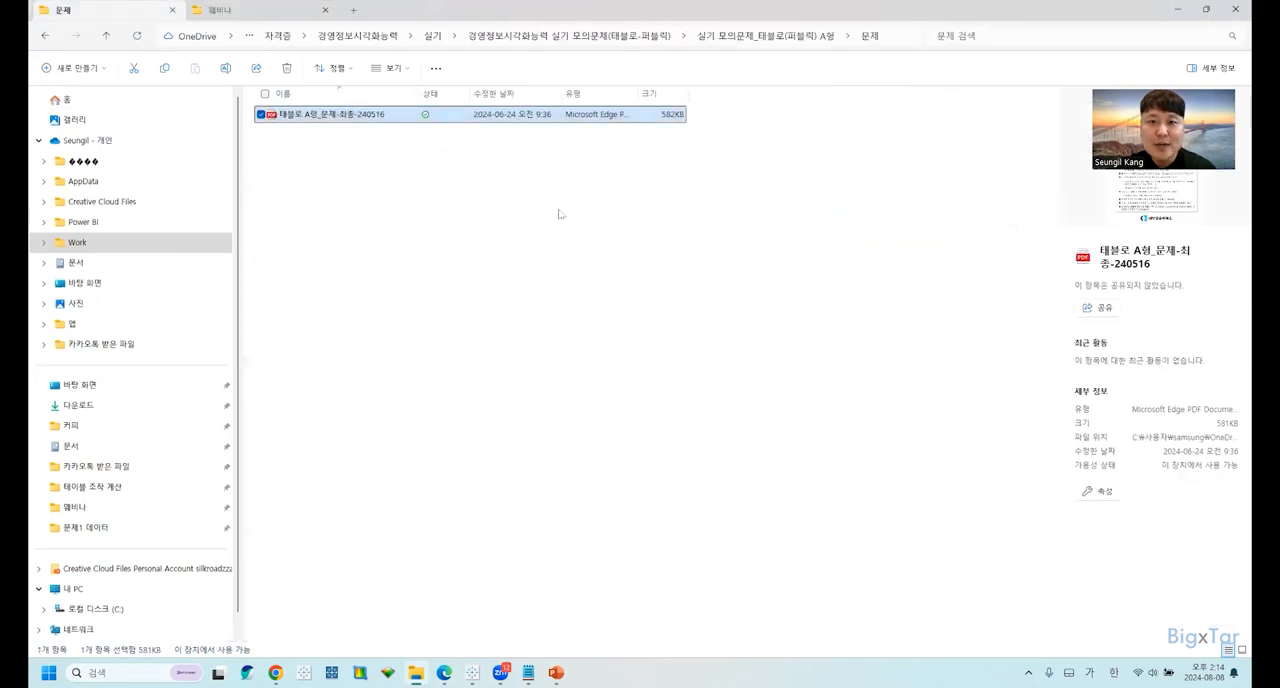
left_click(663, 38)
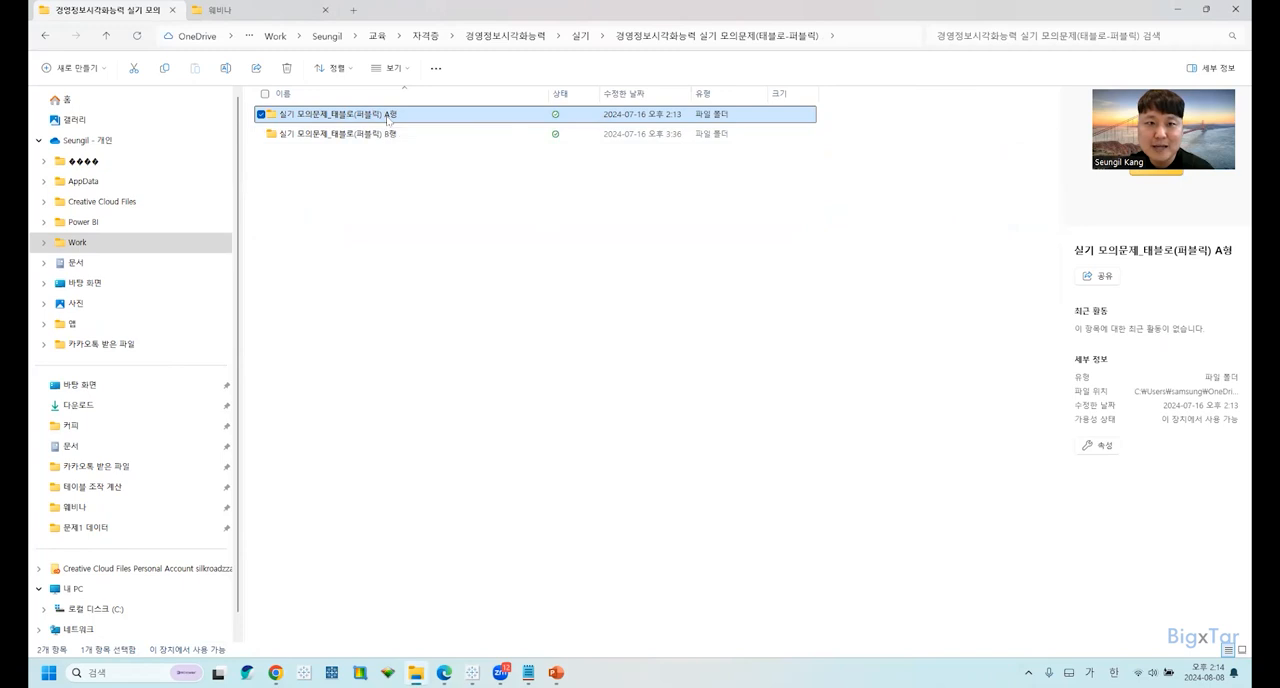
double_click(386, 115)
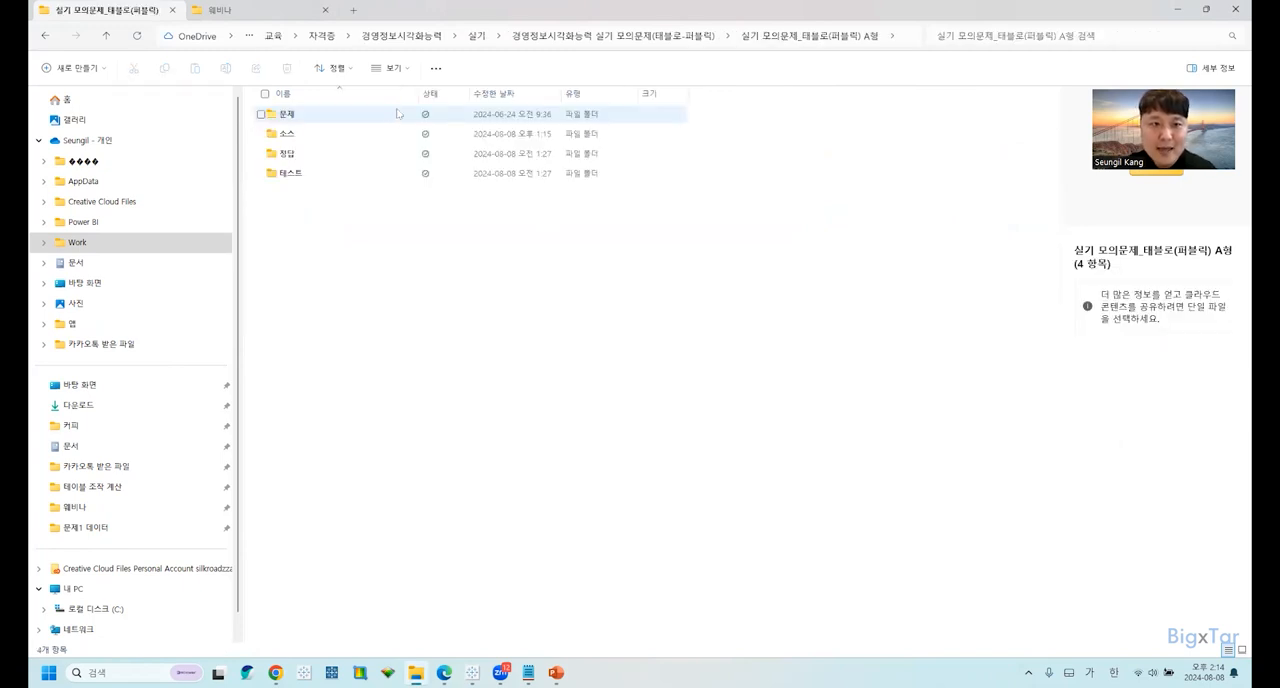
left_click(306, 114)
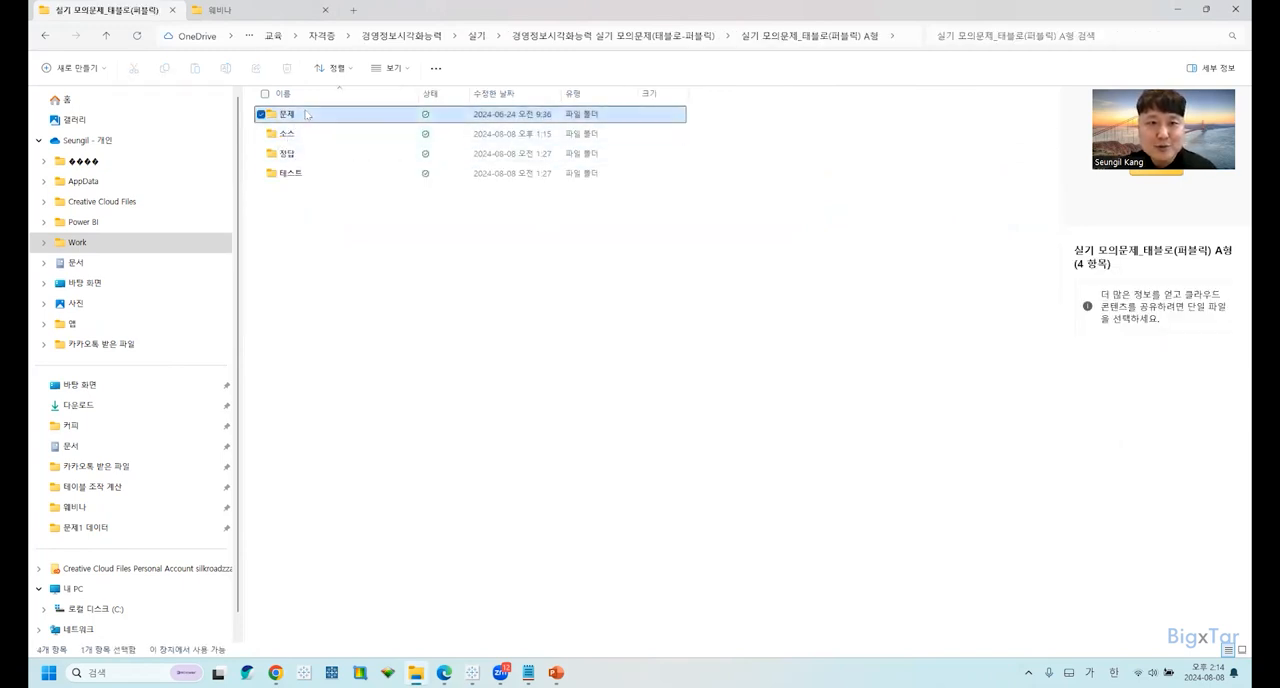
double_click(306, 114)
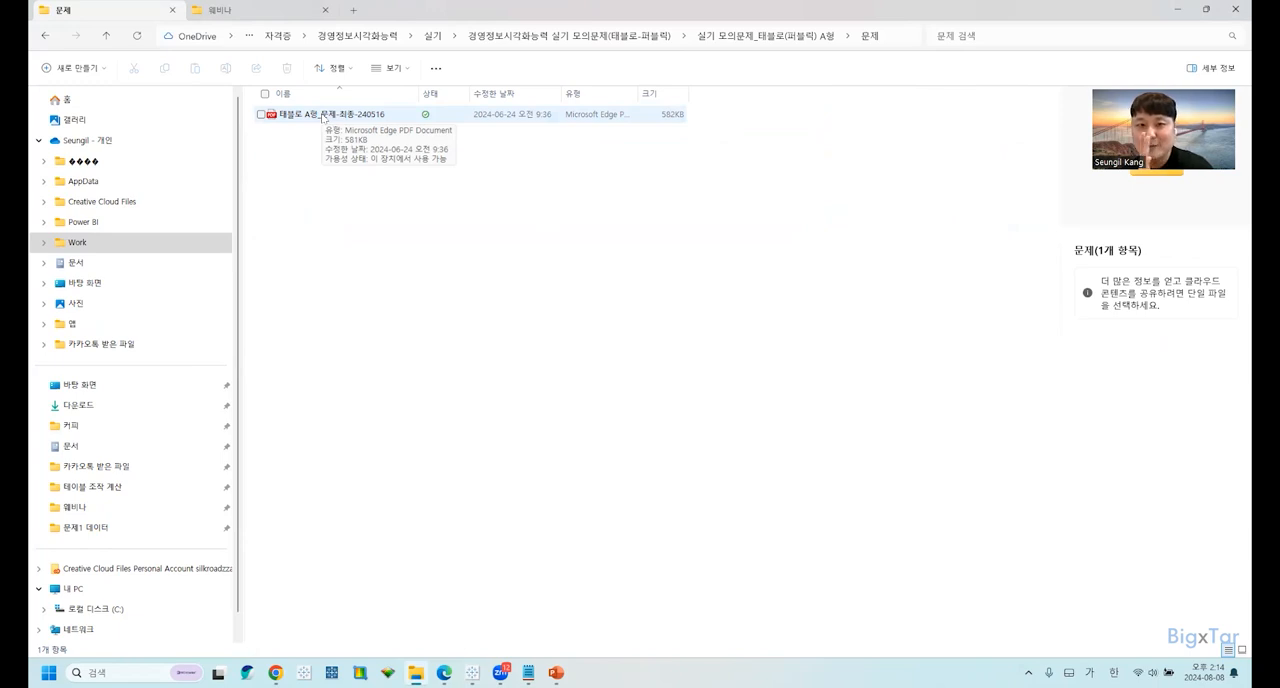
Return to the A형 folder and open its 소스 subfolder to point out the A형_답안 workbook.
left_click(46, 36)
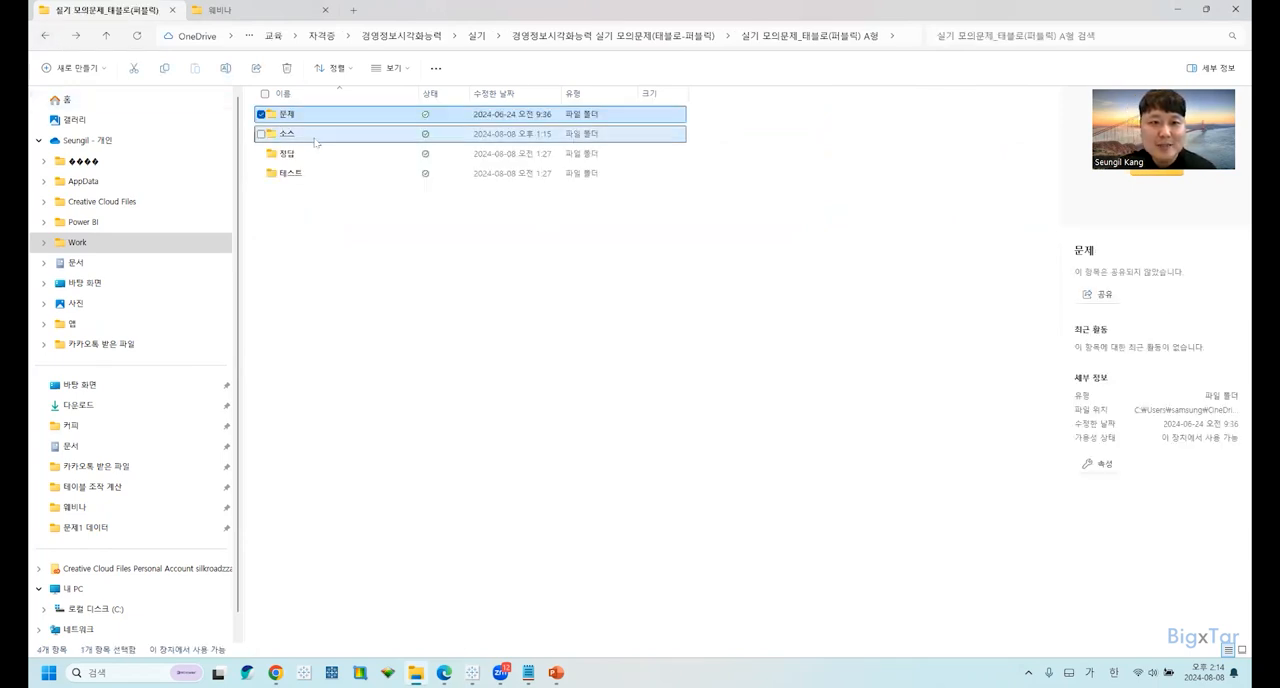
left_click(314, 131)
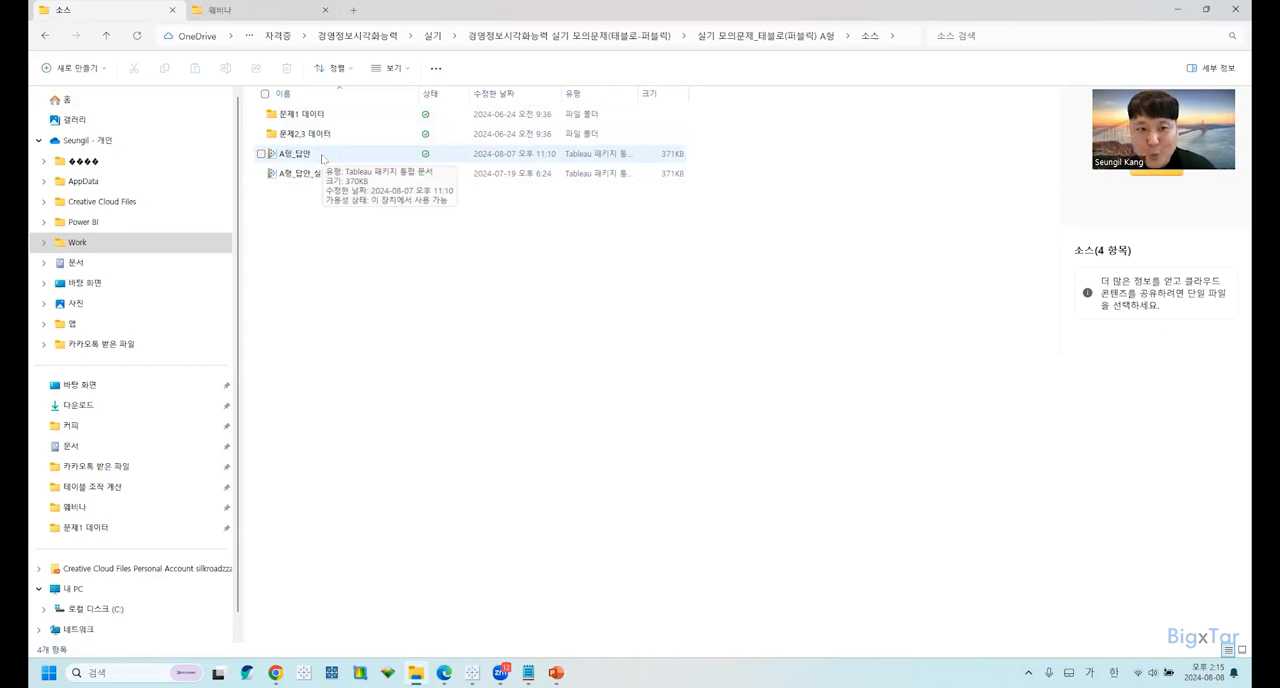
key("ctrl")
key("ctrl")
key("ctrl")
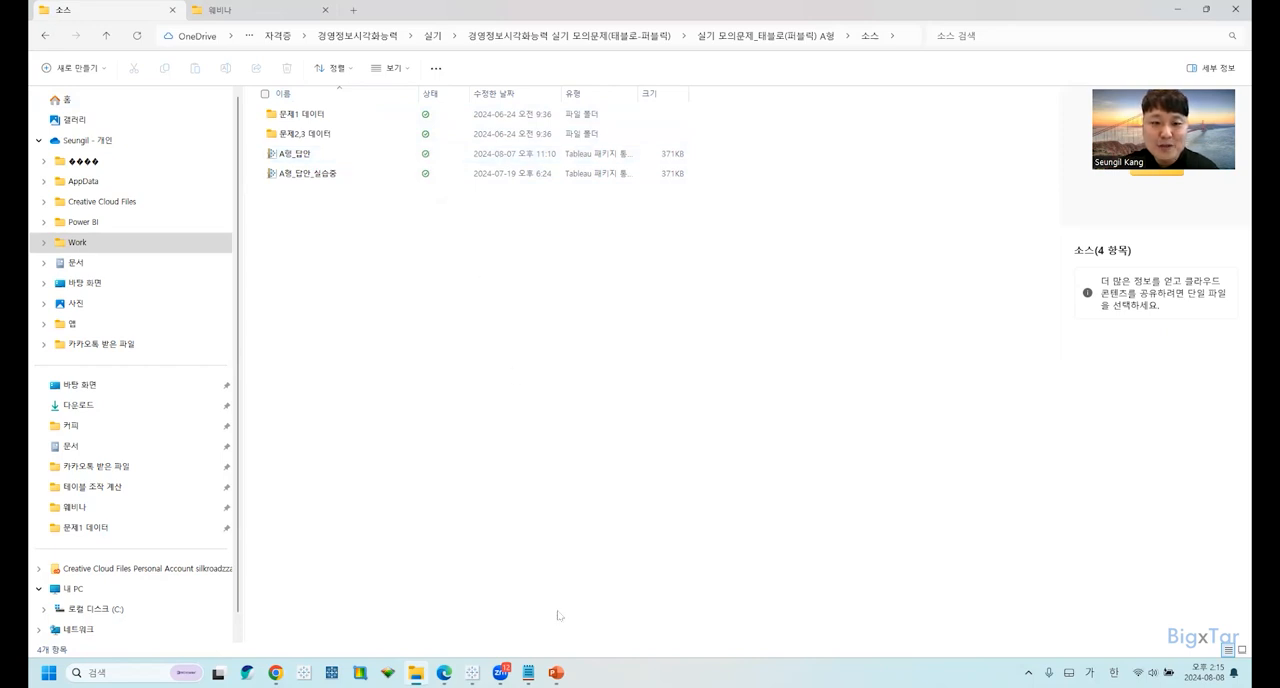
Switch to the A형_답안 workbook in Tableau Public and view sheets 문제2-2 and 문제2-3 and the 문제2 dashboard.
mouse_move(471, 672)
left_click(500, 633)
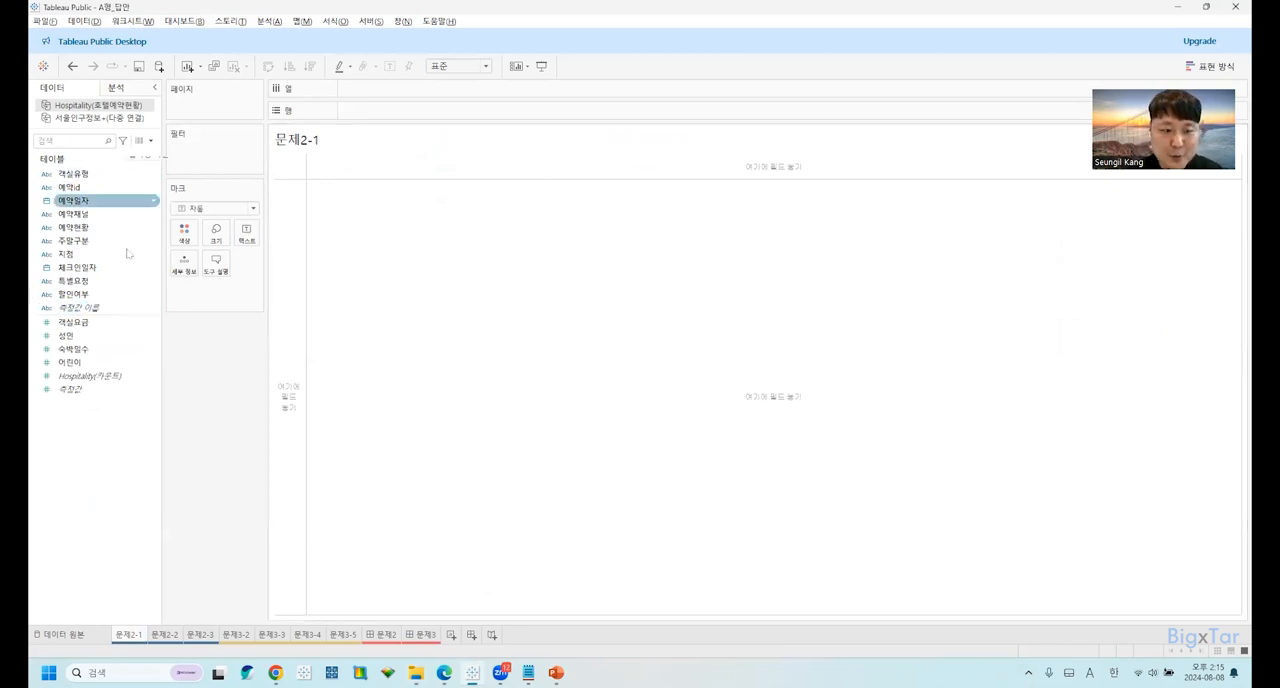
left_click(172, 634)
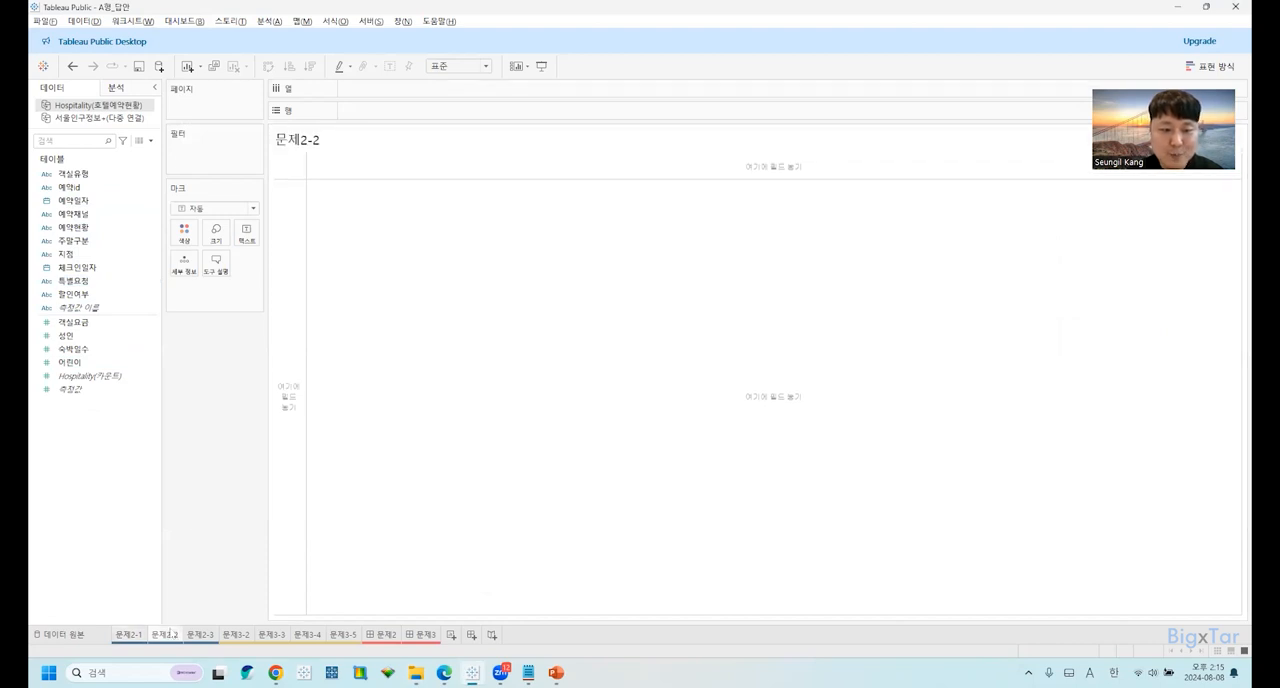
left_click(197, 634)
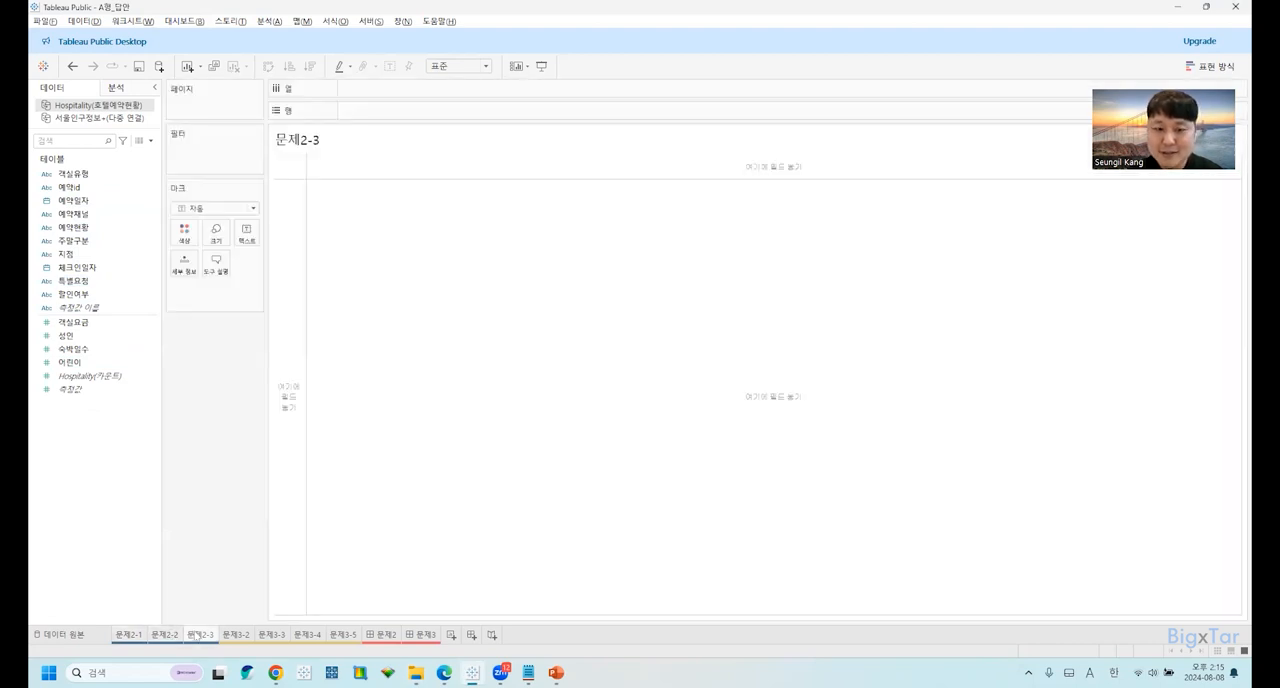
left_click(381, 636)
mouse_move(409, 638)
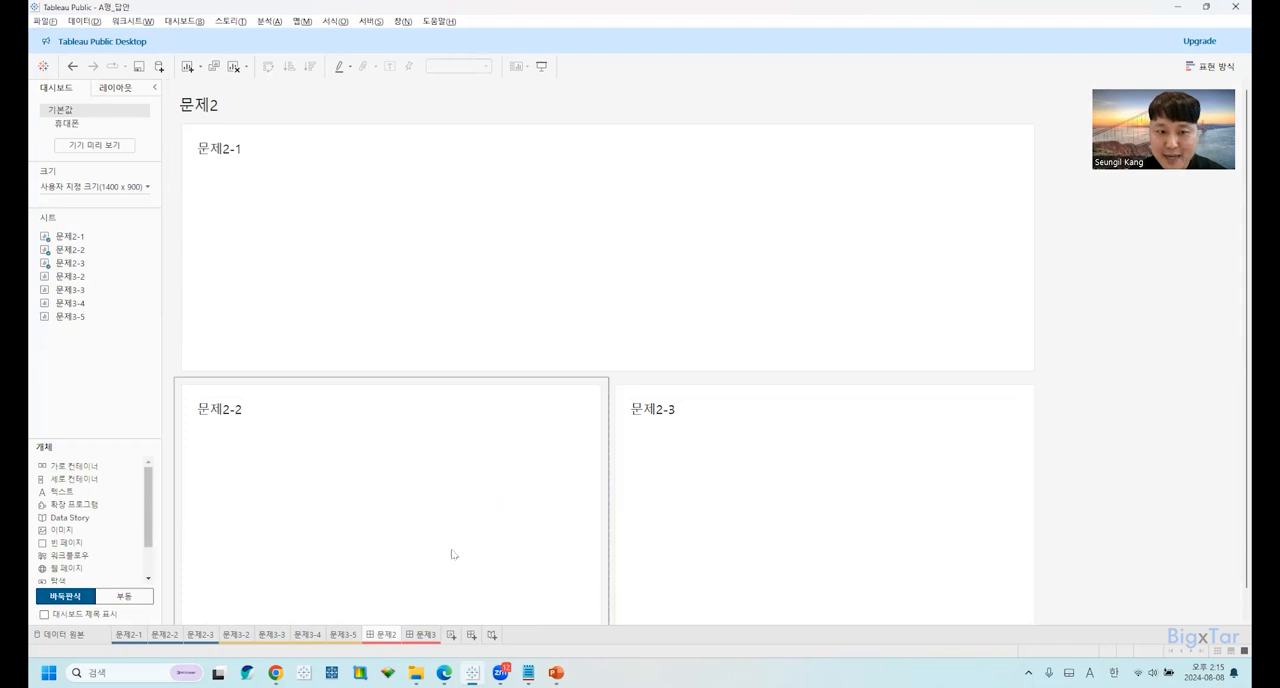
Compare sheet 문제2-1 with the 문제2 and 문제3 dashboards, and return to sheet 문제2-1.
left_click(140, 636)
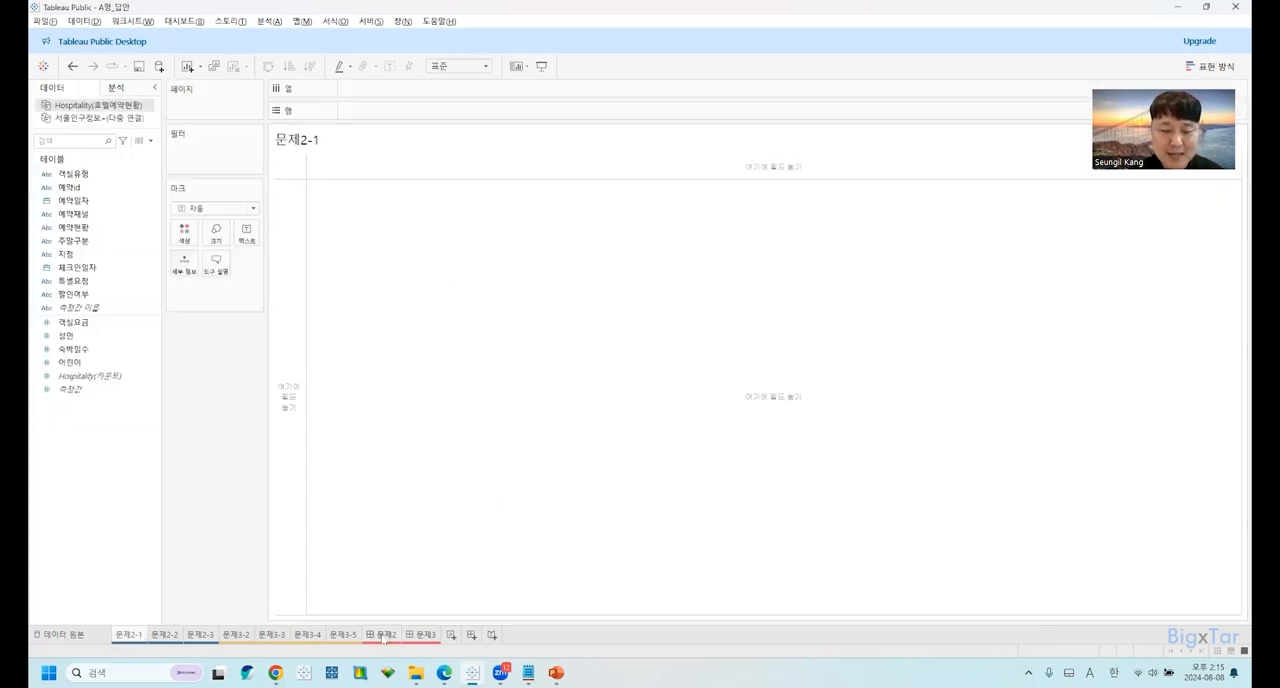
left_click(385, 635)
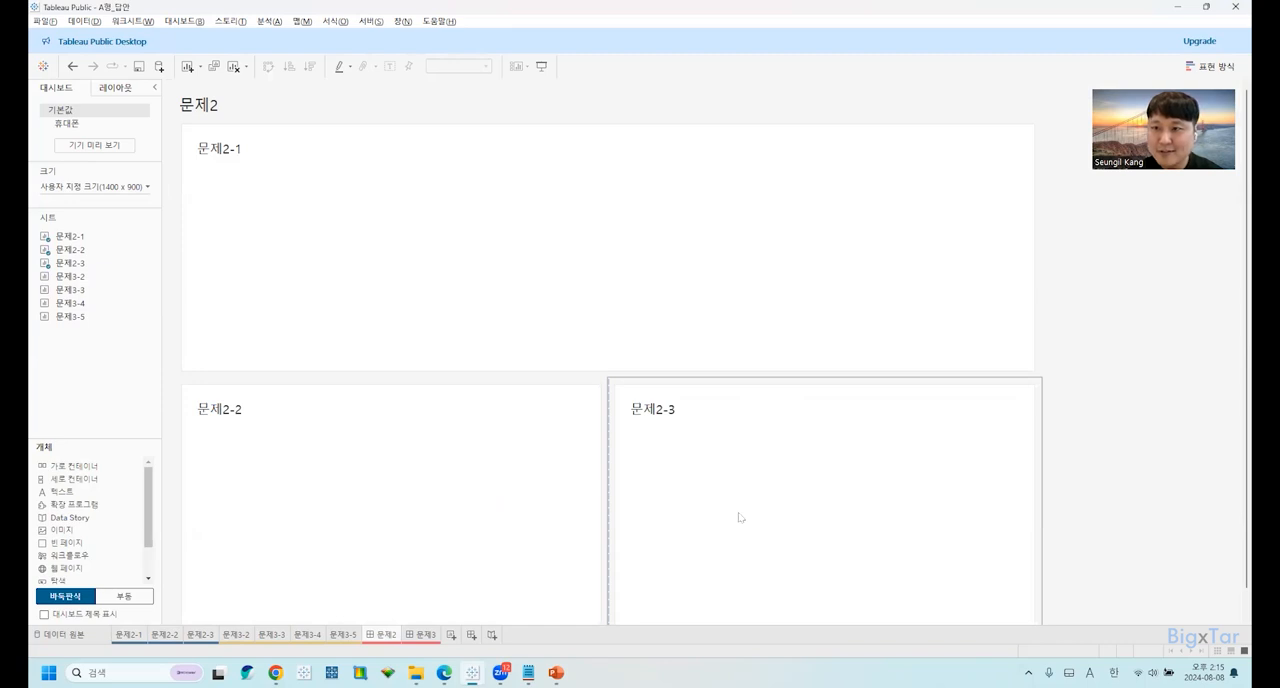
left_click(424, 635)
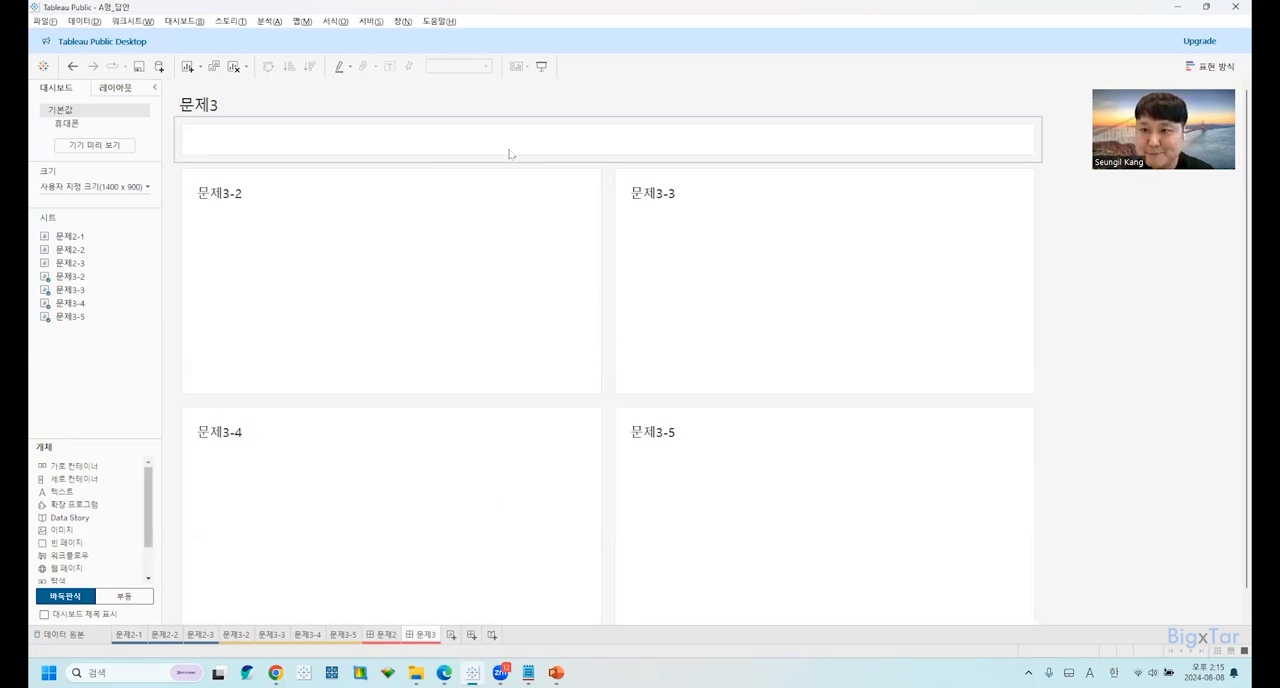
left_click(136, 640)
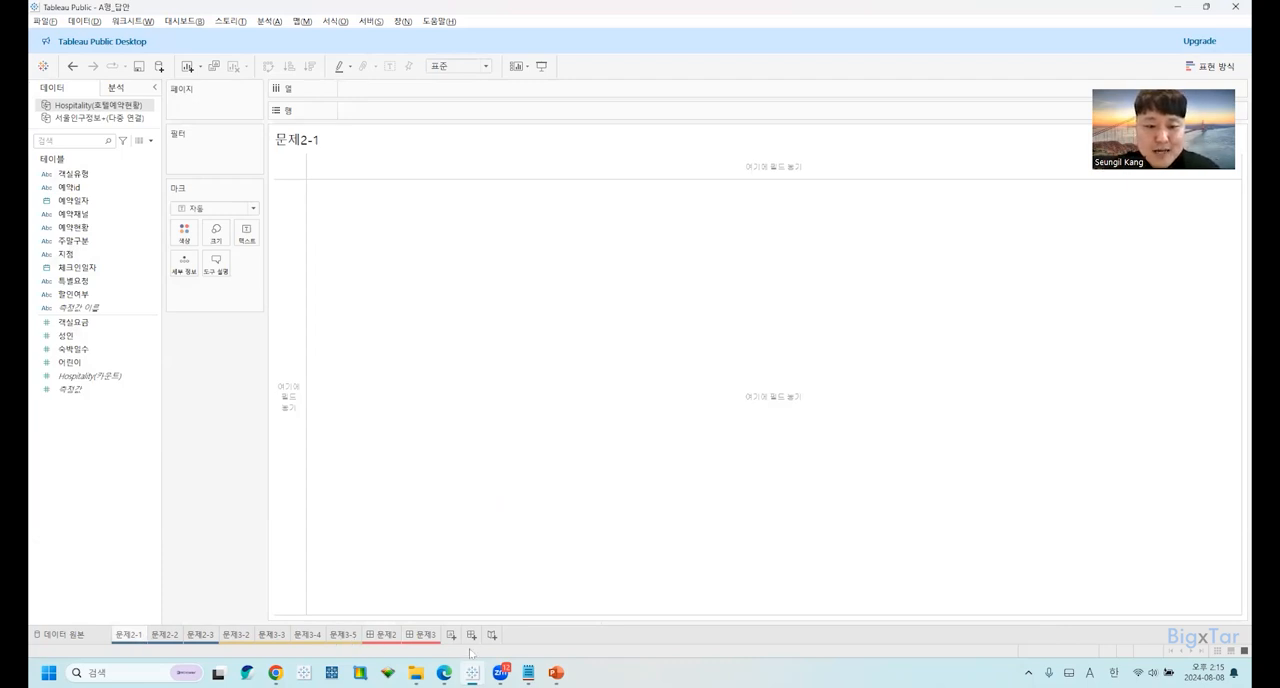
Switch to Edge and read the 유의사항 section of the 태블로 A형_문제 PDF, highlighting the rule on saving the answer file.
mouse_move(448, 664)
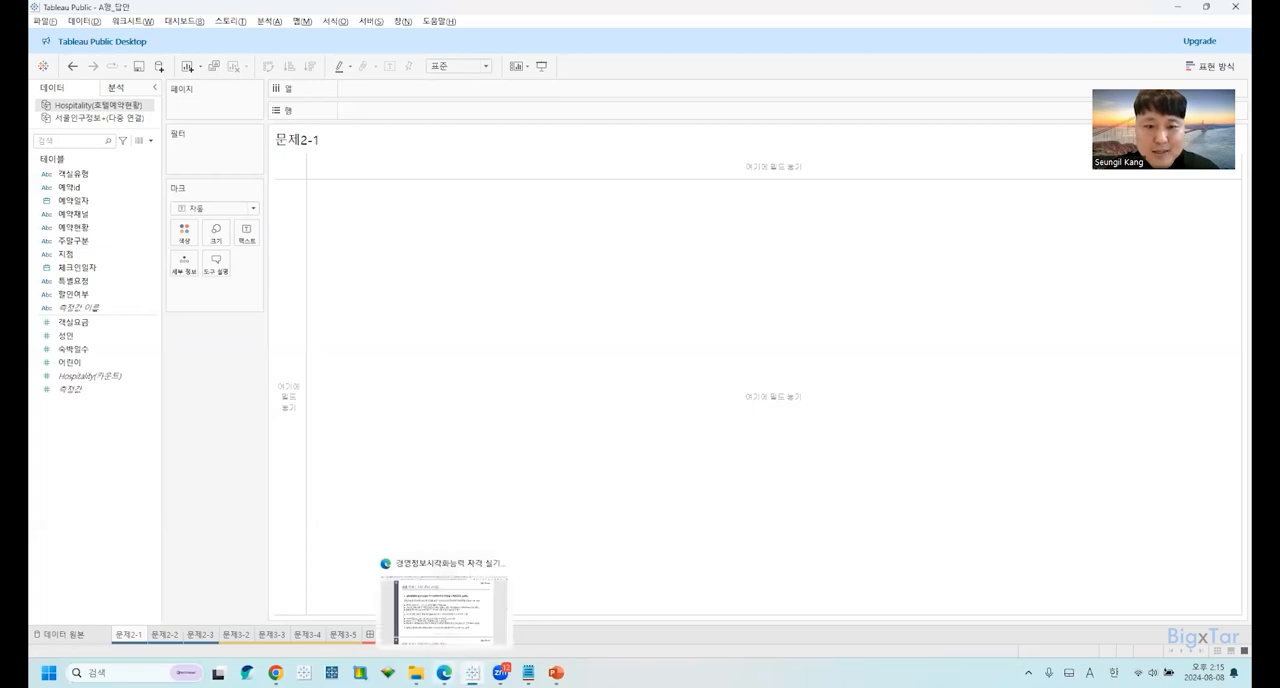
left_click(452, 632)
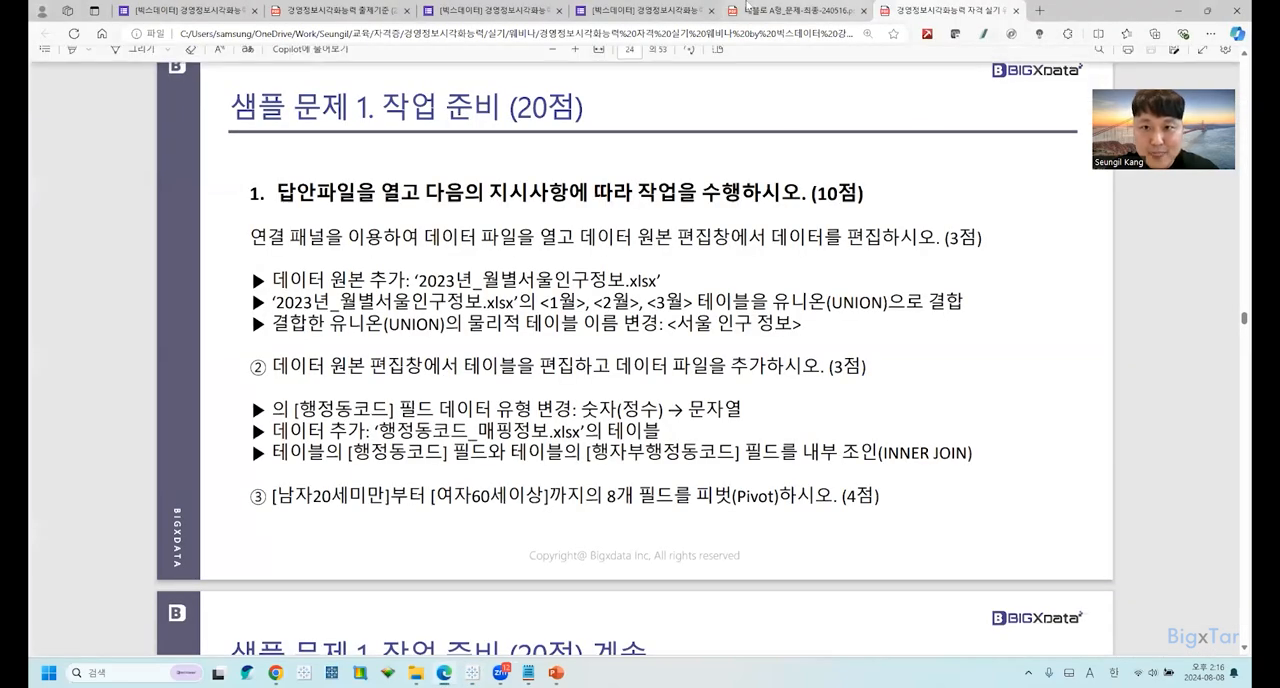
key("ctrl+shift+Tab")
scroll(650, 380, "down", 2)
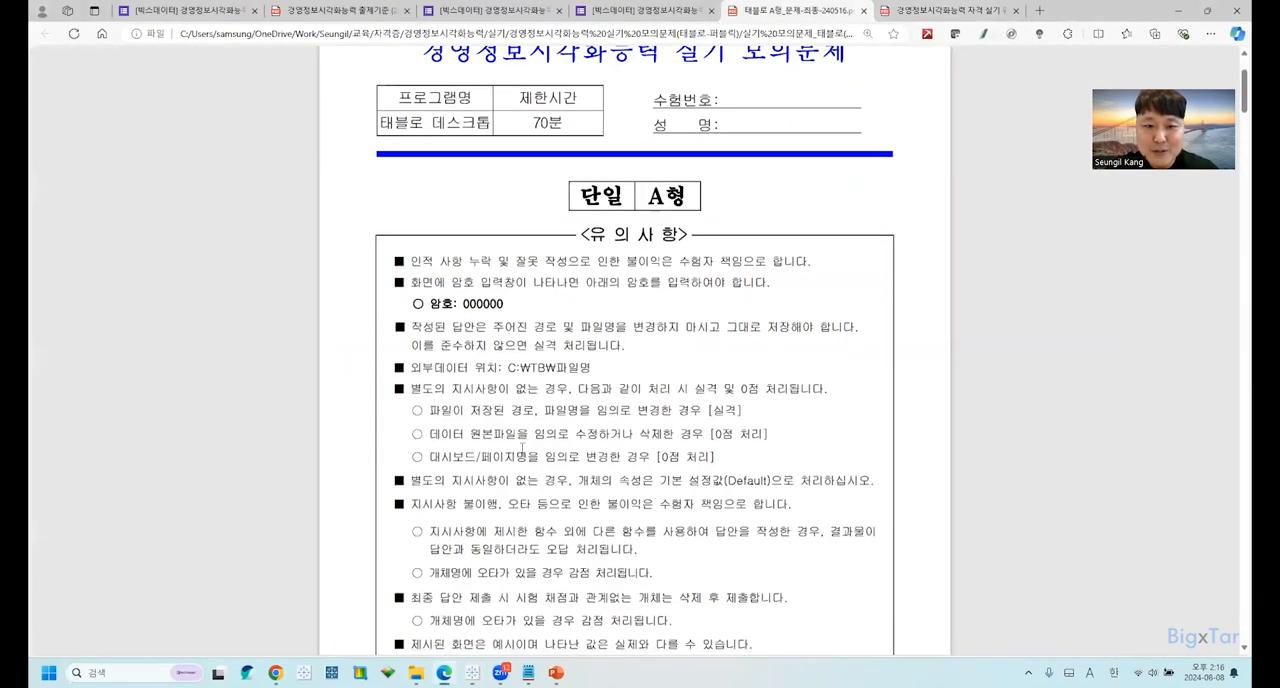
scroll(768, 445, "down", 3)
scroll(765, 451, "down", 1)
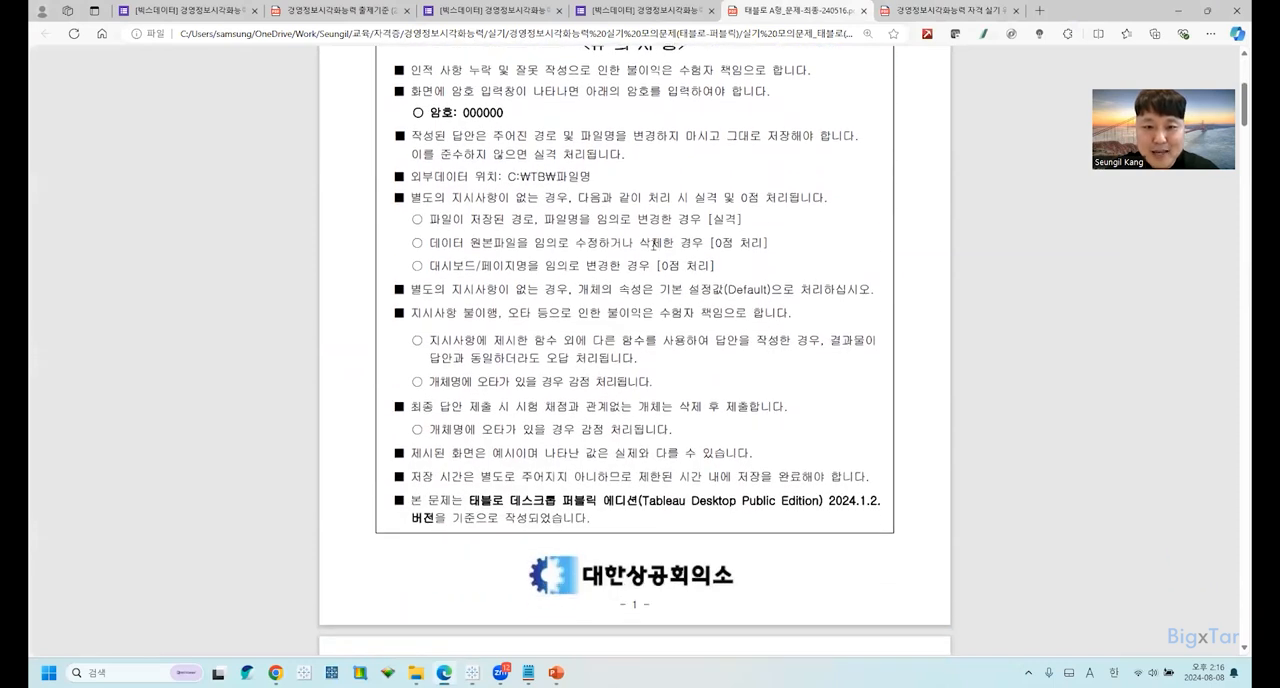
left_click_drag(580, 135, 815, 138)
left_click(604, 200)
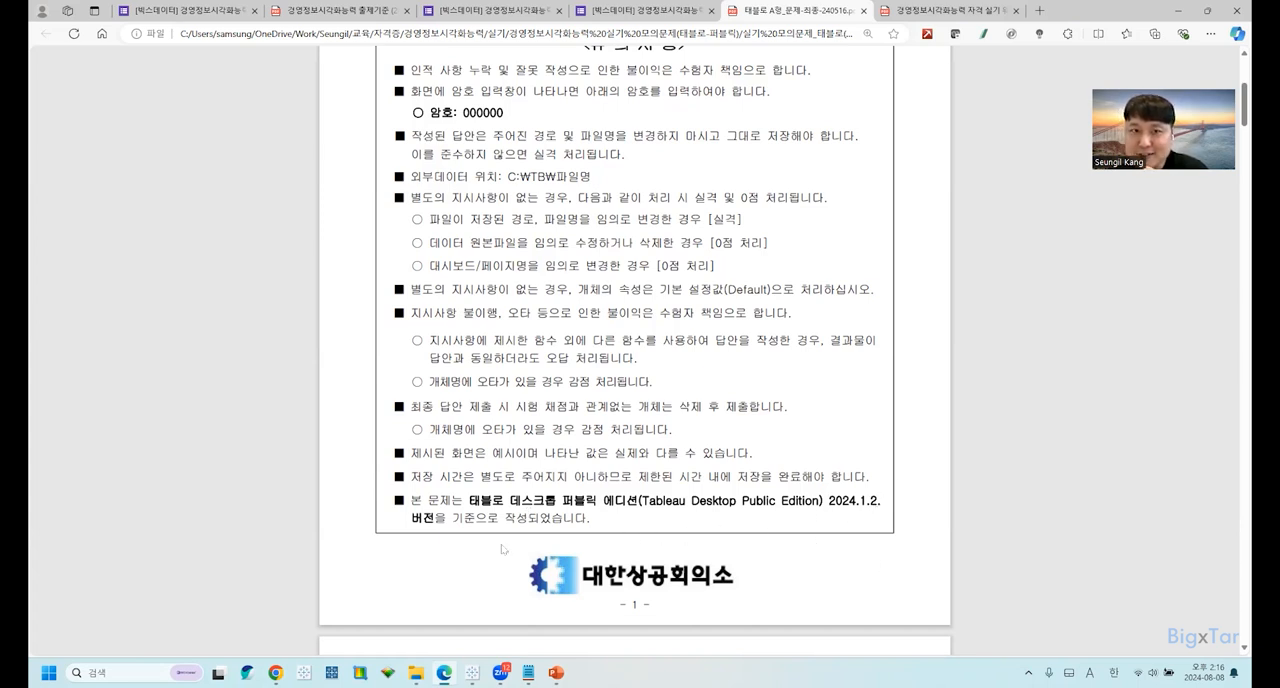
Switch to Chrome and show the Tableau Public download page to check the available version.
mouse_move(275, 672)
left_click(297, 631)
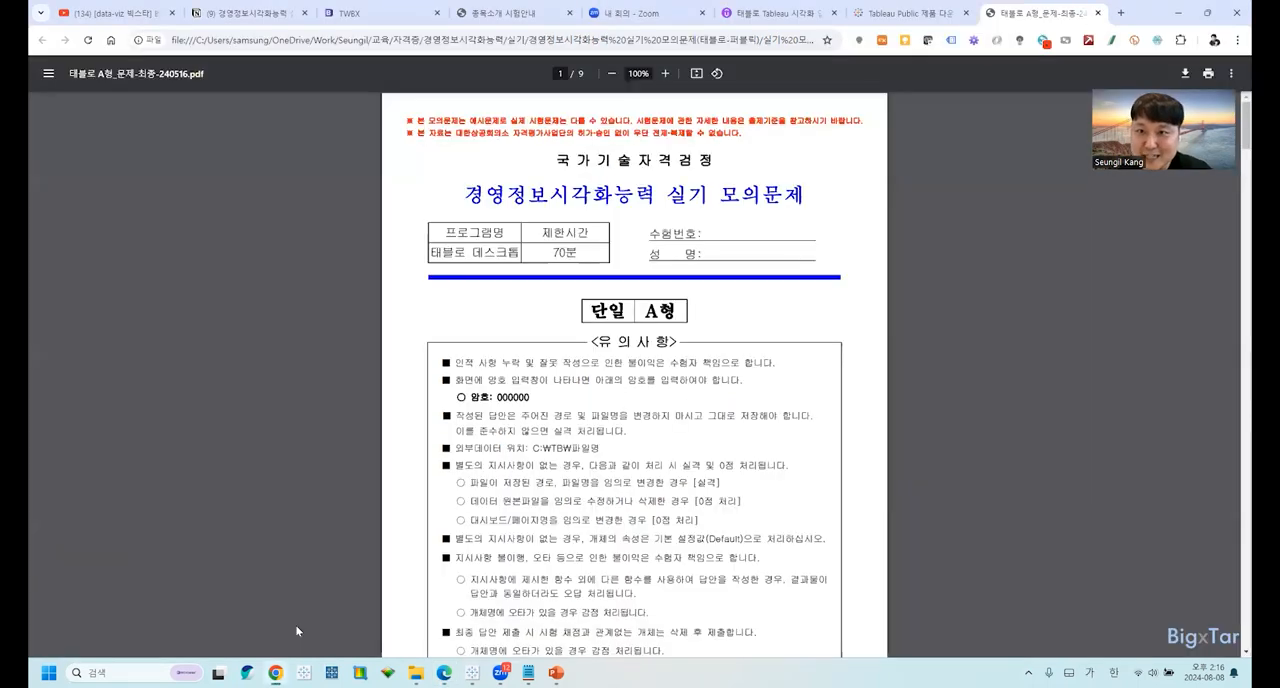
left_click(895, 13)
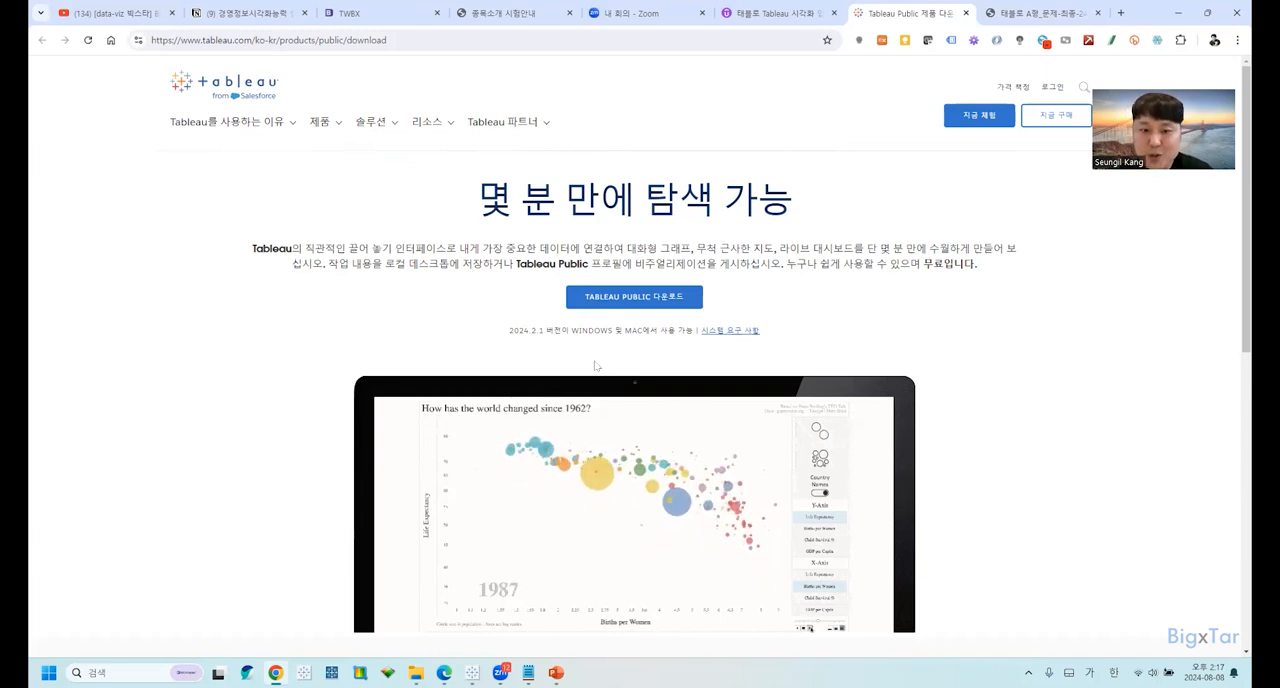
Return to the A형 exam PDF in Edge and view its 데이터 및 문제 안내 page.
mouse_move(528, 672)
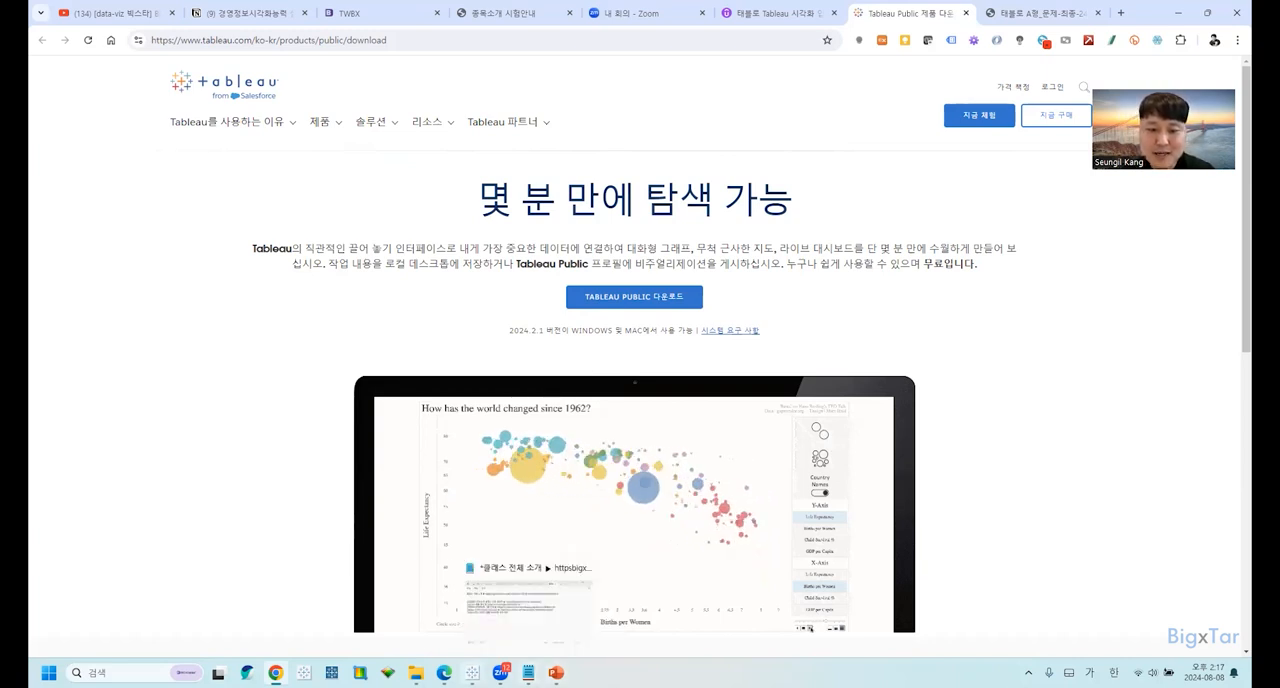
left_click(457, 626)
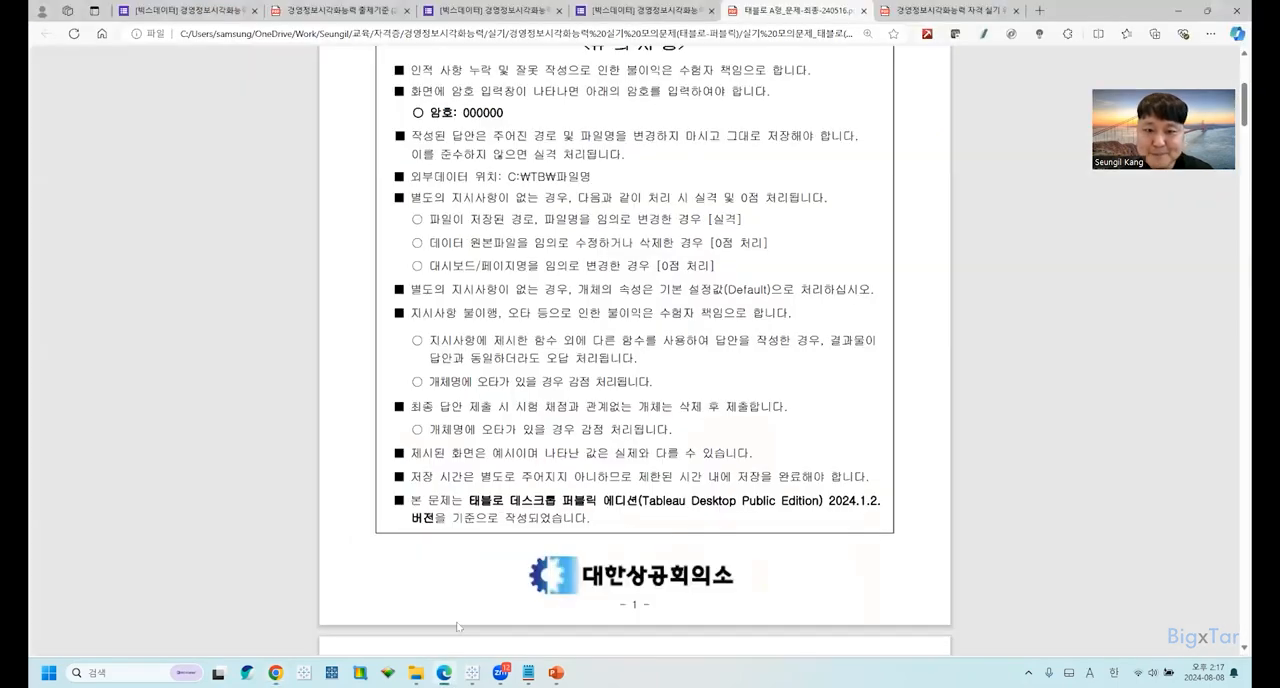
scroll(456, 610, "down", 6)
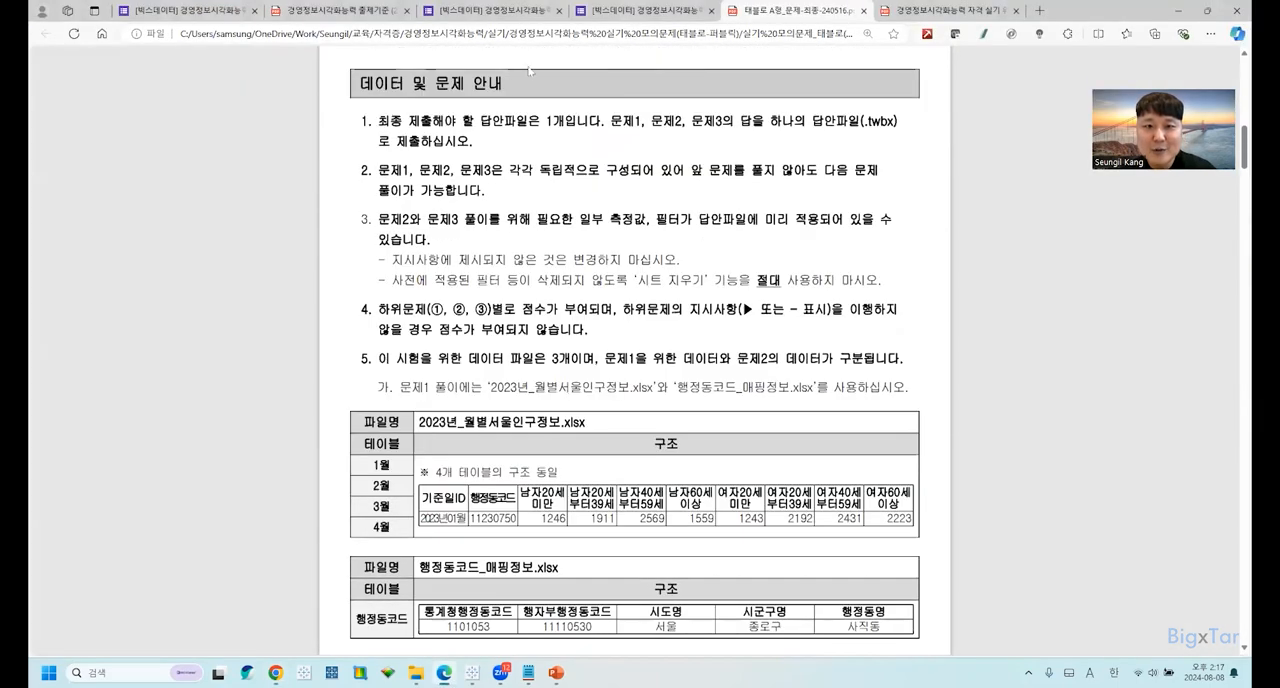
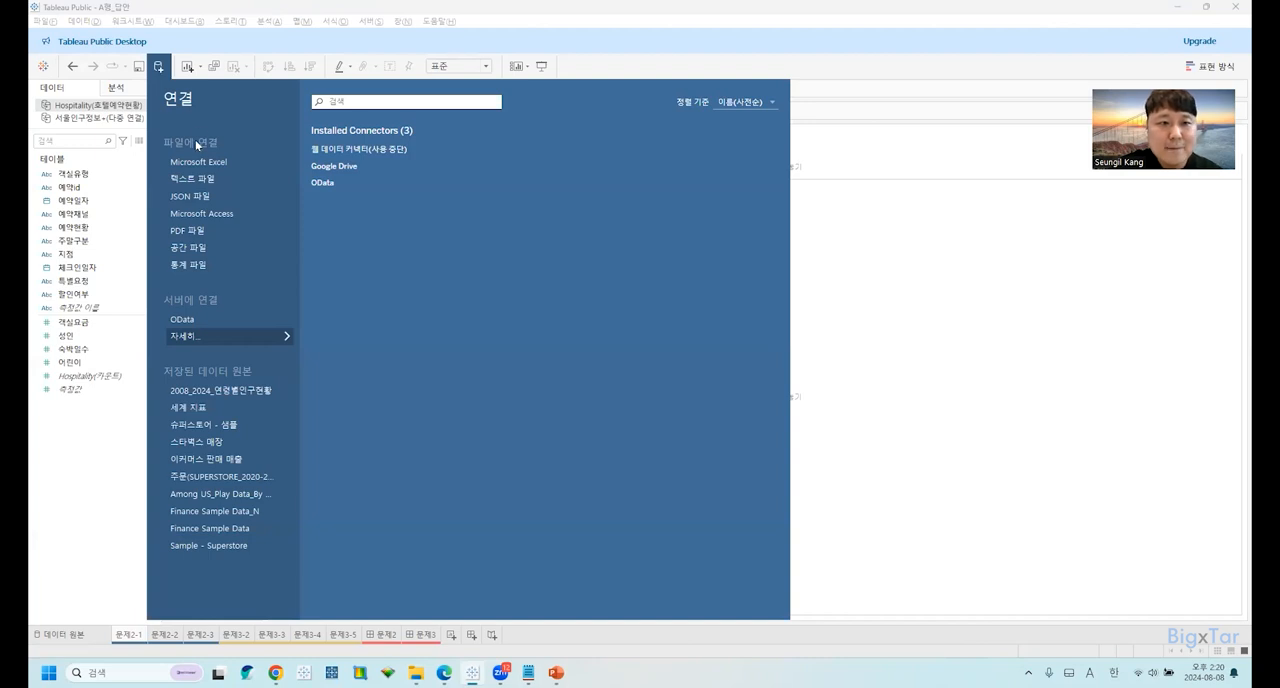
Connect the workbook to the Excel file 2023년_월별서울인구정보 from the 문제1 데이터 folder.
left_click(211, 161)
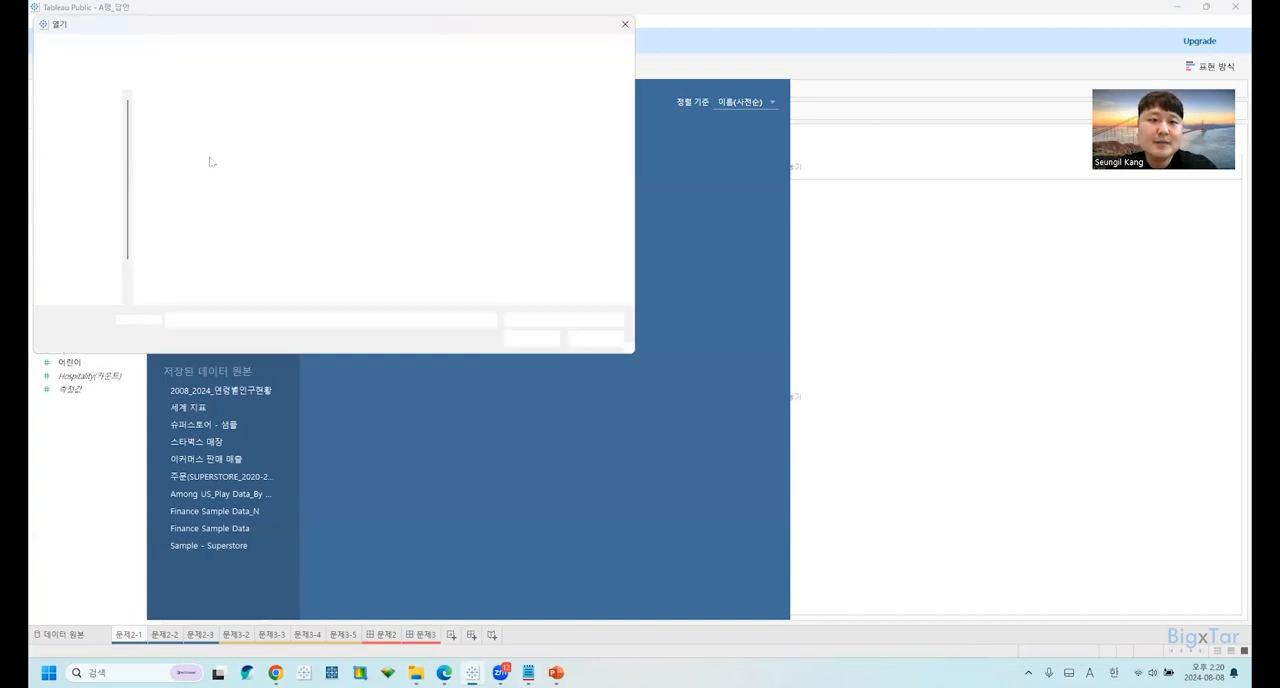
left_click(246, 119)
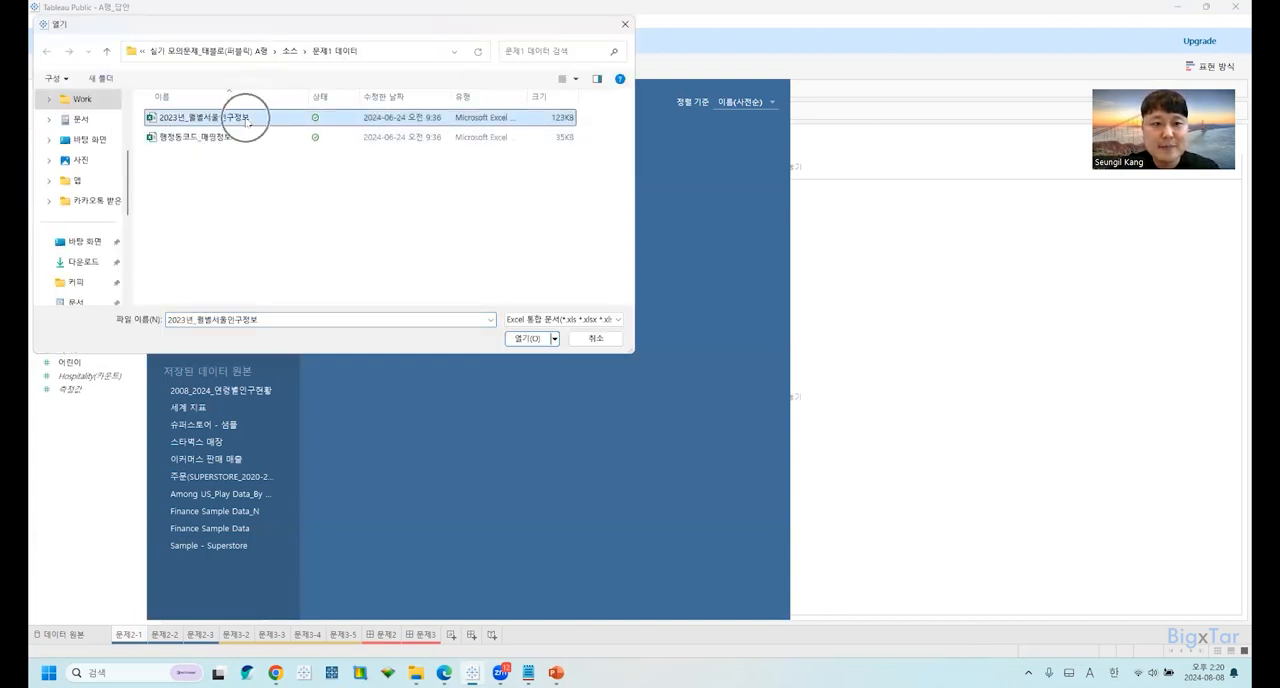
left_click(522, 339)
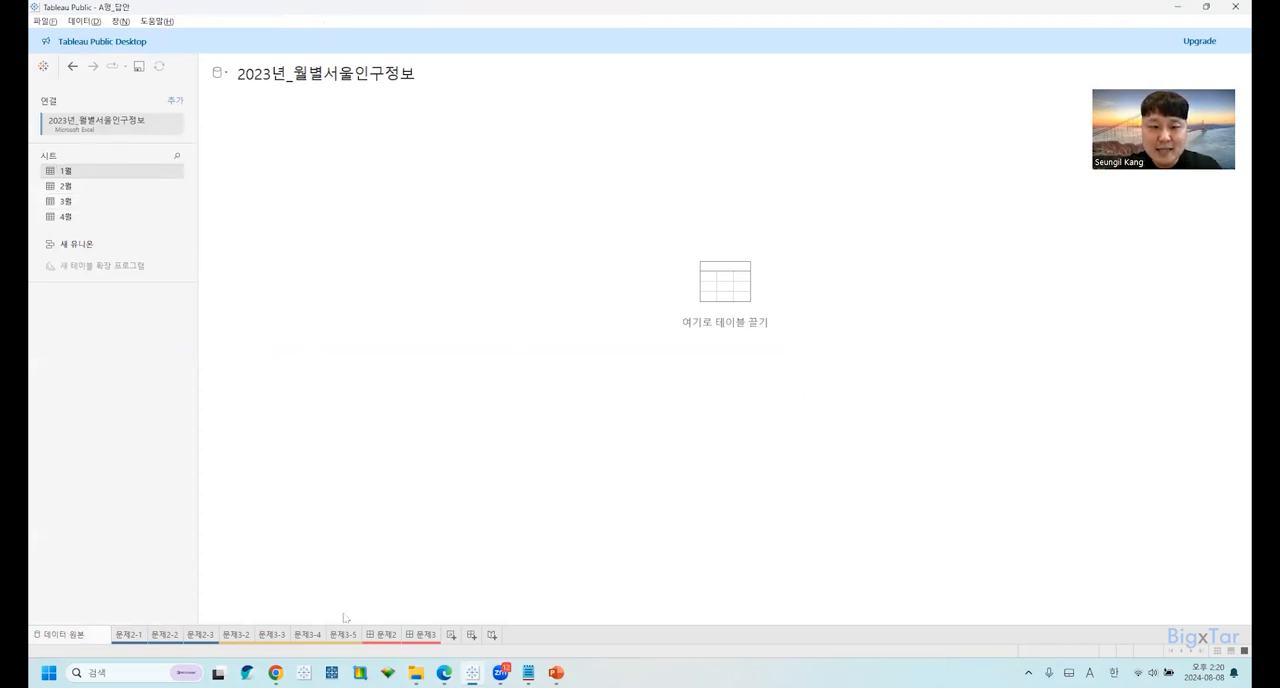
Check the union instruction in the exam PDF in Edge and combine the 1월, 2월 and 3월 sheets as a union in Tableau.
left_click(444, 673)
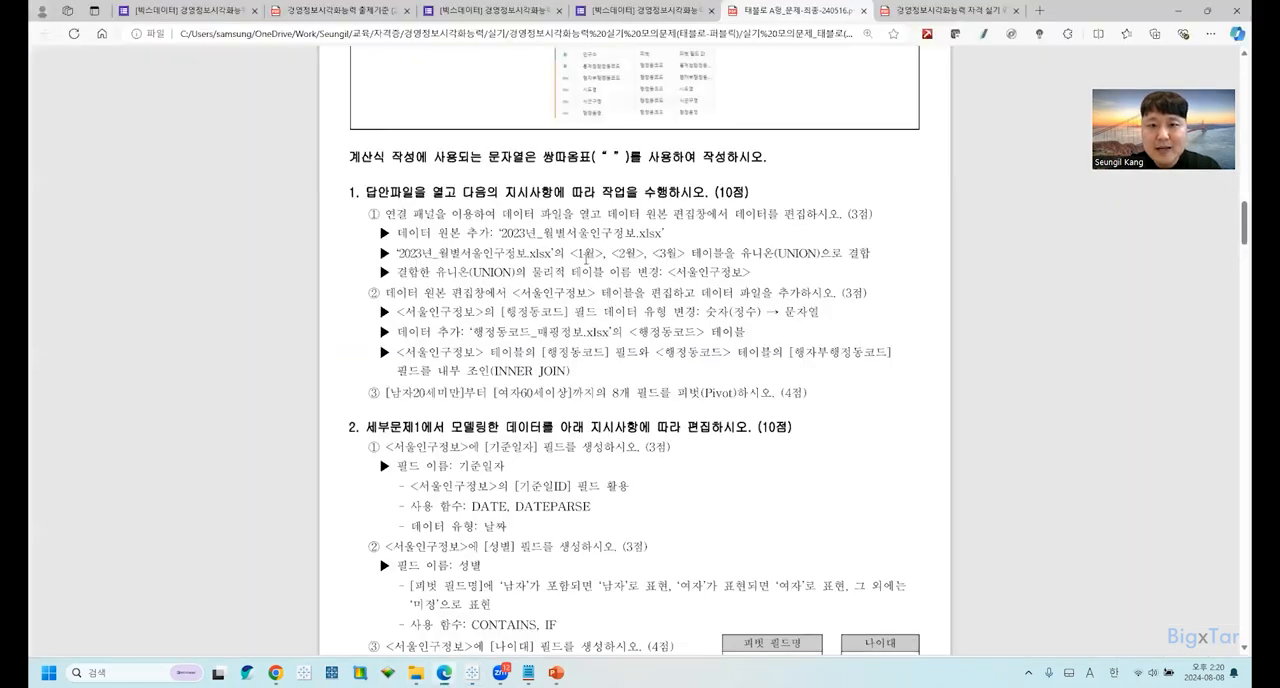
left_click_drag(655, 272, 577, 253)
left_click(662, 253)
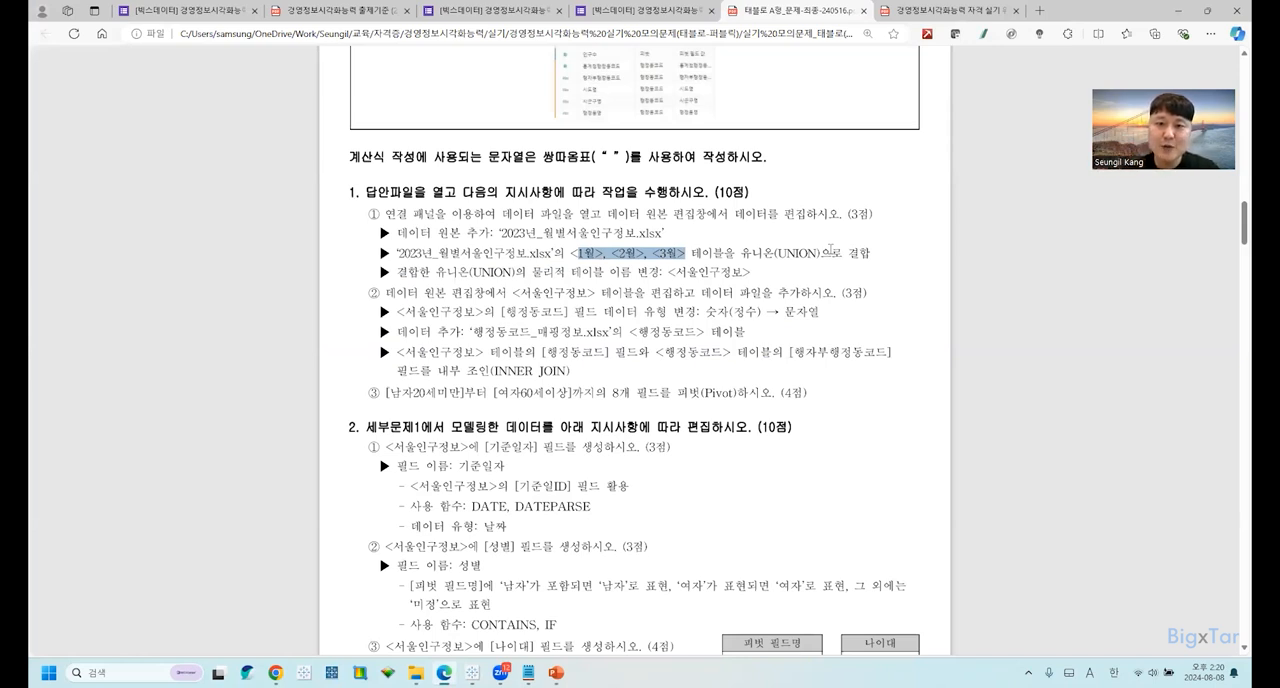
key("alt+Tab")
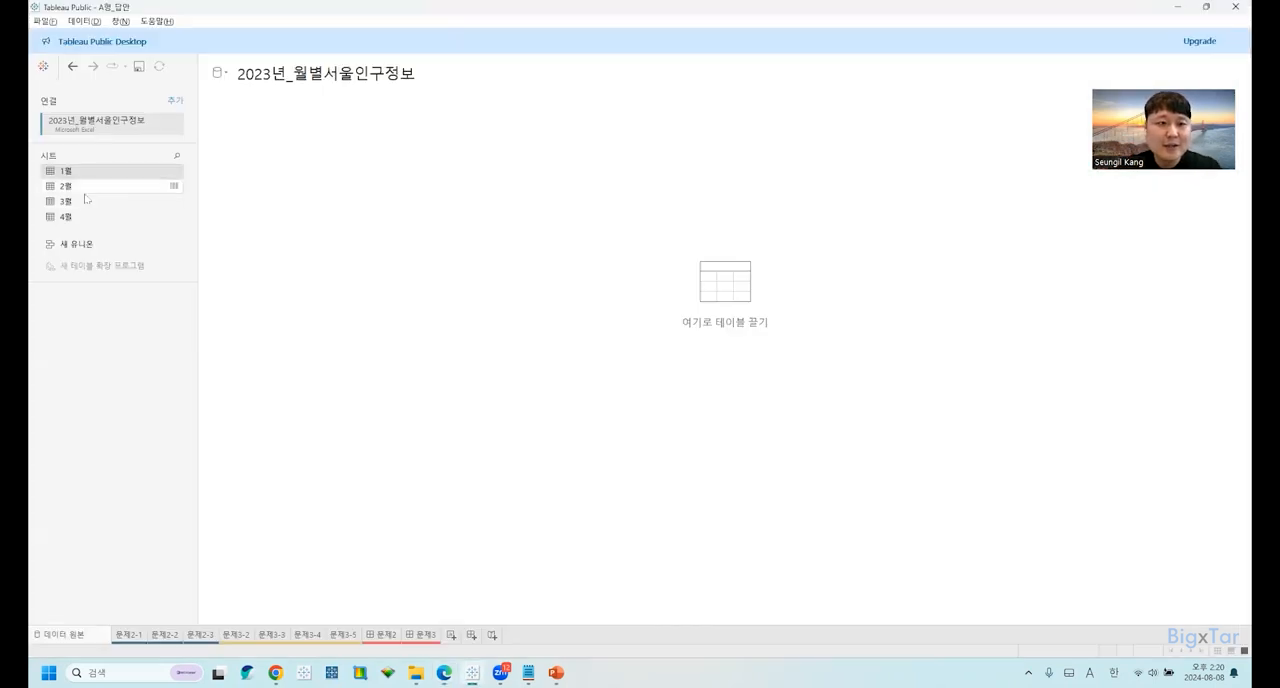
left_click(80, 206, "shift")
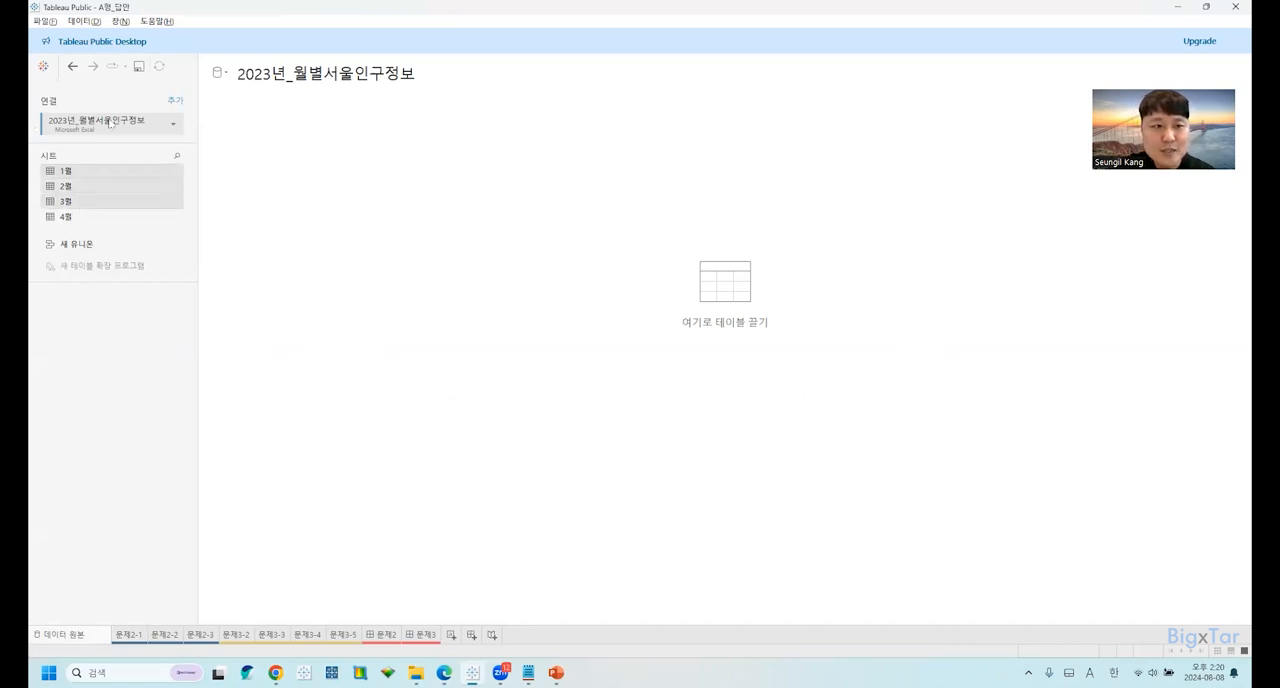
left_click_drag(85, 168, 350, 175)
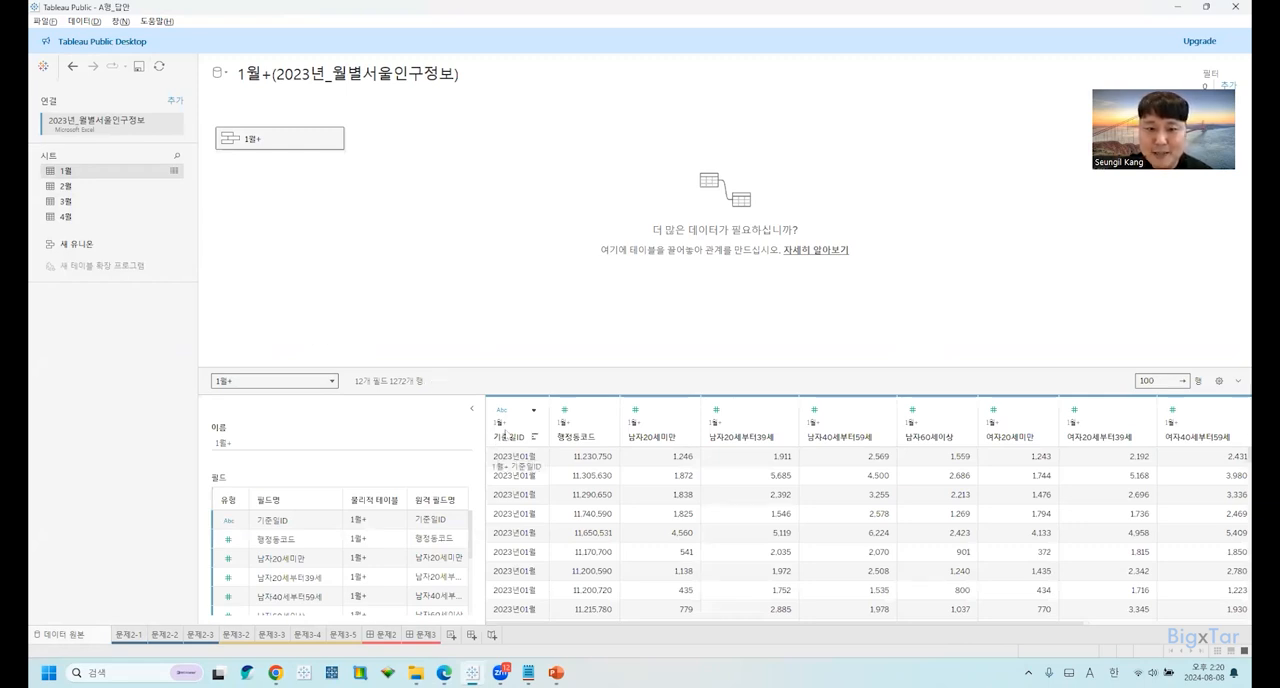
Examine the union's preview, checking the 기준일ID, 행정동코드 and 남자20세미만 columns and the first two data rows.
left_click(505, 436)
left_click(590, 435)
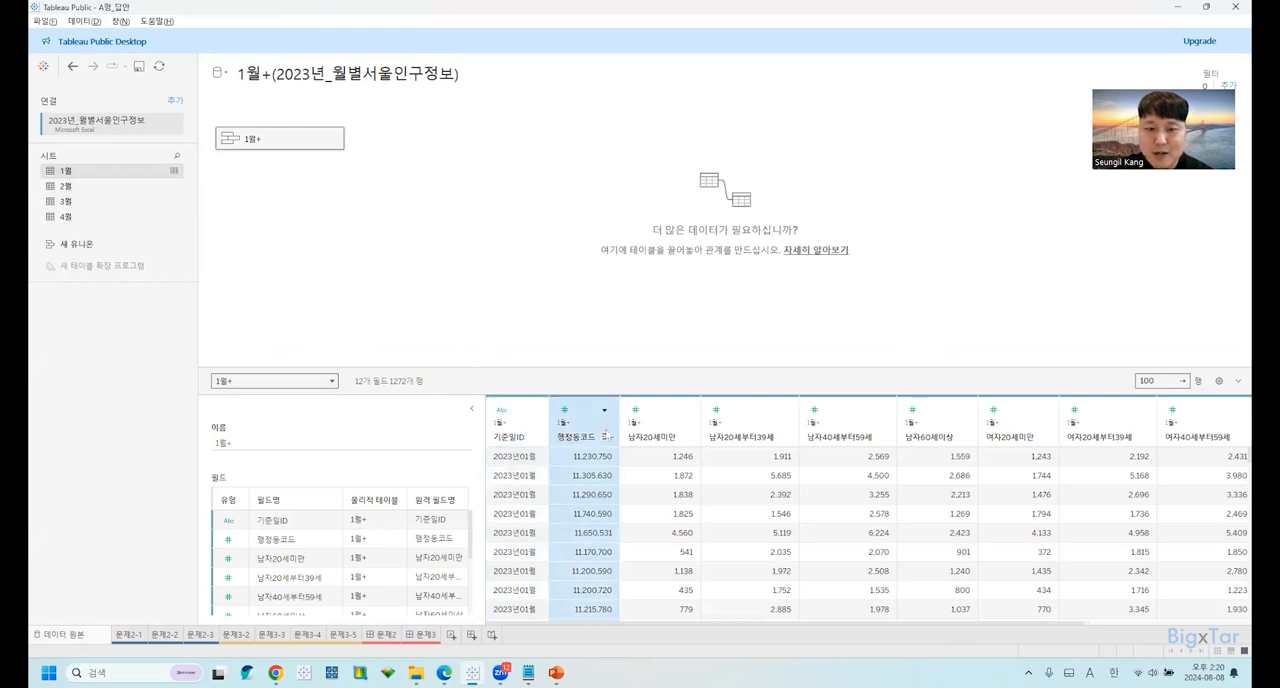
left_click(633, 441)
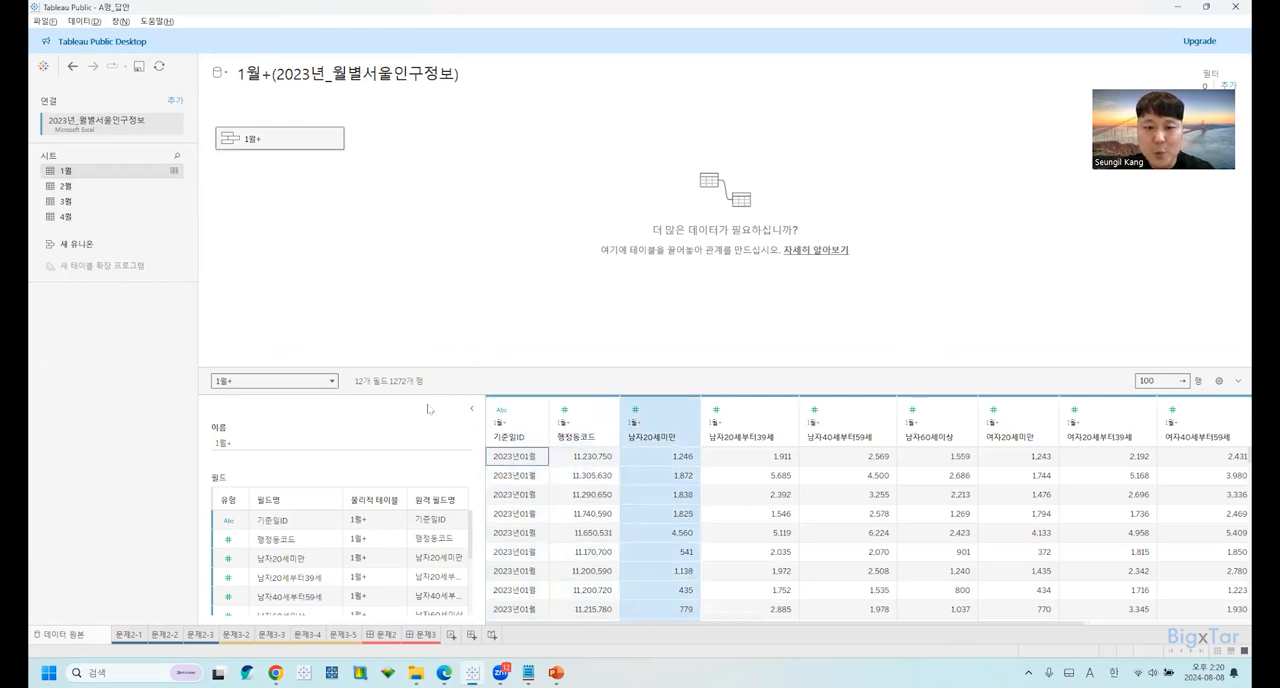
left_click_drag(507, 457, 889, 461)
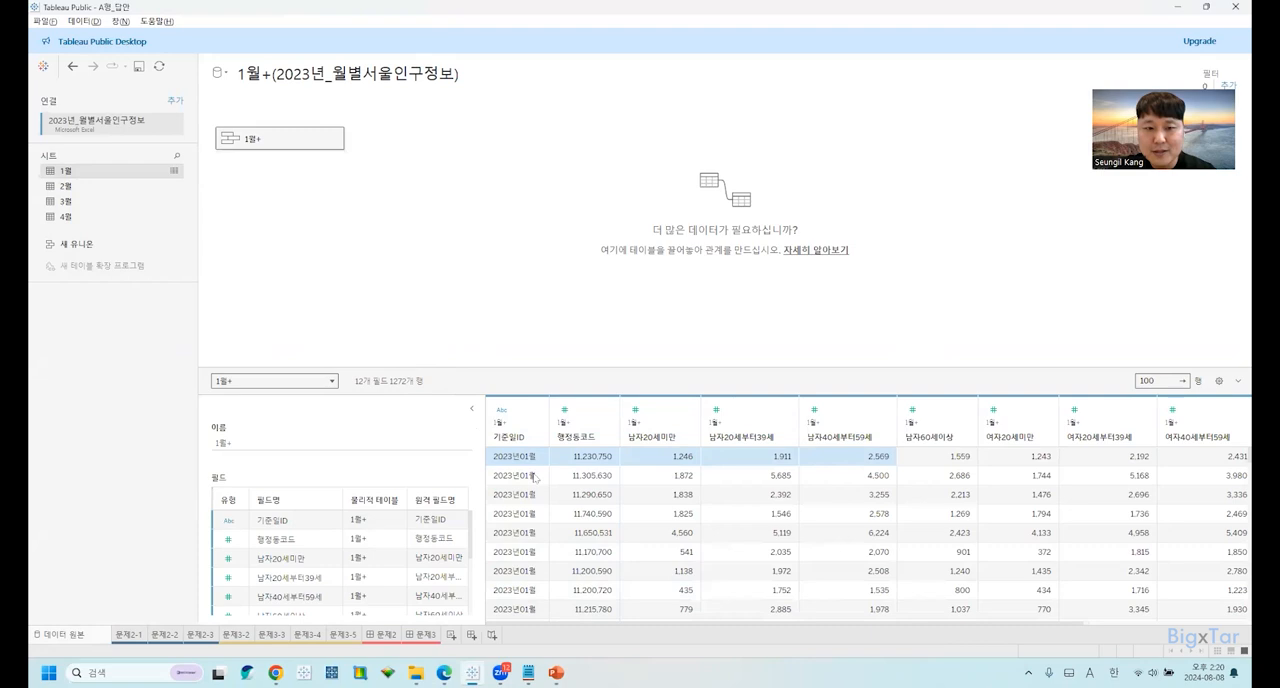
left_click_drag(535, 478, 850, 461)
key("ctrl")
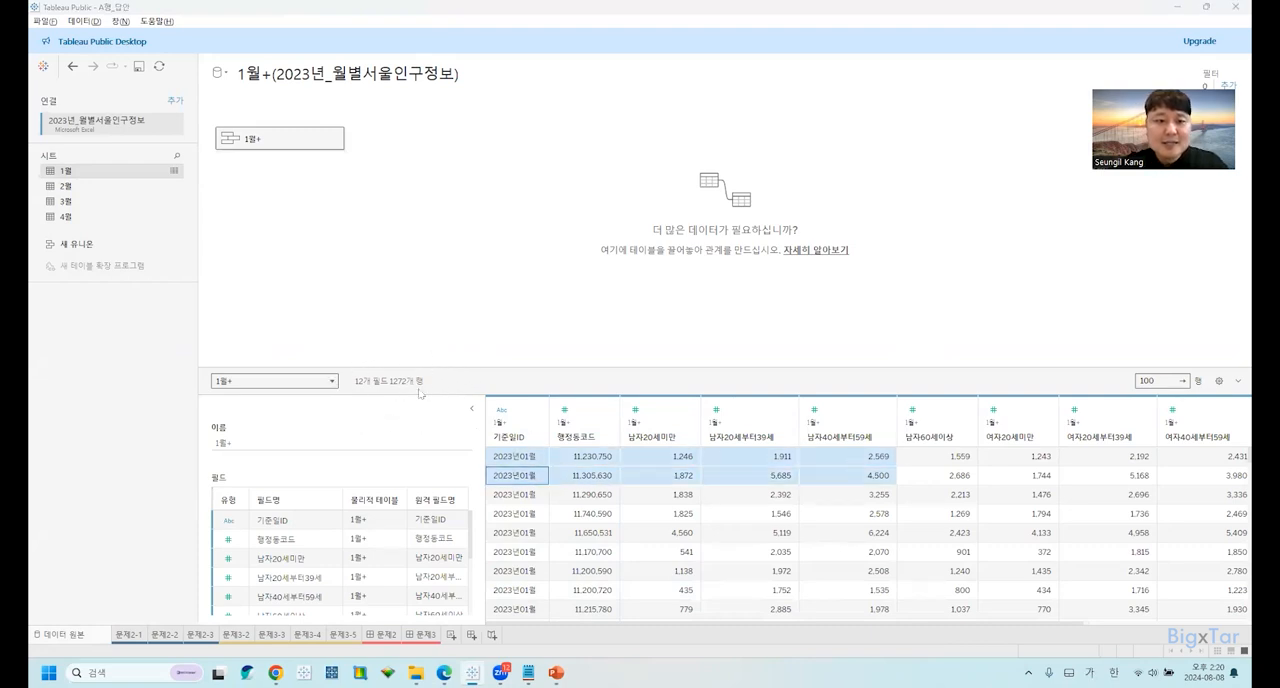
Switch to Edge, highlight the exam instruction on renaming the union's physical table, and return to Tableau.
key("alt+Tab")
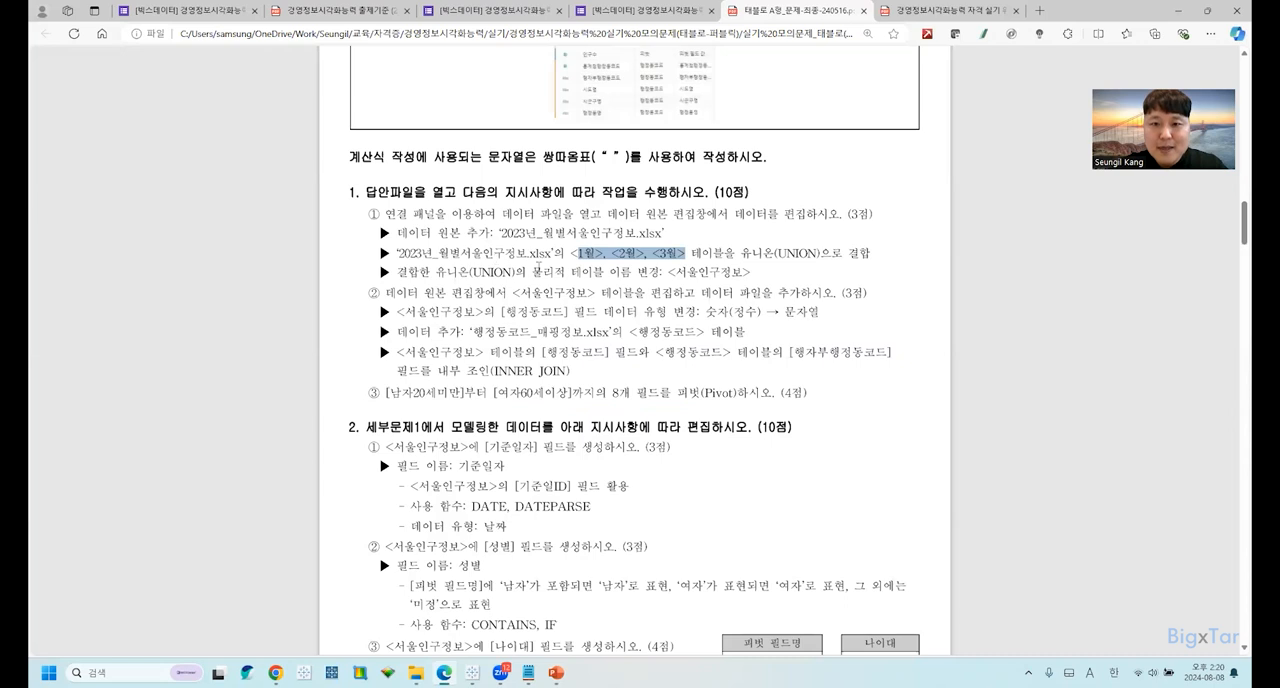
left_click_drag(473, 272, 690, 272)
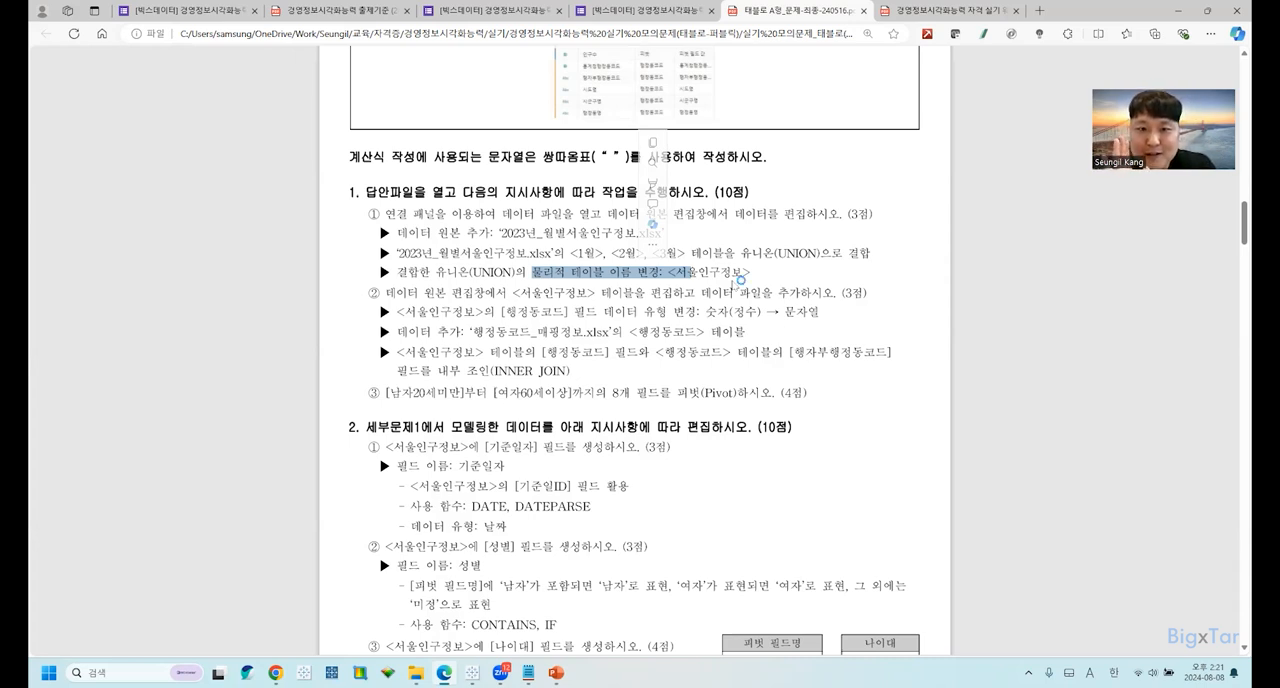
key("alt+Tab")
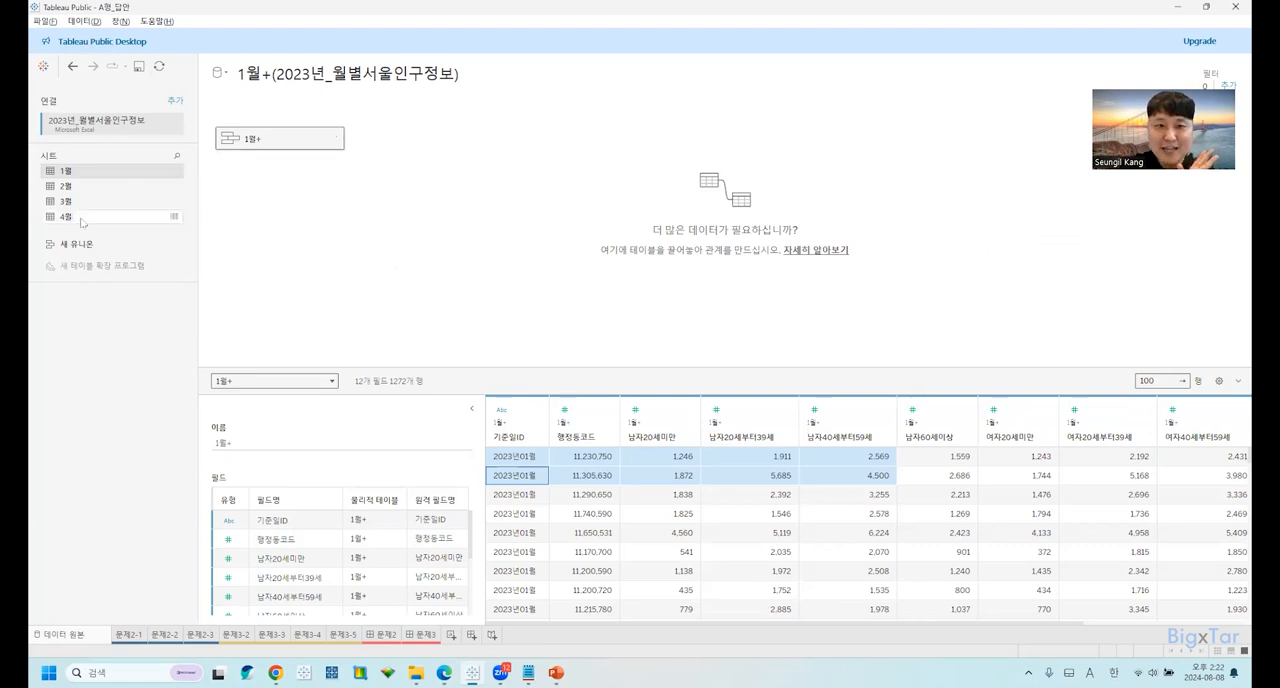
Add the 4월 sheet beside the 1월+ union as a related table and remove it again.
left_click_drag(84, 222, 437, 150)
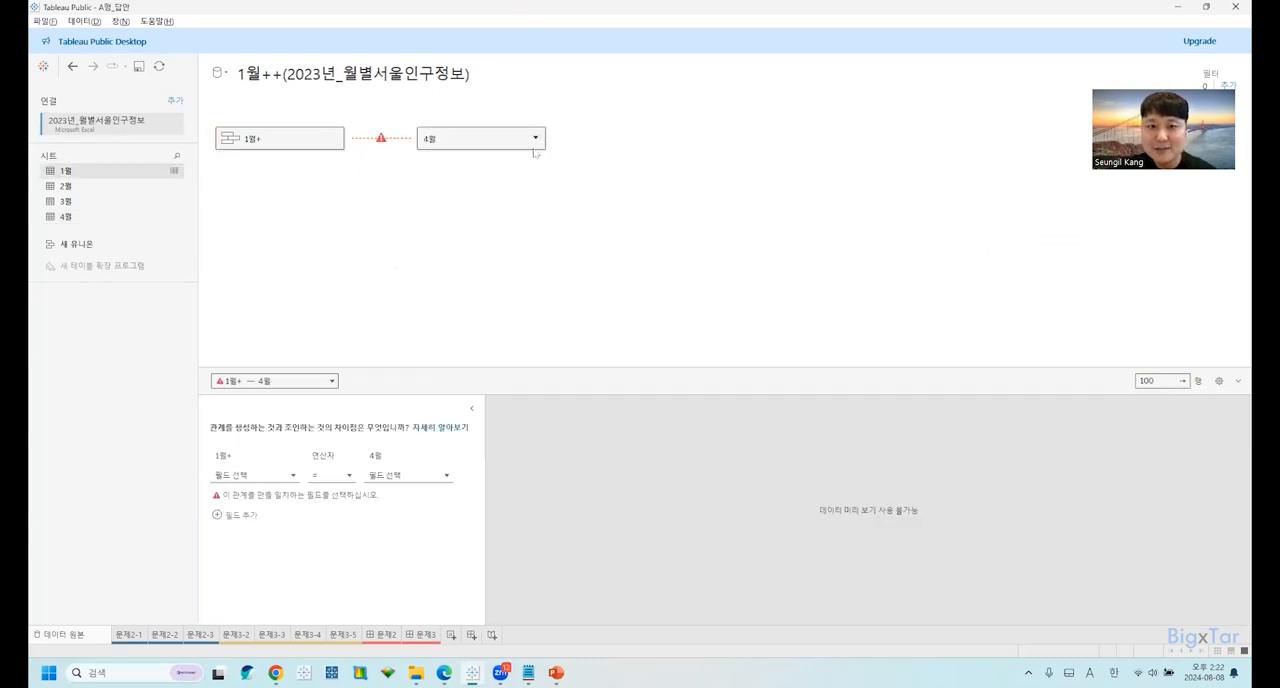
left_click(535, 144)
left_click(556, 192)
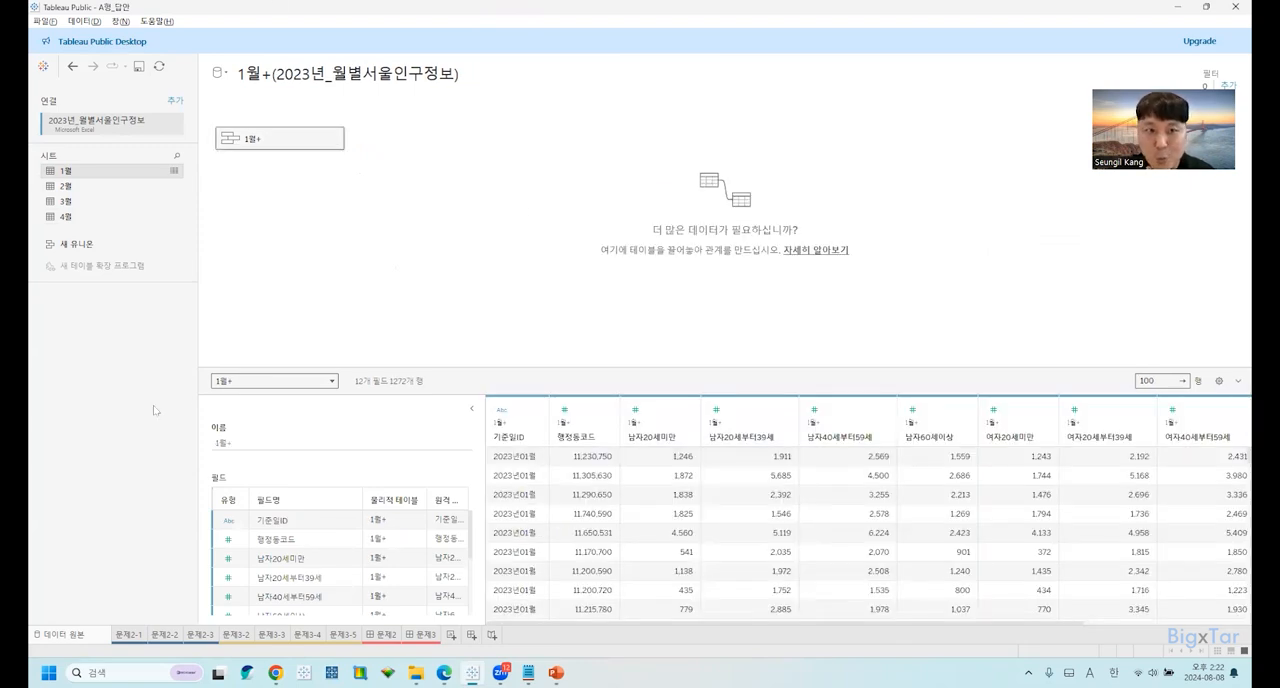
Open the physical layer of the 1월+ table to view its union, and close it.
mouse_move(302, 146)
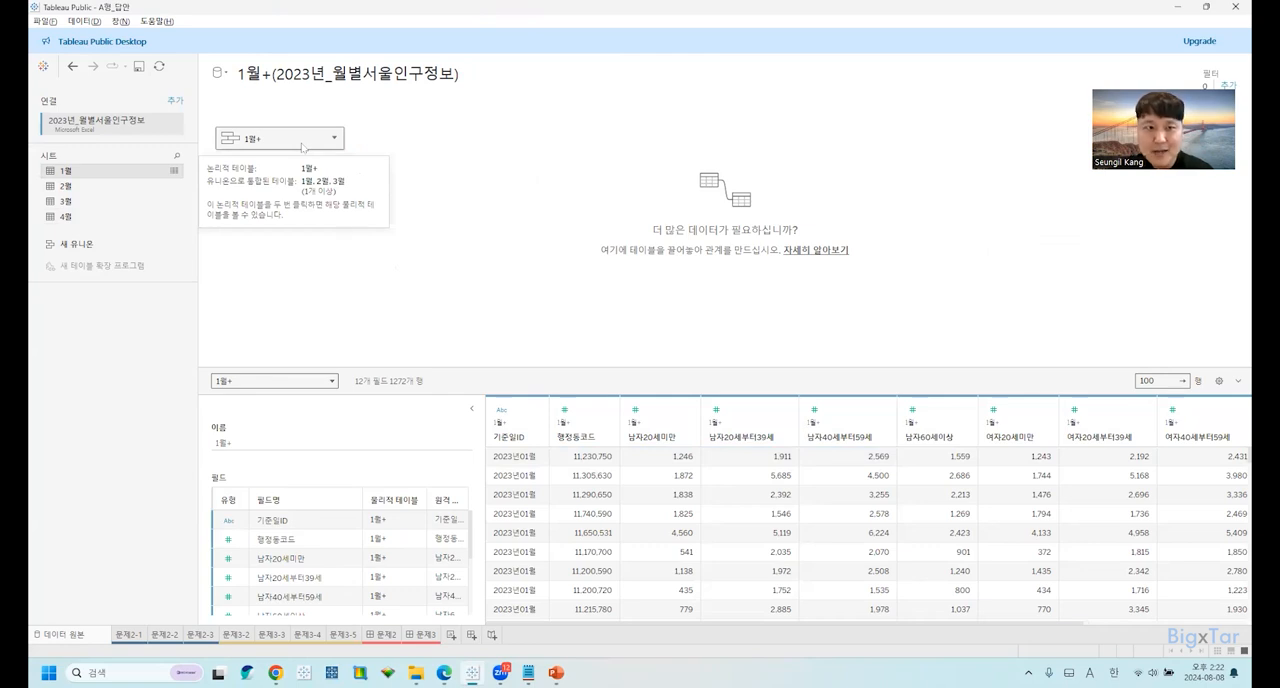
double_click(302, 143)
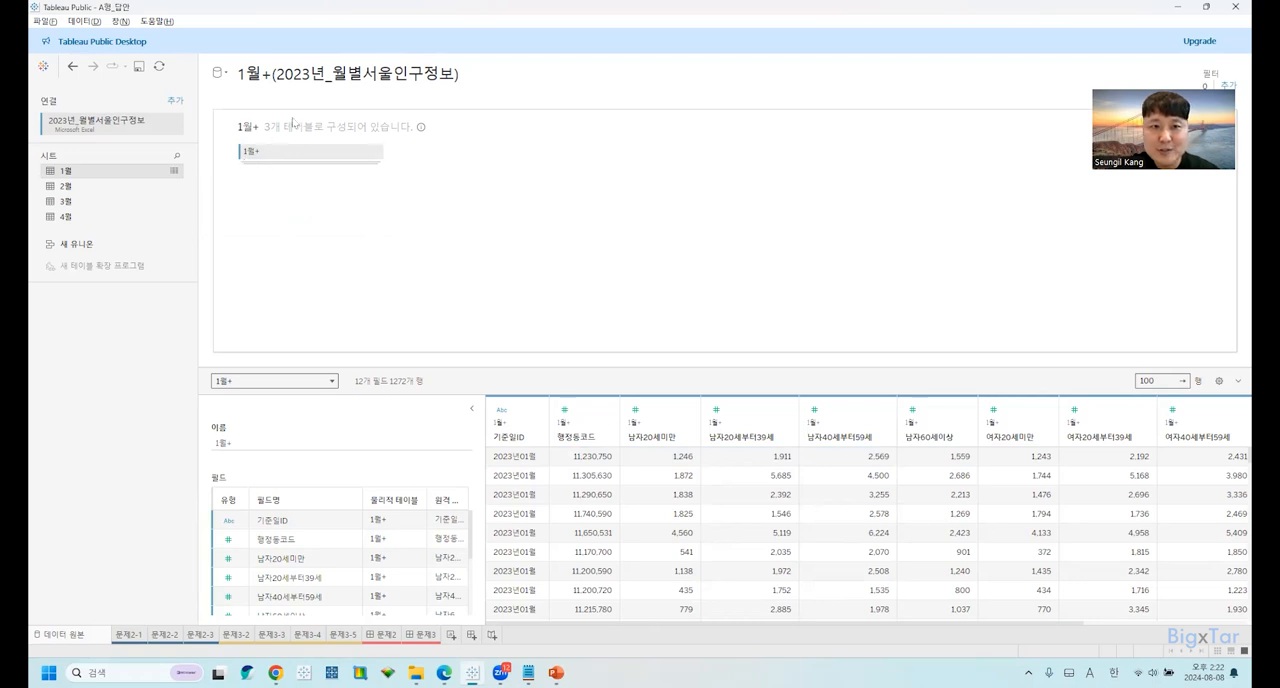
left_click(284, 131)
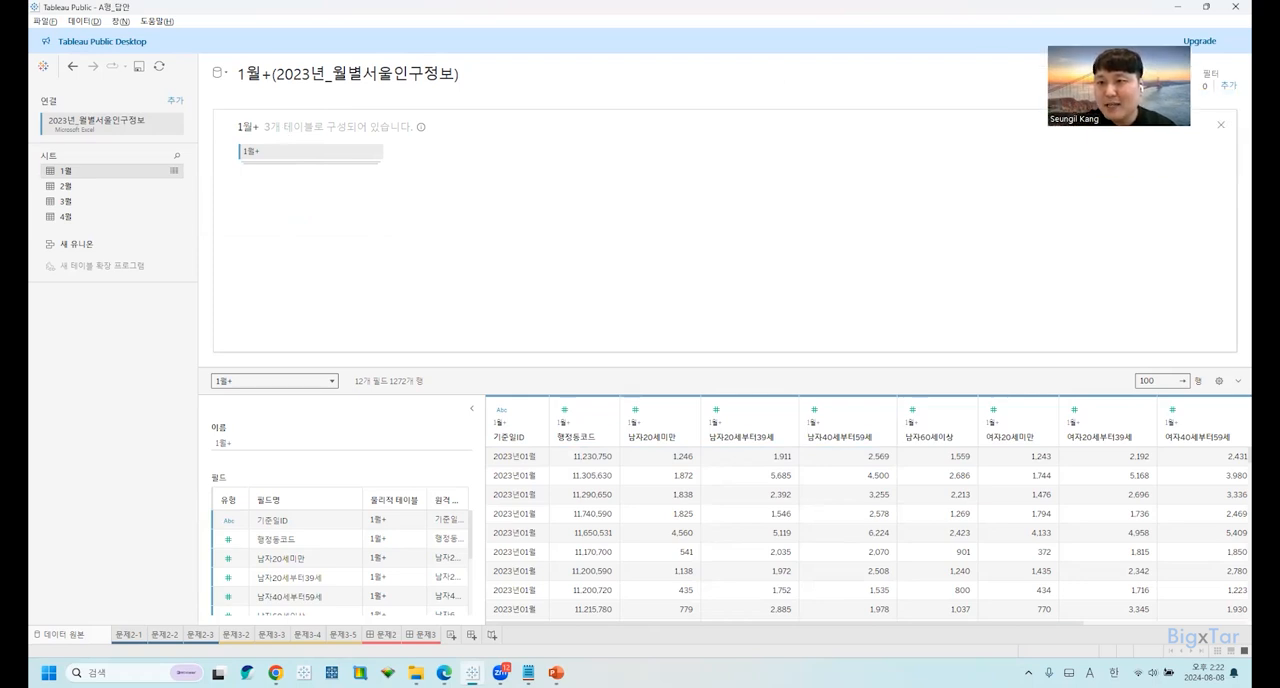
left_click(1221, 125)
key("ctrl")
key("ctrl")
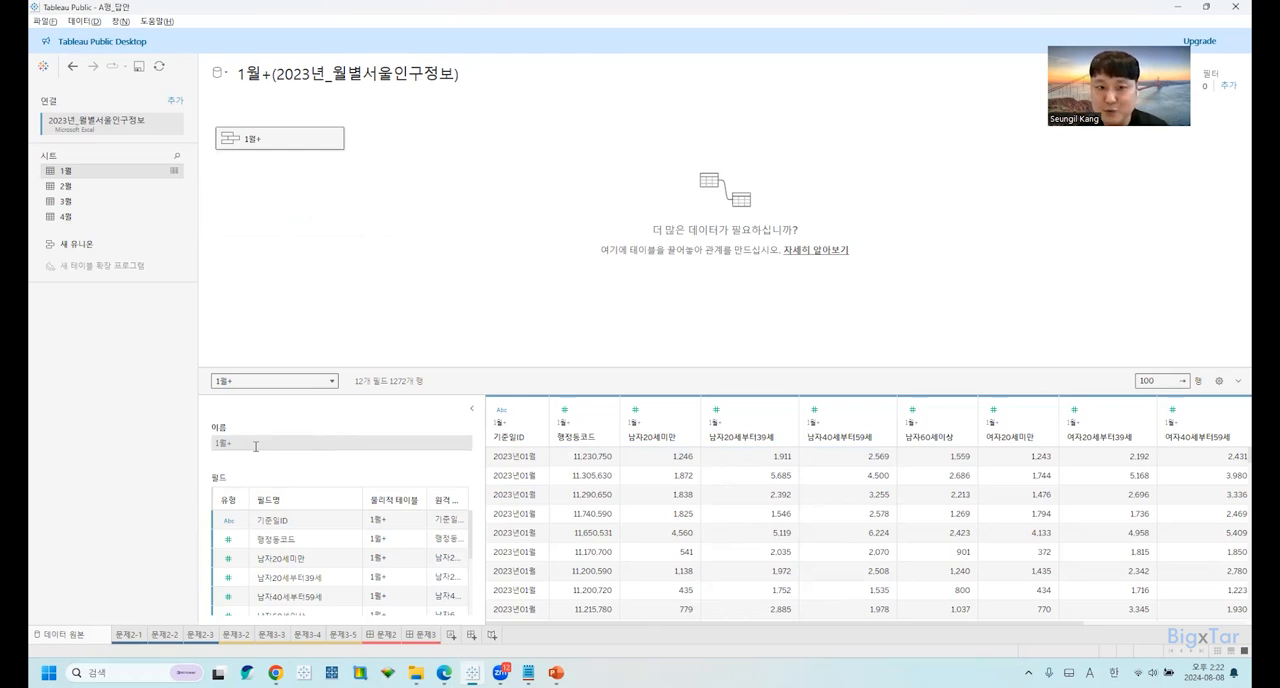
Rename the 1월+ union table as 서울인구정보.
left_click(255, 446)
key("BackSpace")
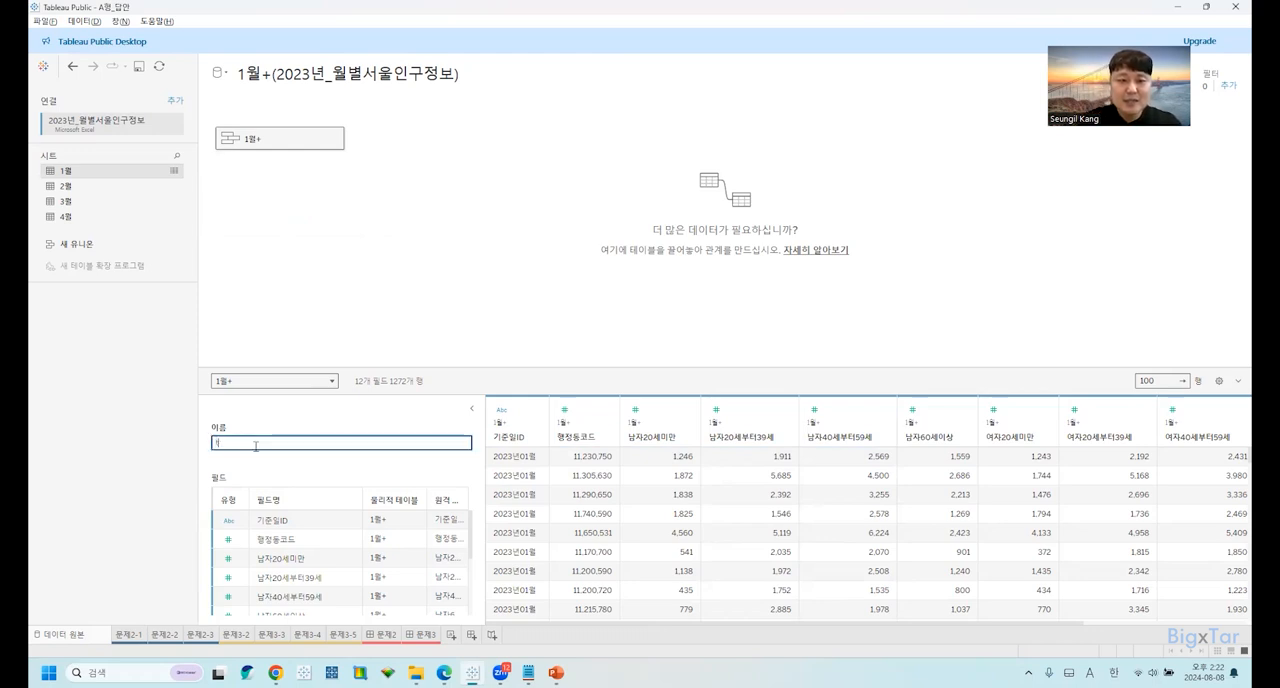
type("서울인구정보")
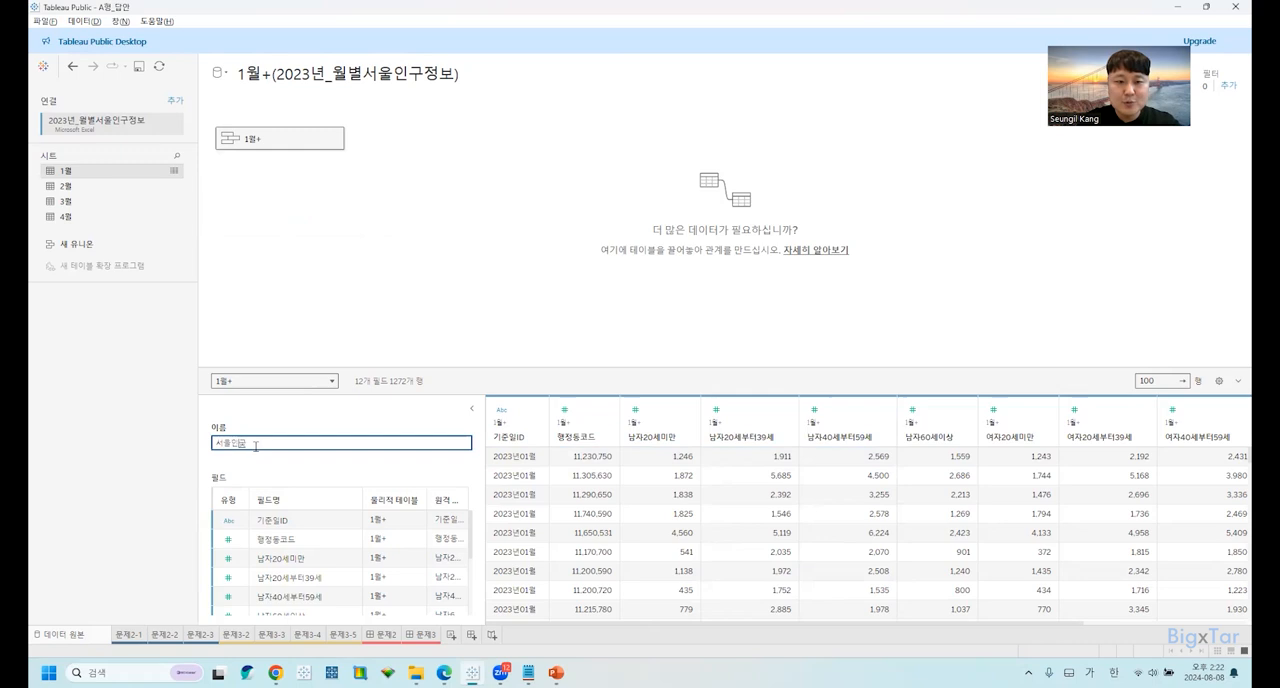
key("Return")
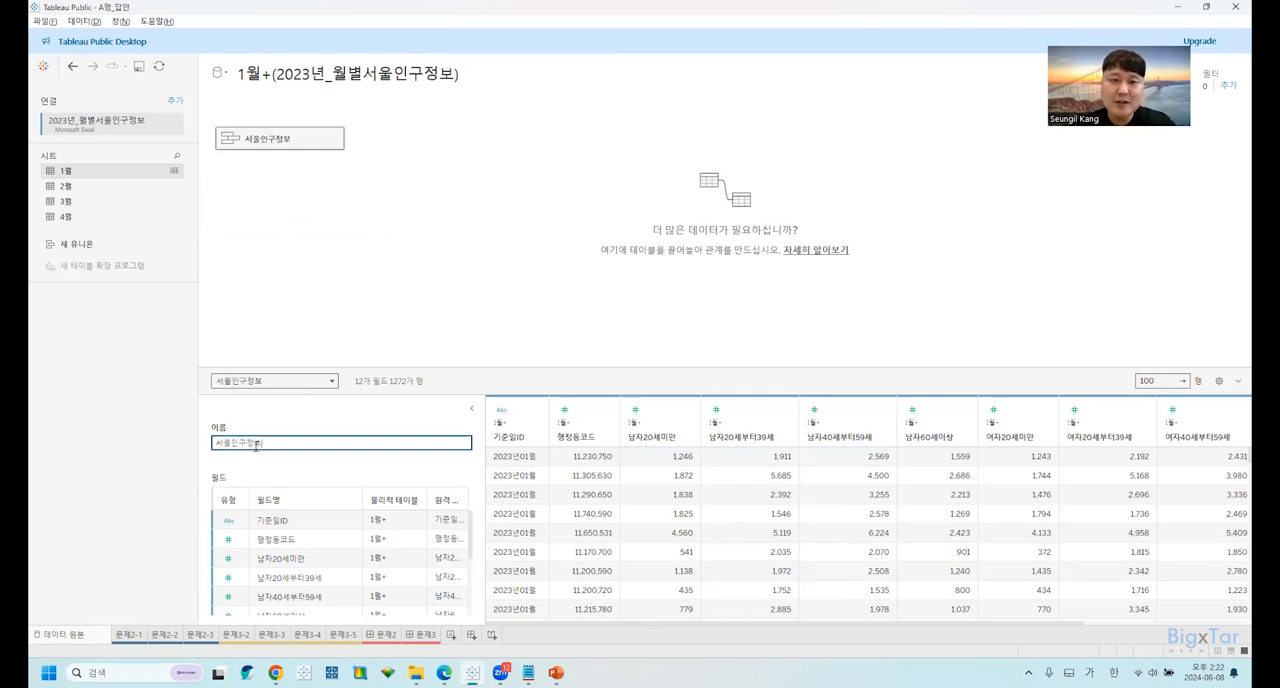
Switch to the exam PDF in Edge and read the instructions on the 서울인구정보 name and the 행정동코드 data type change.
key("alt+Tab")
left_click_drag(668, 272, 742, 272)
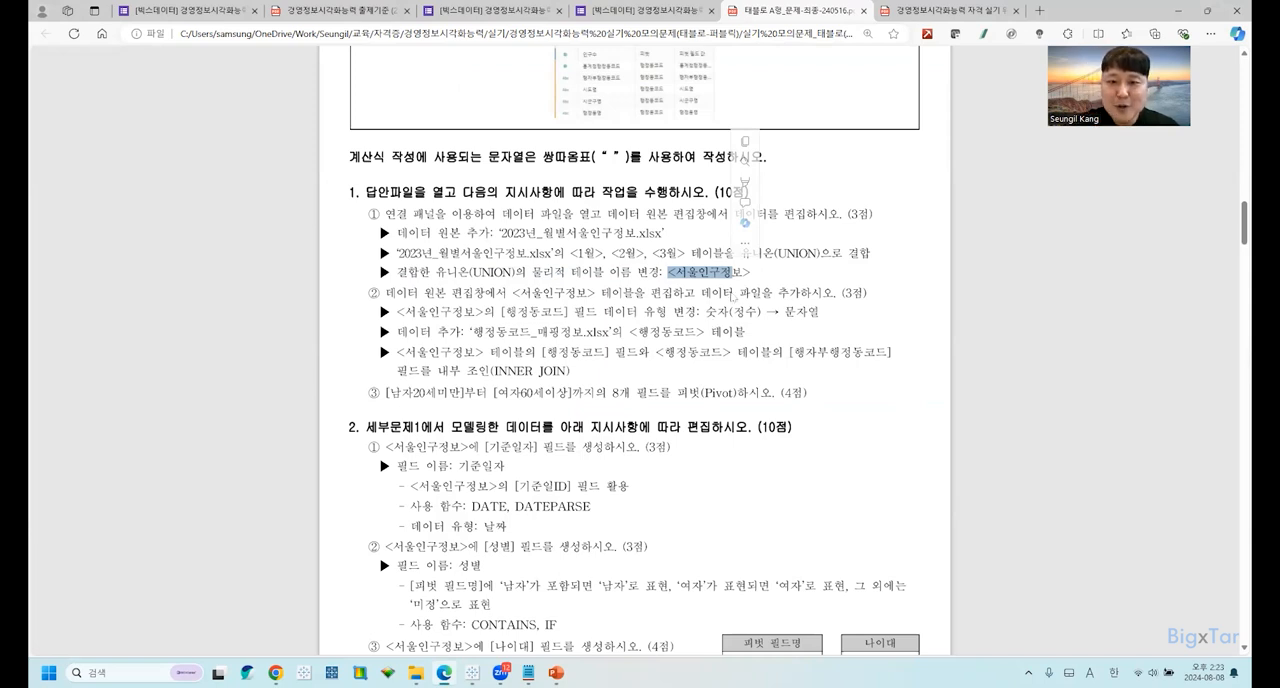
left_click(752, 291)
left_click_drag(397, 293, 780, 293)
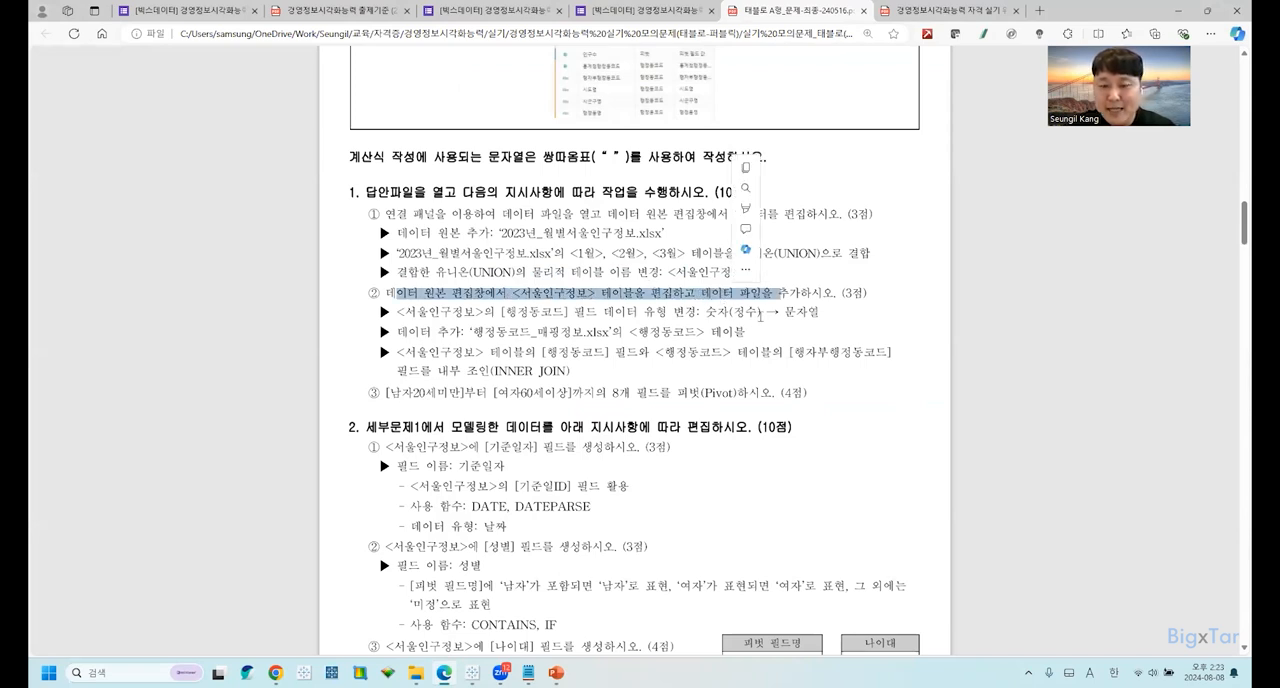
left_click(771, 314)
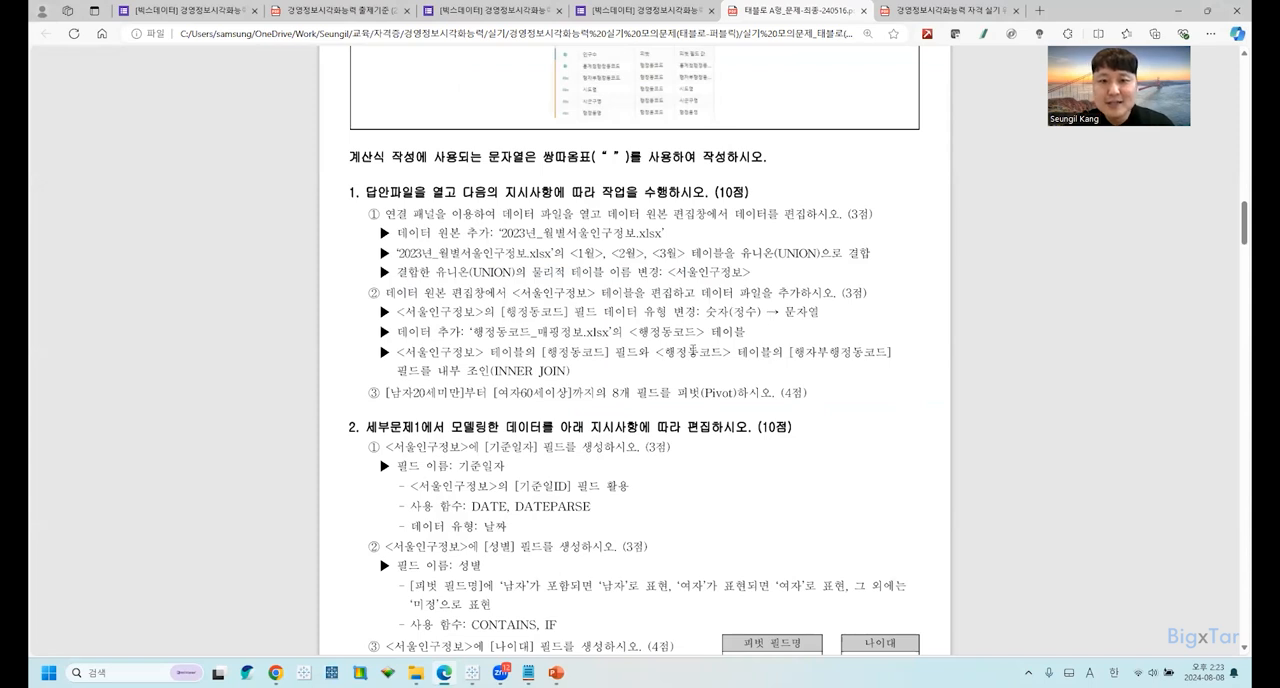
left_click_drag(484, 312, 415, 313)
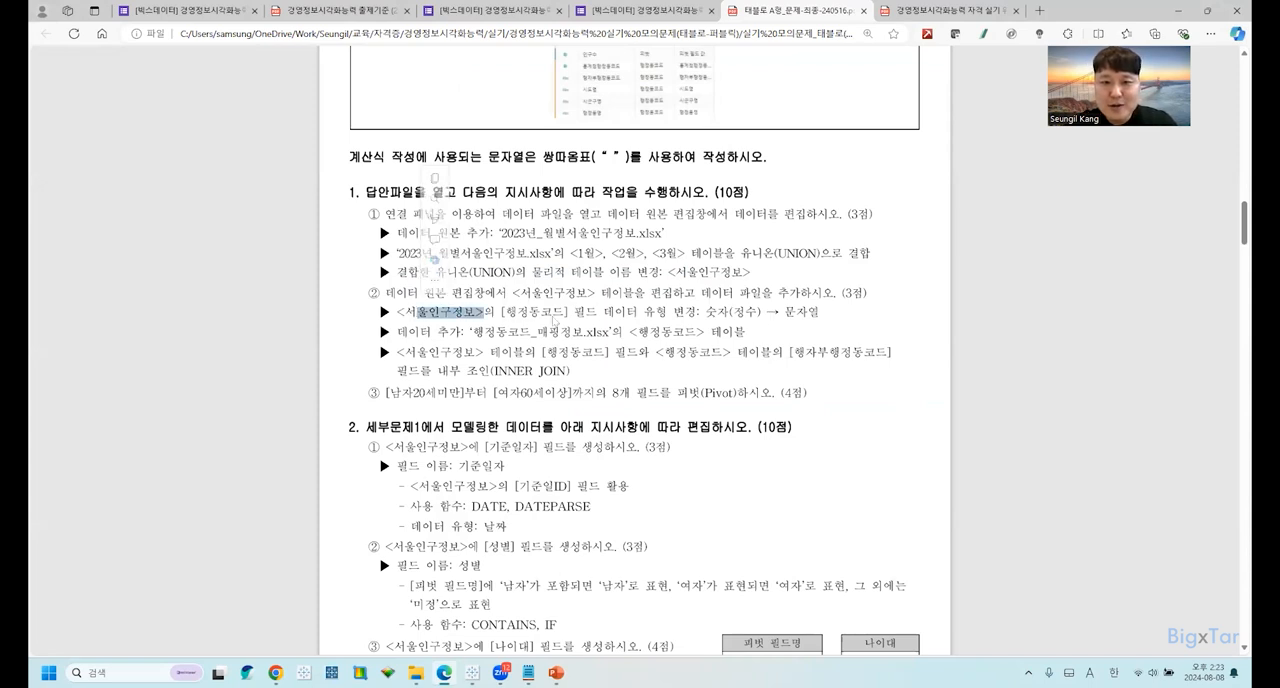
left_click(500, 317)
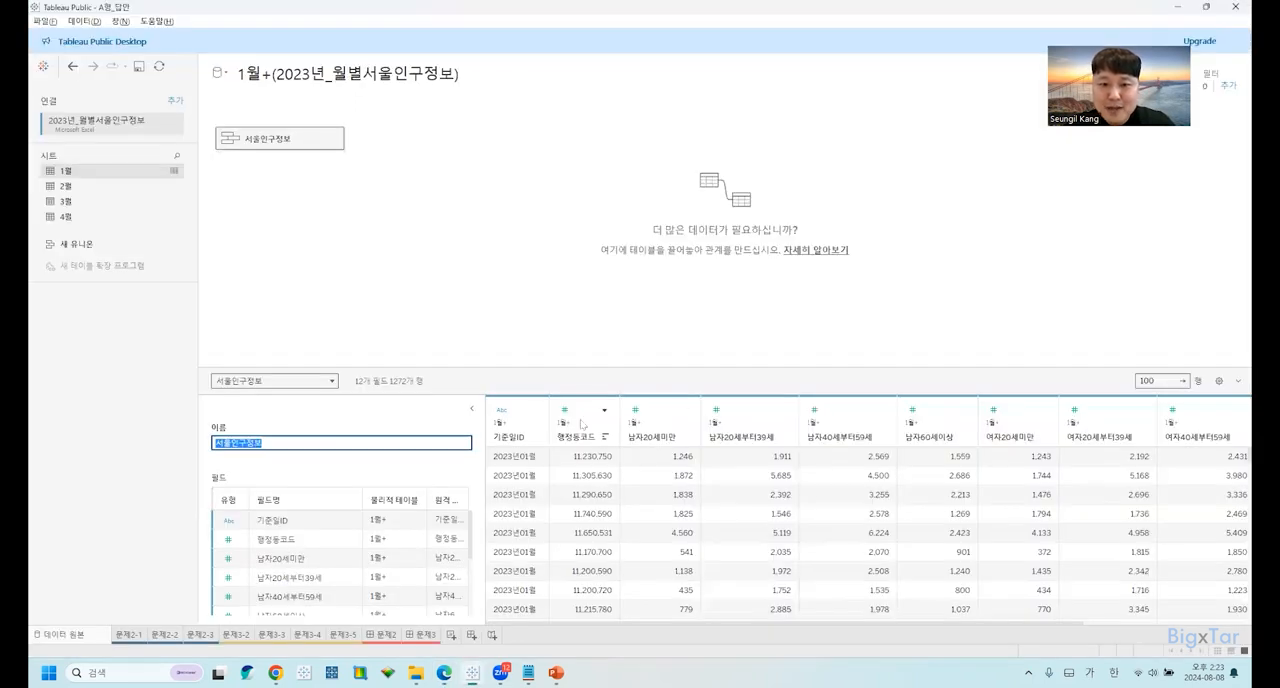
Compare the data types of the 행정동코드 and 기준일ID columns in Tableau's data preview.
left_click(581, 424)
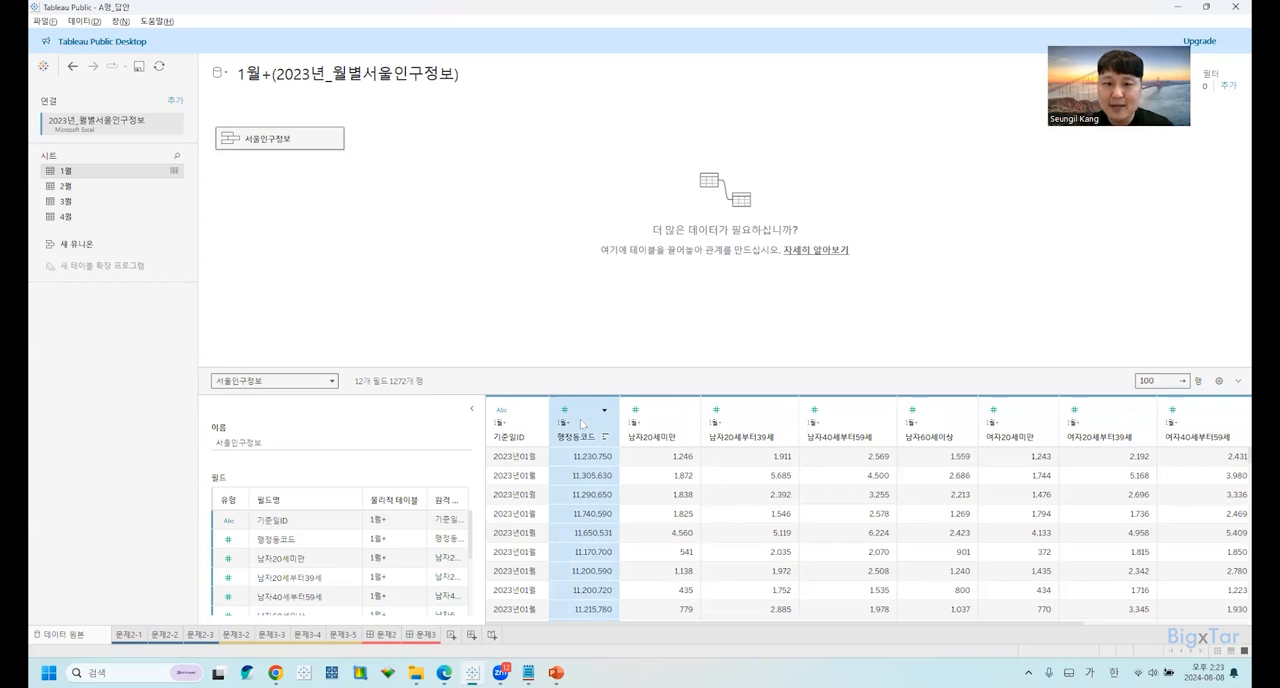
left_click(518, 437)
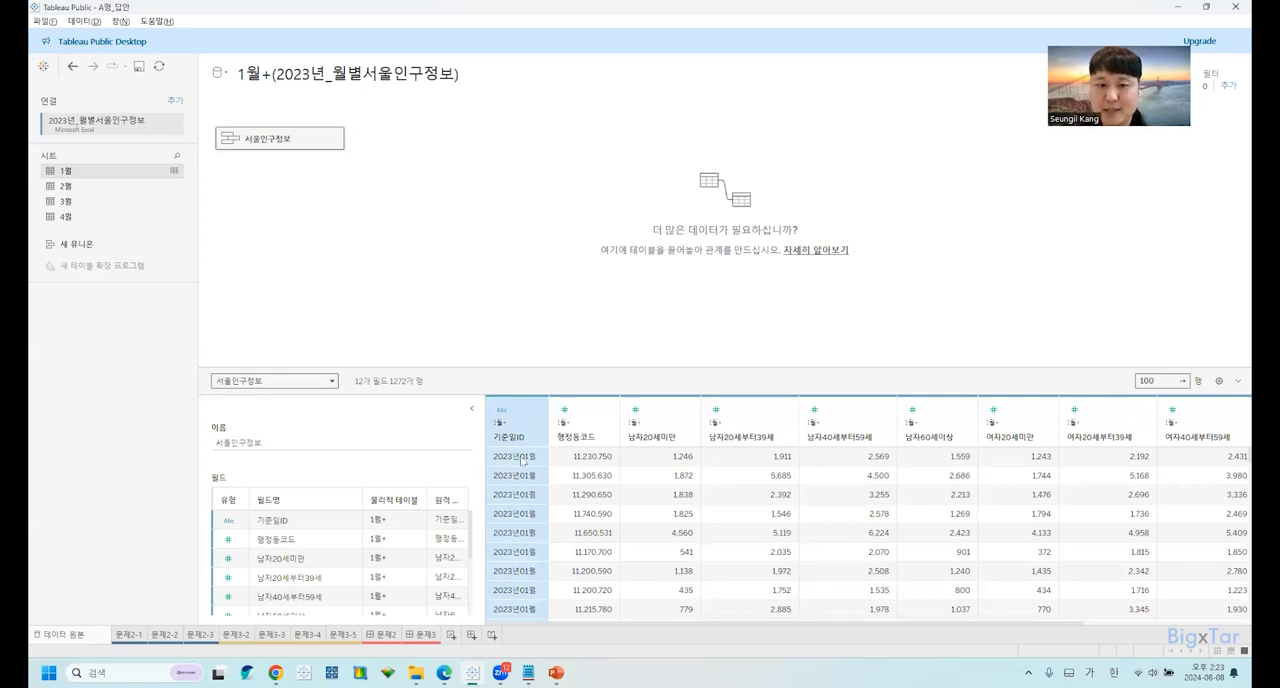
key("Hangul")
key("ctrl")
key("ctrl")
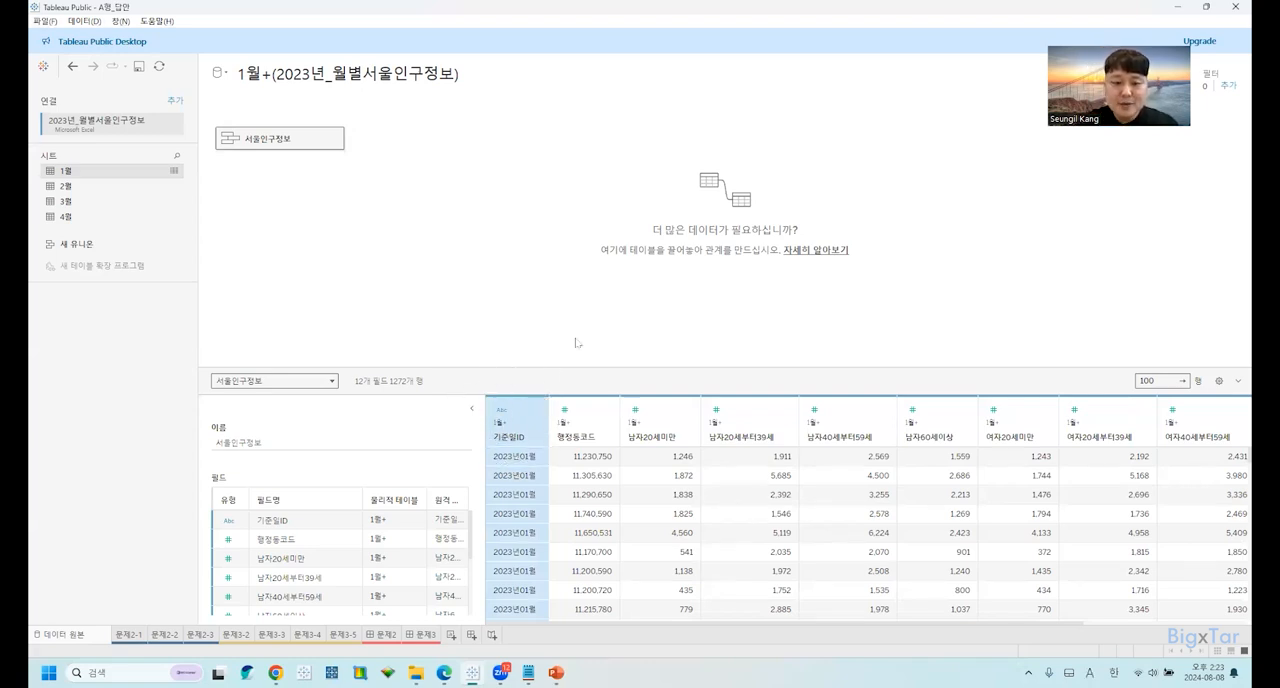
Change the 행정동코드 field's data type to 문자열.
key("ctrl")
key("super+plus")
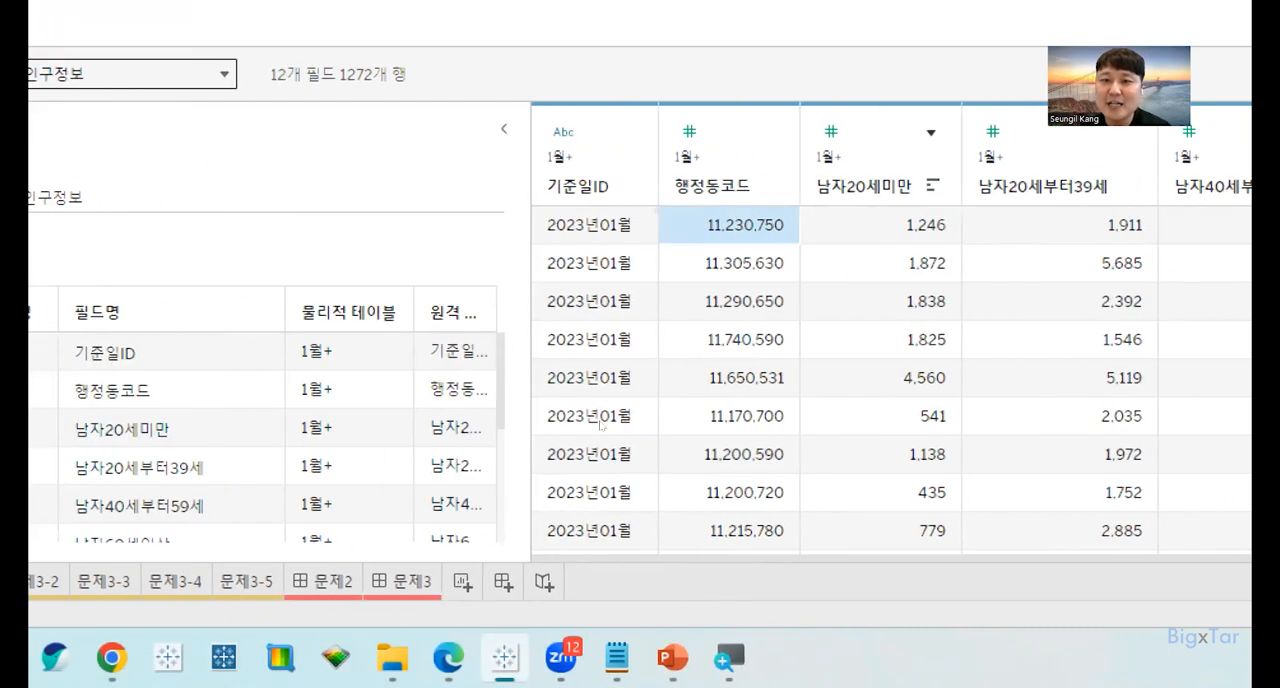
left_click(689, 132)
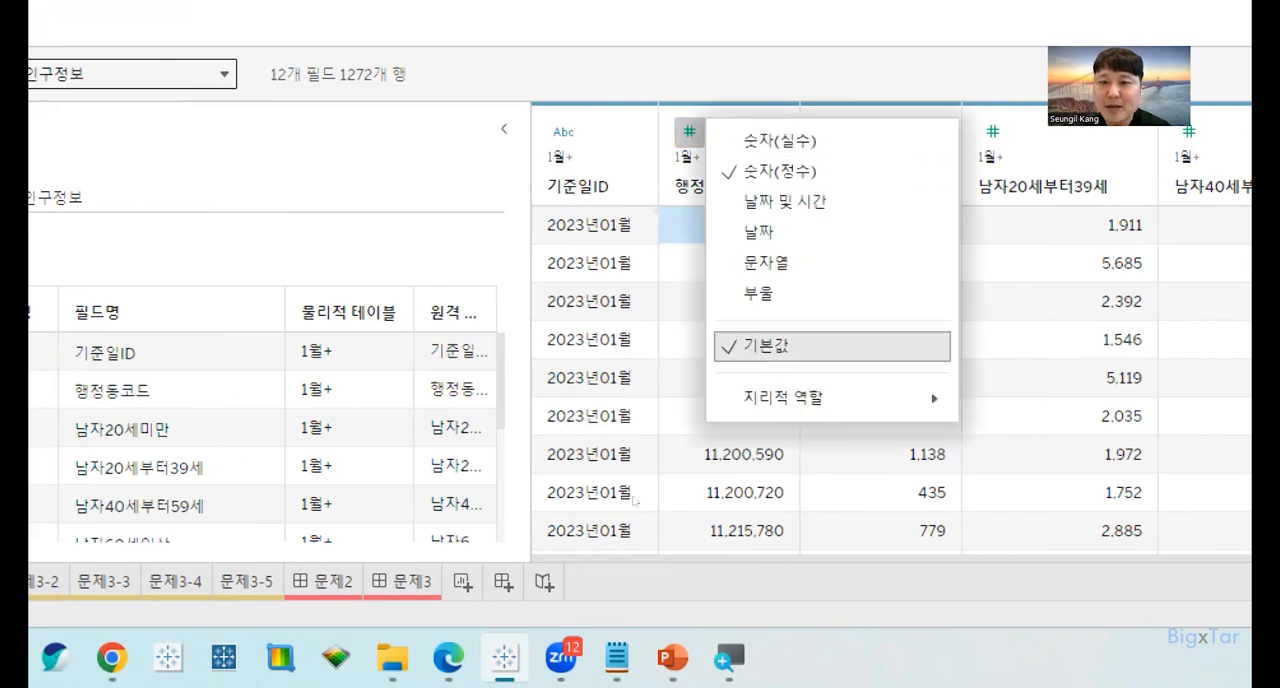
left_click(766, 263)
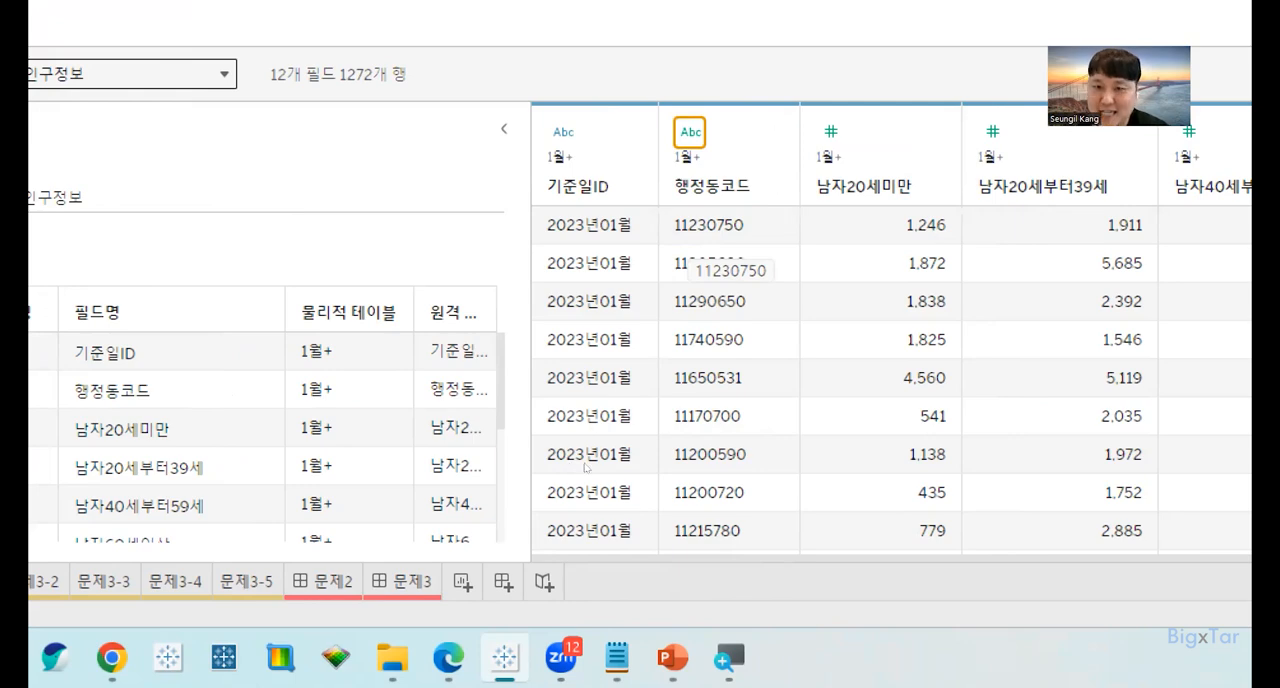
Switch to the exam PDF in Edge and read the instruction on adding the 행정동코드 table from 행정동코드_매핑정보.xlsx.
key("super+minus")
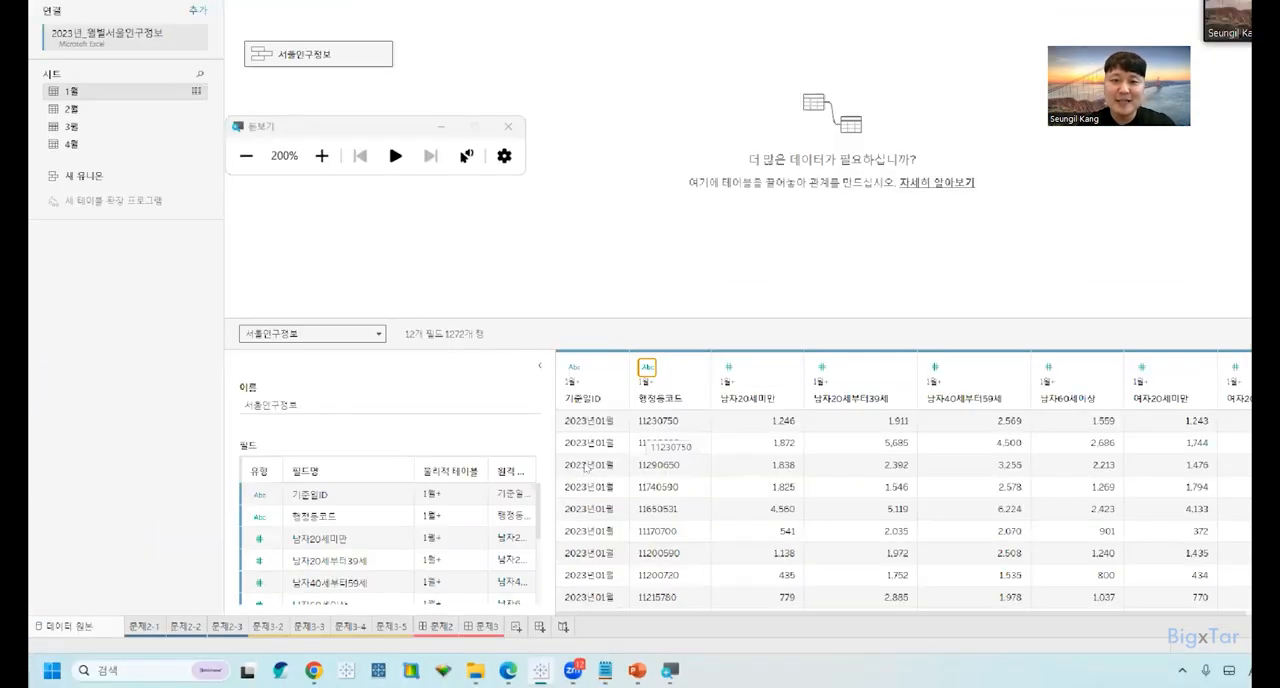
key("alt+Tab")
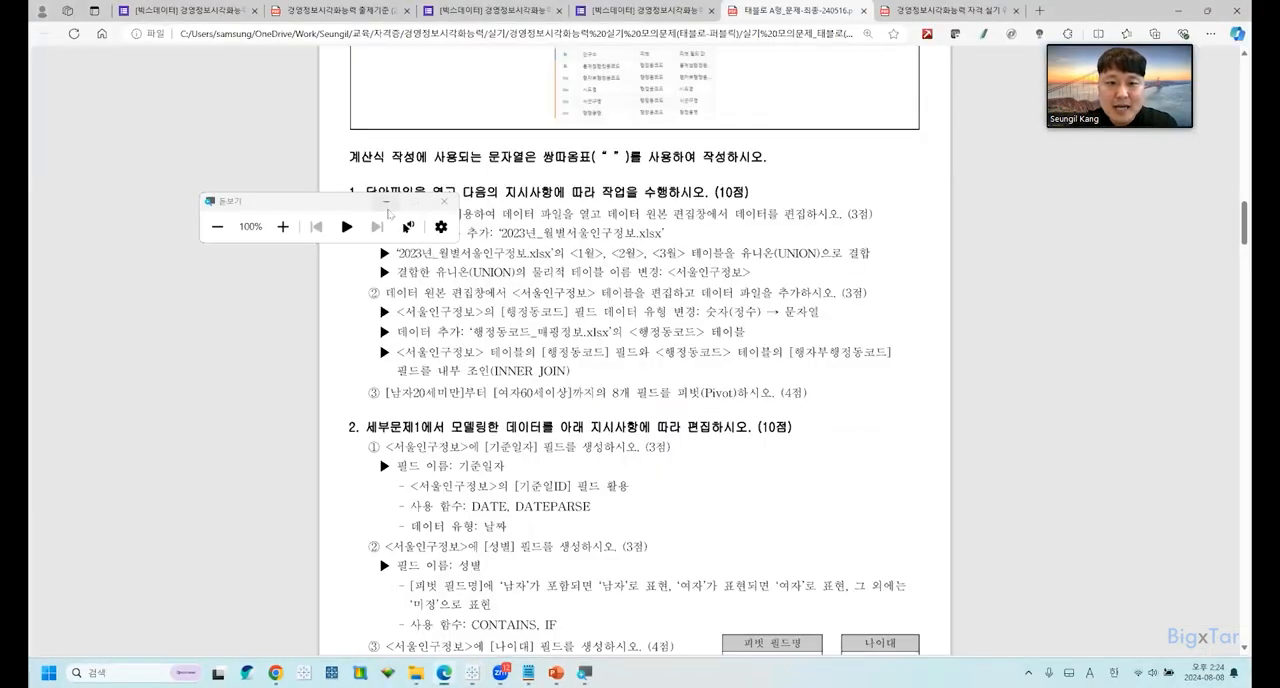
key("super+Escape")
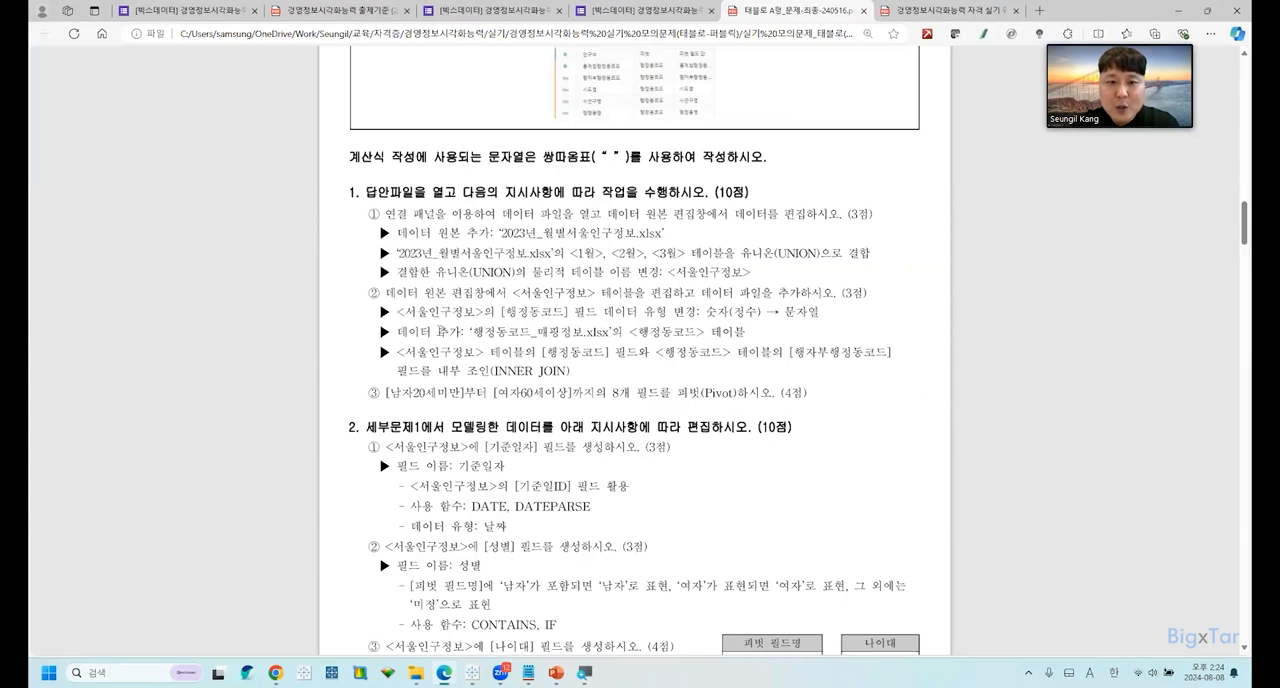
left_click_drag(422, 333, 627, 336)
left_click(741, 331)
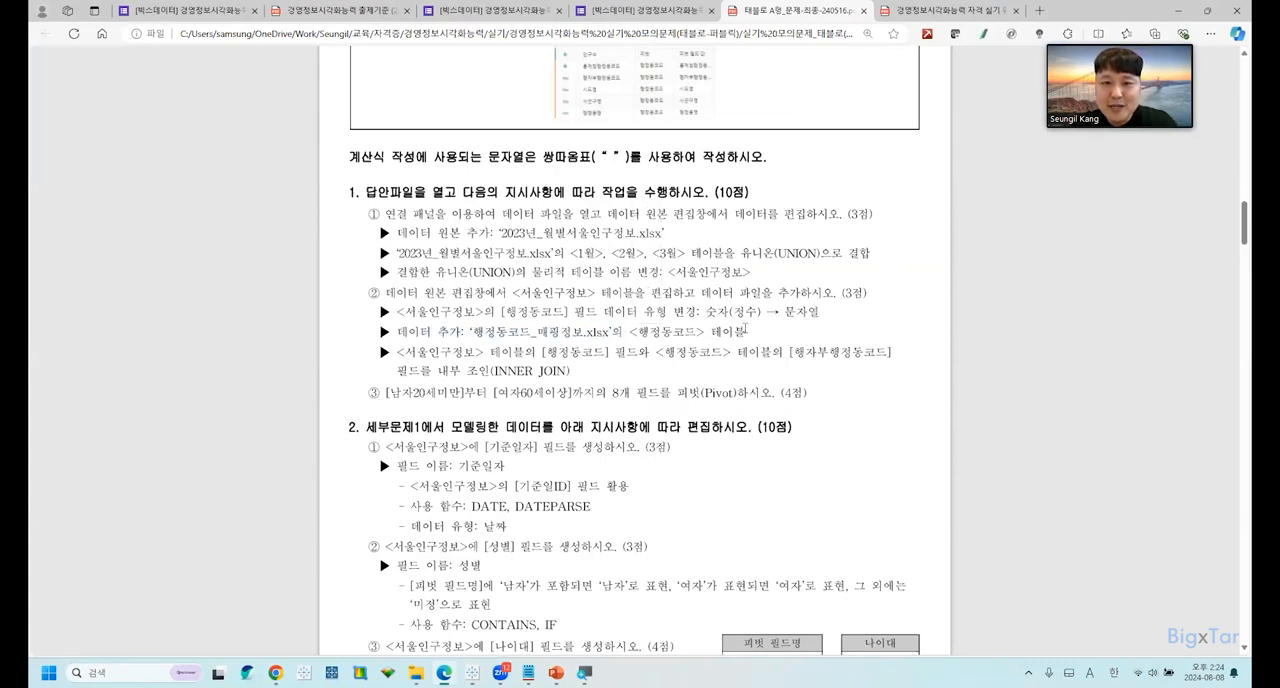
key("super+plus")
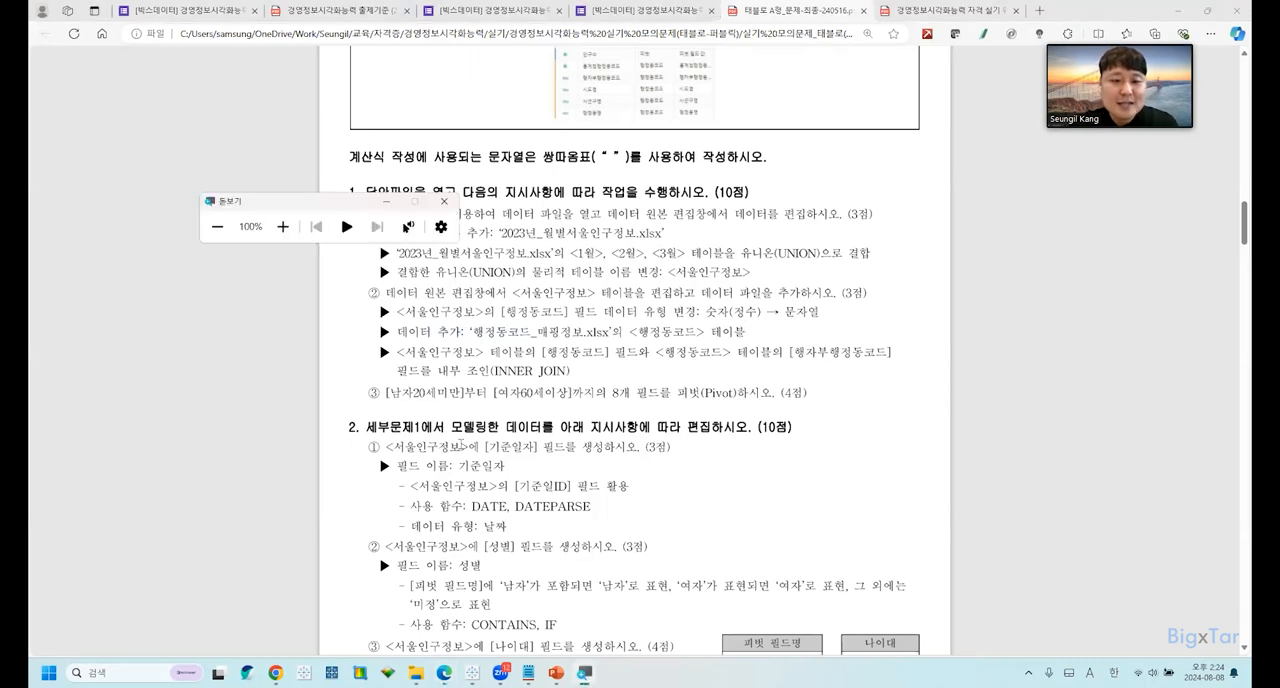
Switch to Tableau and add a Microsoft Excel connection to the 행정동코드_매핑정보 file in the 문제1 데이터 folder.
key("alt+Tab")
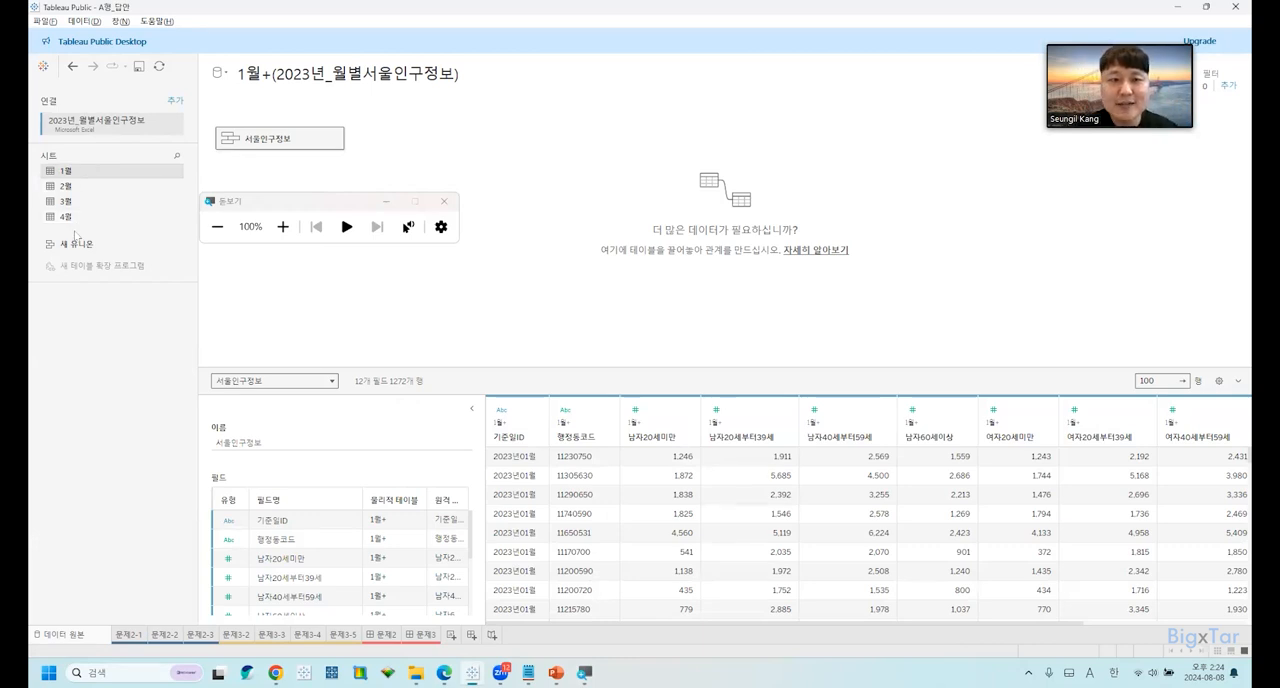
left_click(380, 197)
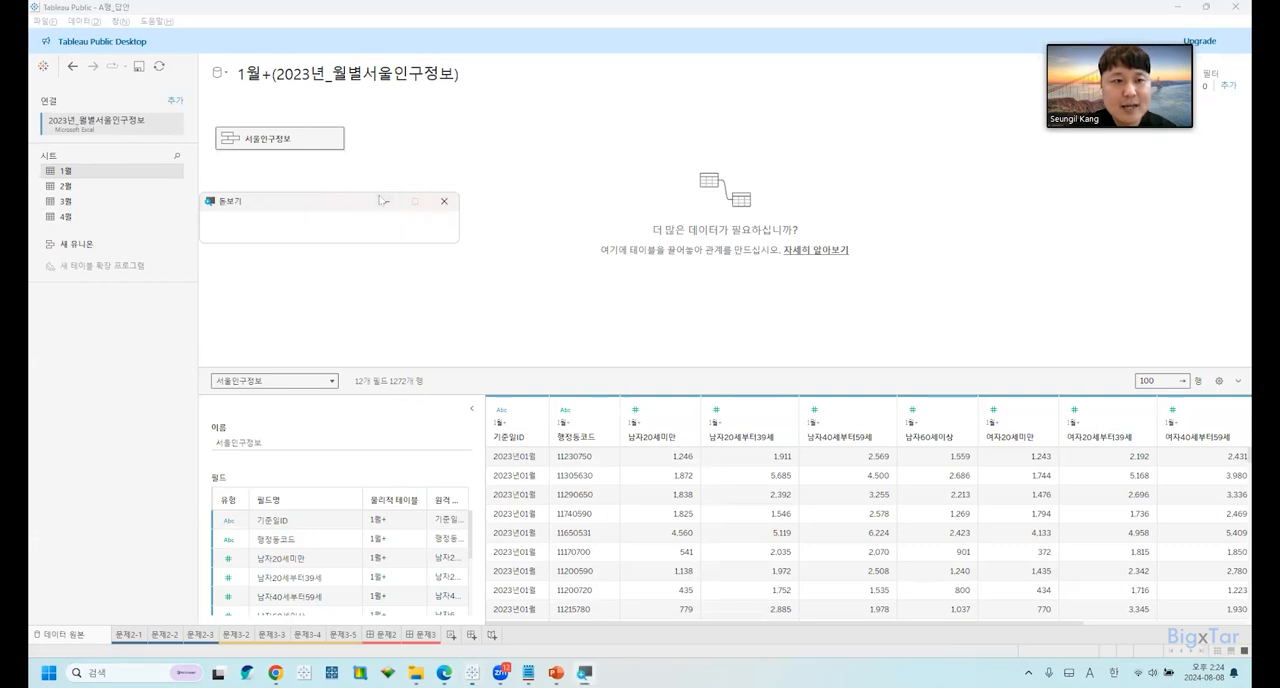
left_click(175, 102)
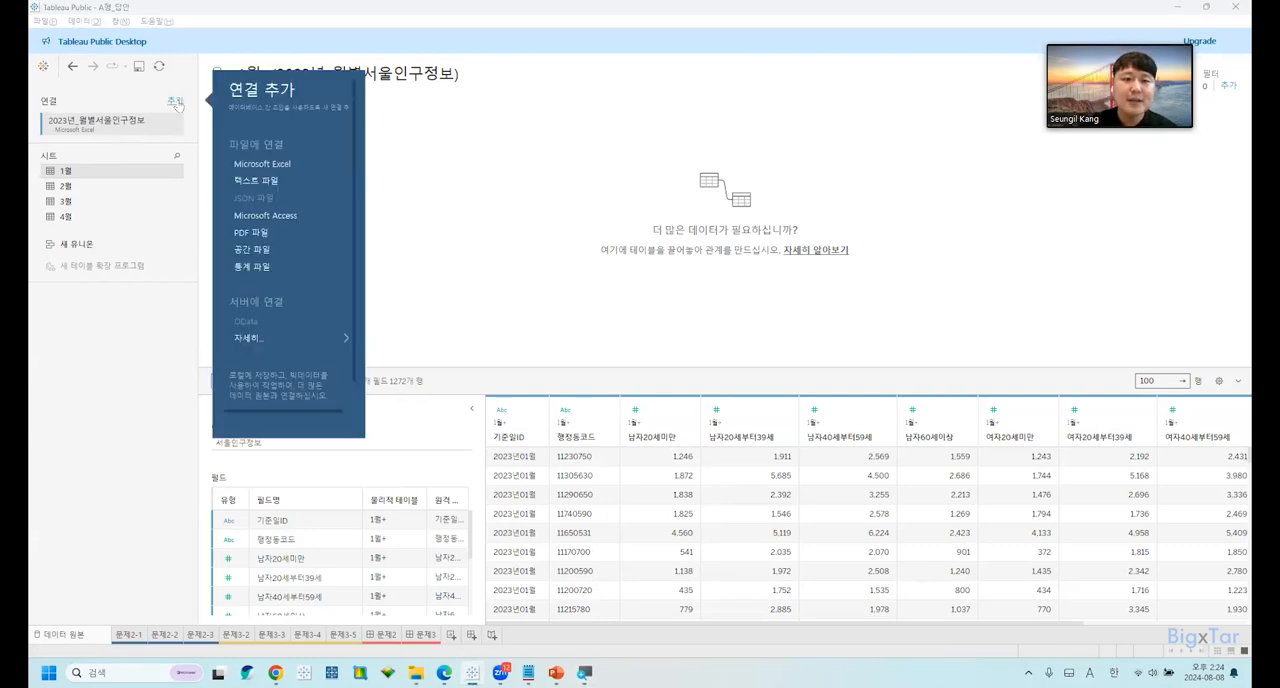
left_click(263, 165)
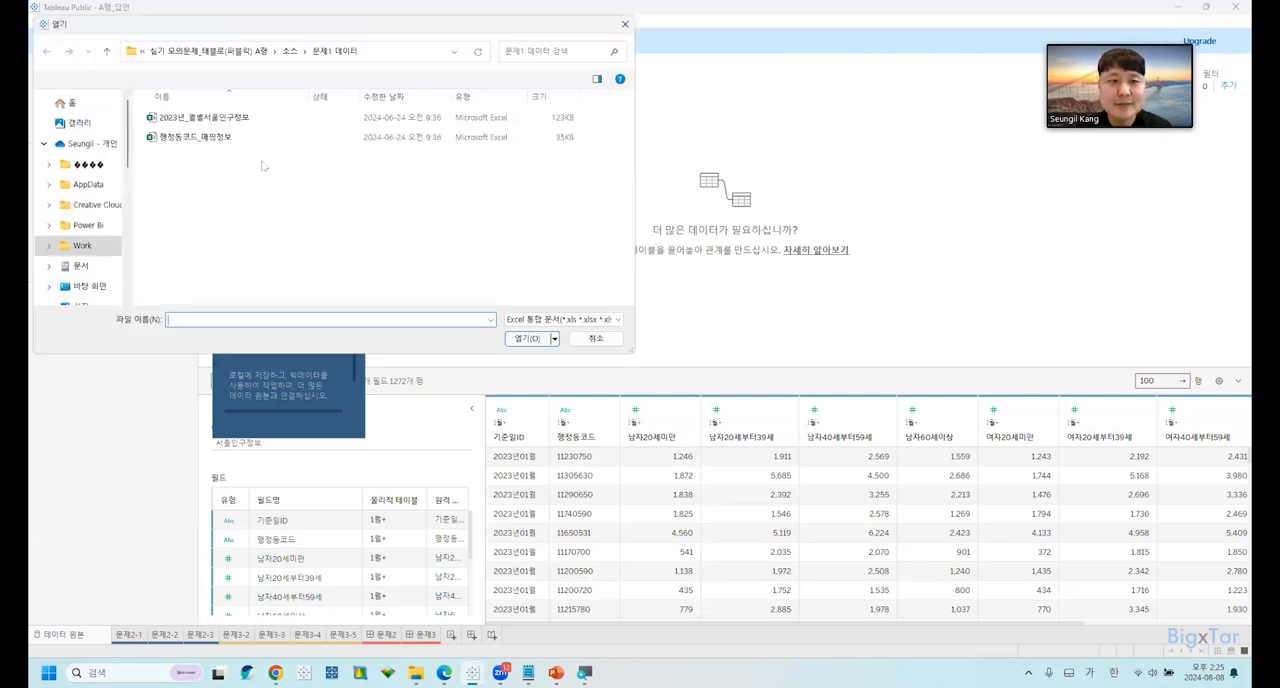
left_click(219, 144)
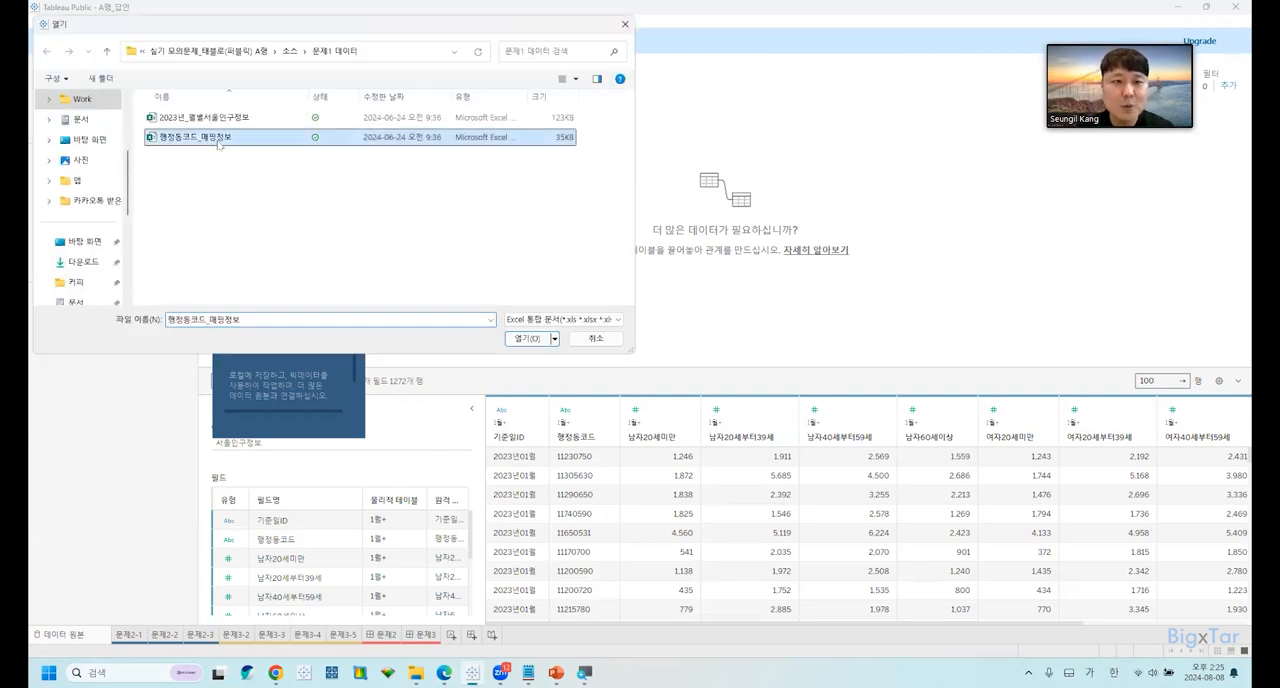
left_click(524, 339)
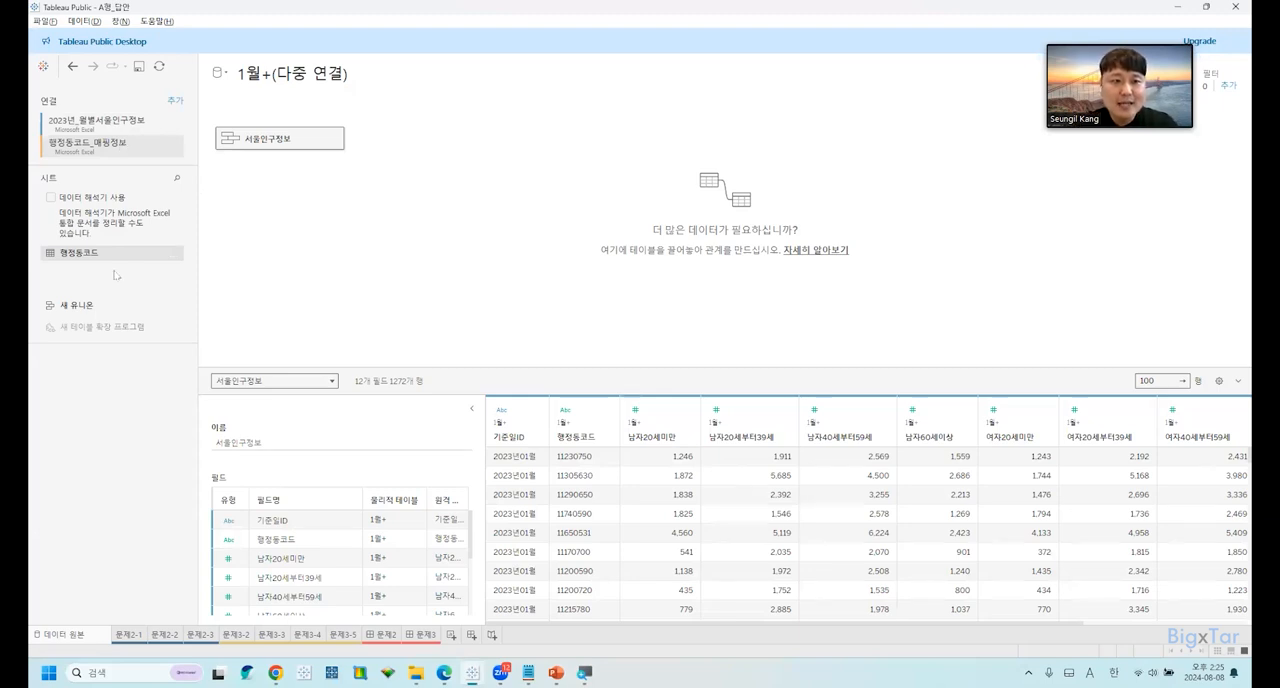
key("ctrl")
key("ctrl")
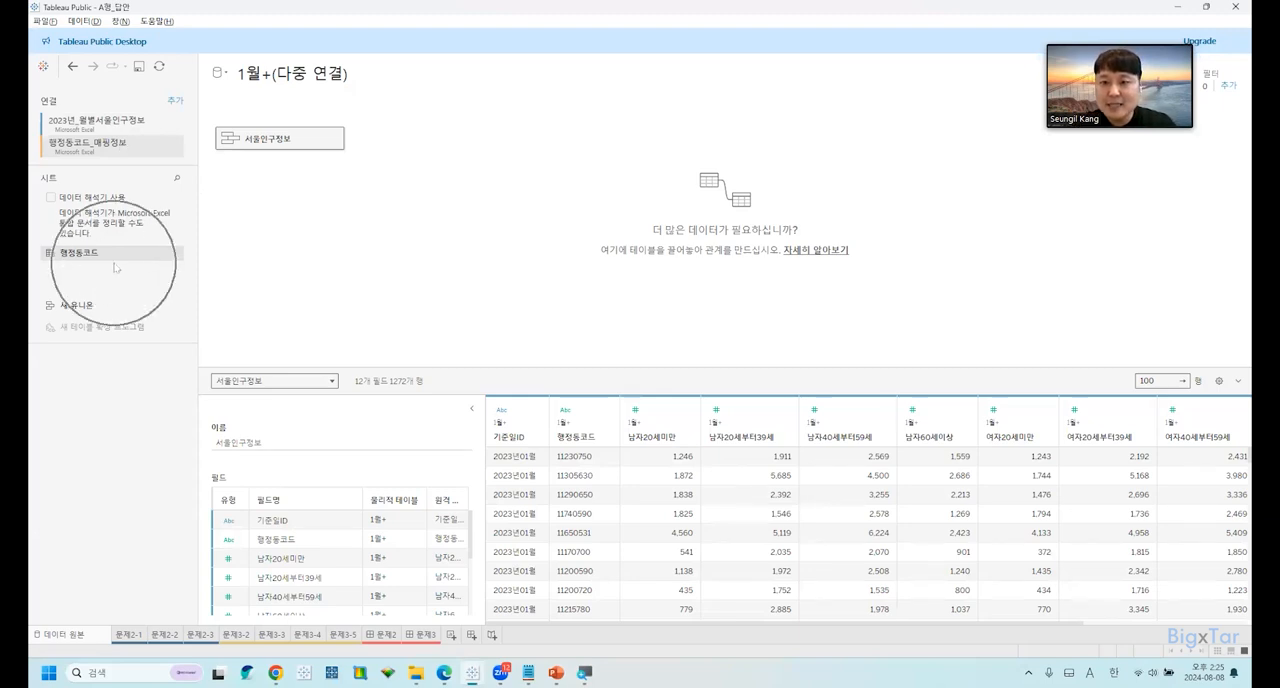
key("super+minus")
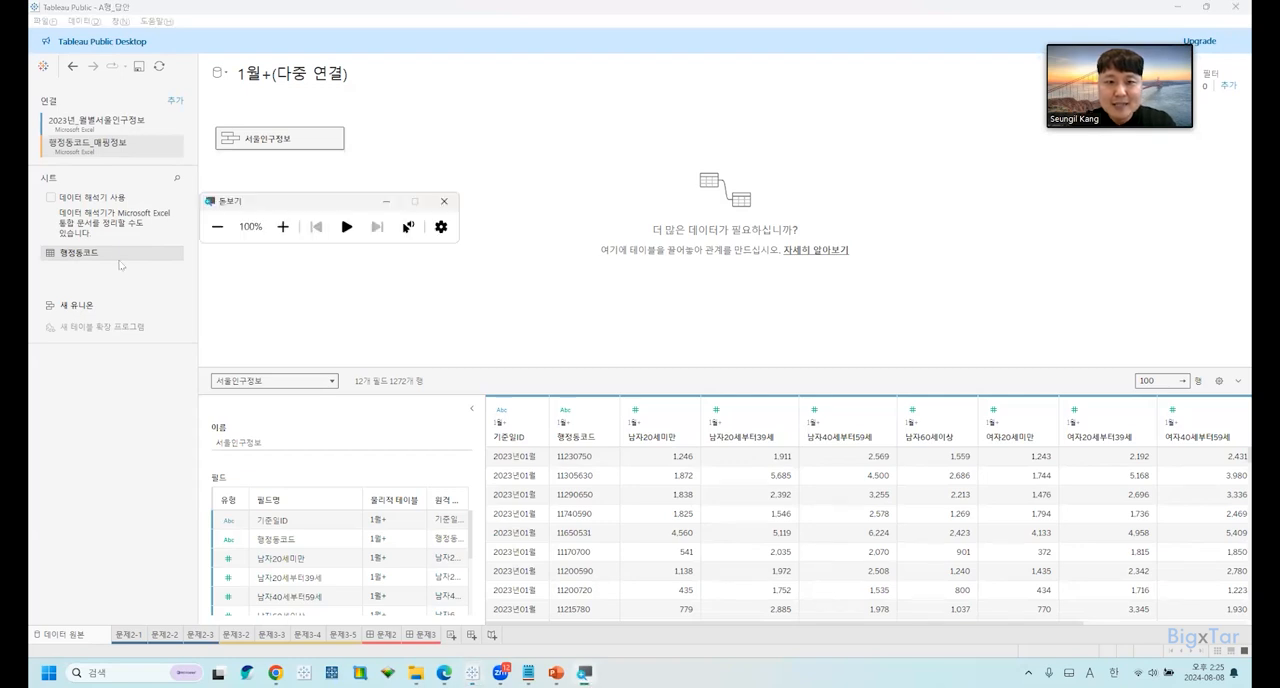
left_click(387, 203)
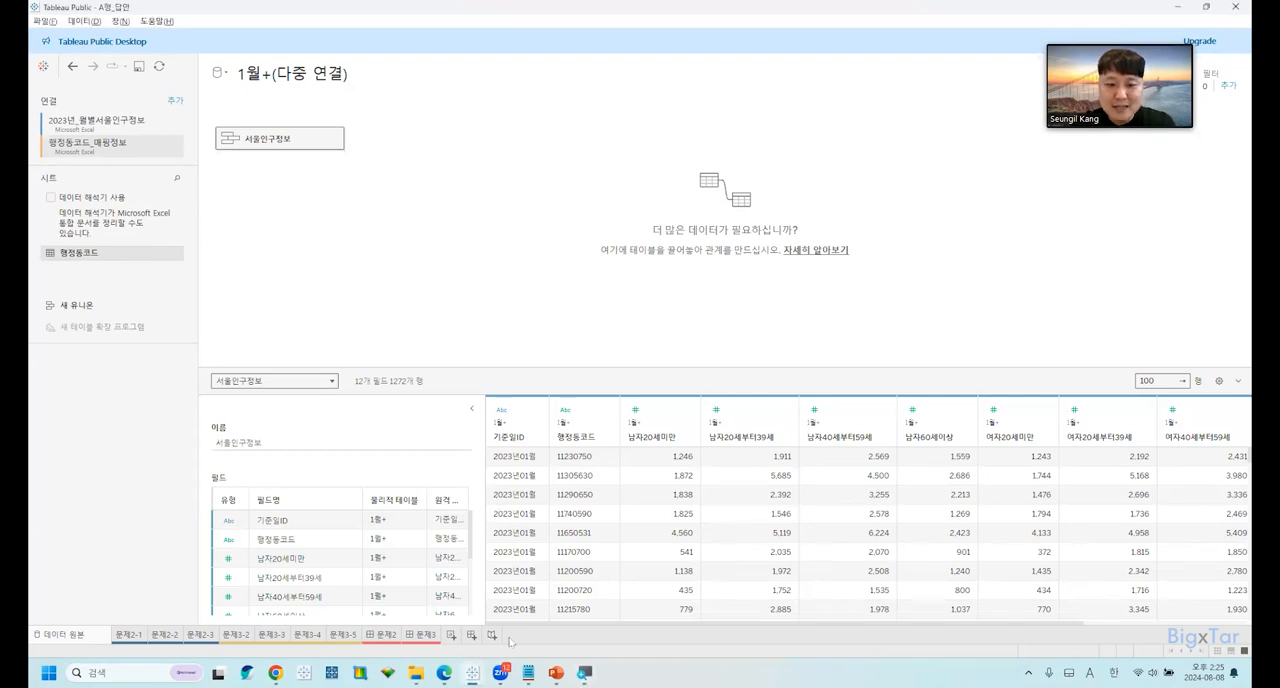
Switch to the exam PDF in Edge and read the instructions on the inner join with 행정동코드 and the pivot of eight fields.
left_click(444, 673)
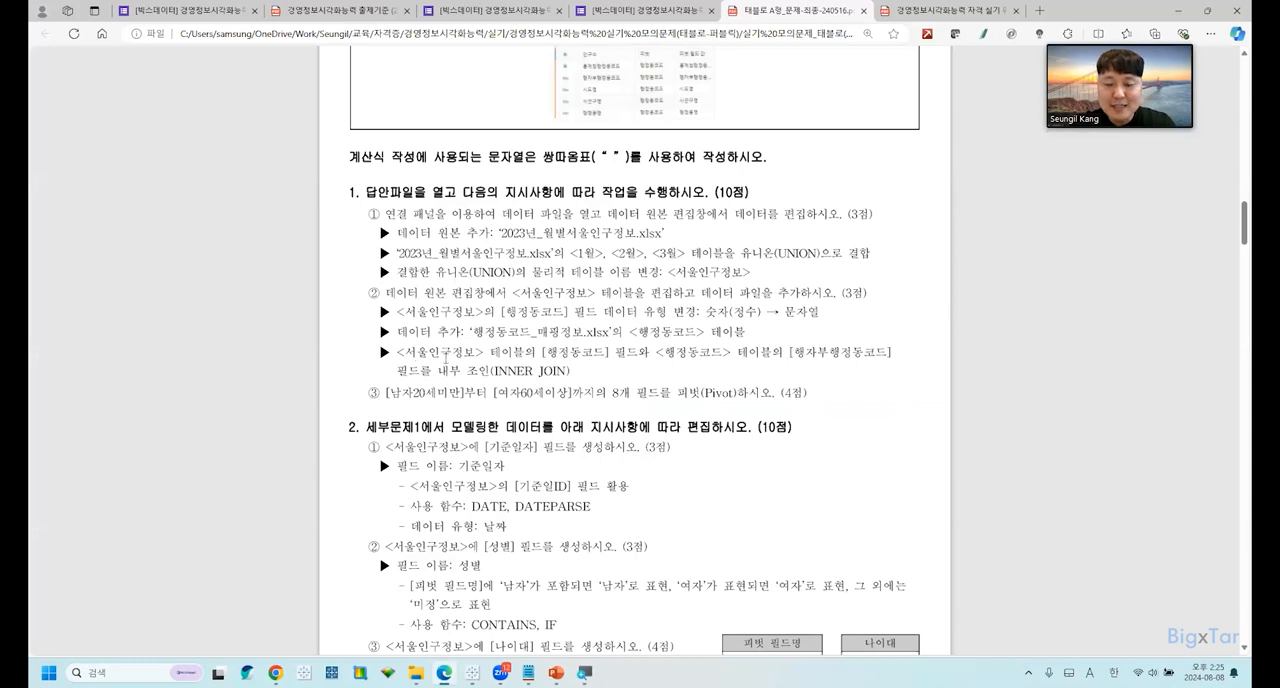
left_click_drag(516, 371, 425, 350)
left_click(688, 359)
left_click_drag(657, 353, 733, 354)
left_click(763, 356)
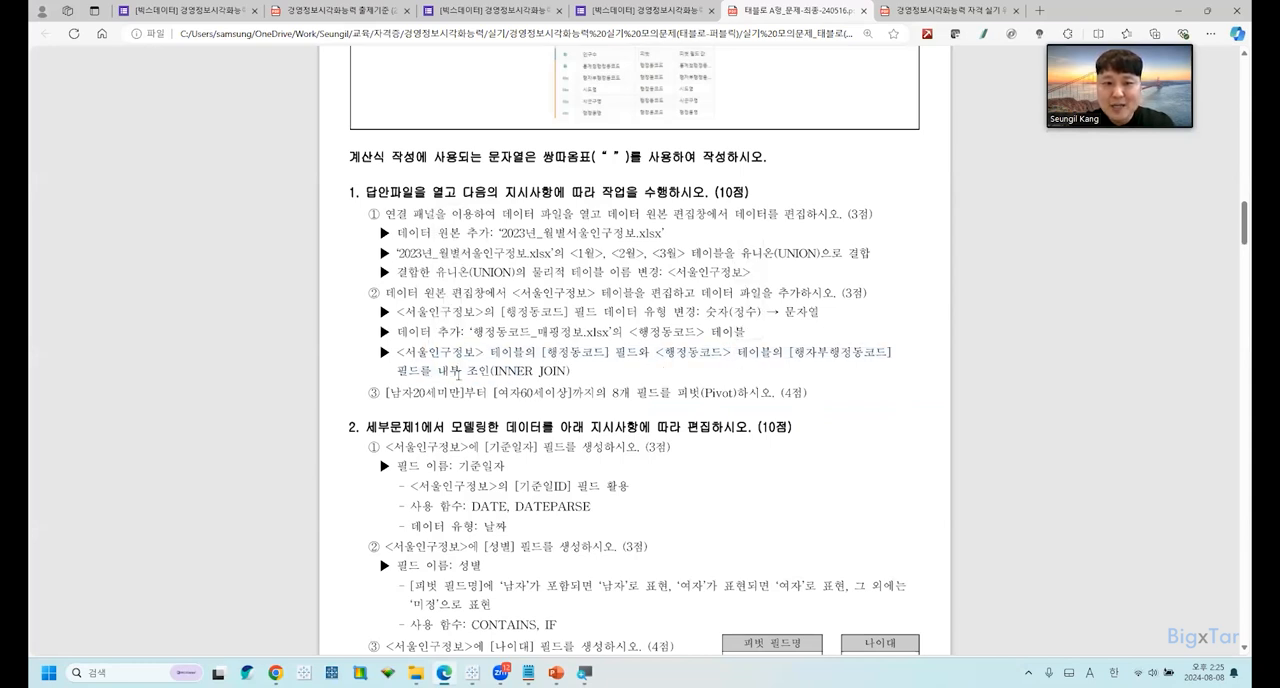
left_click_drag(448, 372, 570, 372)
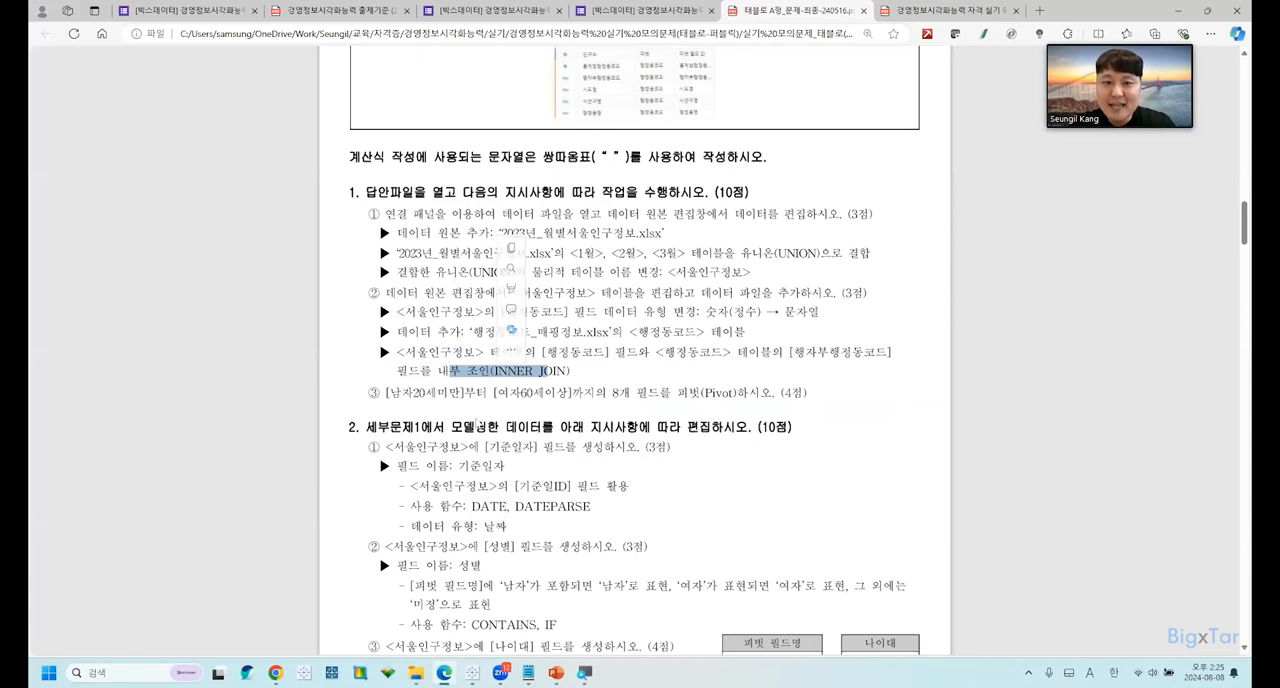
left_click(518, 392)
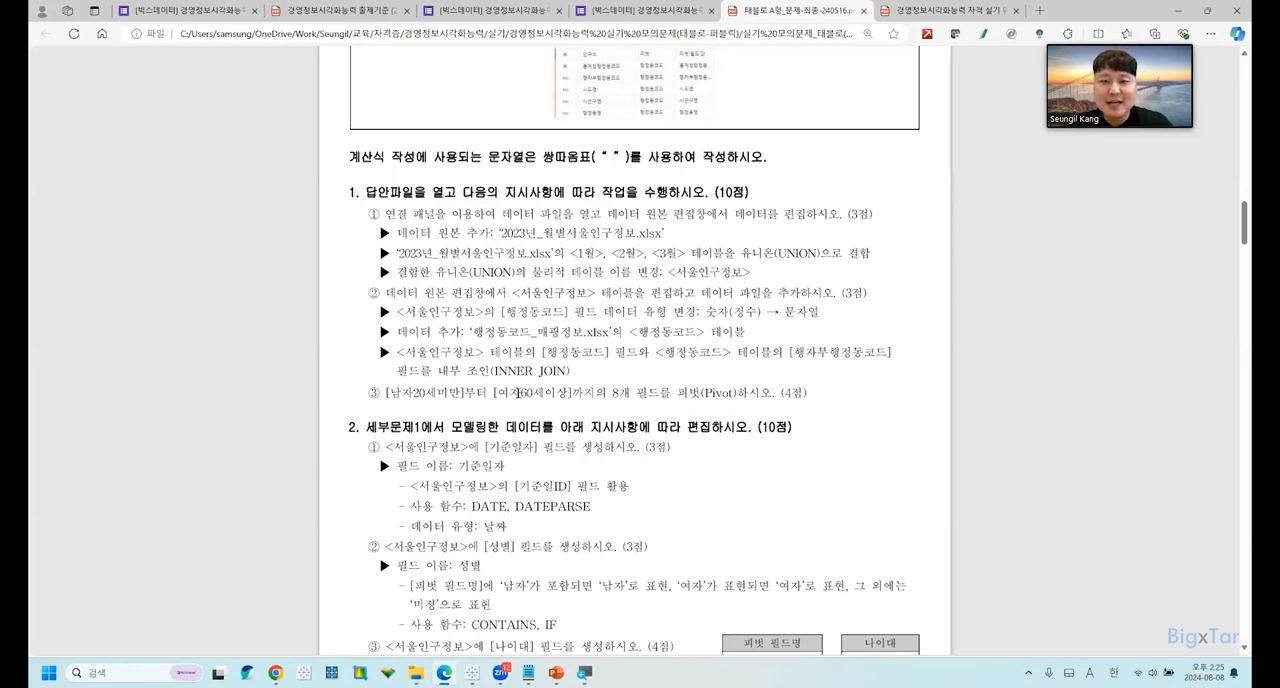
Switch to Tableau, open the physical tables of 서울인구정보, and add the 행정동코드 table beside 1월+ as a join.
key("alt+Tab")
left_click(108, 254)
left_click_drag(108, 254, 255, 250)
key("ctrl")
key("ctrl")
key("ctrl")
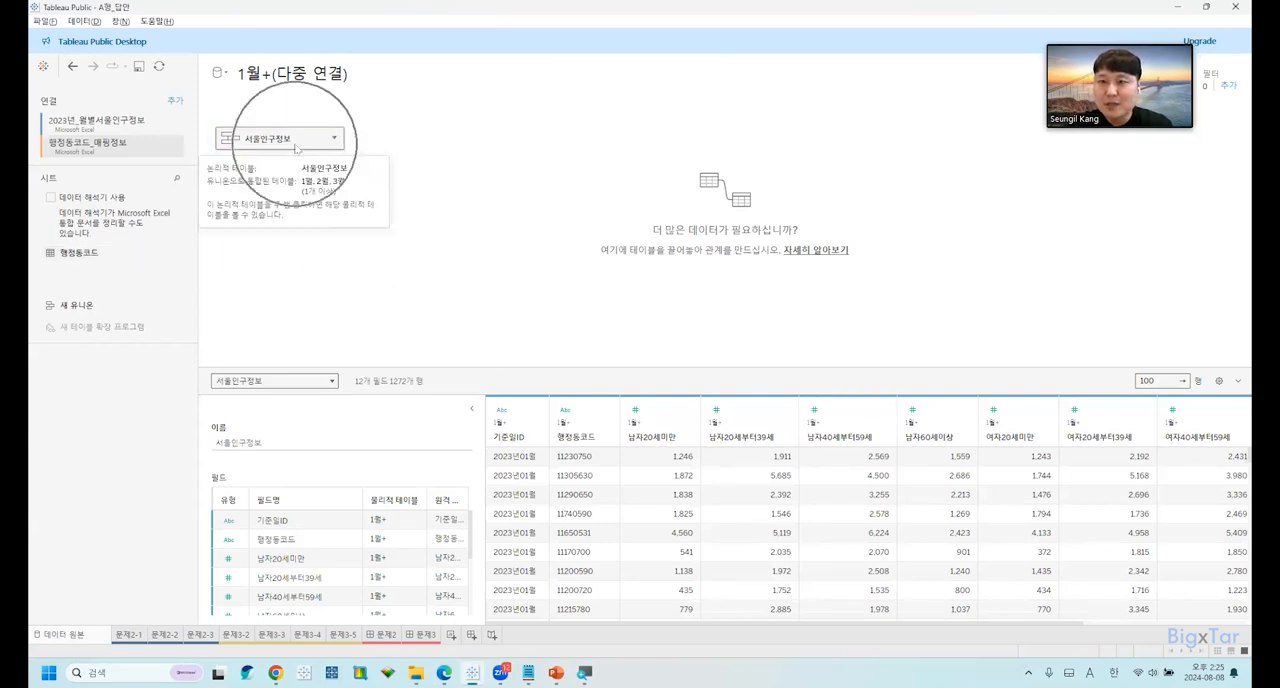
double_click(296, 153)
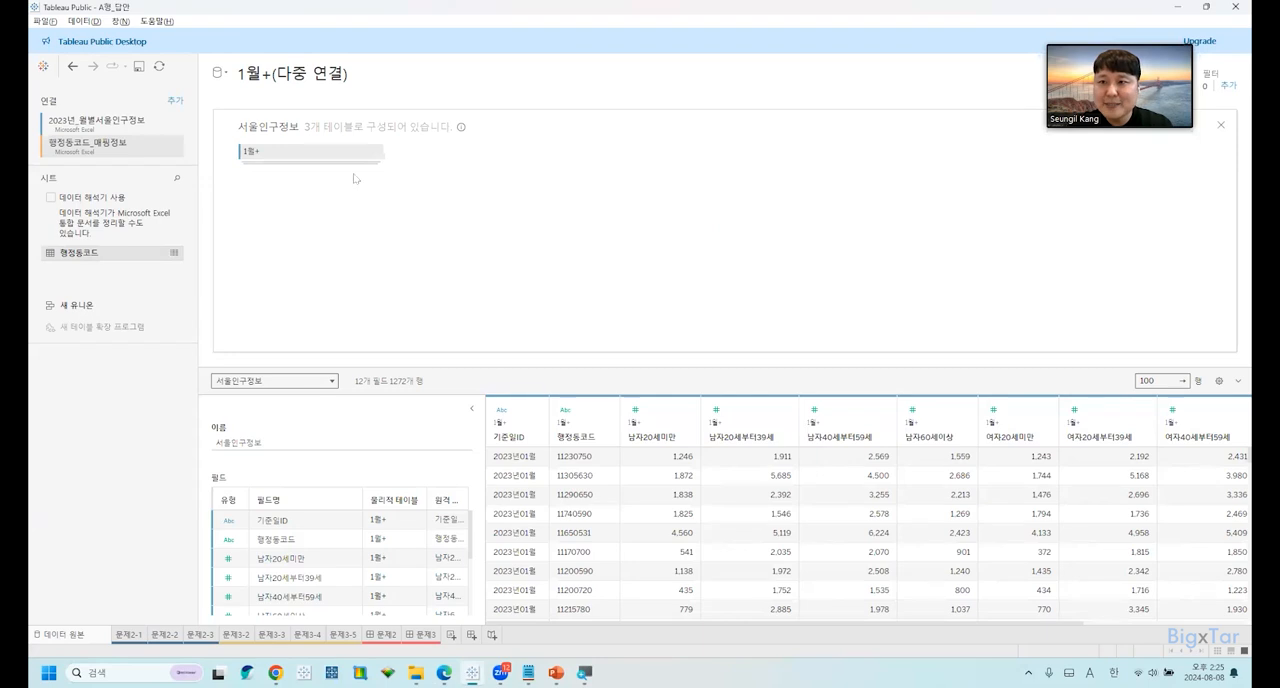
left_click_drag(111, 257, 433, 149)
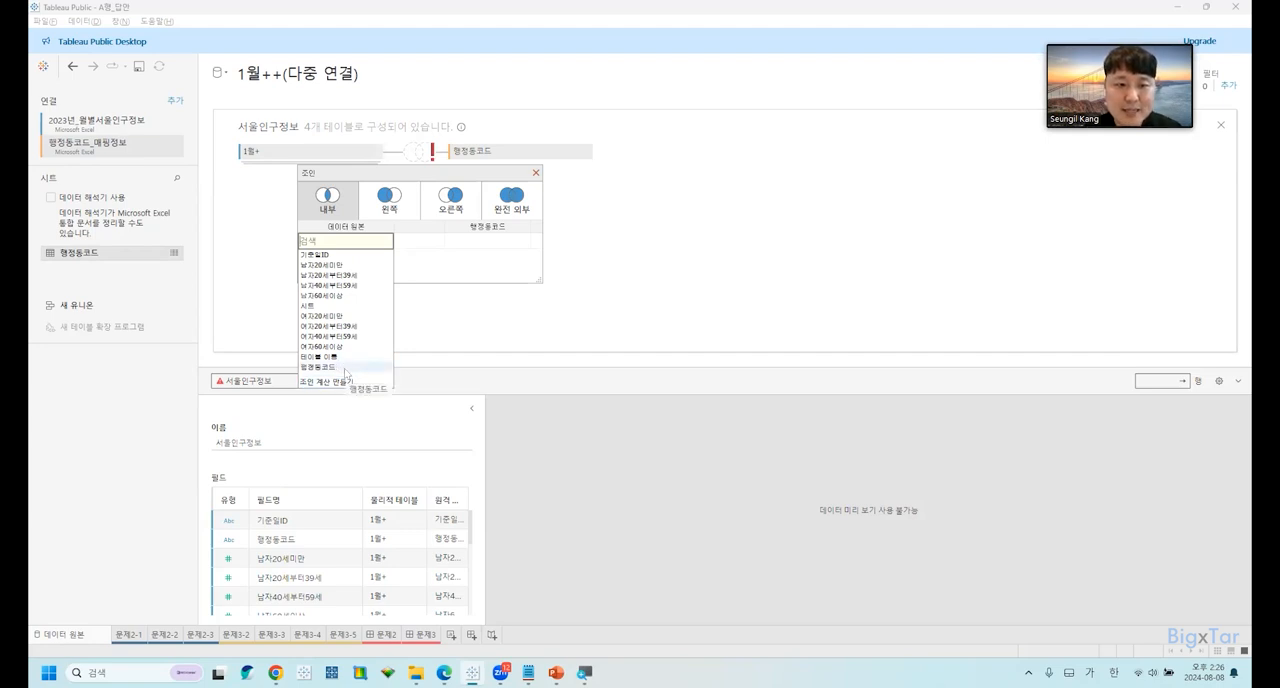
Define the join as 내부, matching 행정동코드 from the data source to 행자부행정동코드 in the 행정동코드 table.
left_click(345, 369)
left_click(486, 242)
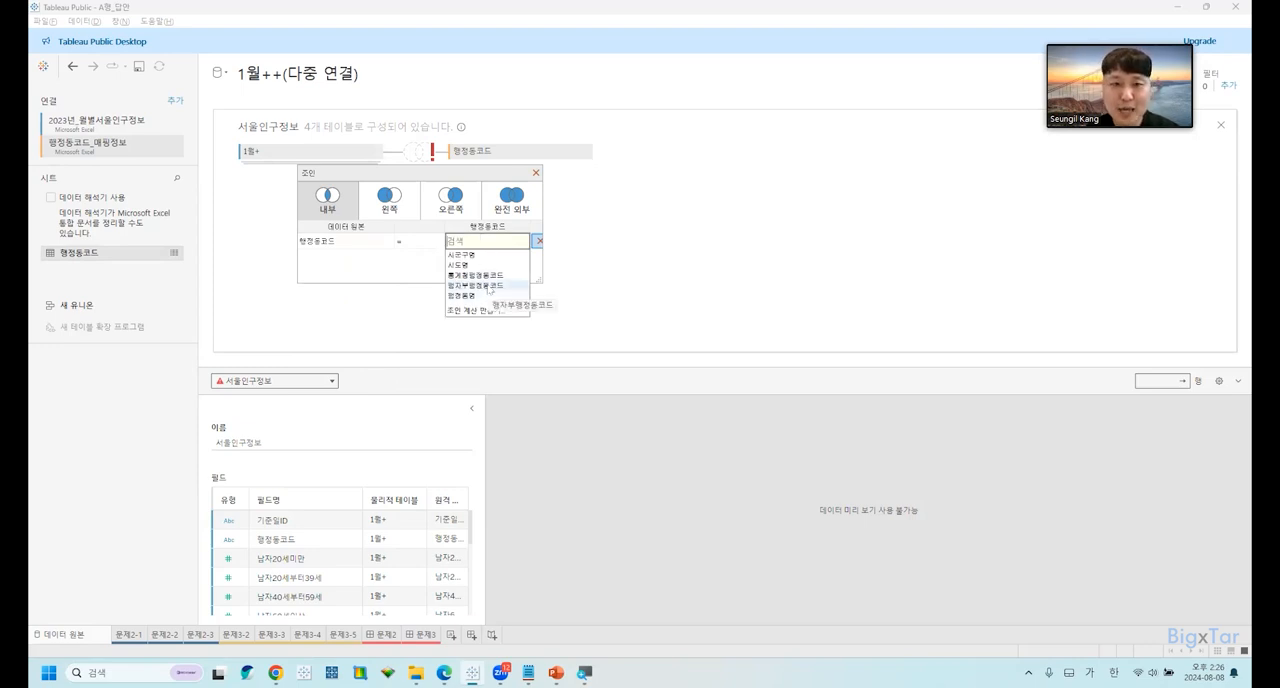
left_click(488, 289)
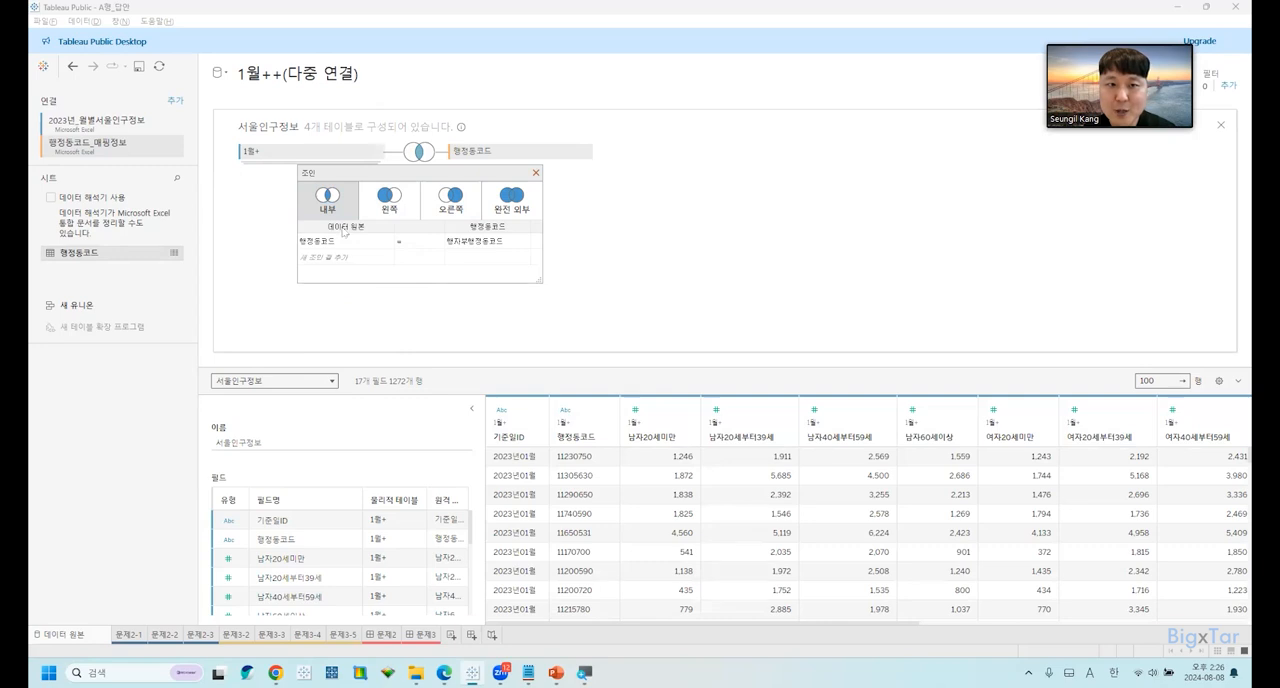
left_click(338, 212)
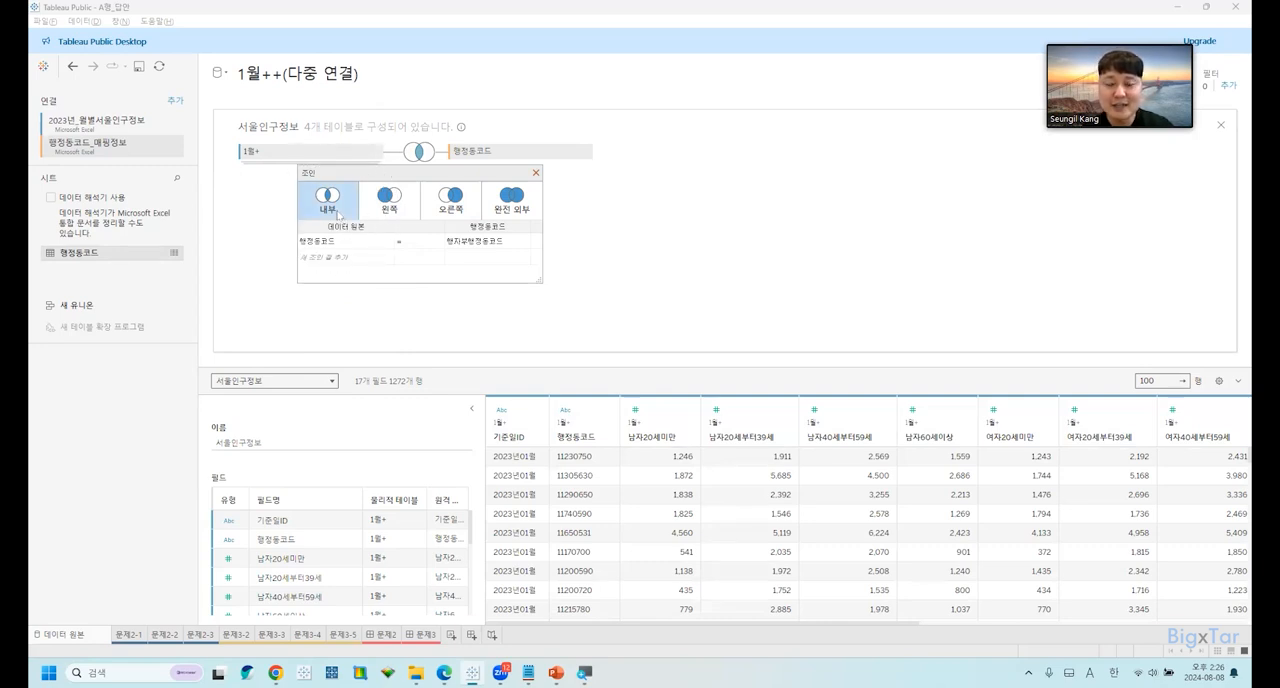
left_click(338, 212)
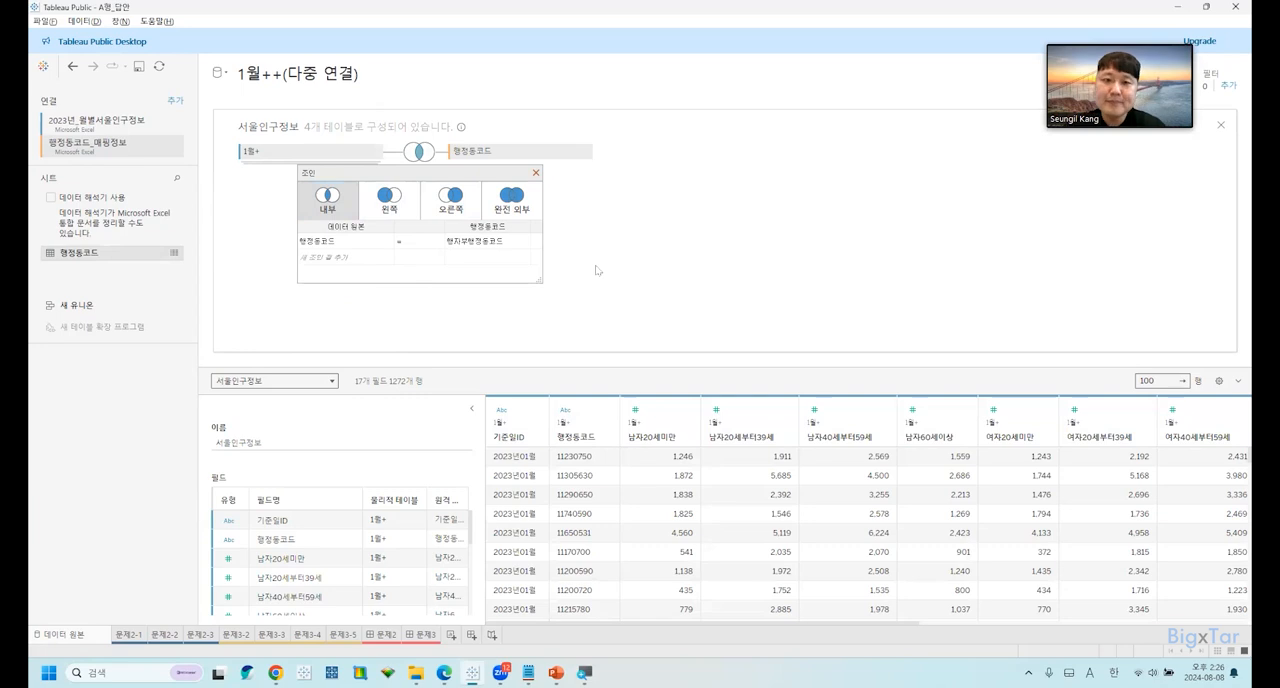
Close the join view of 서울인구정보 and return to the logical table canvas.
left_click(1222, 125)
key("ctrl")
key("ctrl")
key("ctrl")
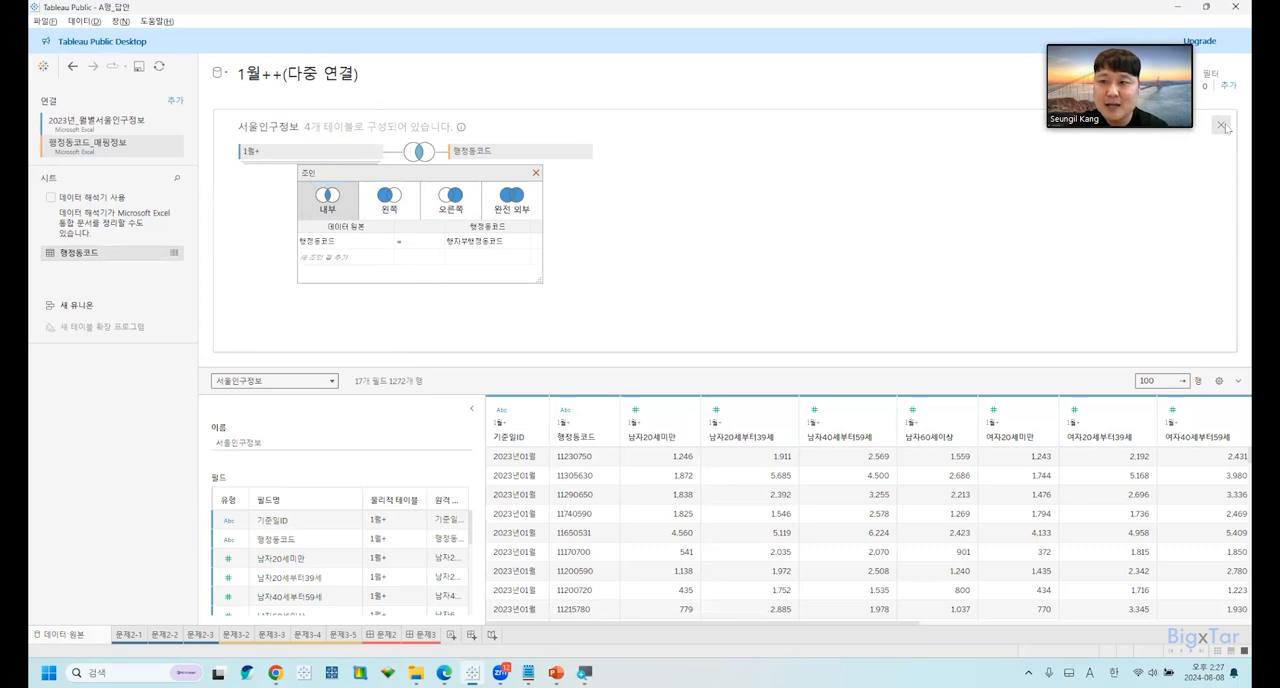
left_click(1222, 125)
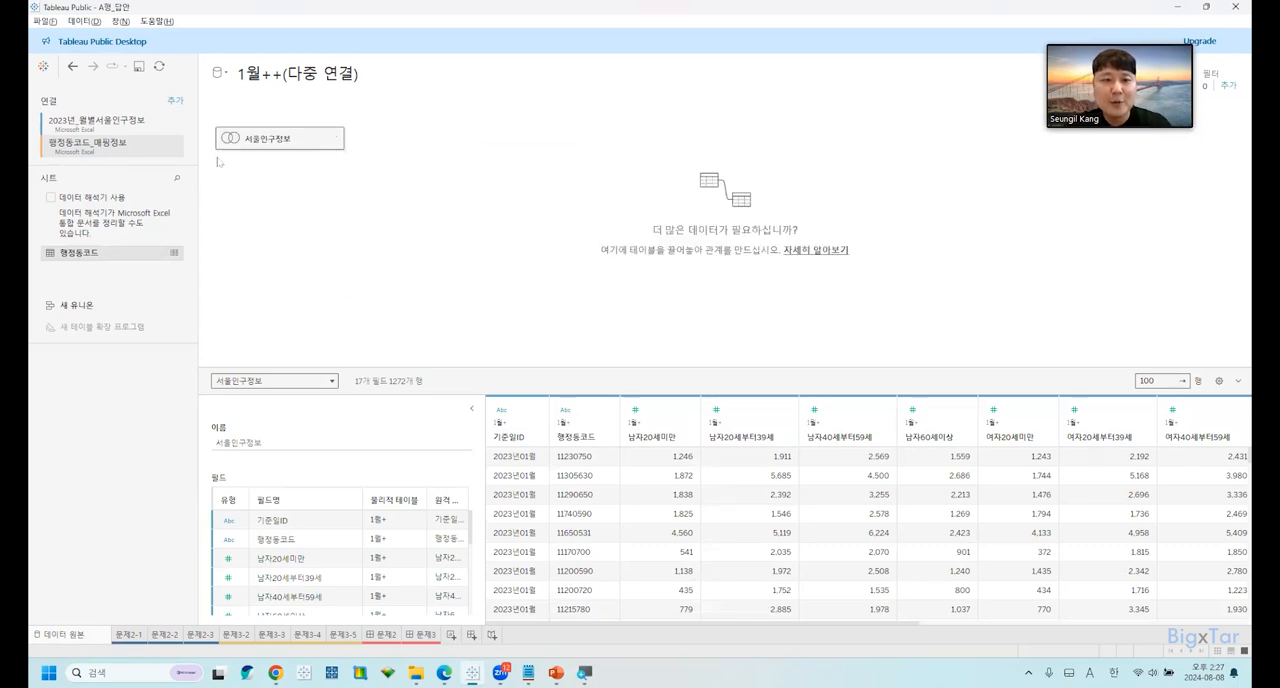
key("ctrl")
key("ctrl")
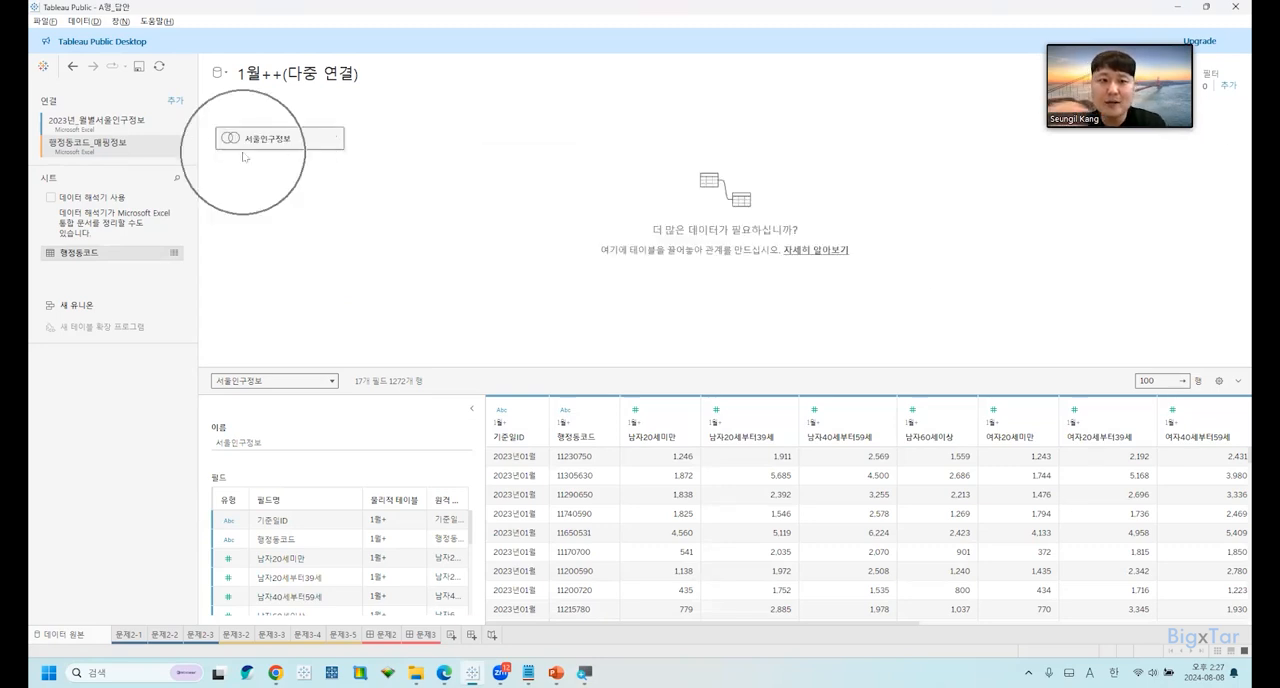
key("ctrl")
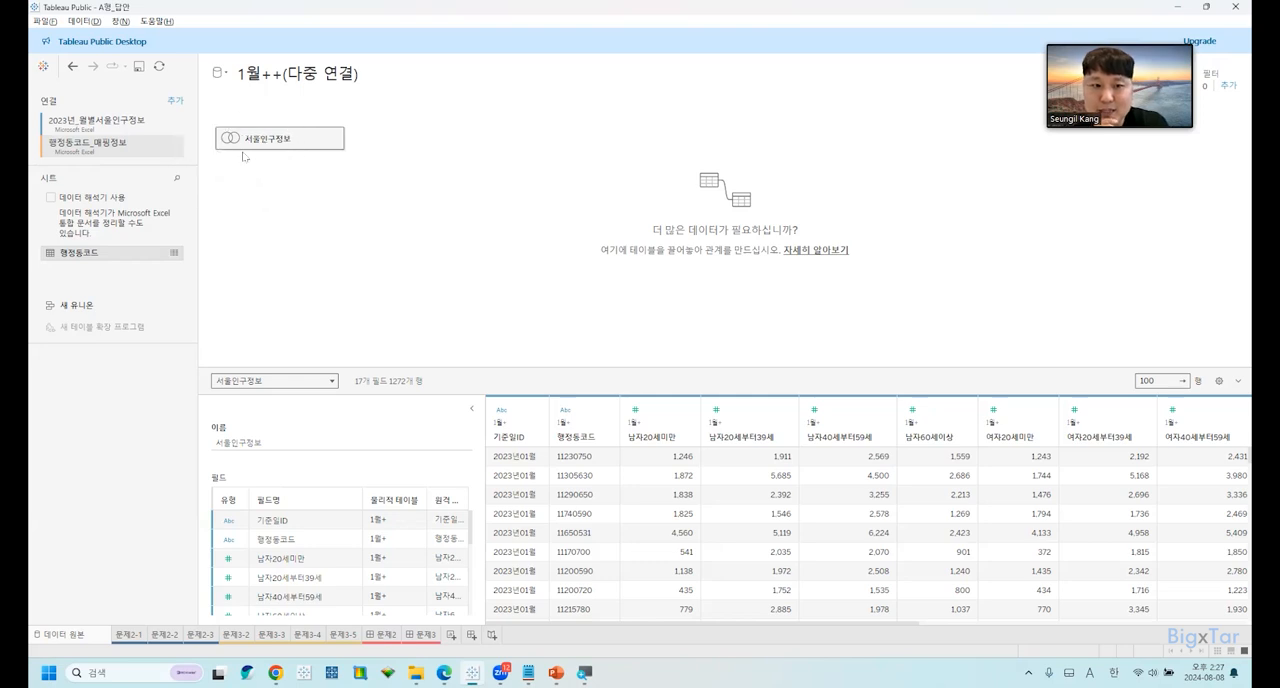
Check the pivot instruction in the exam PDF, and go through the male age-group columns up to 남자60세이상 in Tableau's data preview.
key("alt+Tab")
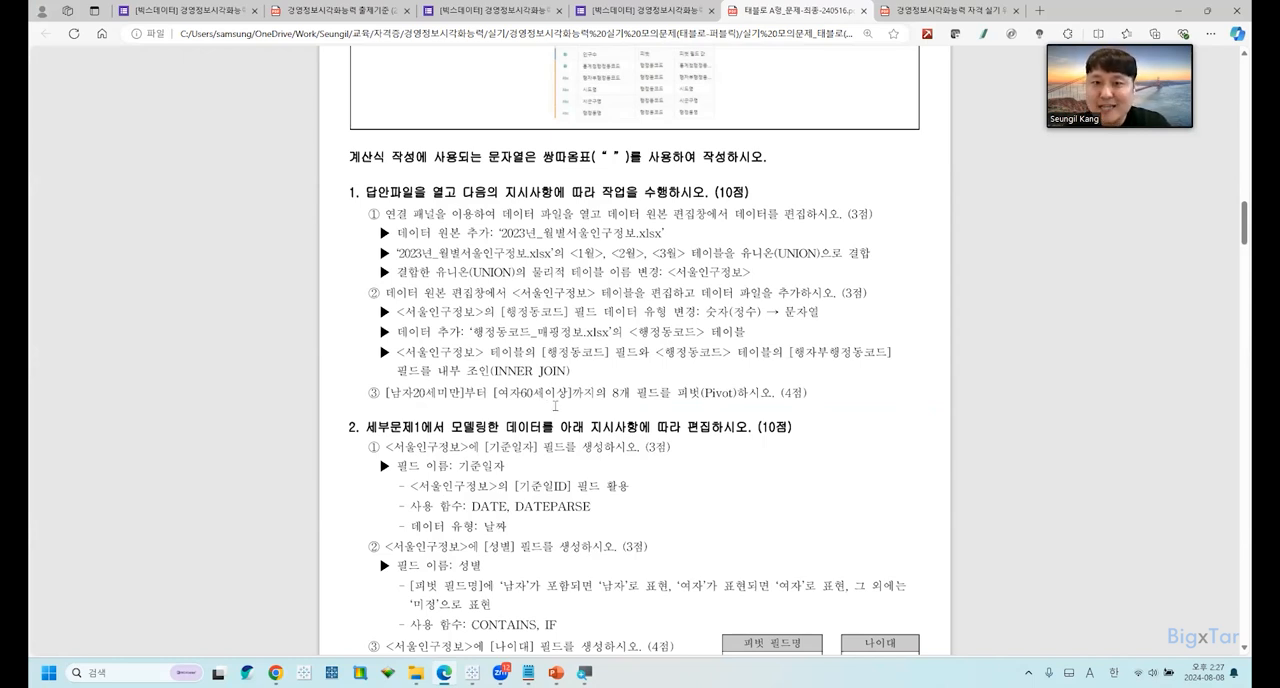
key("alt+Tab")
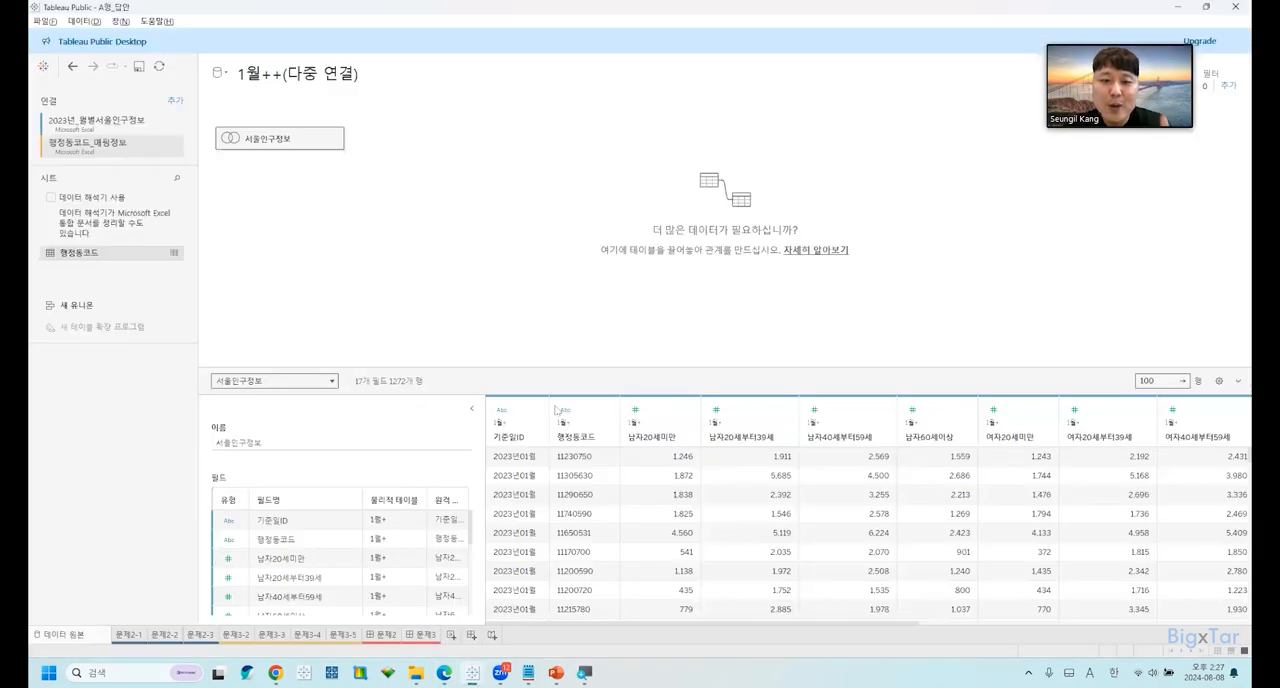
left_click(652, 437)
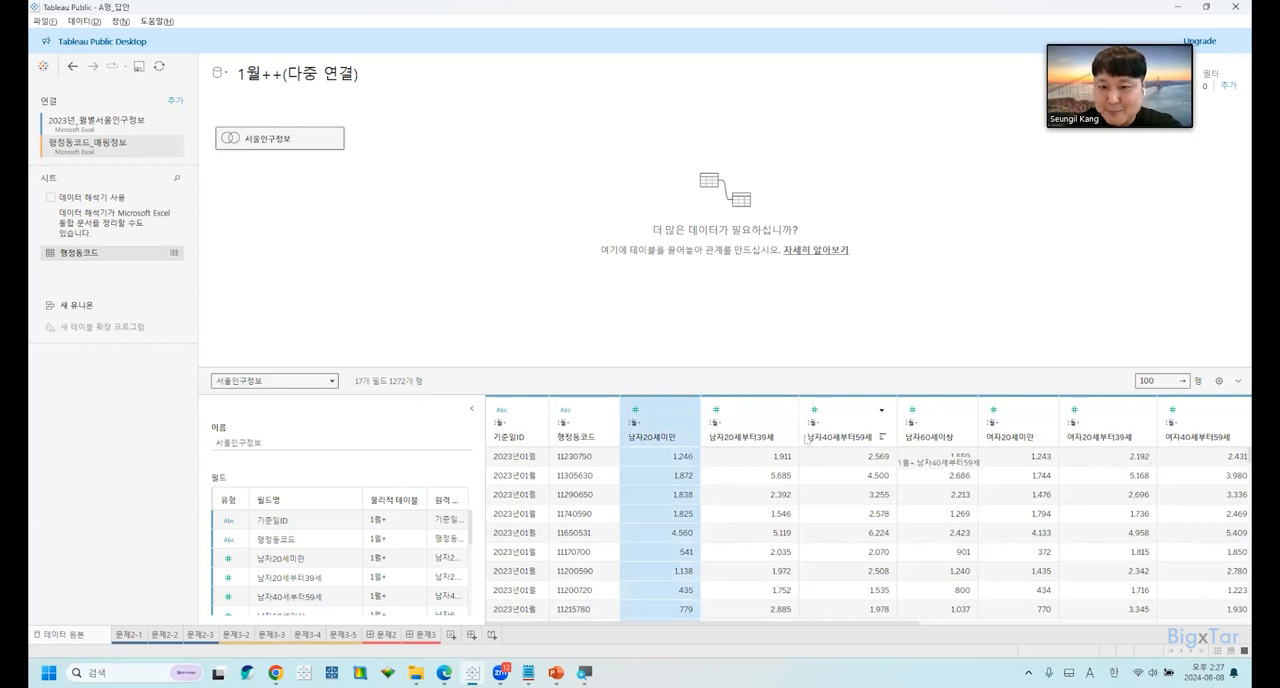
left_click(790, 437)
left_click(838, 432)
left_click(918, 430)
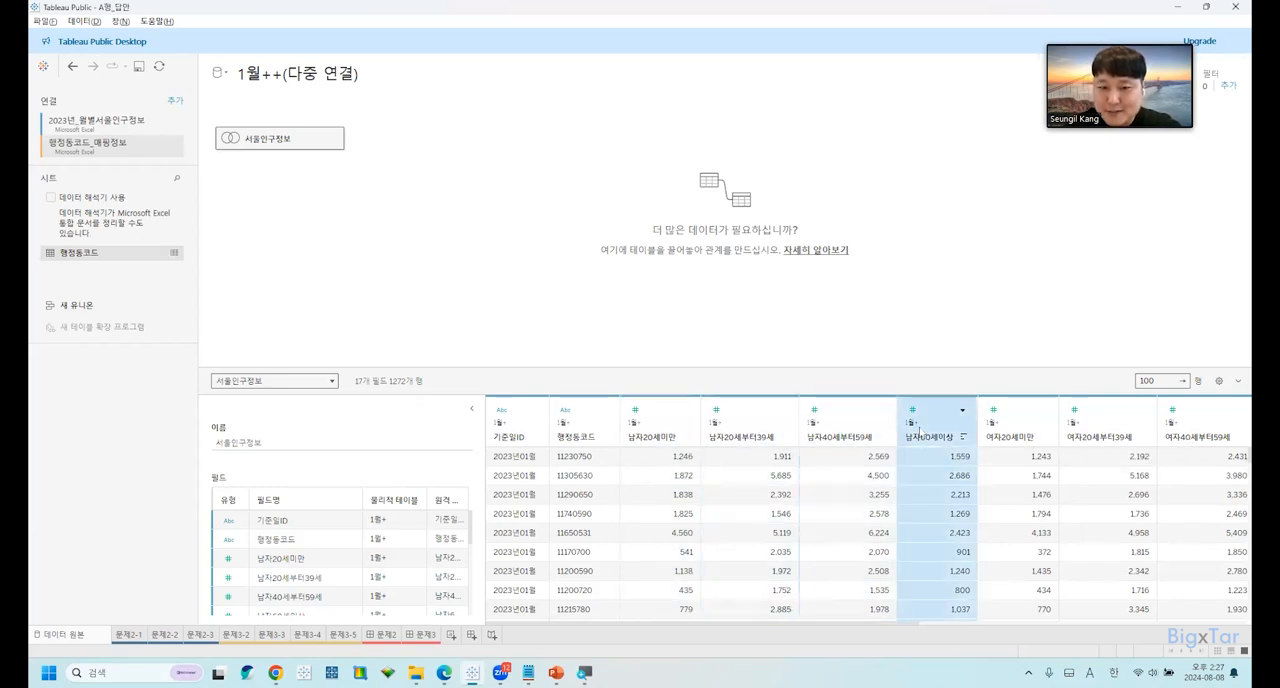
On sheet 문제2-1, try charting 남자20세미만, 남자20세부터39세 and 남자40세부터59세 as separate measures, and clear the sheet.
left_click(126, 635)
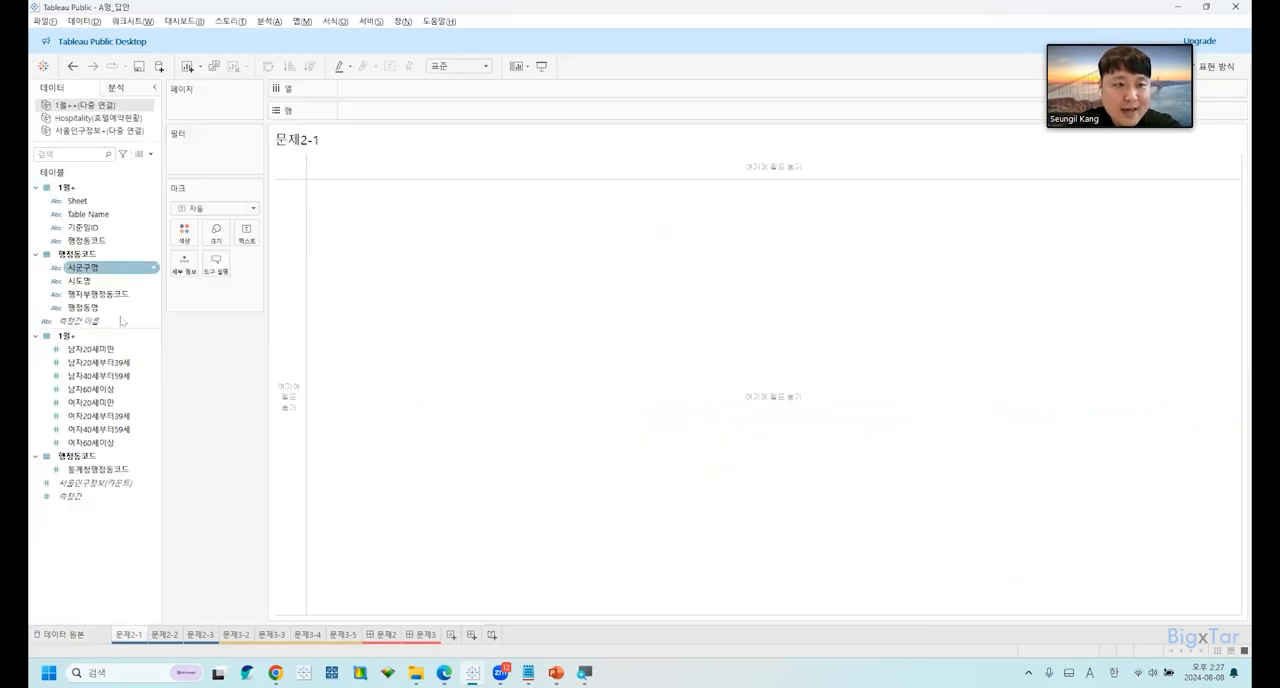
left_click(117, 350)
left_click(117, 362)
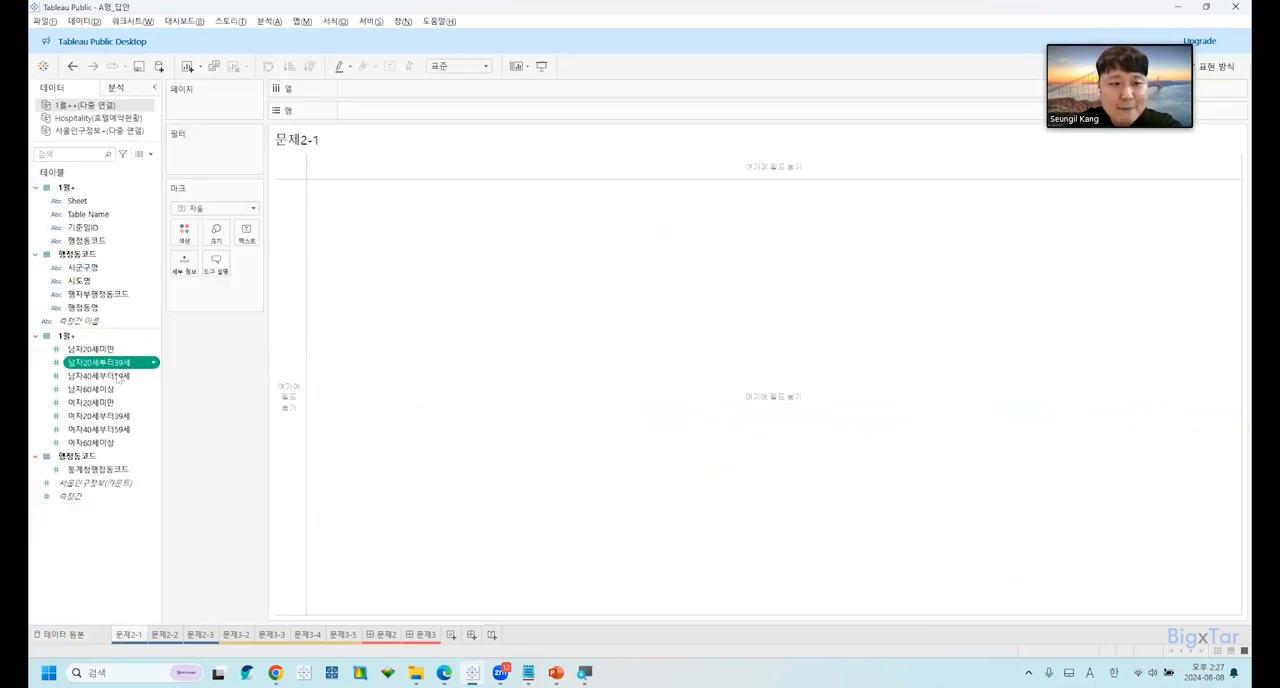
left_click(118, 376)
left_click(119, 349)
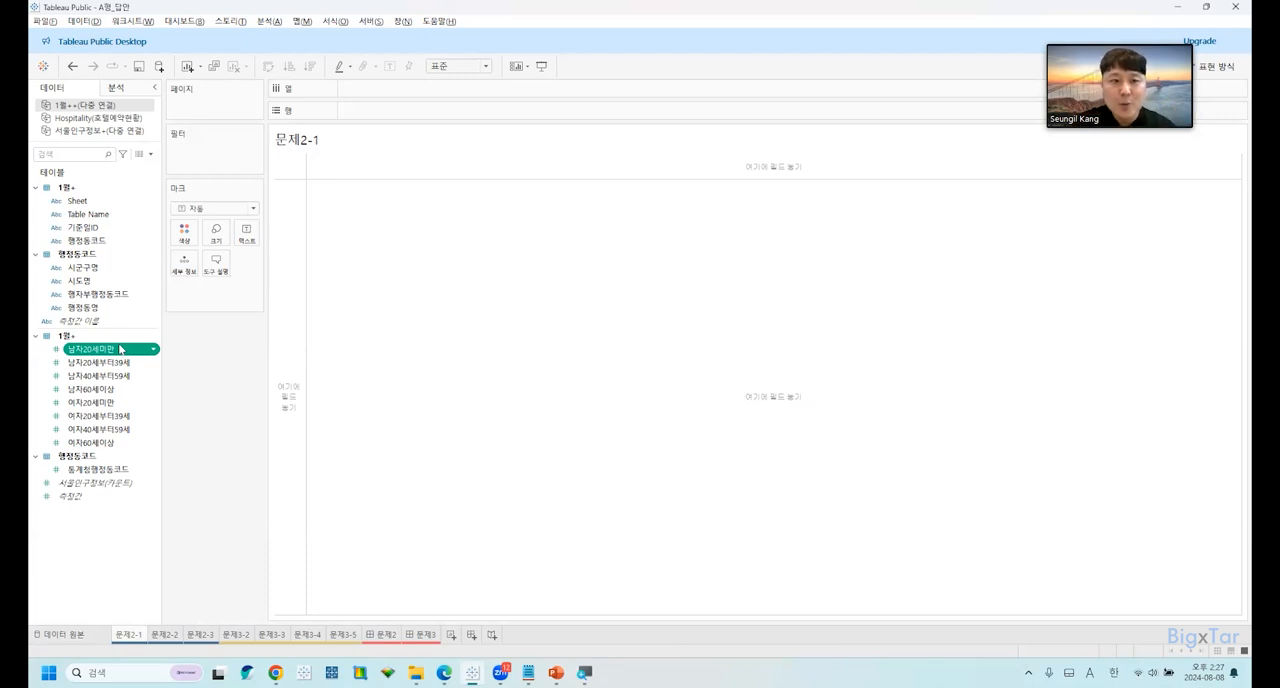
left_click_drag(120, 348, 356, 160)
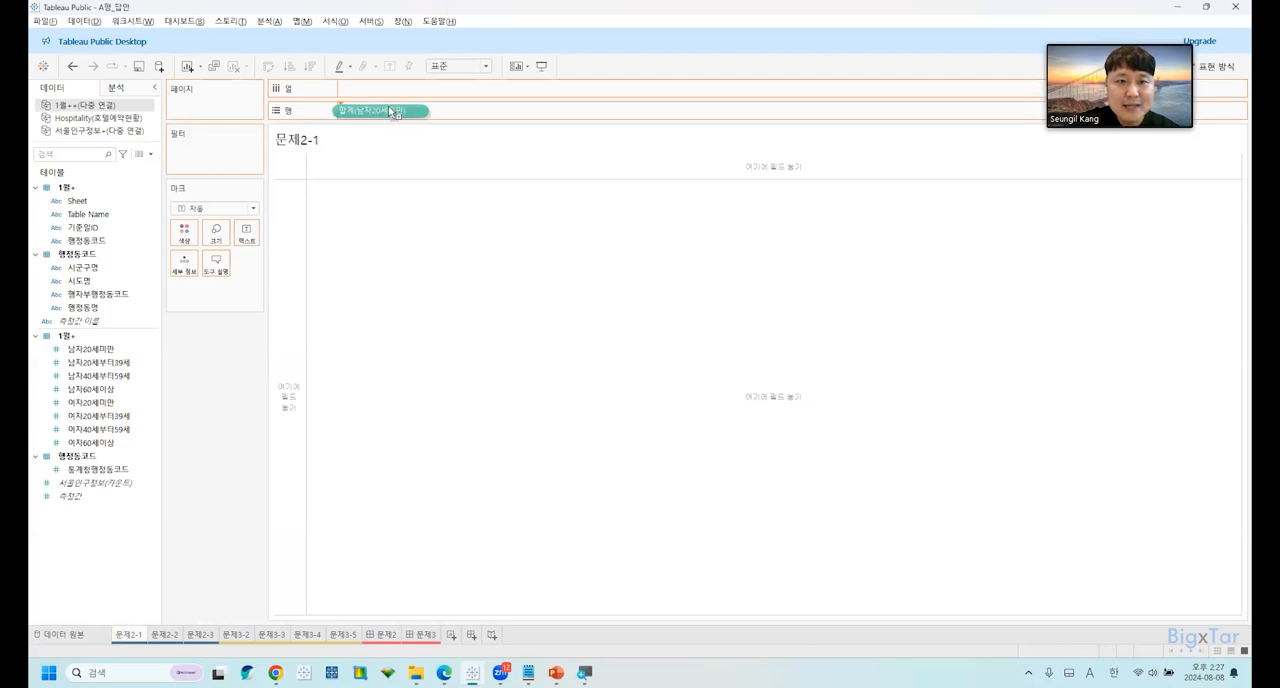
left_click_drag(100, 362, 306, 328)
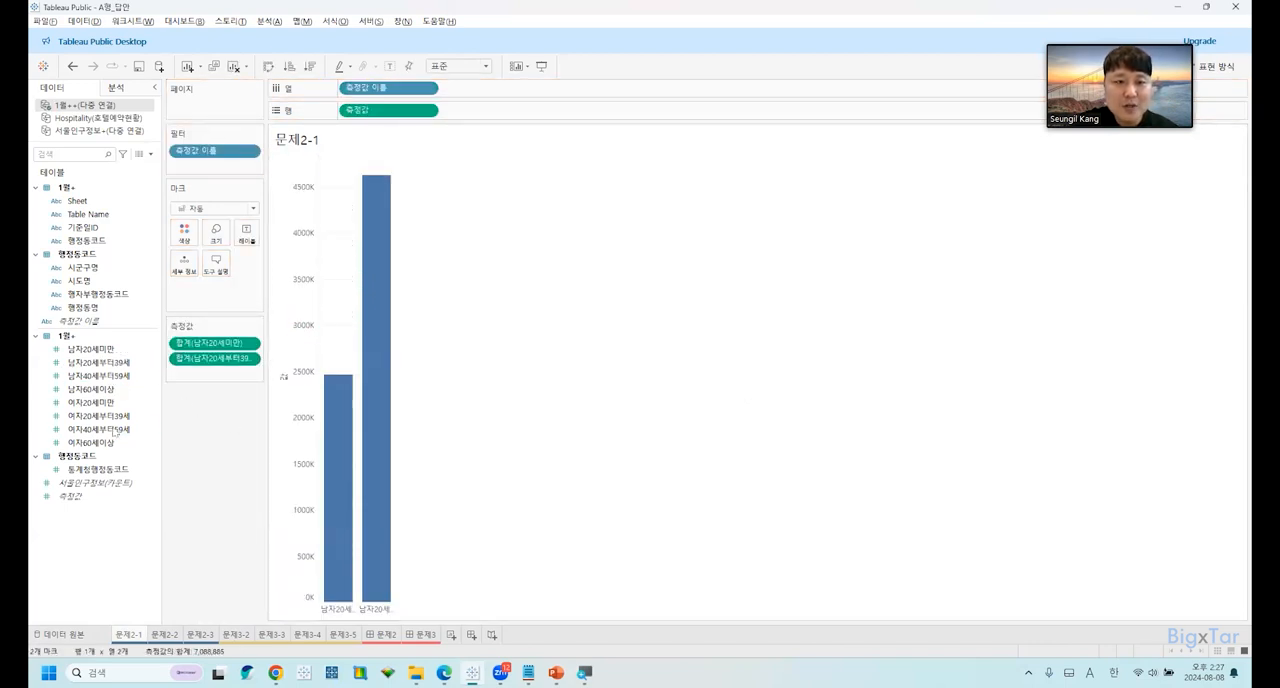
left_click_drag(98, 375, 290, 390)
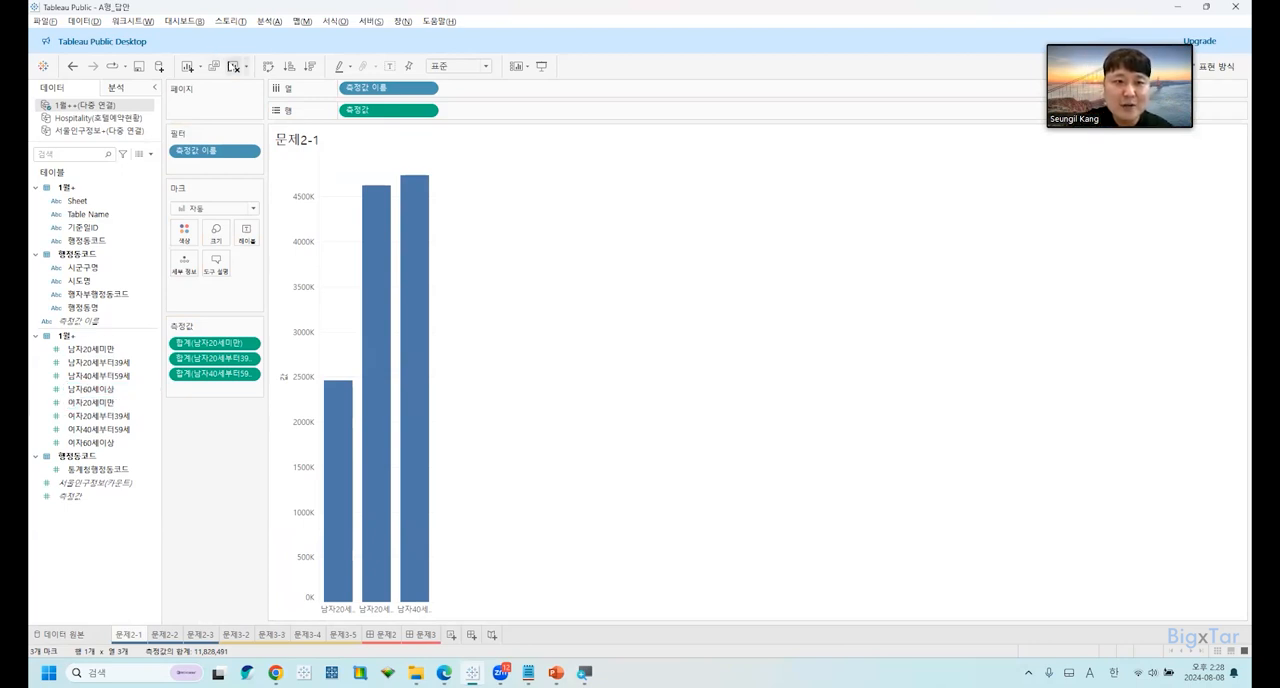
left_click(234, 67)
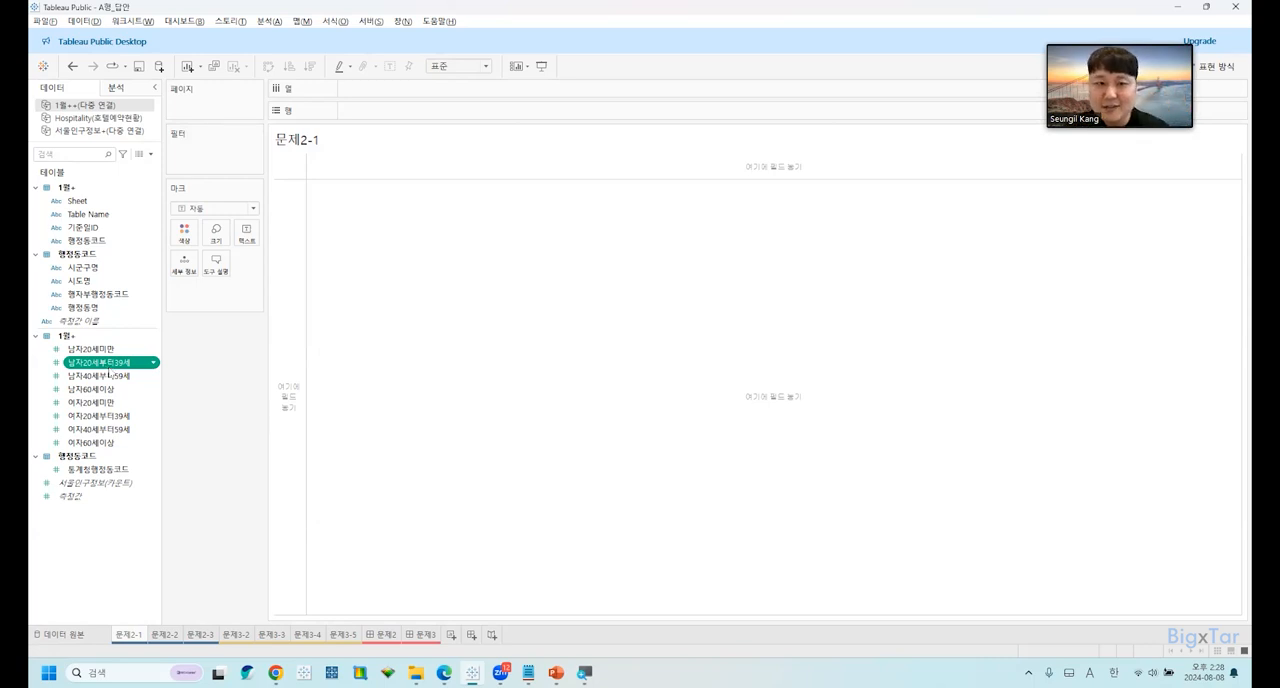
Return to the data source and pivot the eight age-group fields from 남자20세미만 through 여자60세이상.
left_click(66, 634)
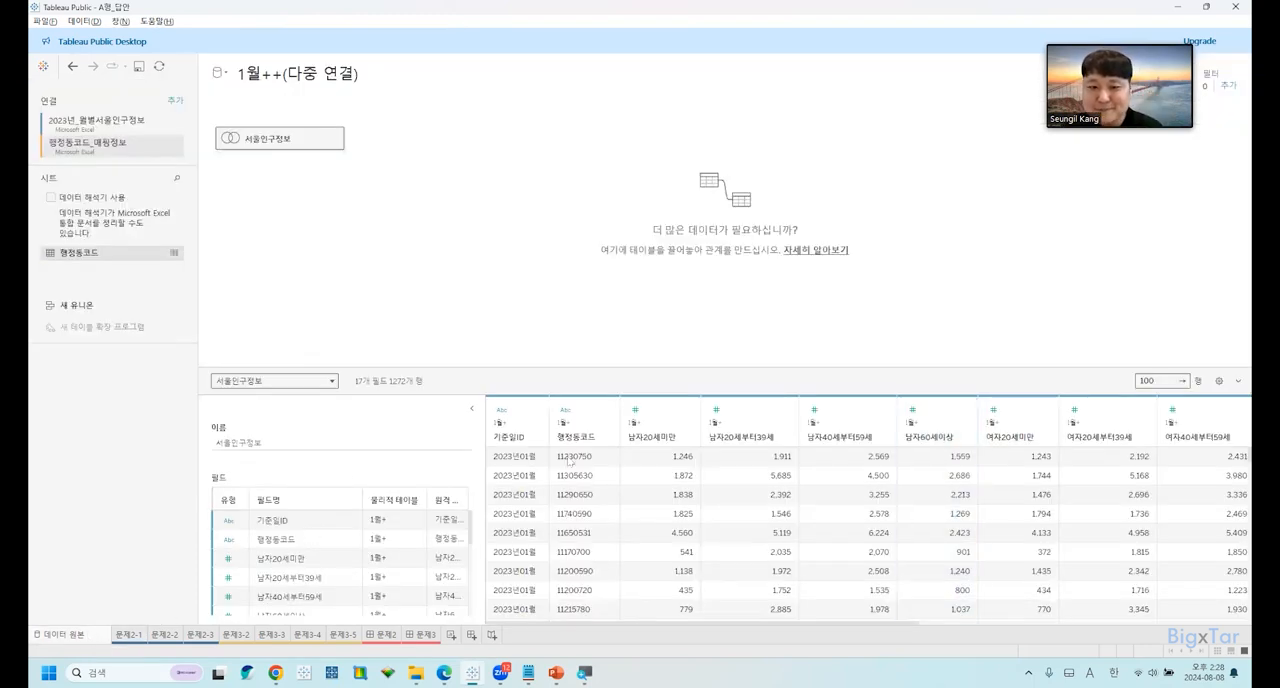
left_click(659, 431)
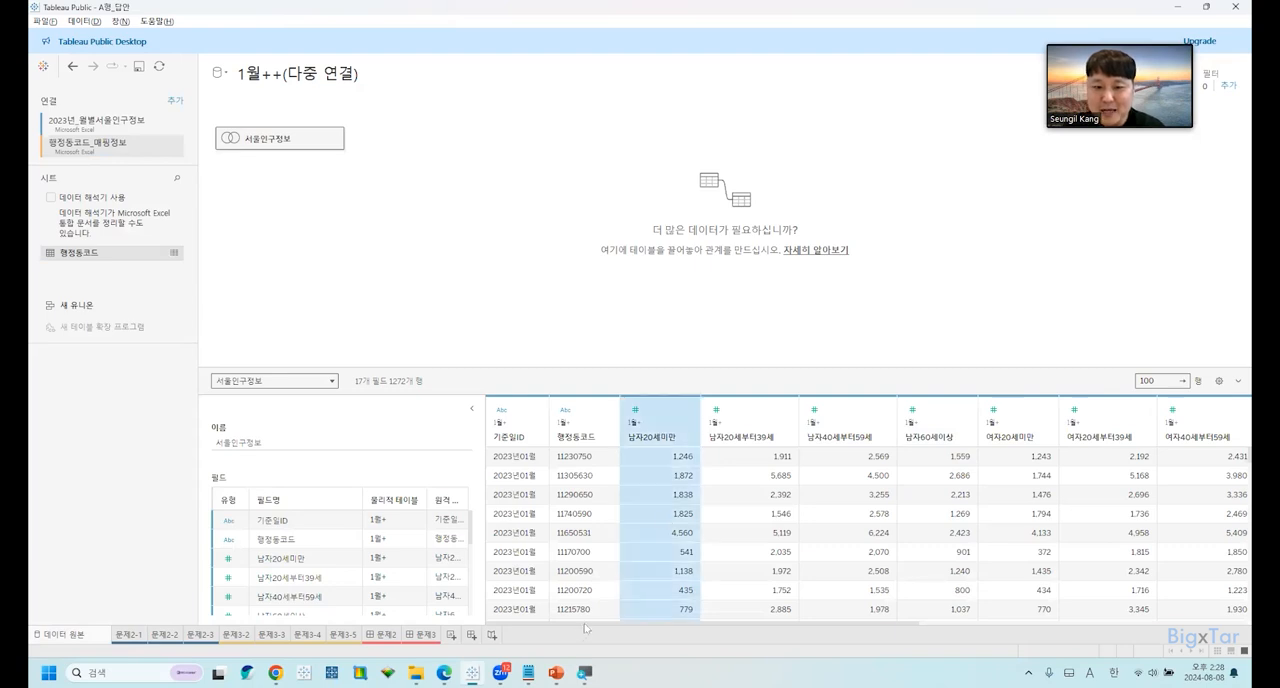
mouse_move(743, 630)
left_mouse_down()
mouse_move(883, 637)
mouse_move(759, 634)
left_mouse_up()
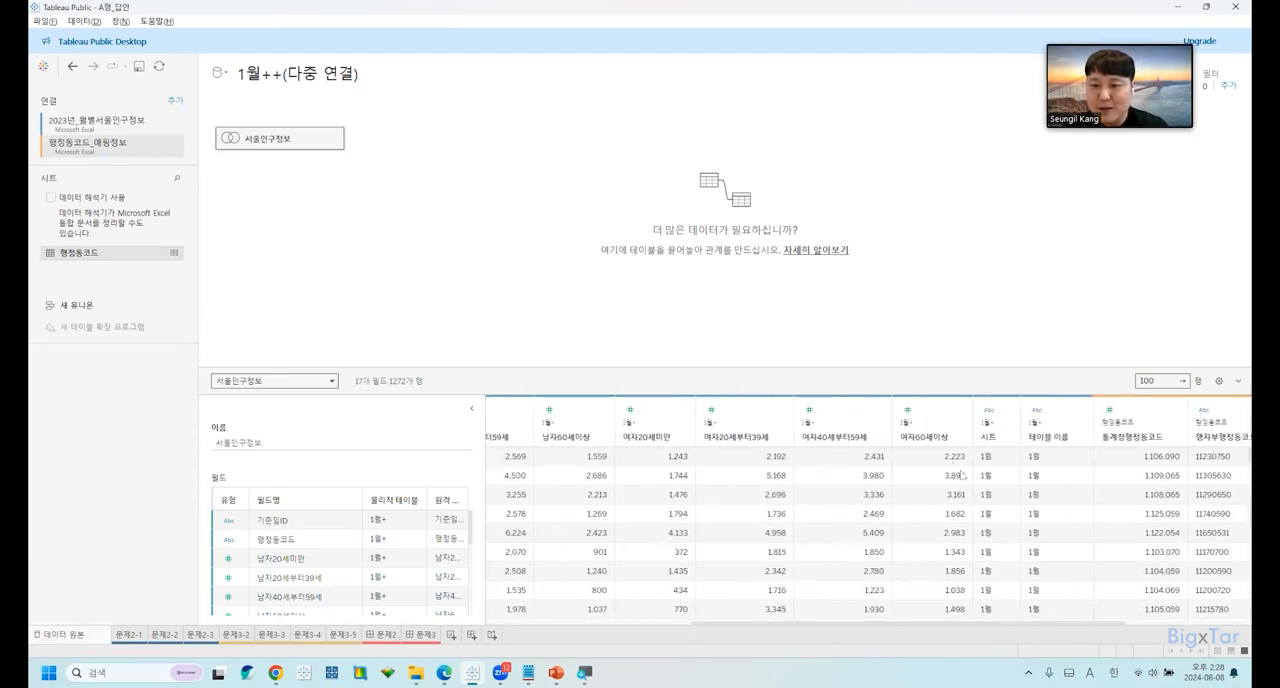
left_click(934, 437, "shift")
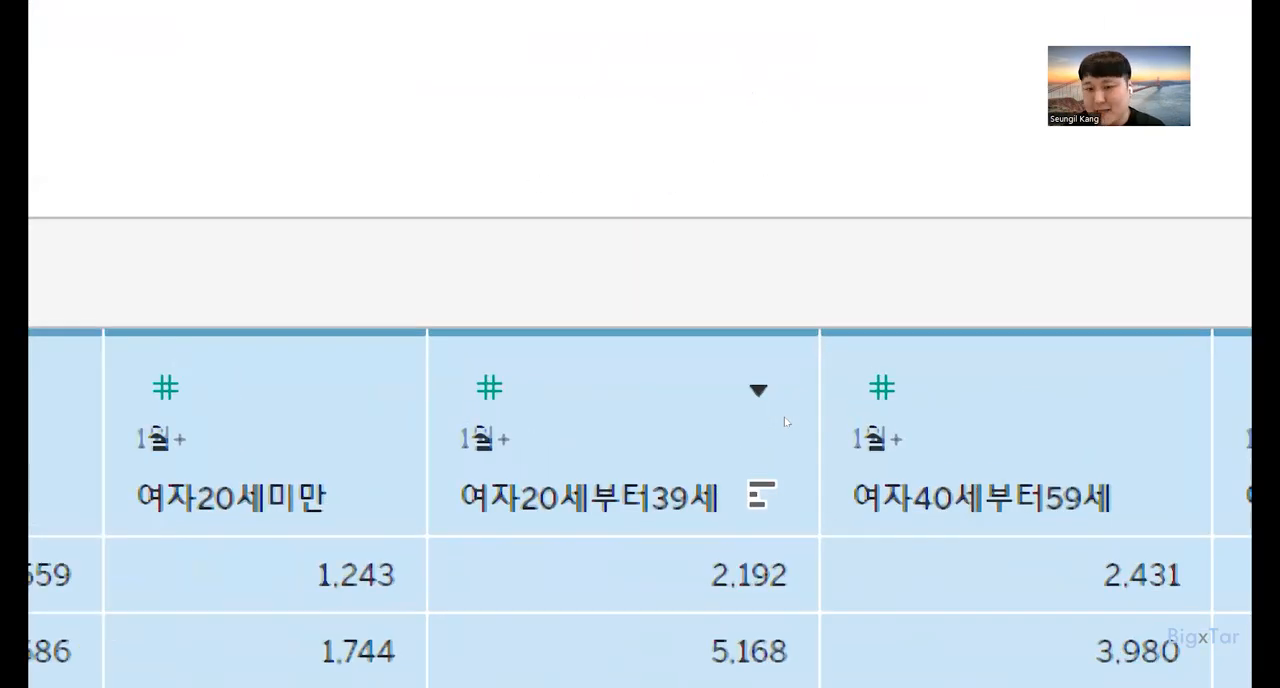
left_click(776, 408)
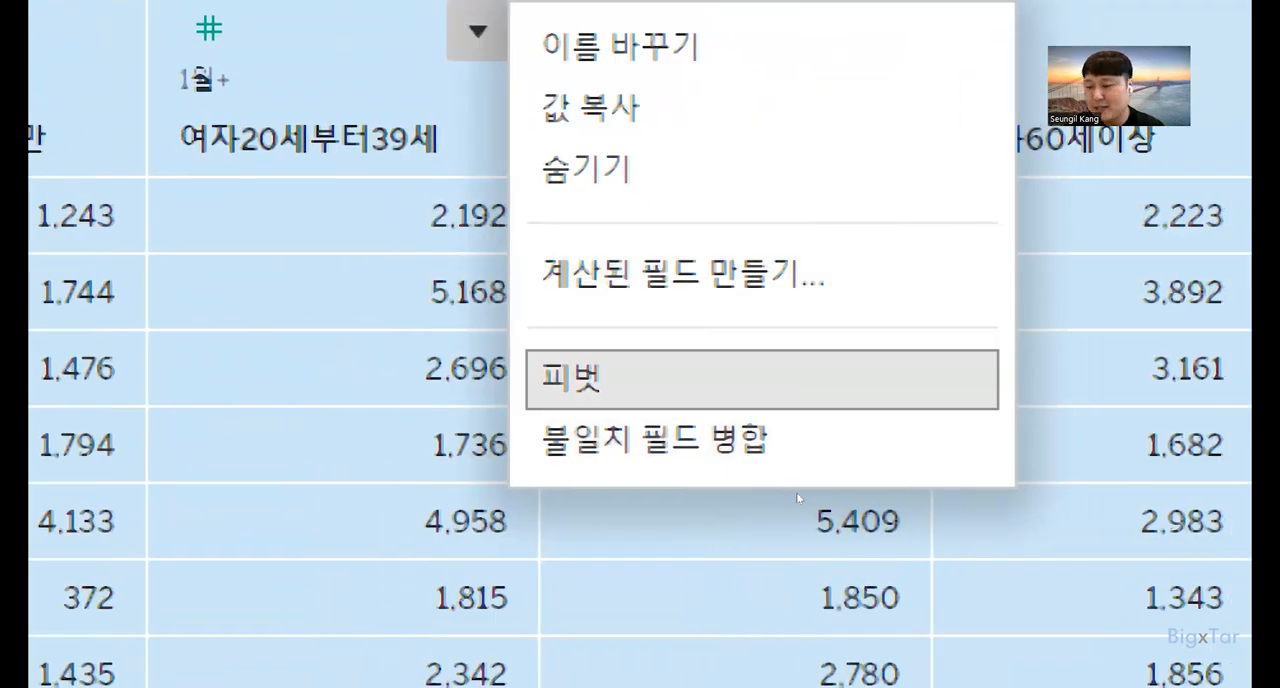
key("Return")
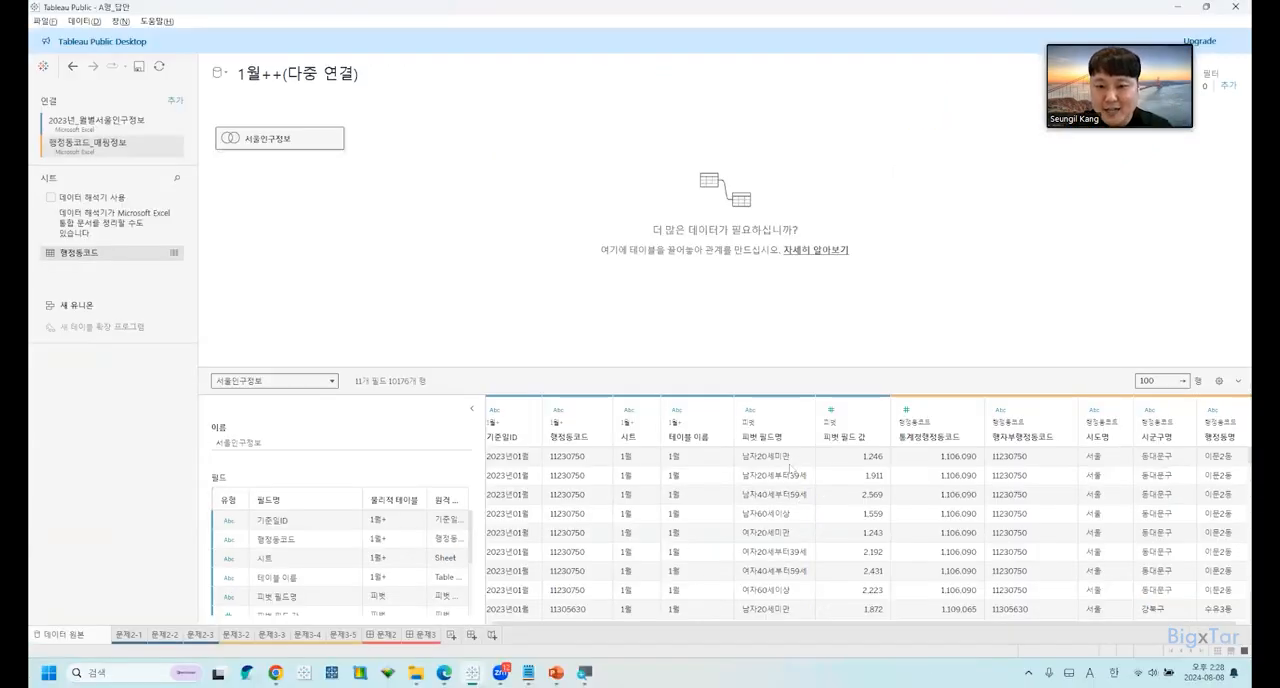
Examine the 피벗 필드명 and 피벗 필드 값 columns, and read the sub-question 2 instructions in the exam PDF.
left_click(774, 432)
left_click(862, 443)
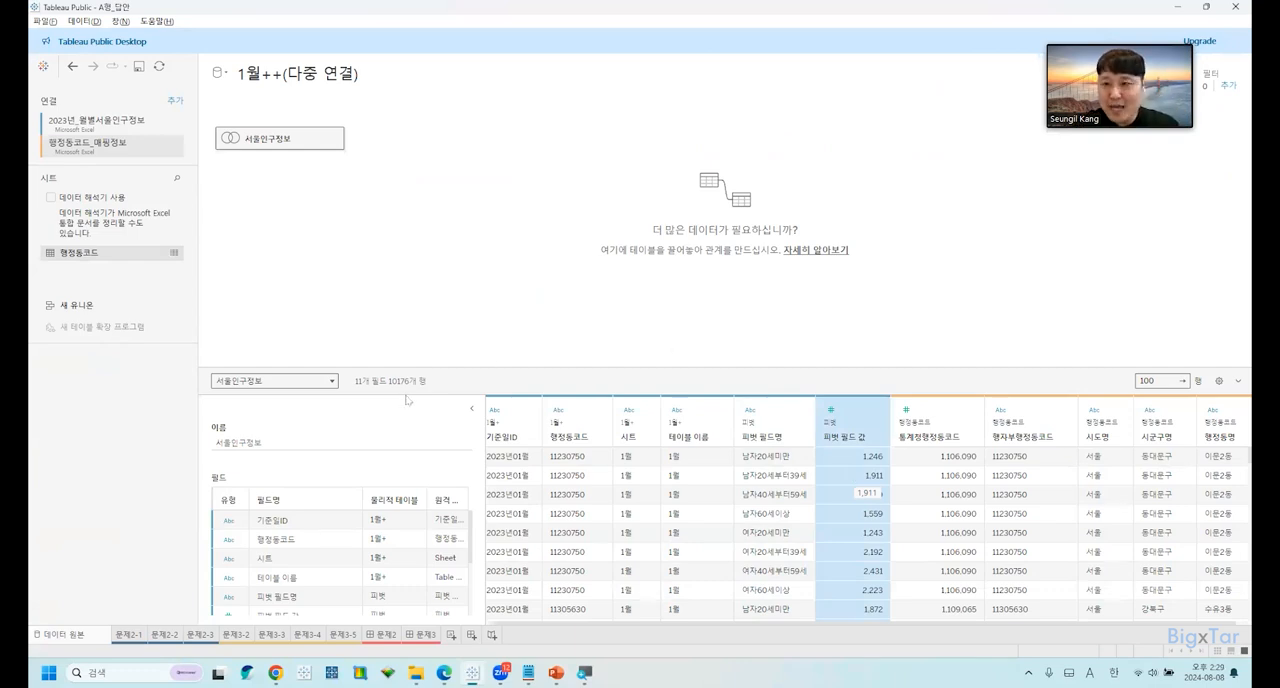
key("ctrl")
key("ctrl")
key("ctrl")
key("ctrl")
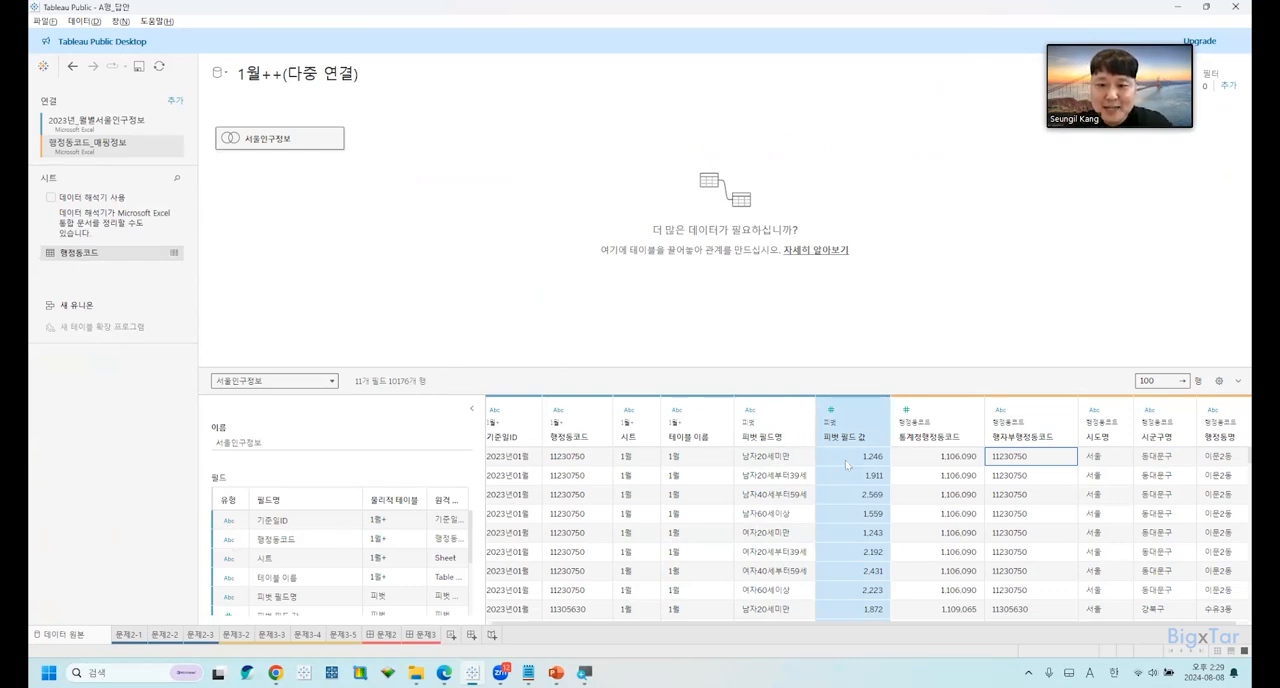
key("alt+Tab")
scroll(720, 340, "down", 2)
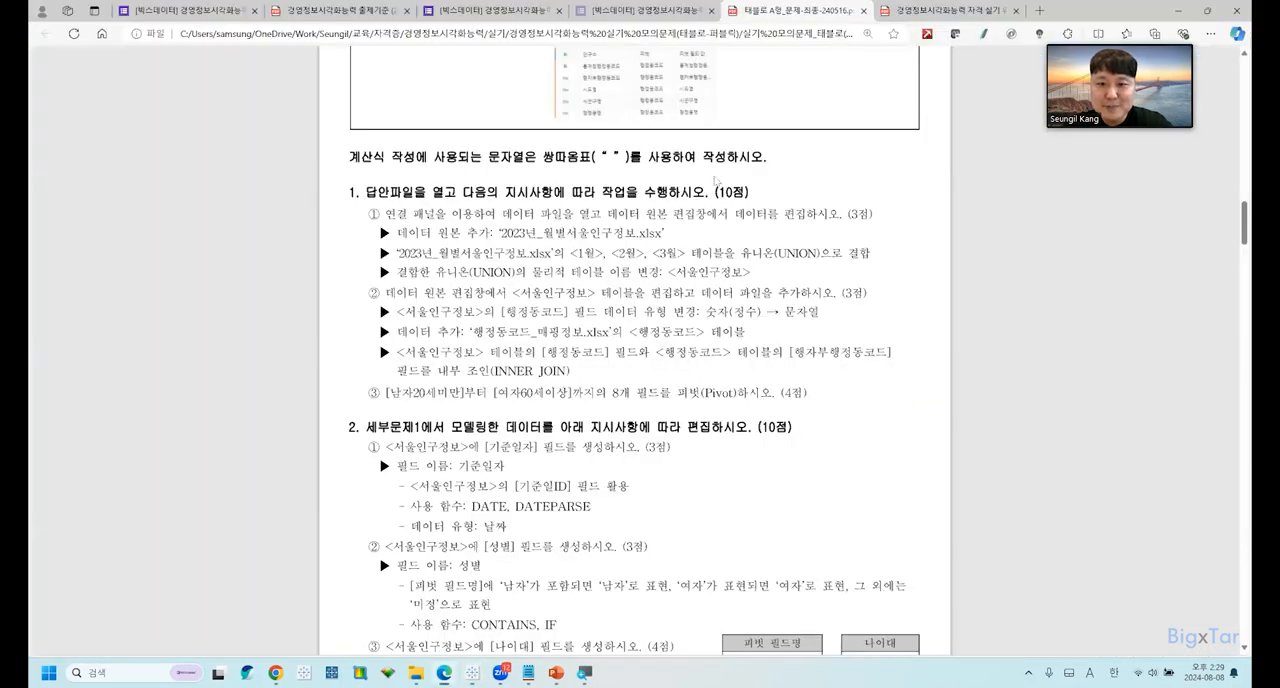
scroll(600, 380, "down", 2)
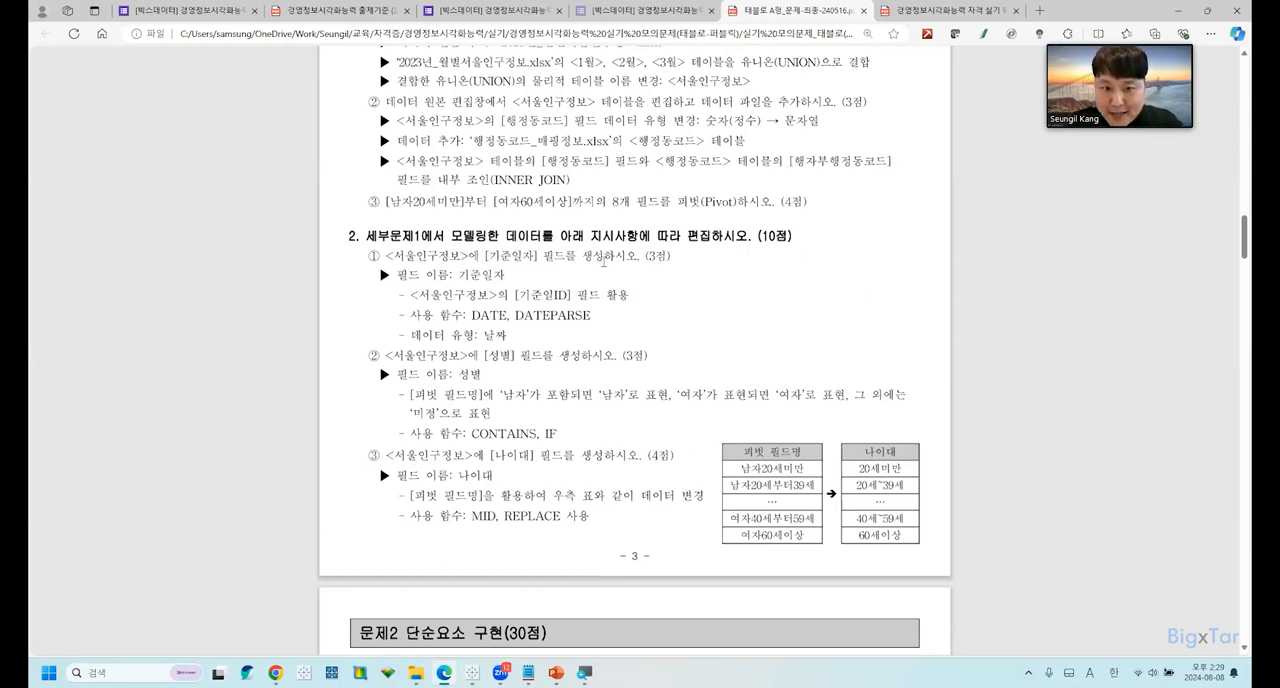
Switch to Tableau, enlarge the data preview, try changing the data type of 기준일ID to date, and undo the change.
key("alt+Tab")
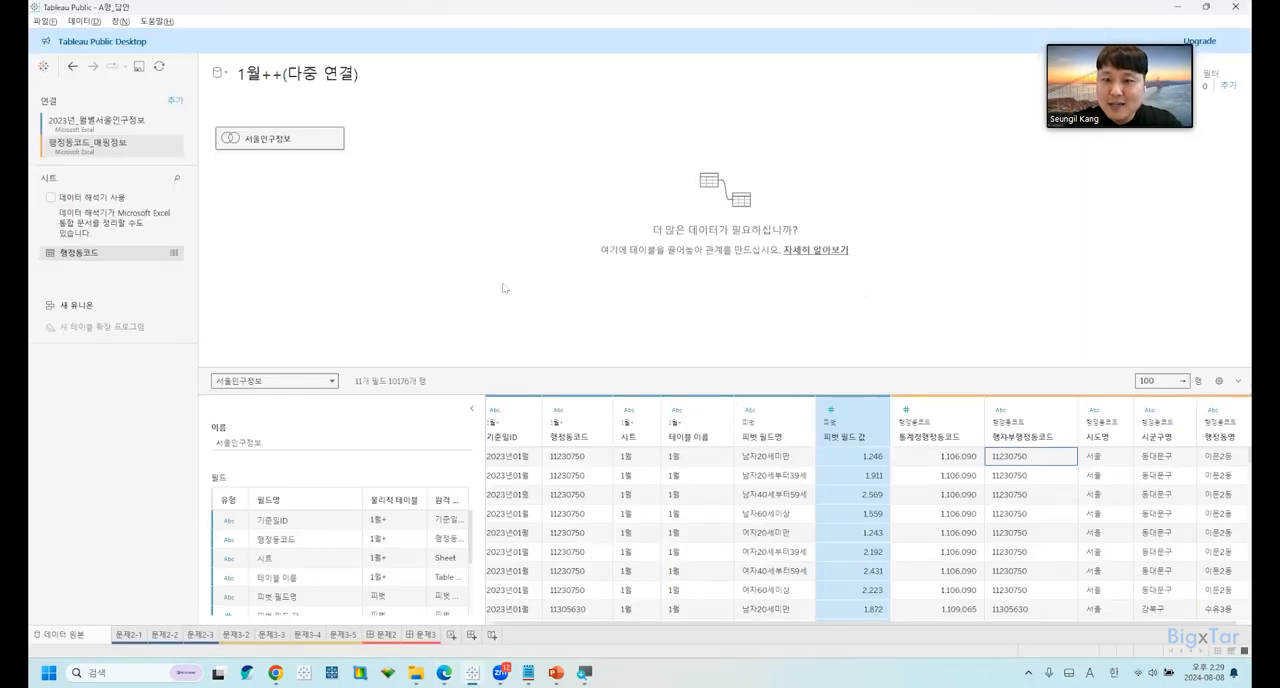
left_click_drag(527, 369, 532, 323)
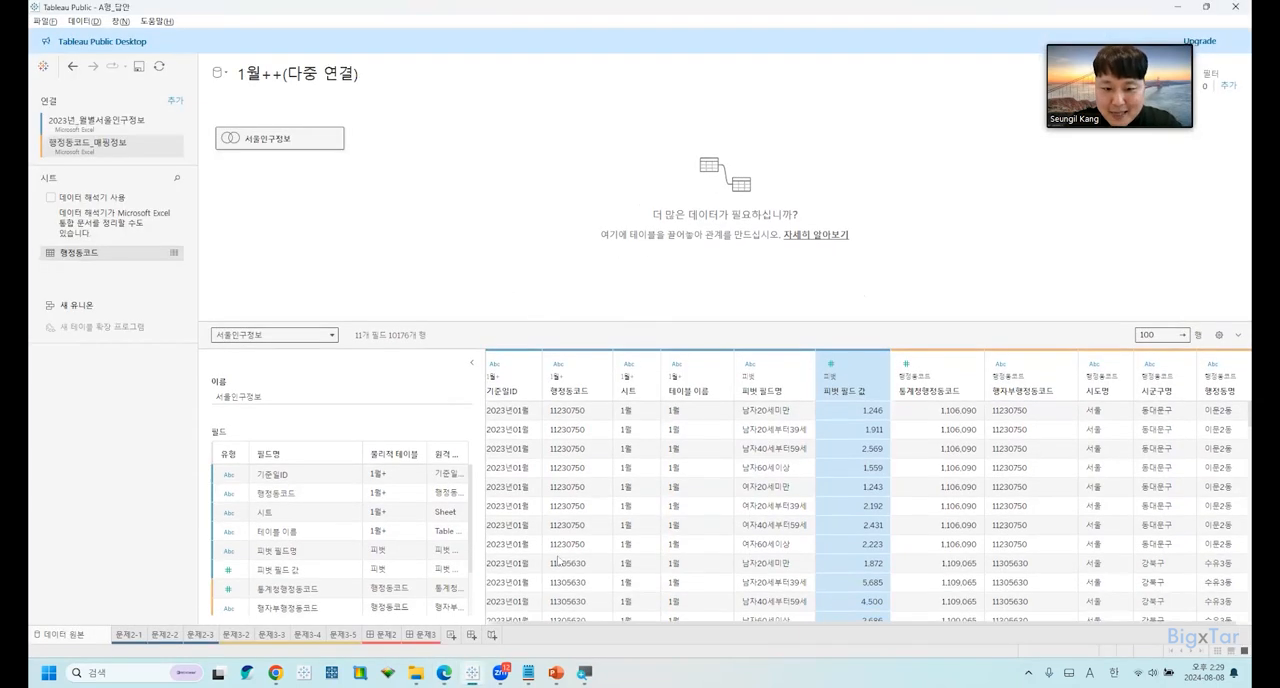
left_click(499, 365)
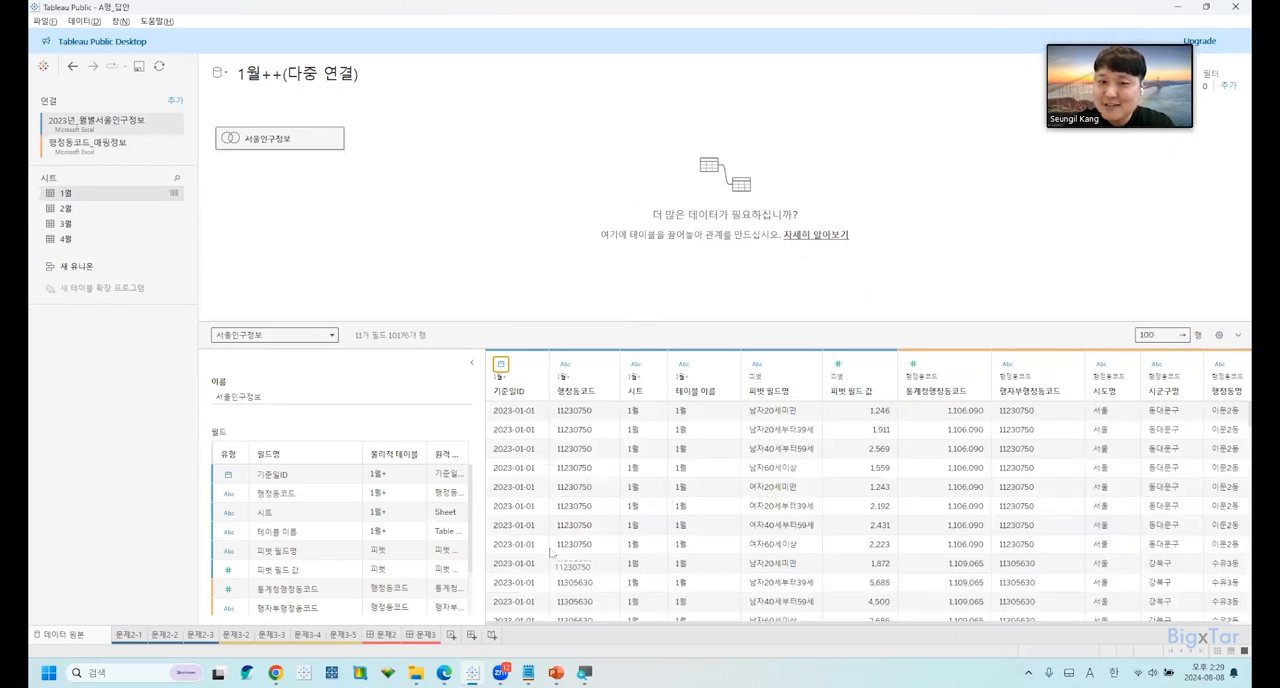
key("ctrl+z")
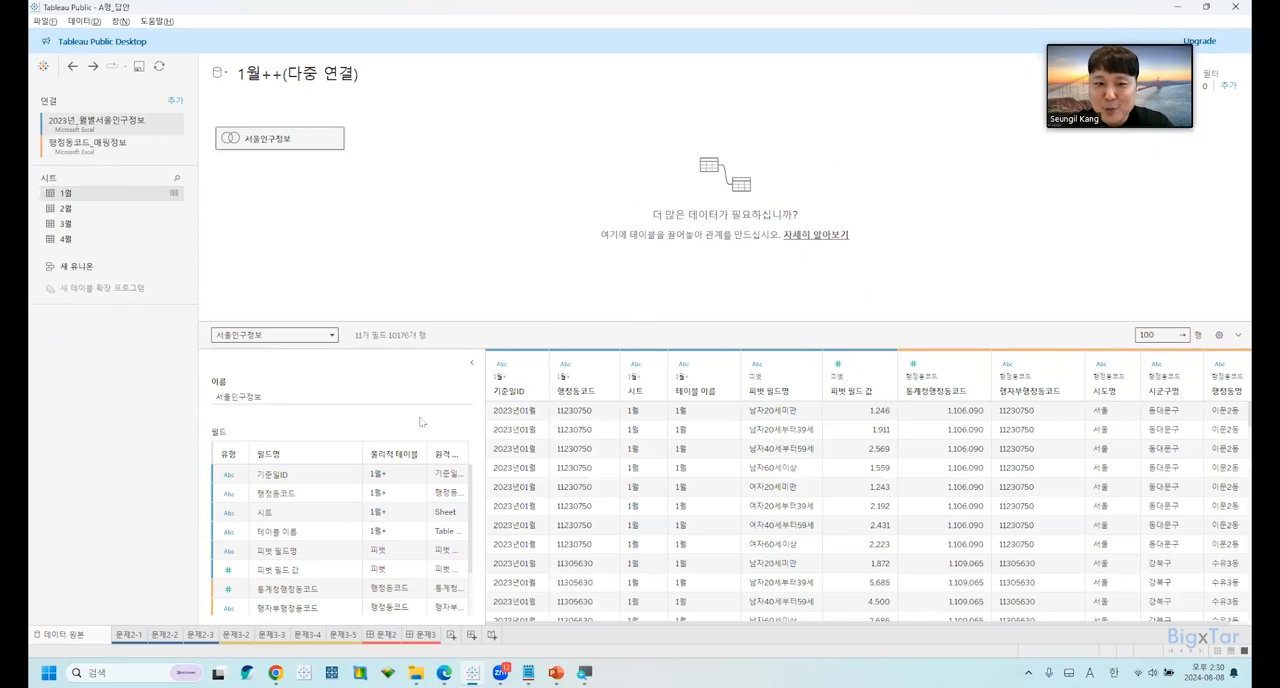
Check the exam PDF and, in Tableau, start a calculated field from 기준일ID, naming it 기준일자.
key("alt+Tab")
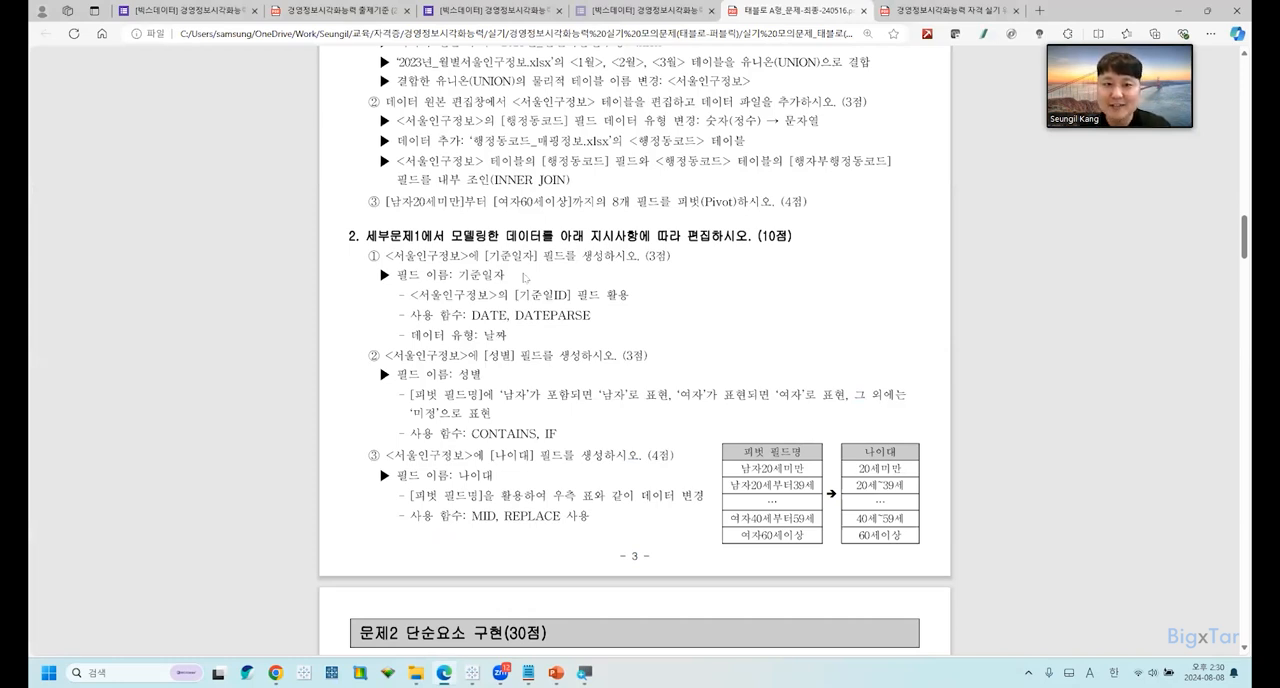
key("alt+Tab")
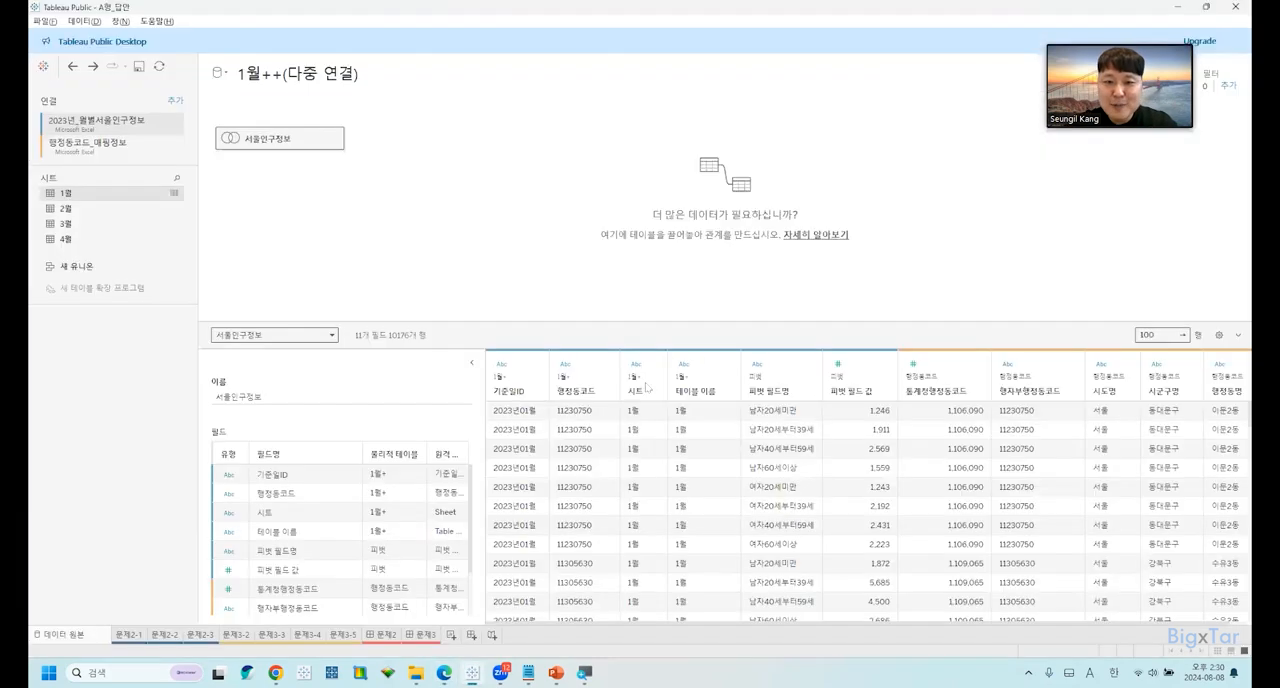
left_click(517, 388)
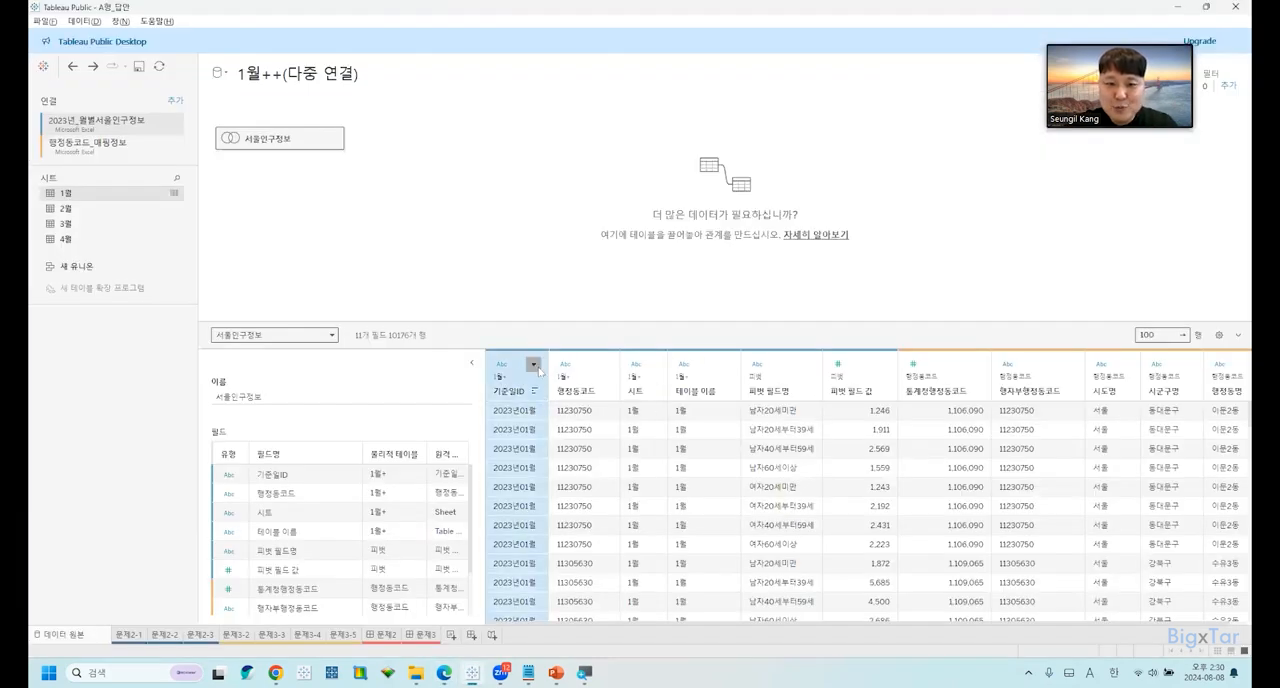
left_click(534, 364)
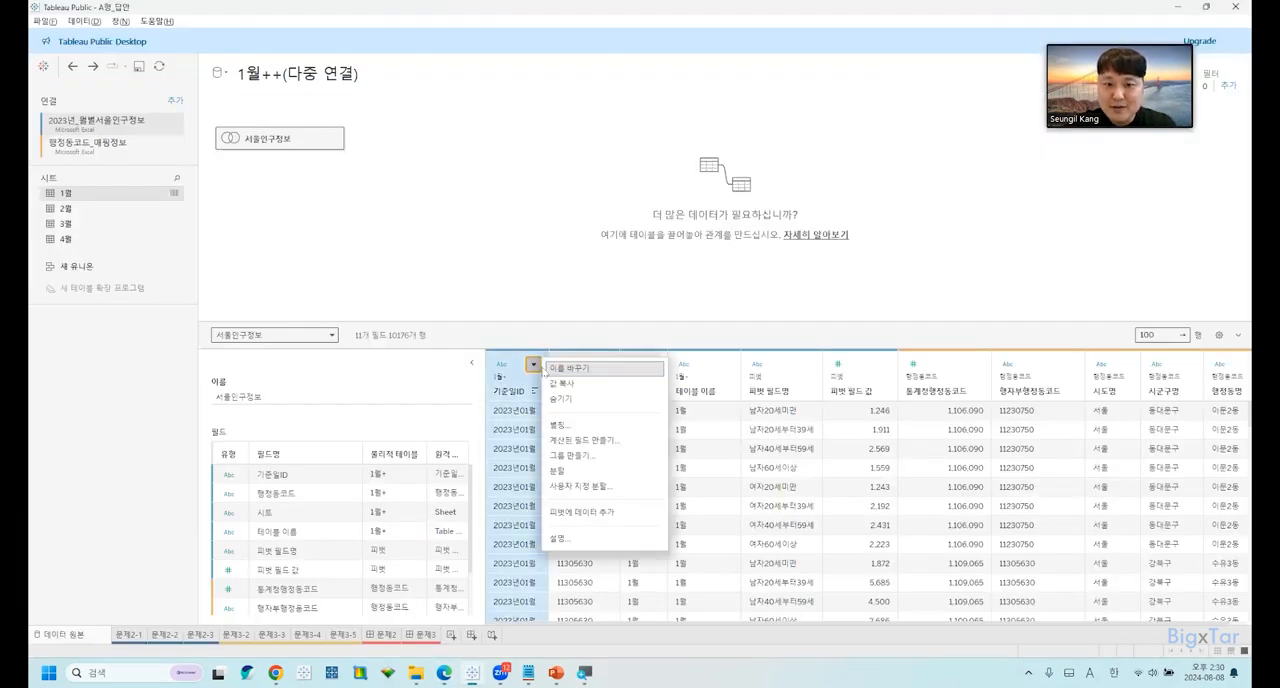
left_click(582, 440)
left_click_drag(568, 229, 798, 327)
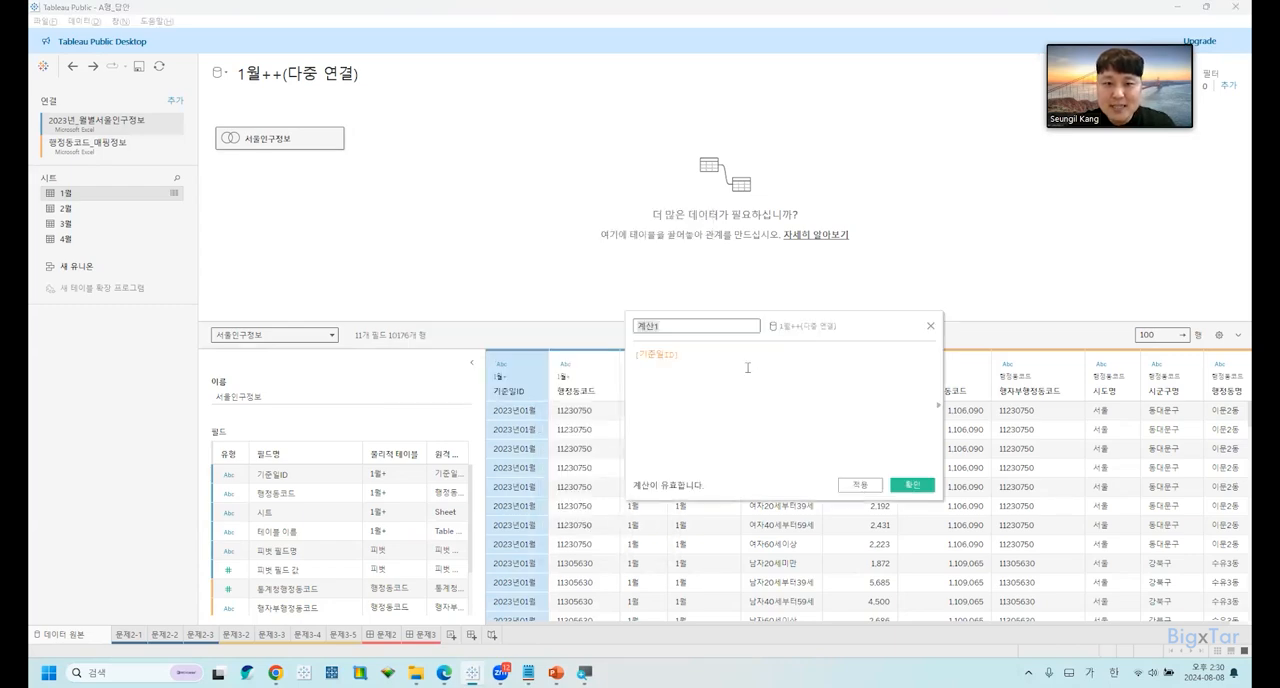
key("alt+Tab")
key("alt+Tab")
type("ㄱ")
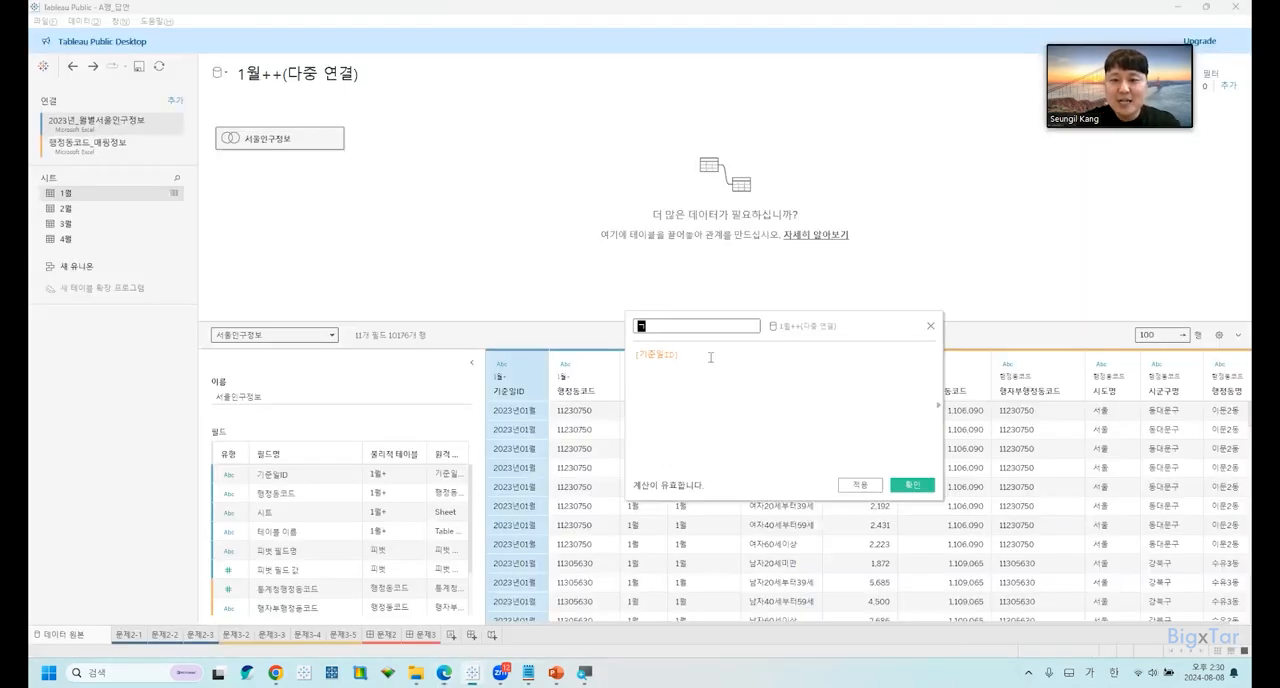
type("ㅣ준일")
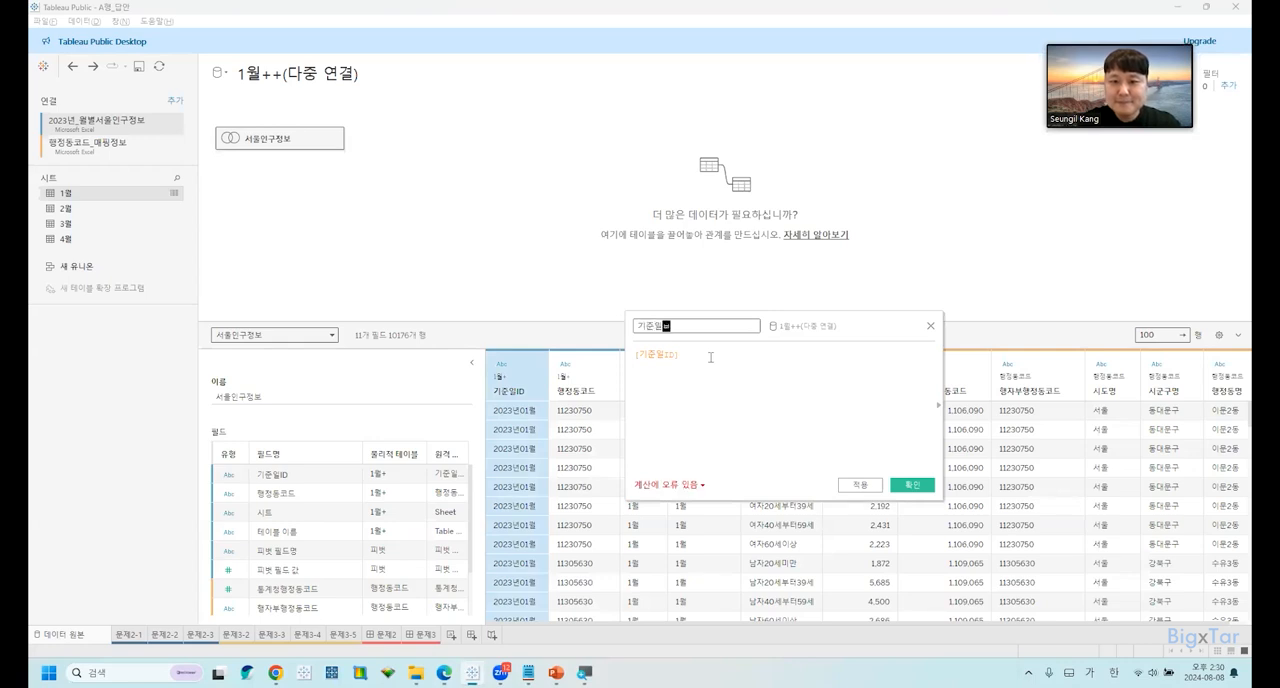
left_click(710, 357)
Enlarge the calculation editor and its text, and check the functions required for 기준일자 in the exam PDF.
scroll(714, 362, "up", 5, "ctrl")
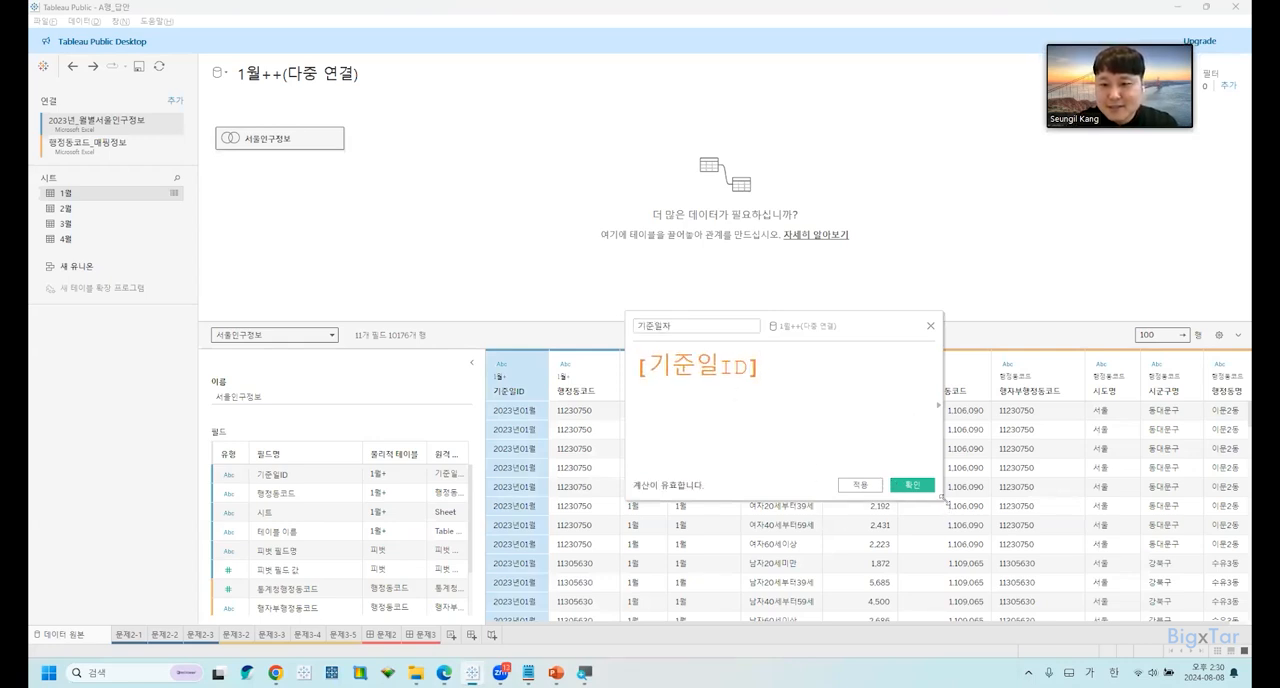
left_click_drag(942, 500, 1141, 561)
key("alt+Tab")
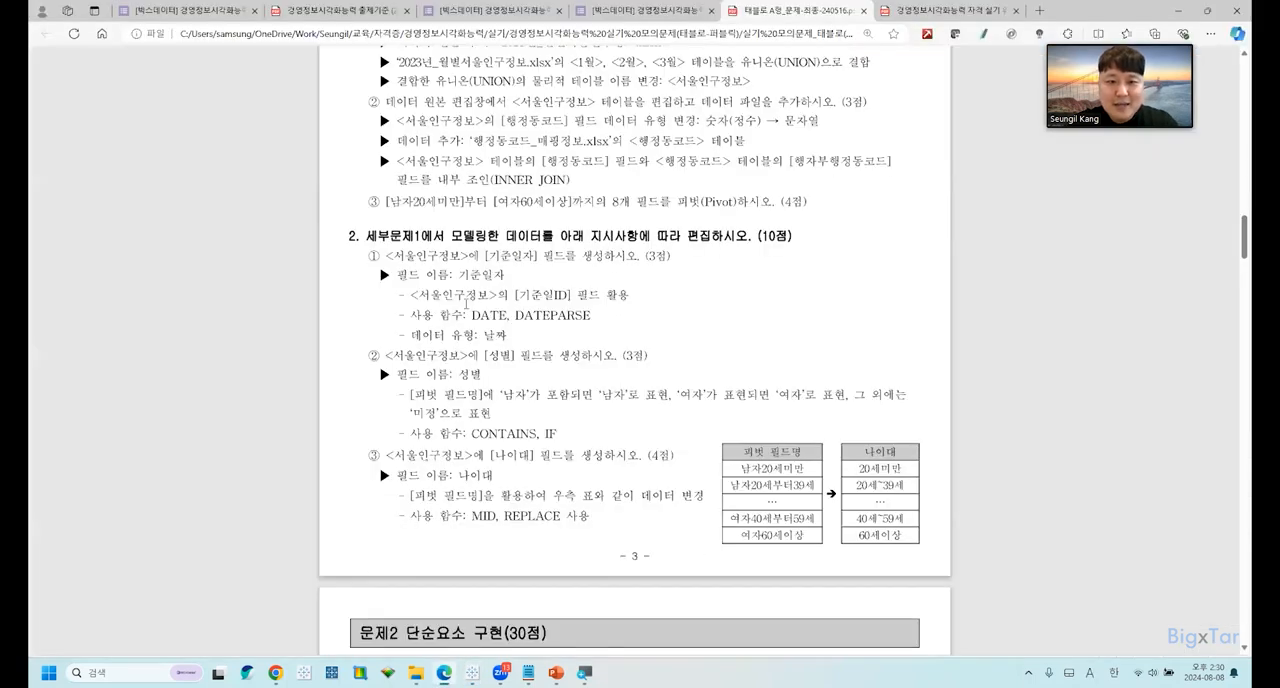
left_click_drag(470, 315, 600, 318)
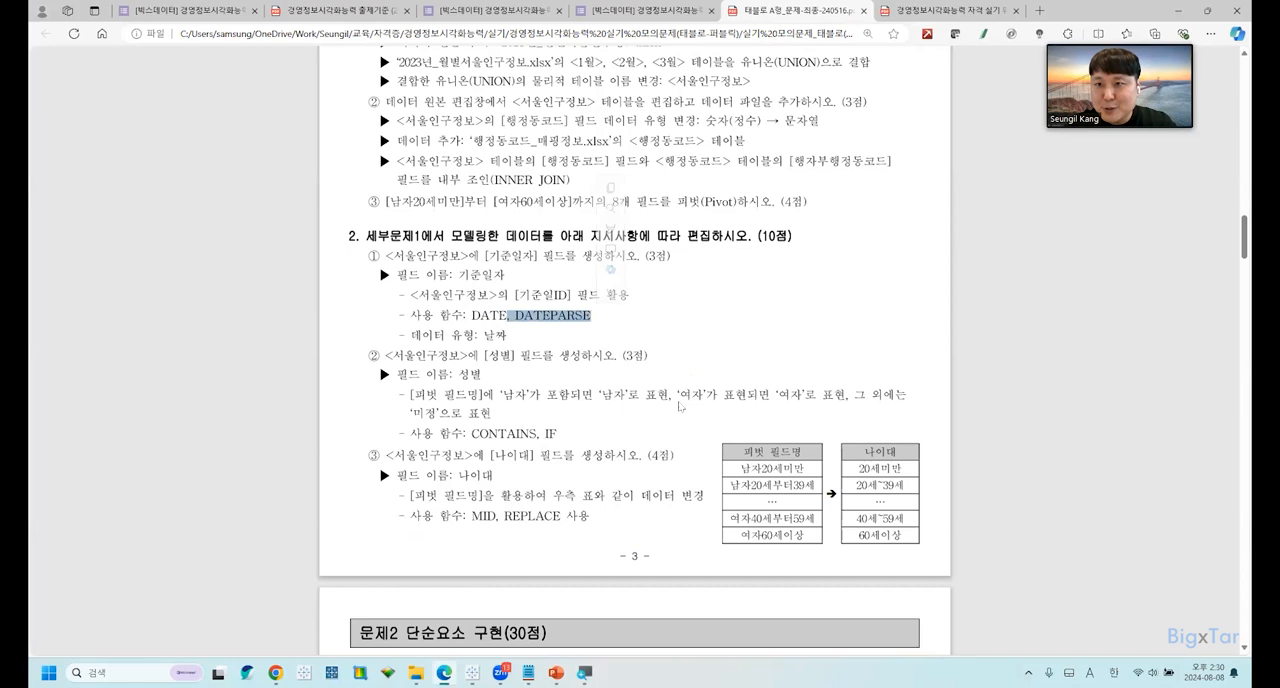
key("alt+Tab")
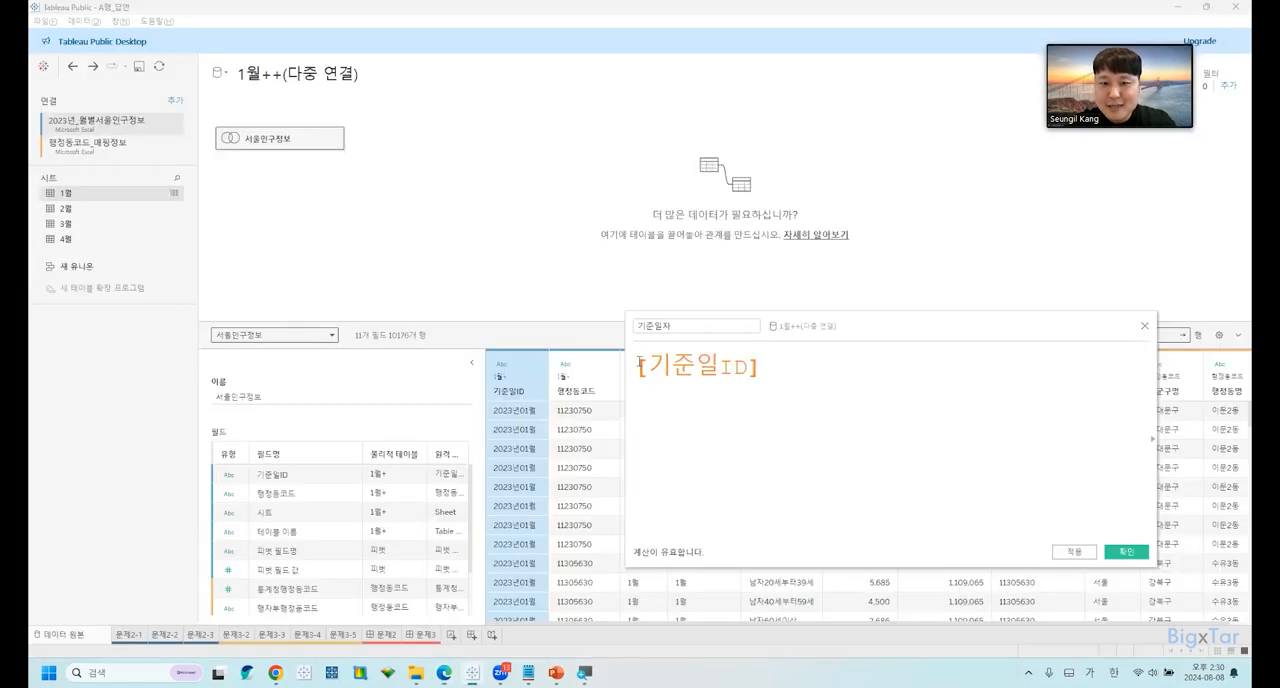
Add the comment line "// DATEPARSE는 문자열 -> 날짜로 변경해주는 함수" above [기준일ID] in the calculation.
key("Return")
key("Up")
type("// ㅇㅁㅅㄷ")
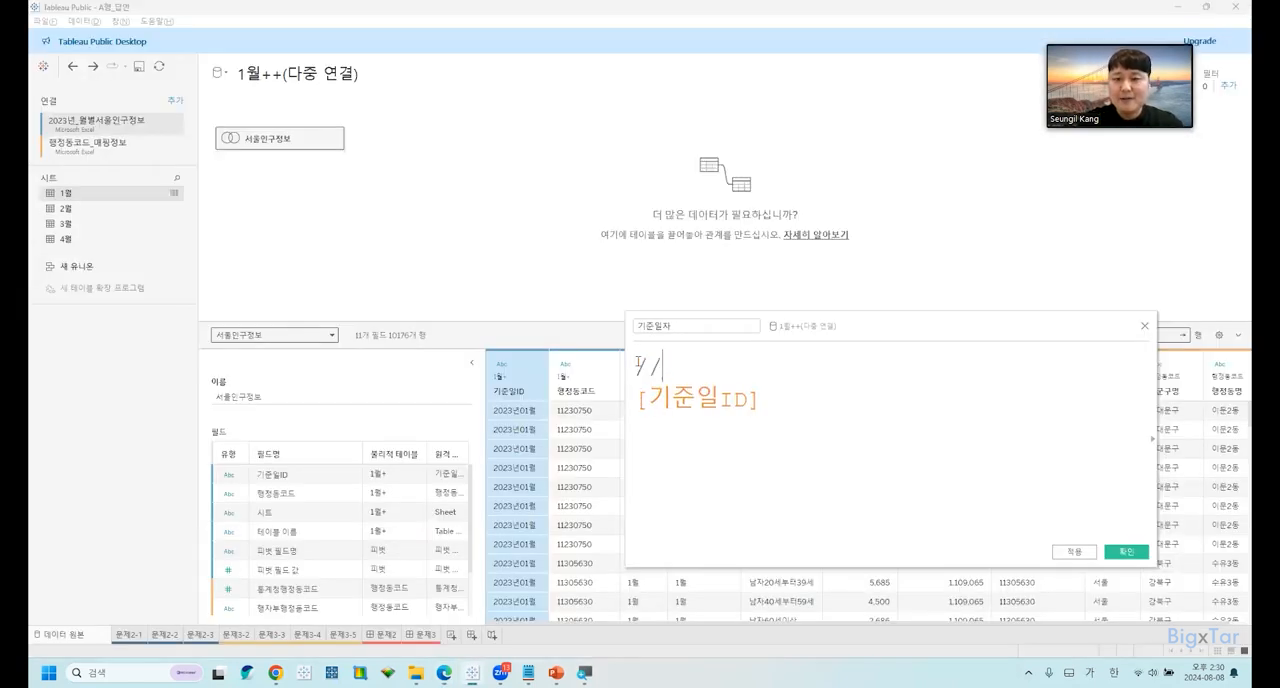
key("BackSpace")
key("BackSpace")
key("BackSpace")
key("BackSpace")
key("Hangul")
type("DATEPARSE")
key("Hangul")
type("는 문자열 -> 날짜로 ")
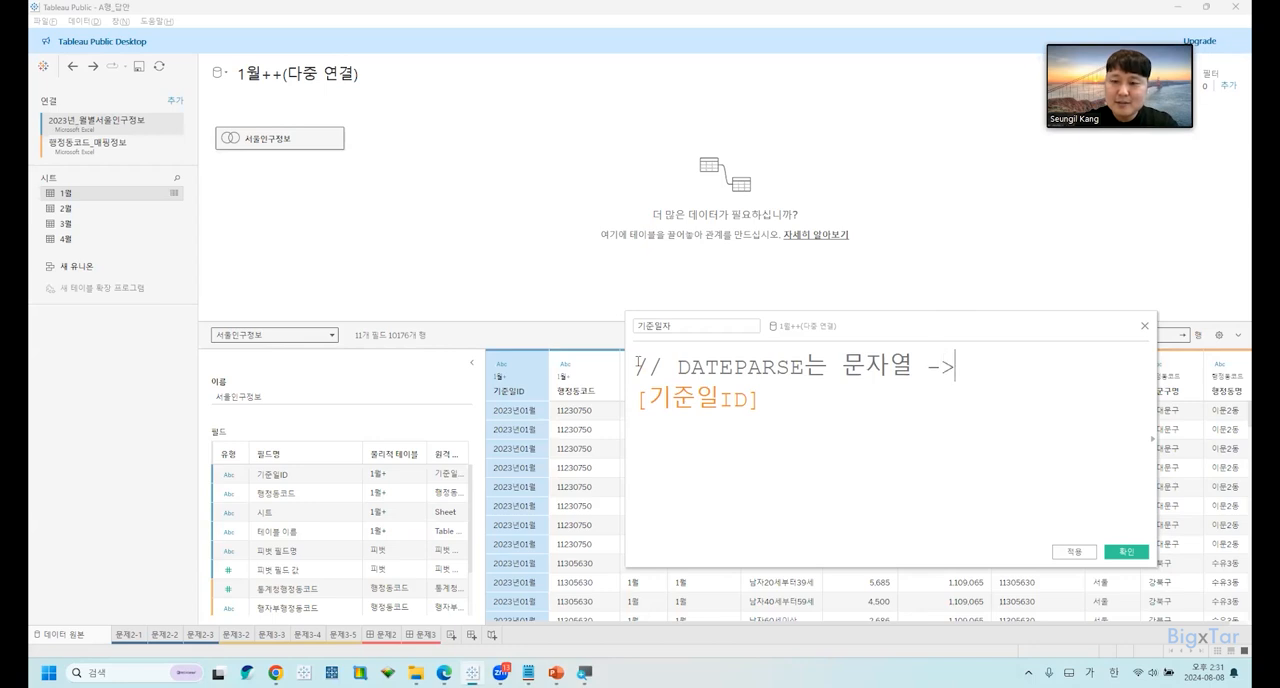
type("변경해주는 함수")
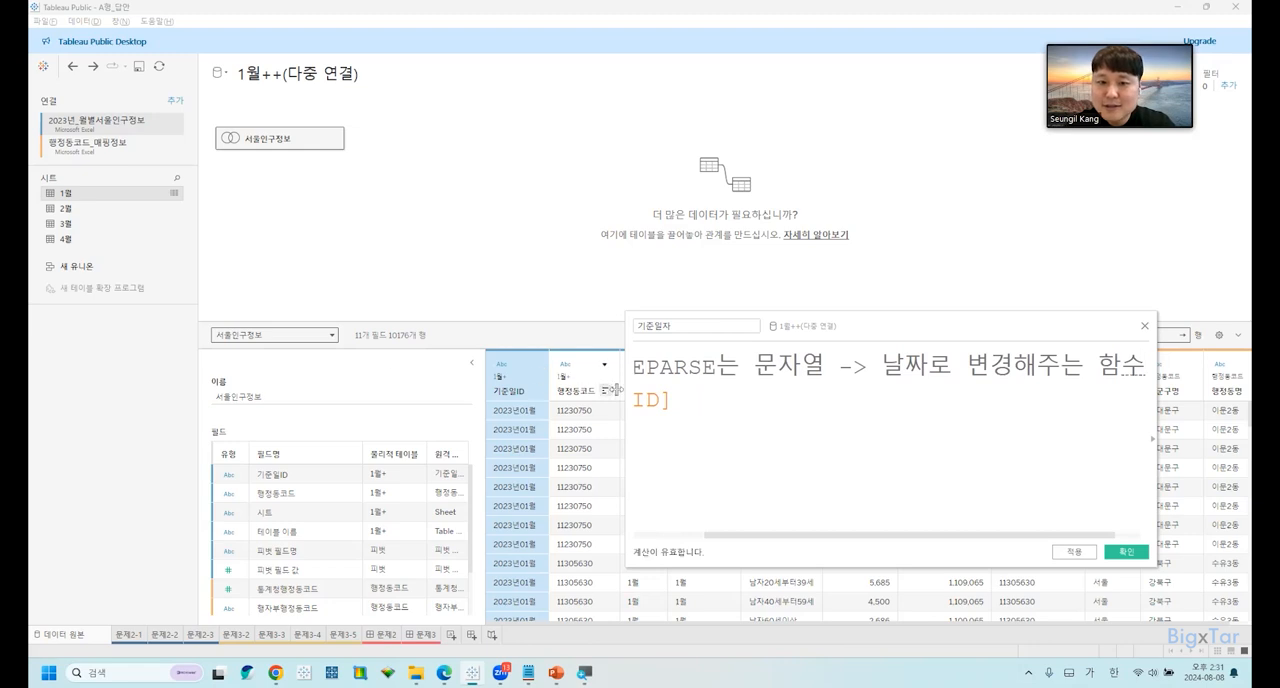
Widen the calculation editor and add a second comment line, "// DATE는 날짜 및 시간 유형 -> 날짜로 변경해주는 함수", above [기준일ID].
left_click_drag(626, 377, 408, 380)
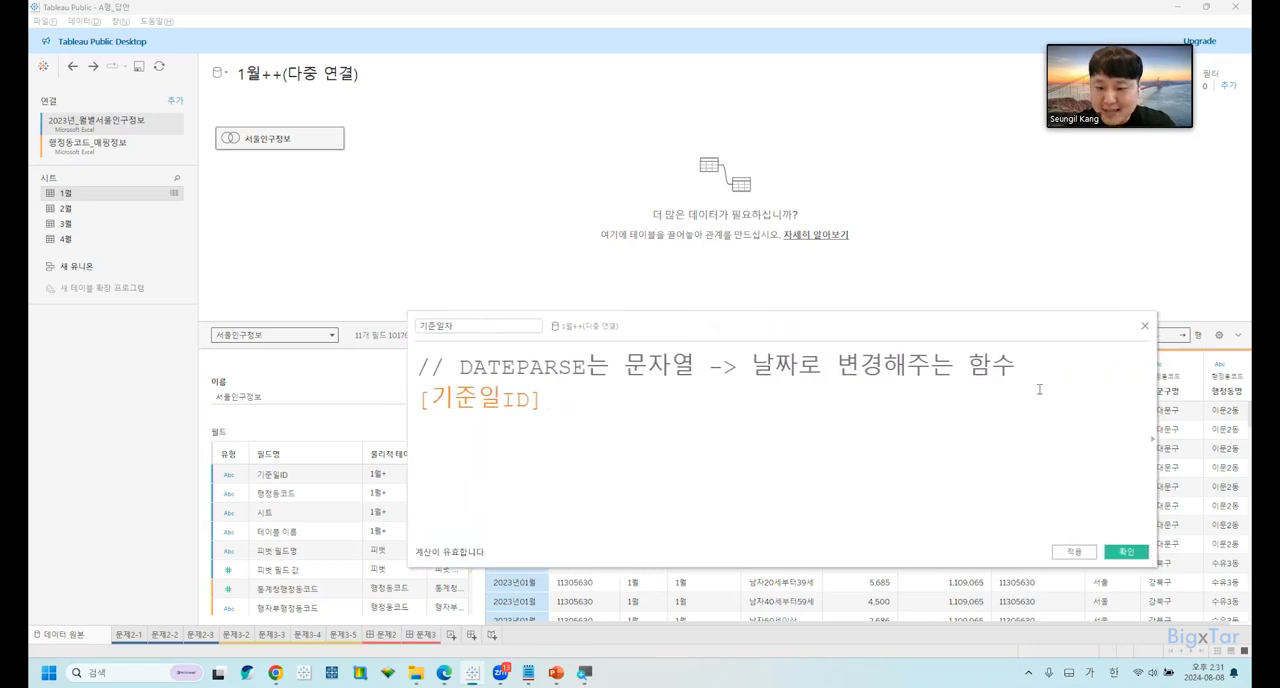
key("Return")
type("//")
key("alt+Tab")
key("alt+Tab")
type("ㅇㅁ")
key("BackSpace")
key("BackSpace")
key("Hangul")
type("DATE")
key("Hangul")
type("는 날짜 및 시간 유")
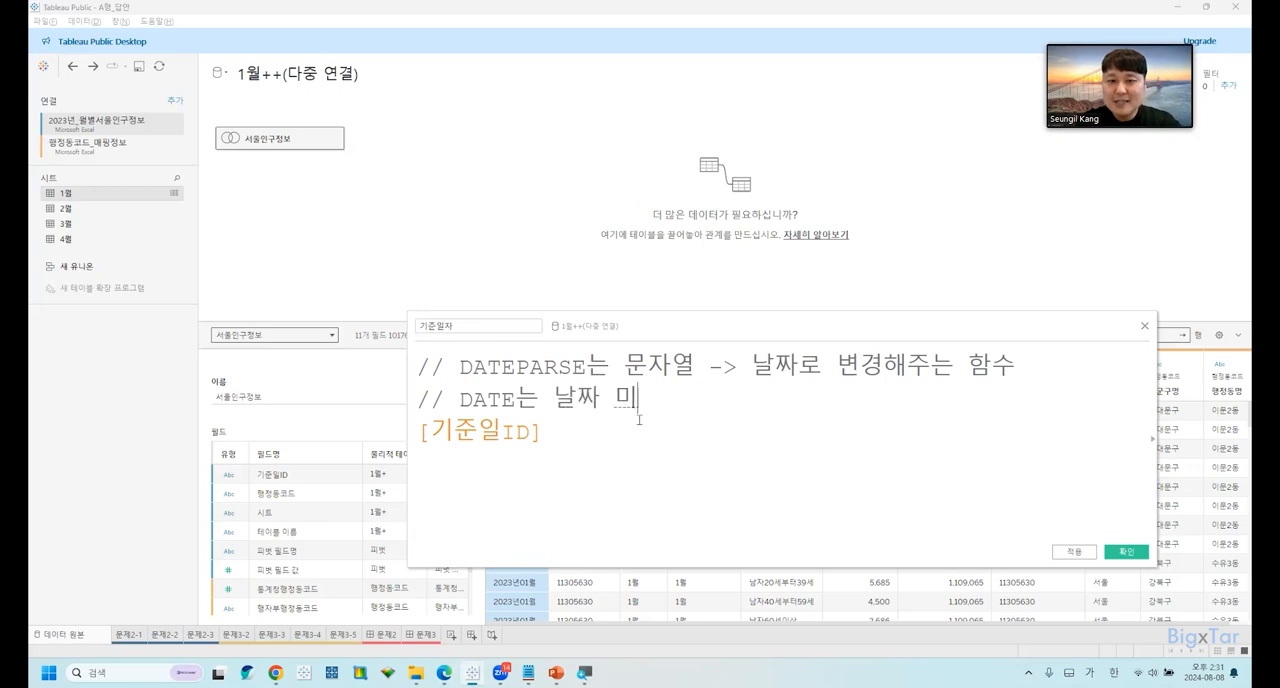
type("형 -")
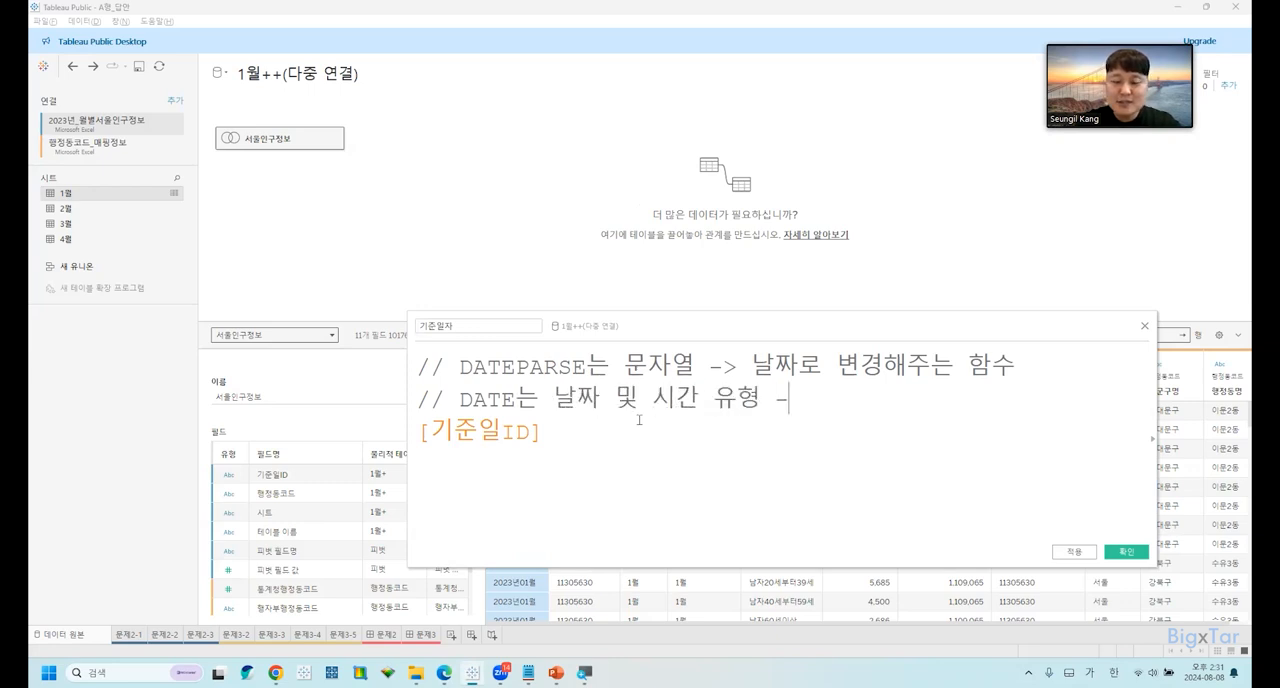
type("> 날짜로 변경해준")
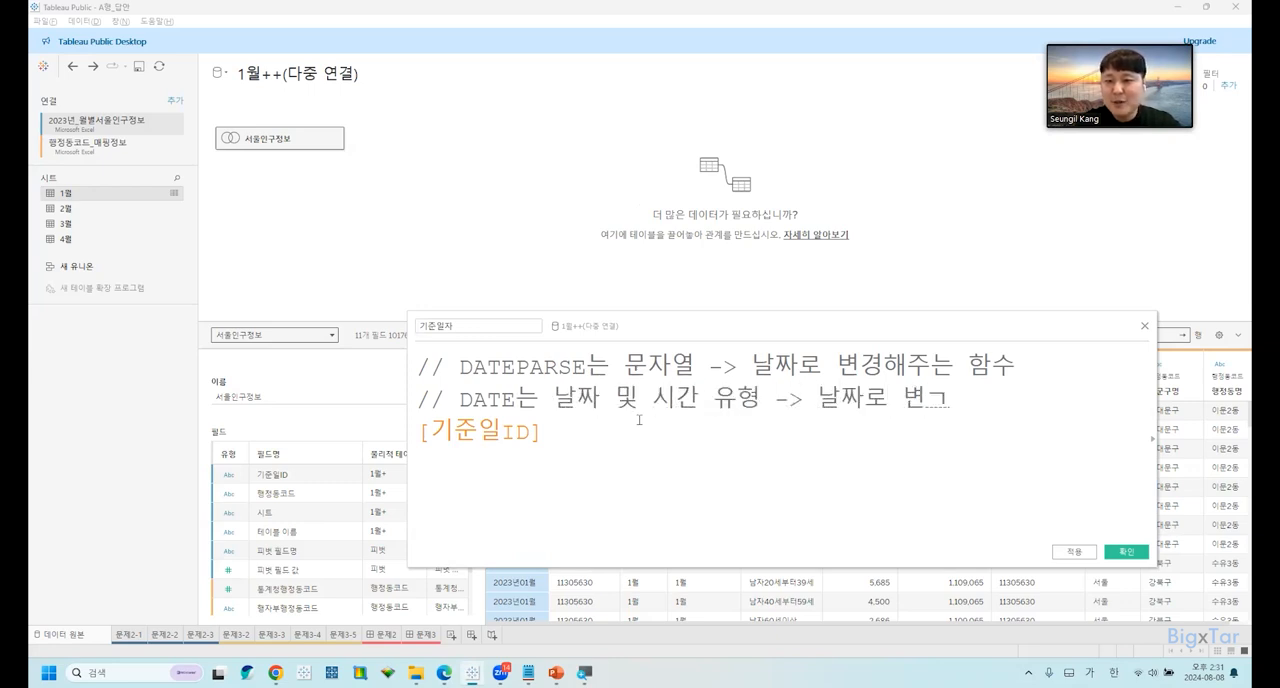
type("는 함수")
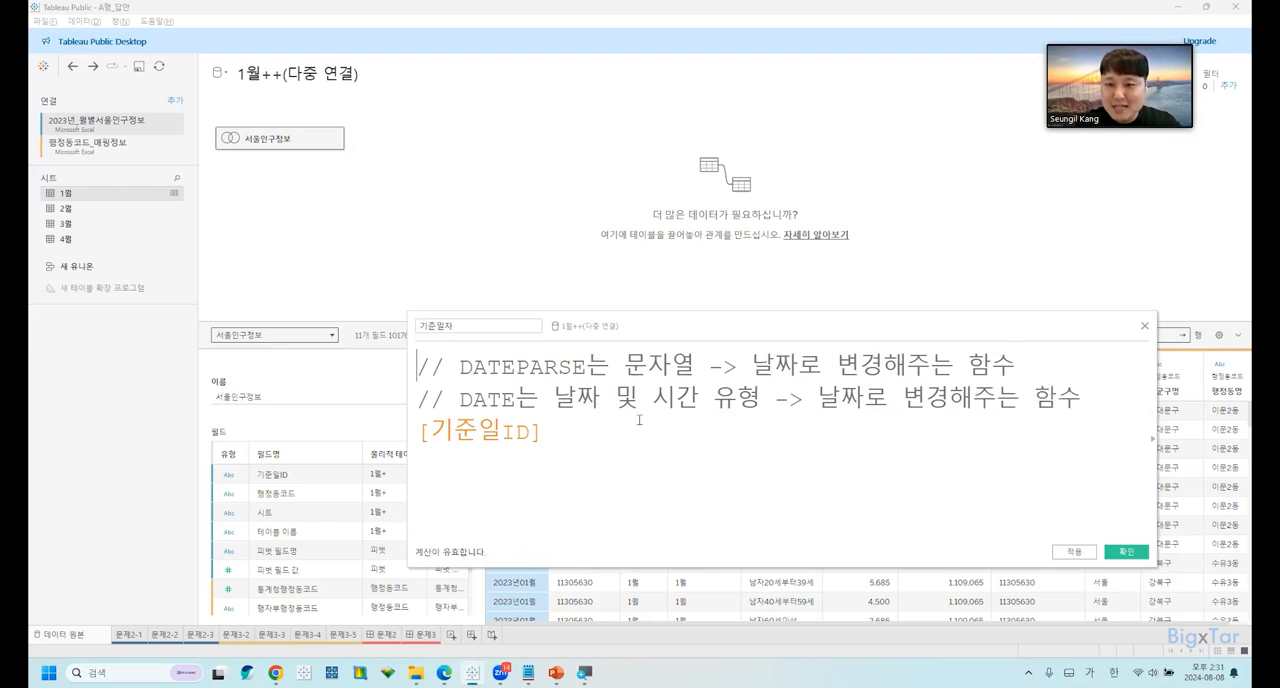
Extend the DATEPARSE comment to read "날짜 및 시간 유형로 변경해주는 함수" and insert a blank line above [기준일ID].
left_click(797, 365)
type("및 식간 유형")
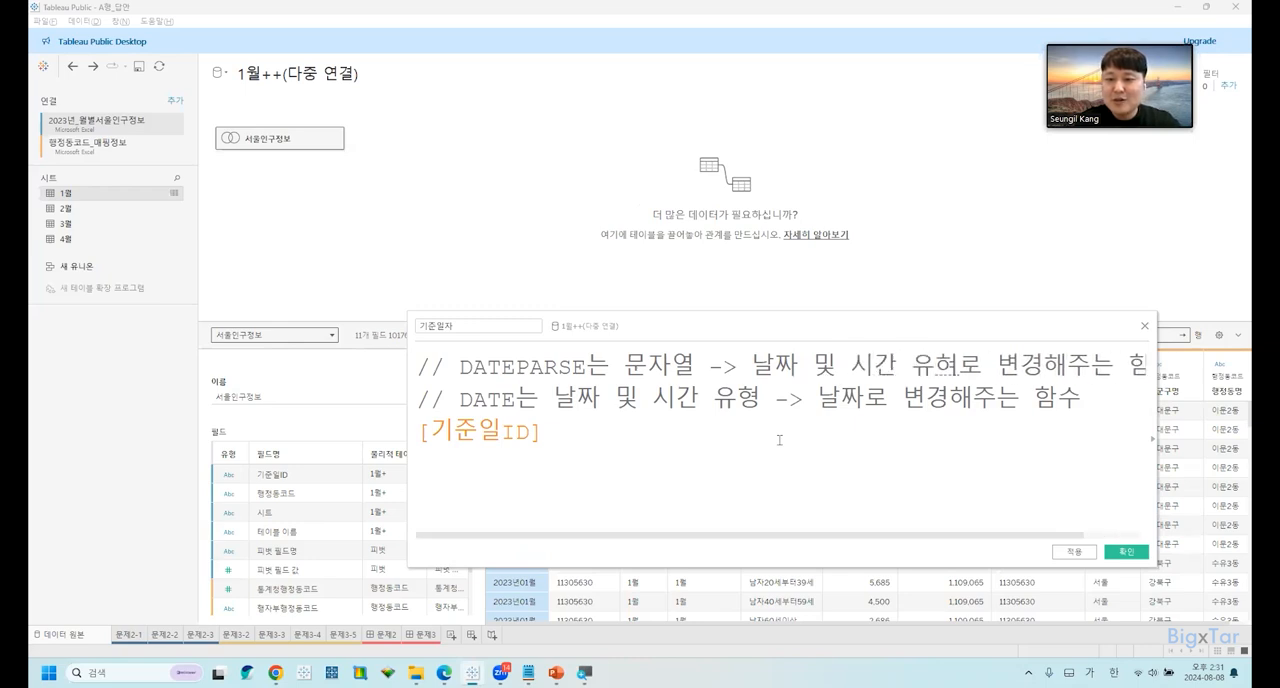
left_click(641, 442)
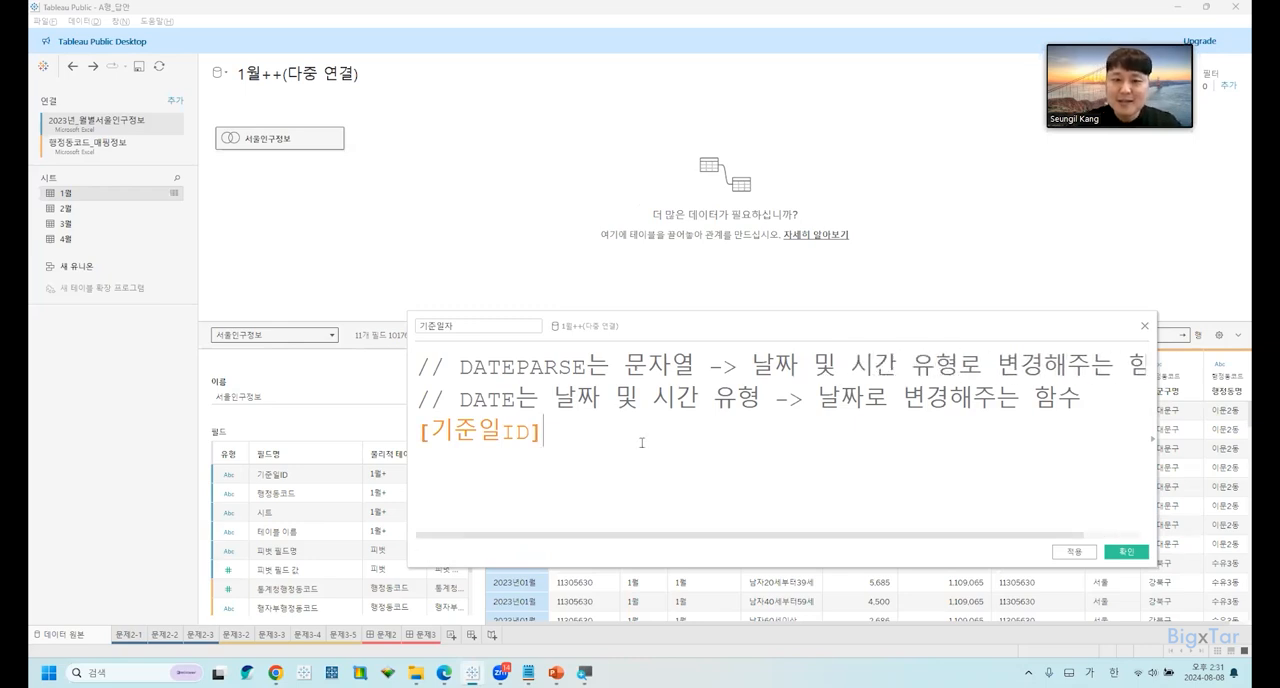
key("Left")
key("Left")
key("Left")
key("Left")
key("Left")
key("Left")
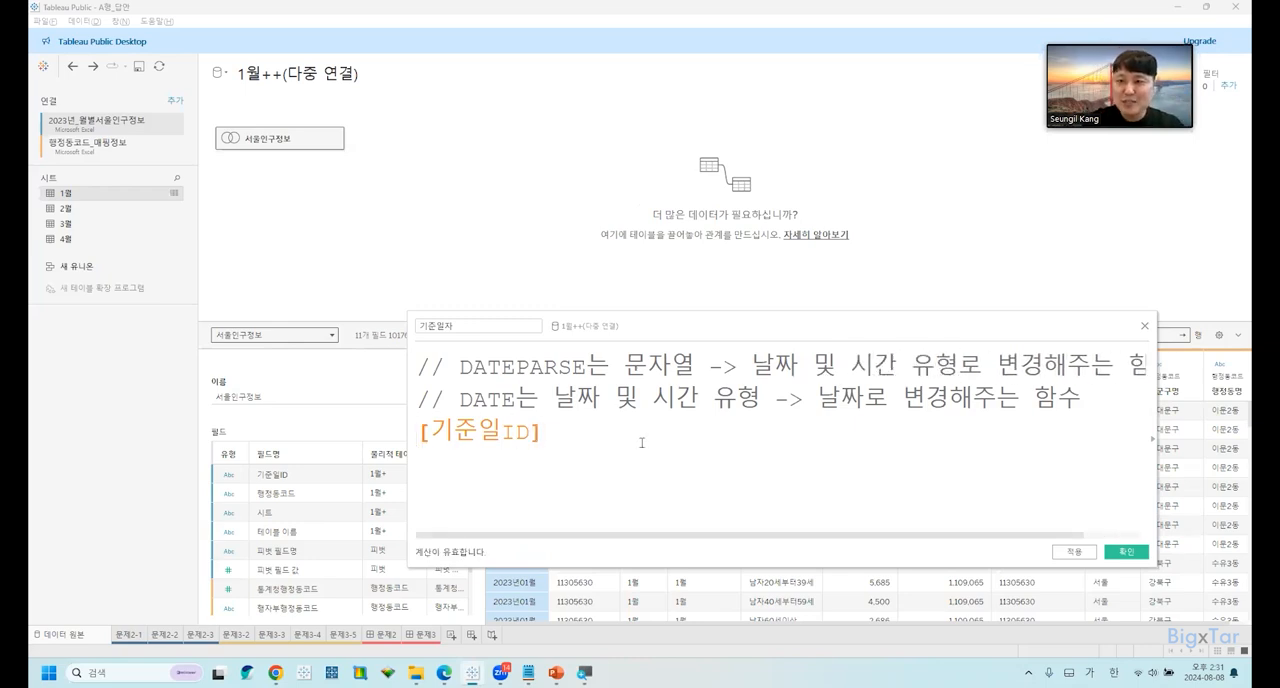
key("Return")
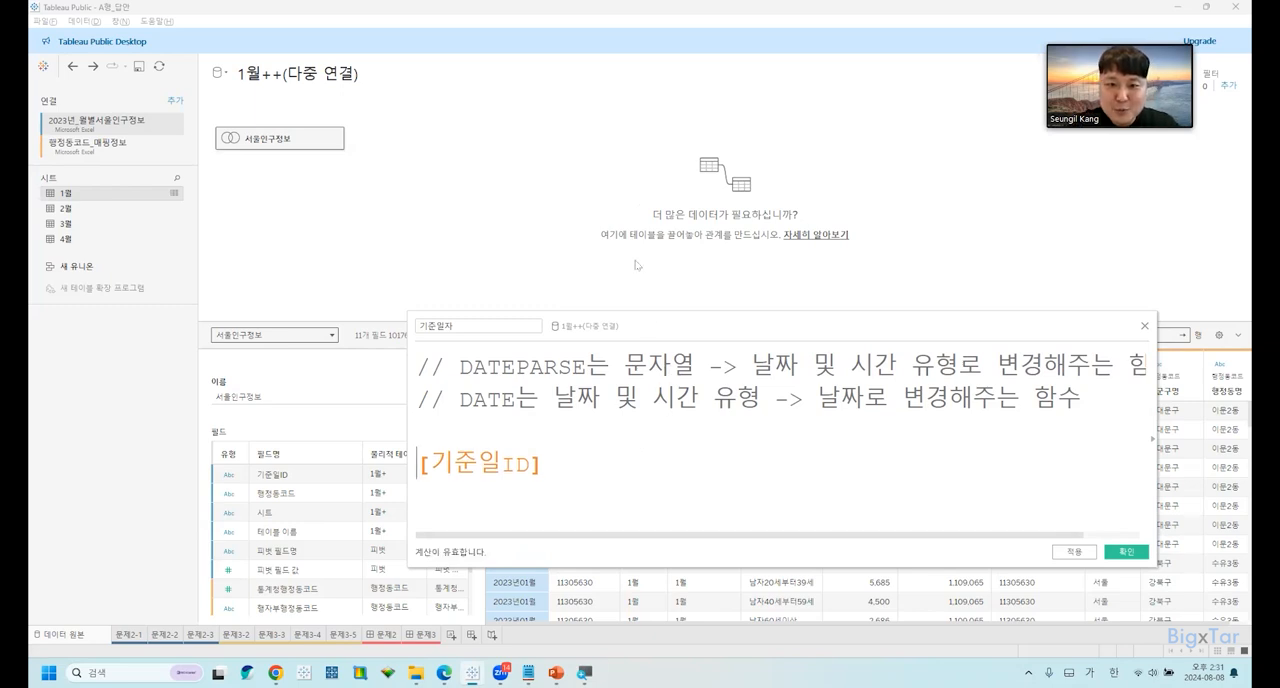
Enlarge the calculation editor and put DATEPARSE( with an empty quoted format argument and a comma before [기준일ID].
left_click_drag(637, 315, 620, 153)
type("ㅇ")
key("BackSpace")
type("DATEPARSE")
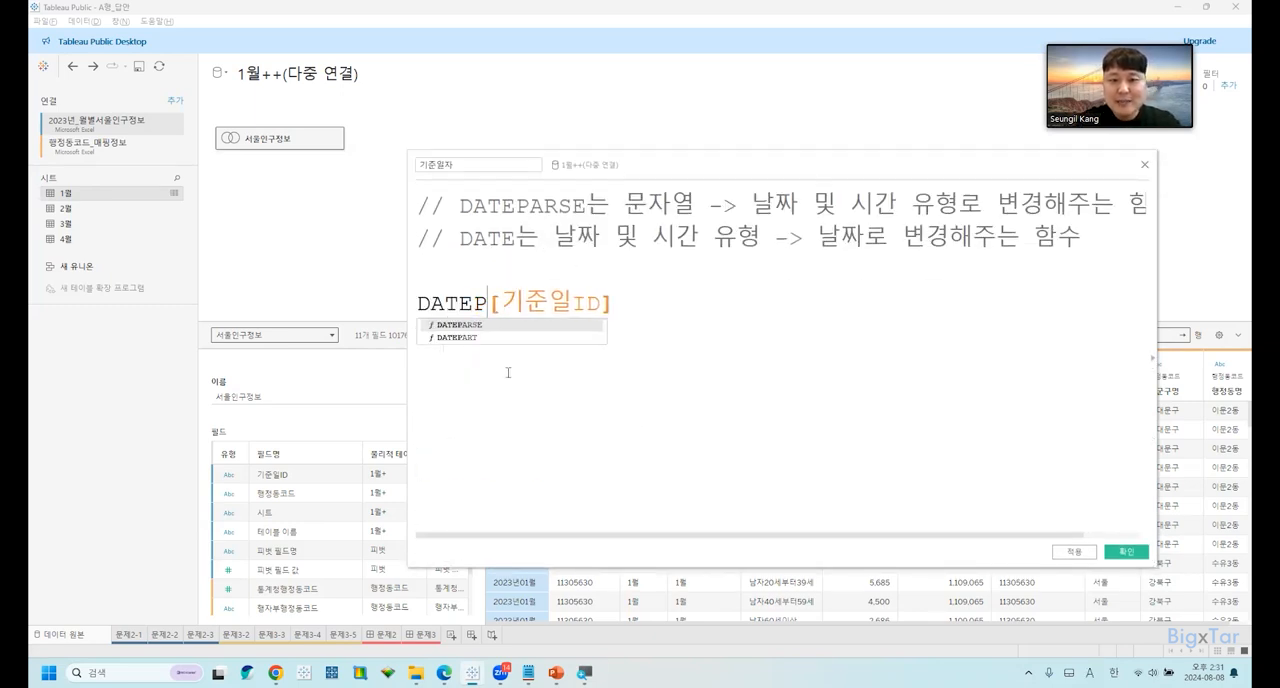
key("Return")
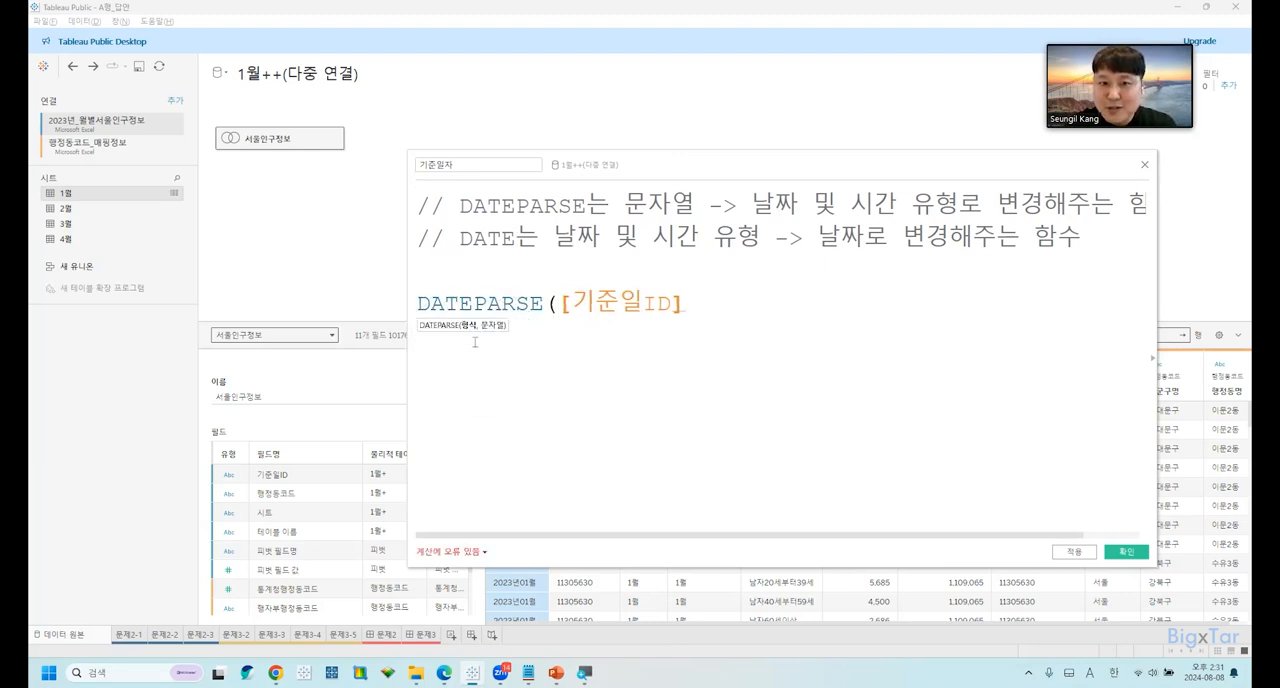
type("\"\",")
key("BackSpace")
type(",")
key("Left")
key("Left")
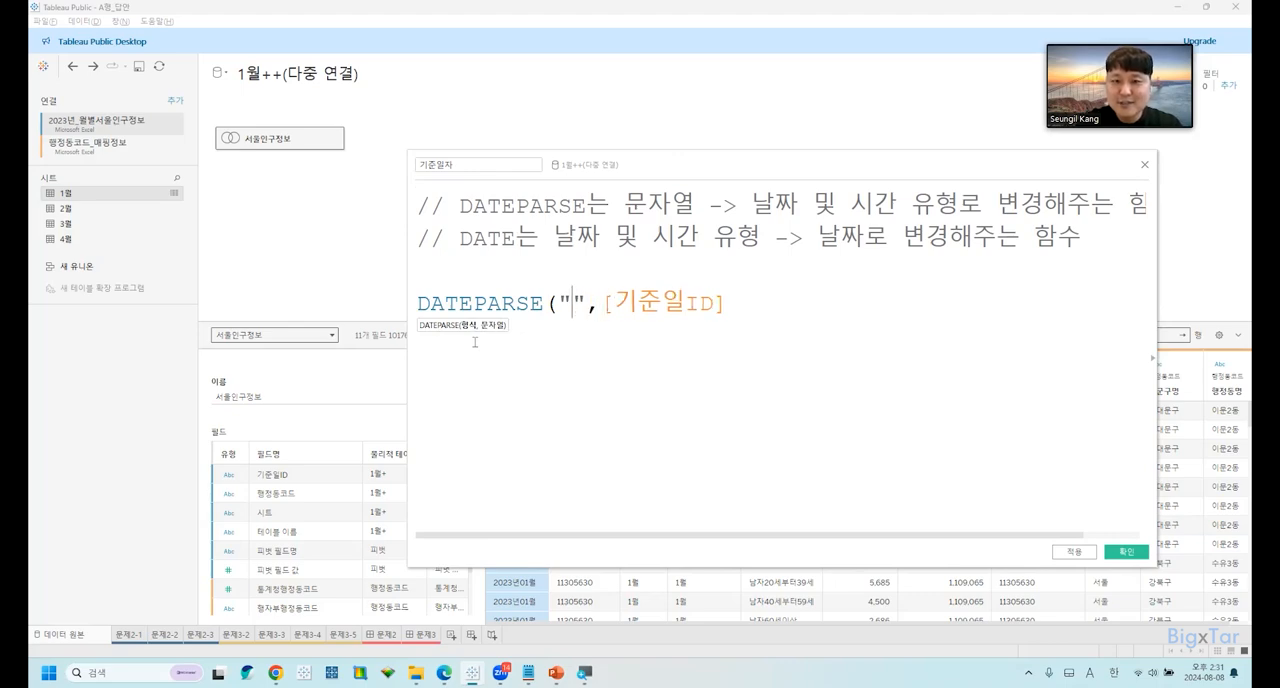
Move the editor clear of the 기준일ID column and enter "yyyy년" as the year part of the DATEPARSE format.
left_click_drag(604, 171, 773, 293)
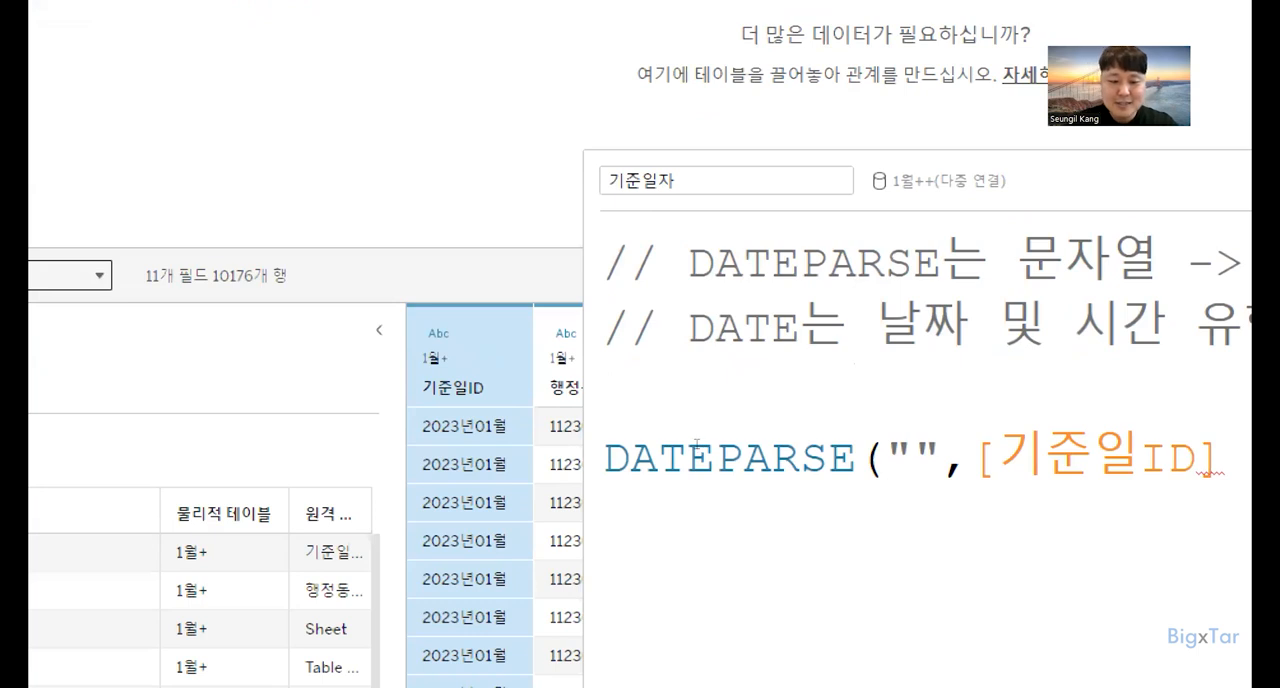
type("ㅛ")
key("BackSpace")
type("yyyy")
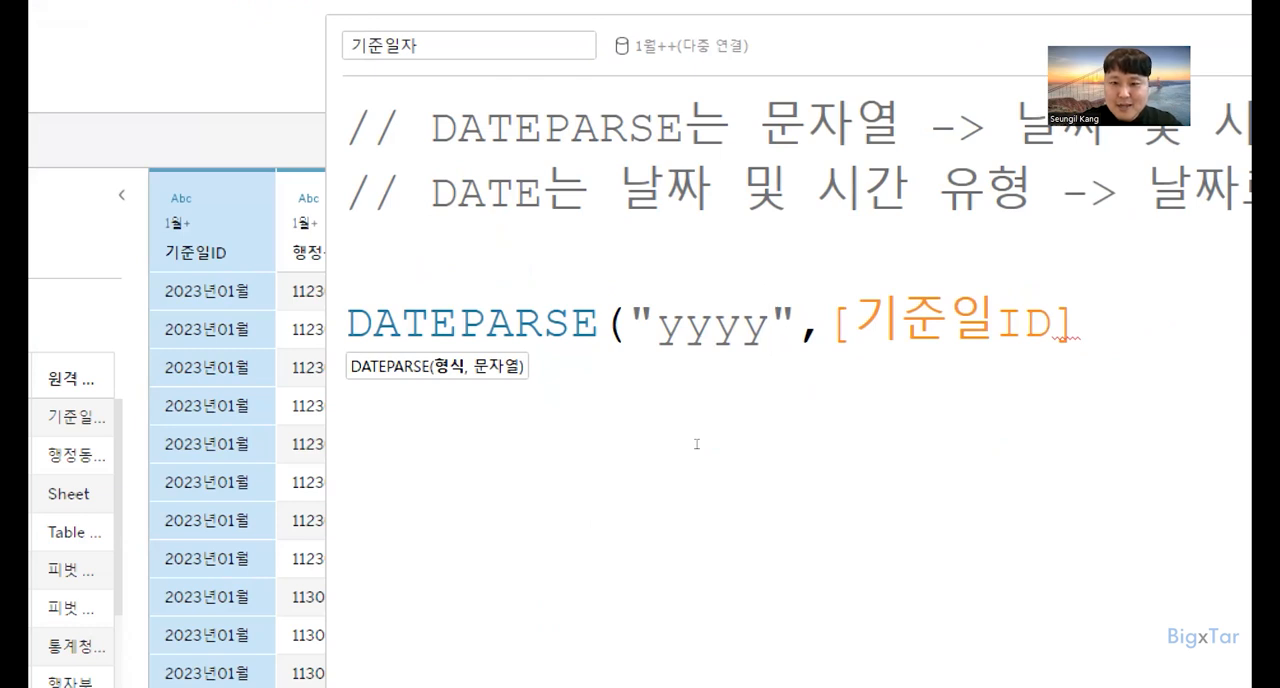
type("년")
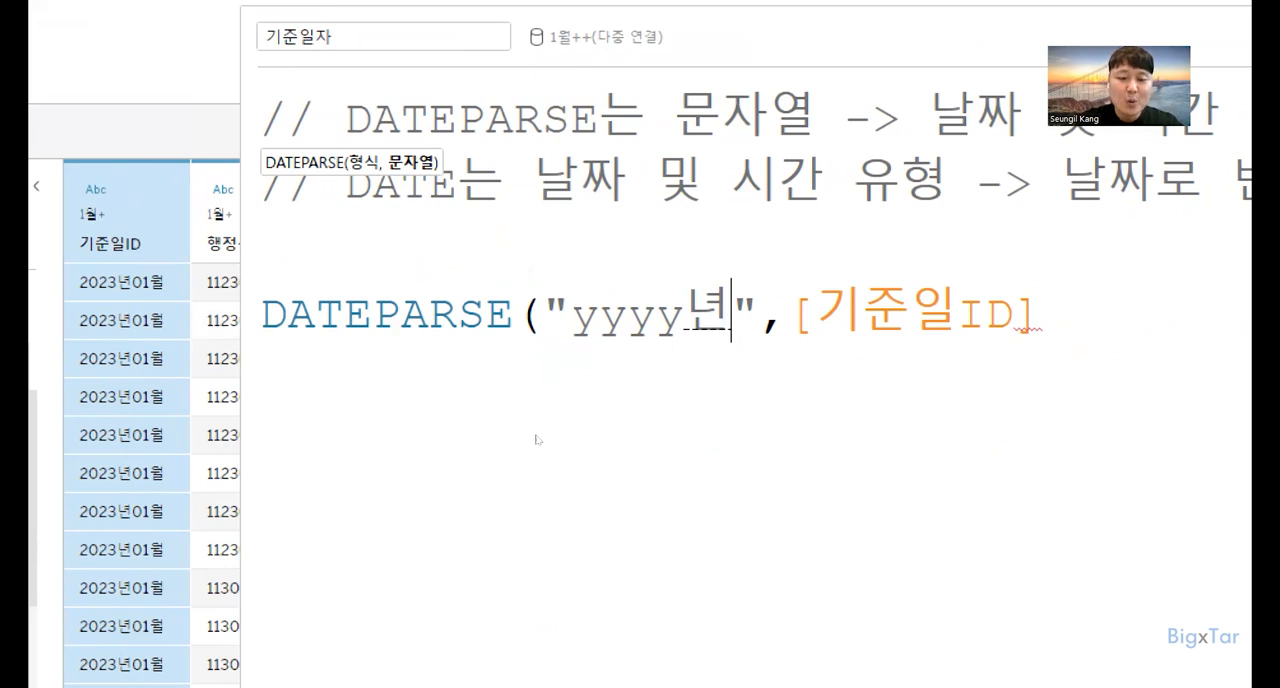
type("ㅡ")
key("BackSpace")
key("BackSpace")
key("BackSpace")
type("ㄴㅕㄴ")
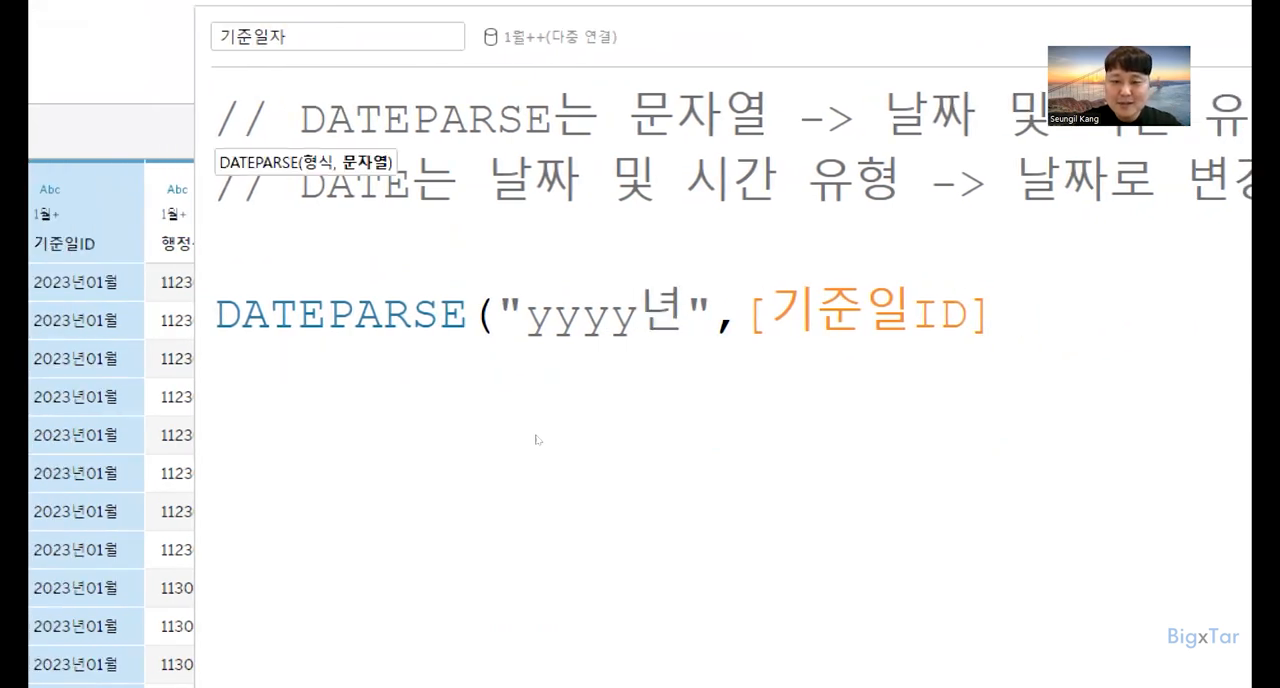
type("M")
Add "MM월" to the format and close the parenthesis, completing DATEPARSE("yyyy년MM월",[기준일ID]).
key("BackSpace")
type("m")
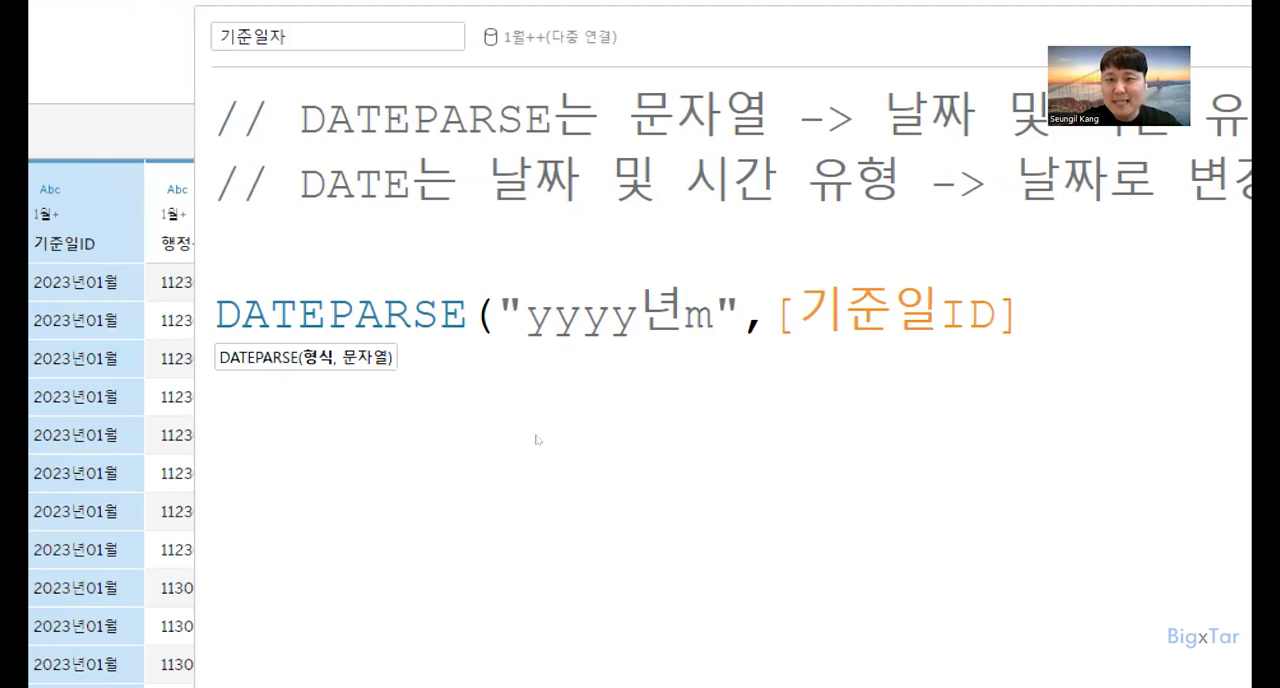
key("BackSpace")
type("M")
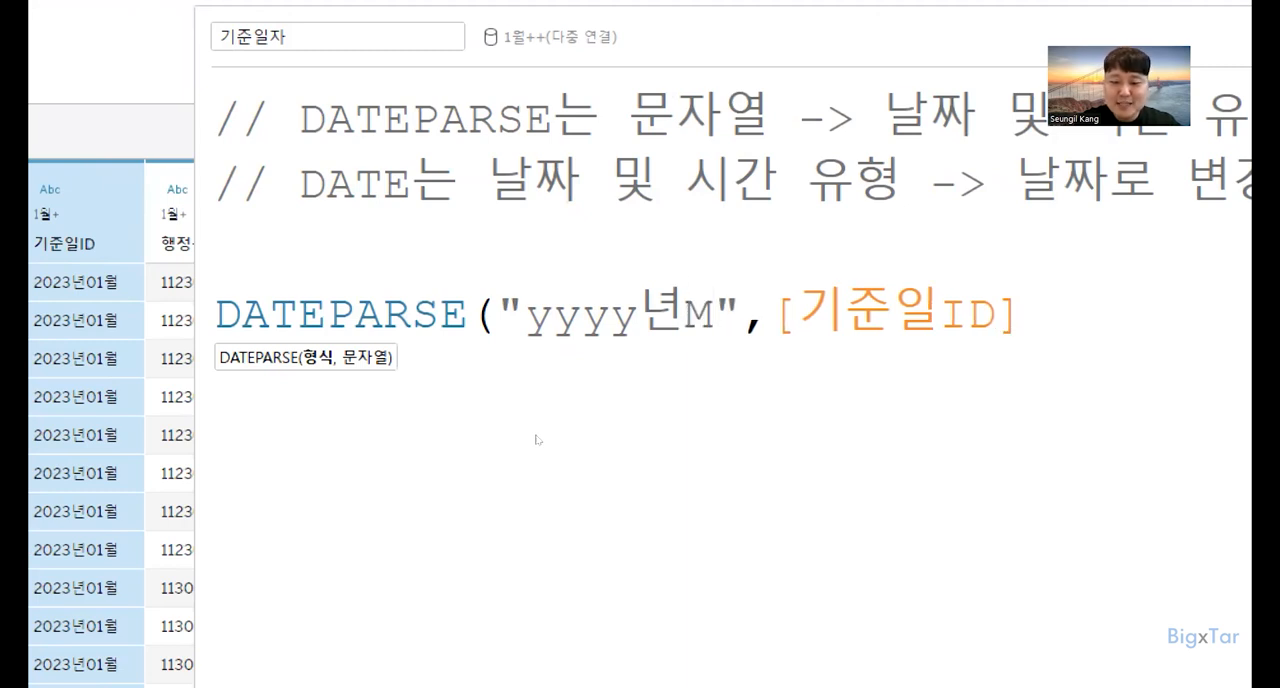
type("M")
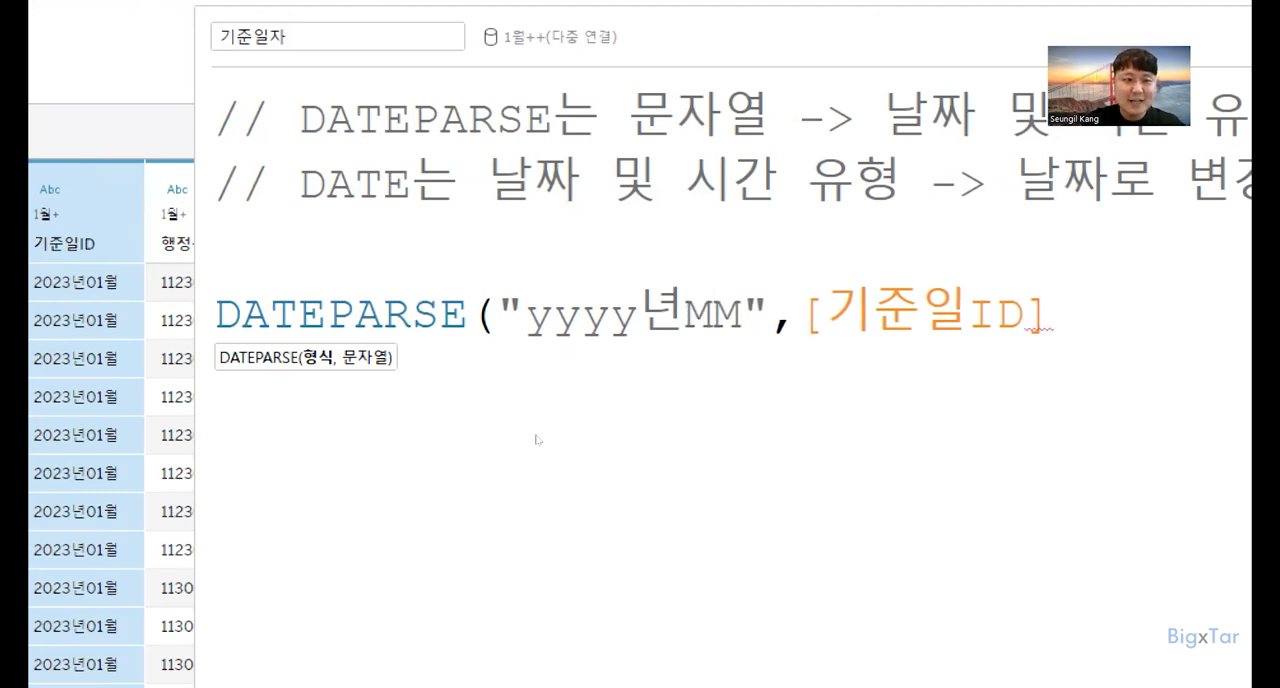
type("D")
key("BackSpace")
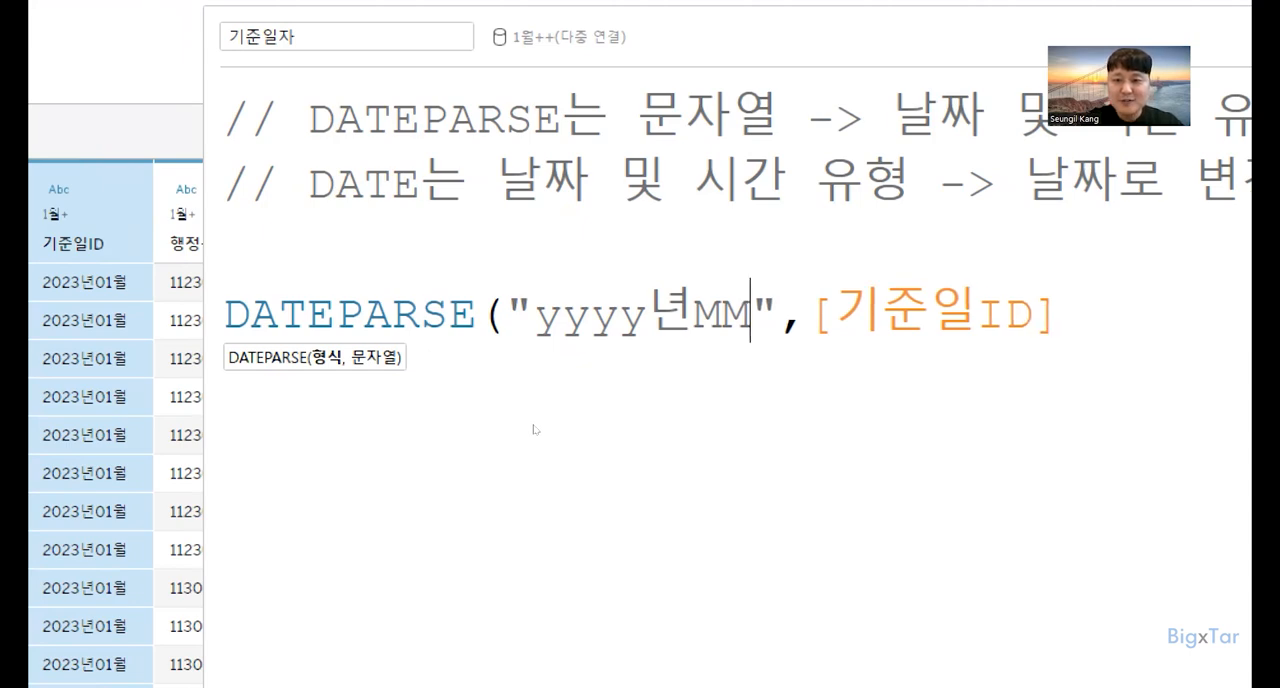
type("월")
key("Right")
key("Right")
key("Right")
key("Right")
key("Right")
key("Right")
key("Right")
key("Right")
key("Right")
type(")")
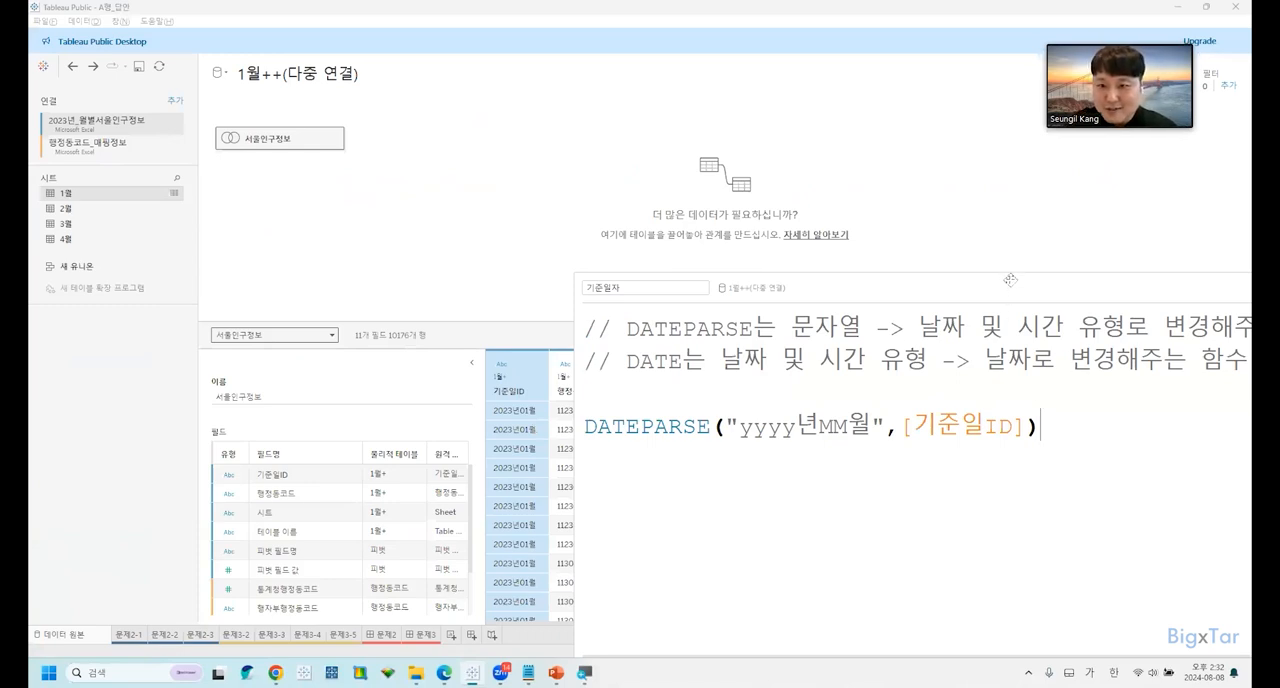
Narrow the calculation editor, move it off the data preview, and apply the DATEPARSE formula to 기준일자.
left_click_drag(1012, 280, 792, 335)
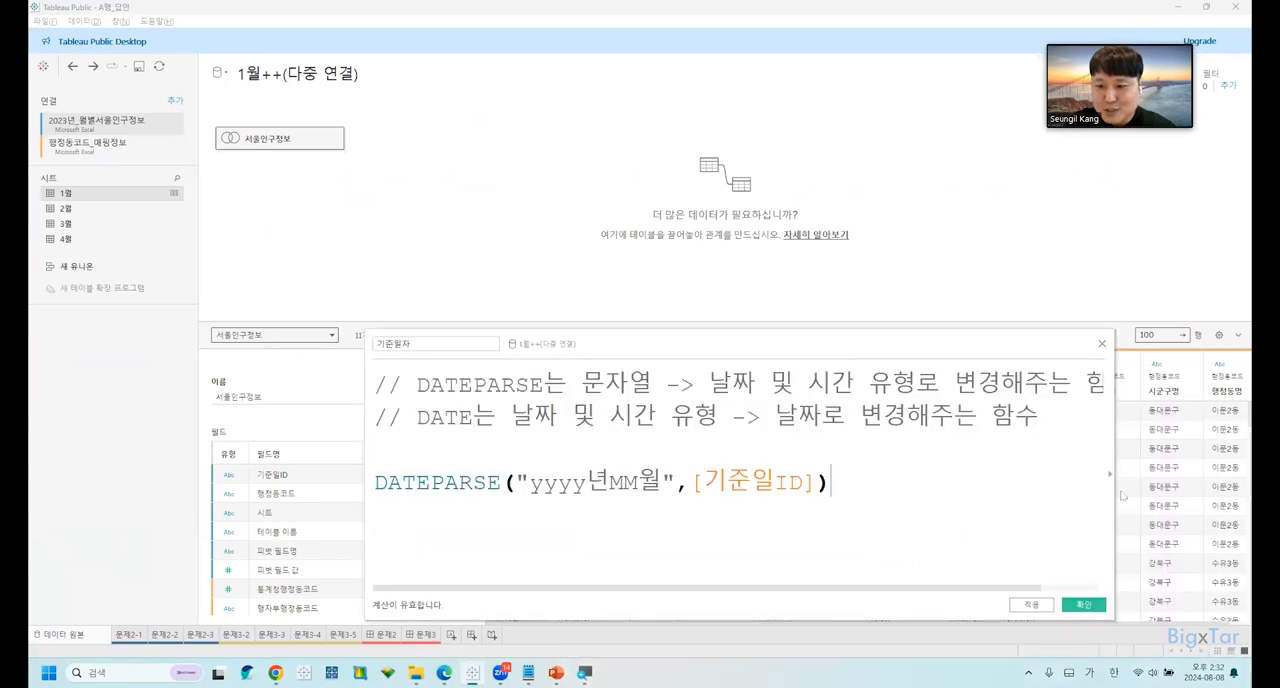
left_click_drag(1111, 497, 891, 496)
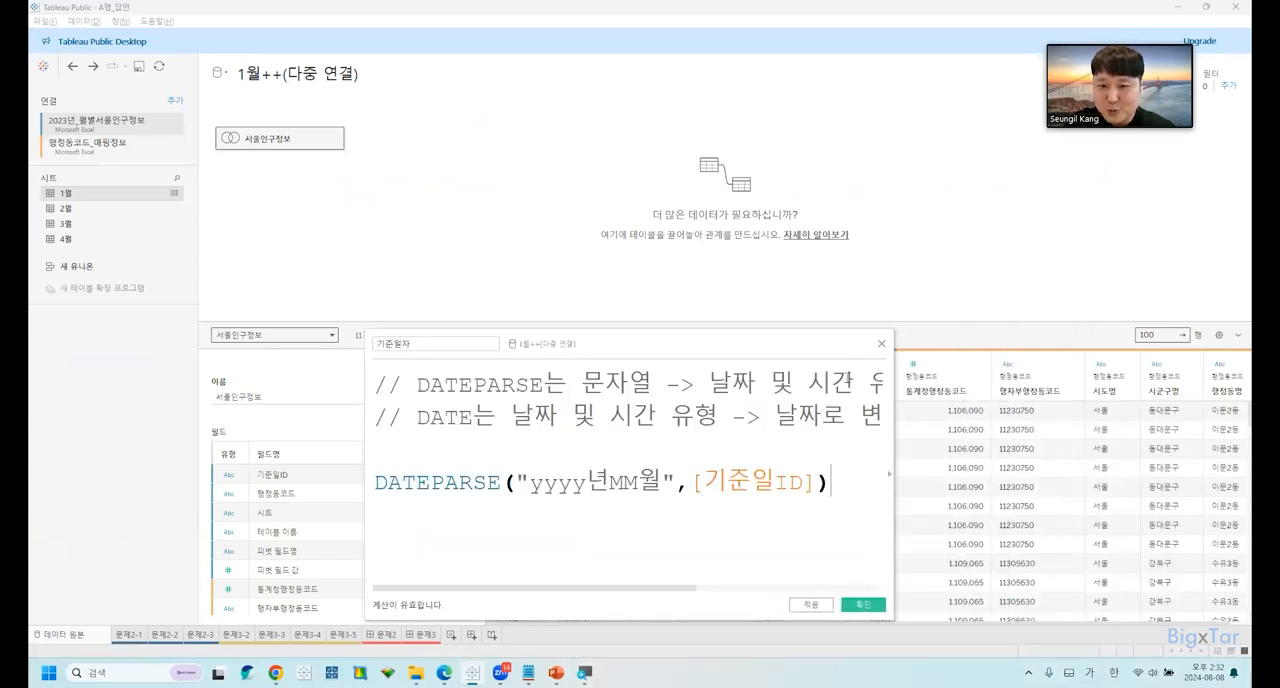
left_click_drag(845, 351, 1184, 347)
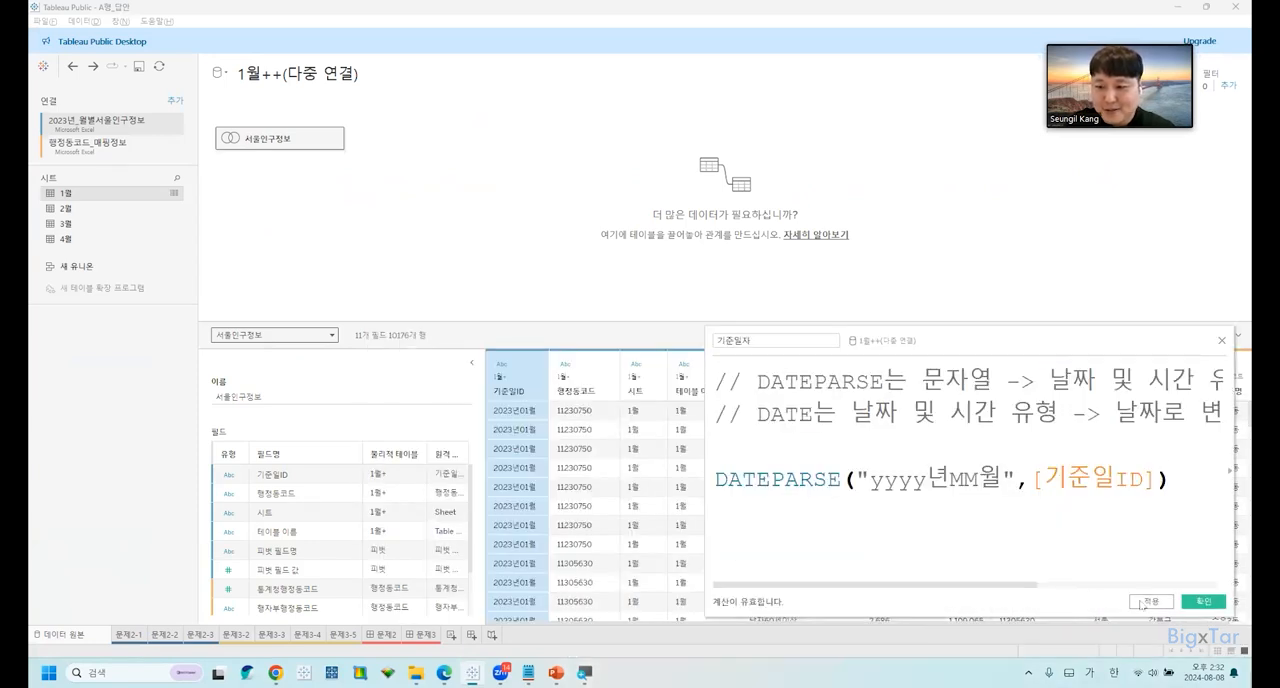
left_click(1148, 602)
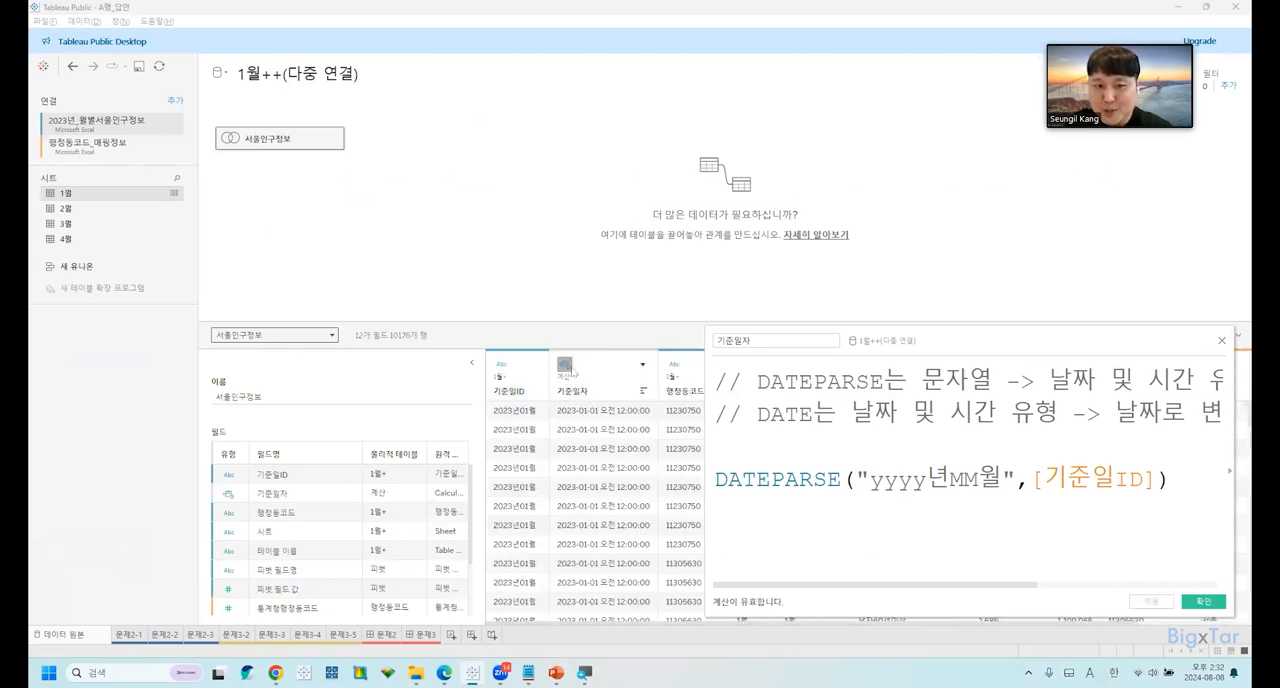
Compare the data type and values of the 기준일자 column with 기준일ID in the data preview.
key("ctrl")
key("ctrl")
key("ctrl")
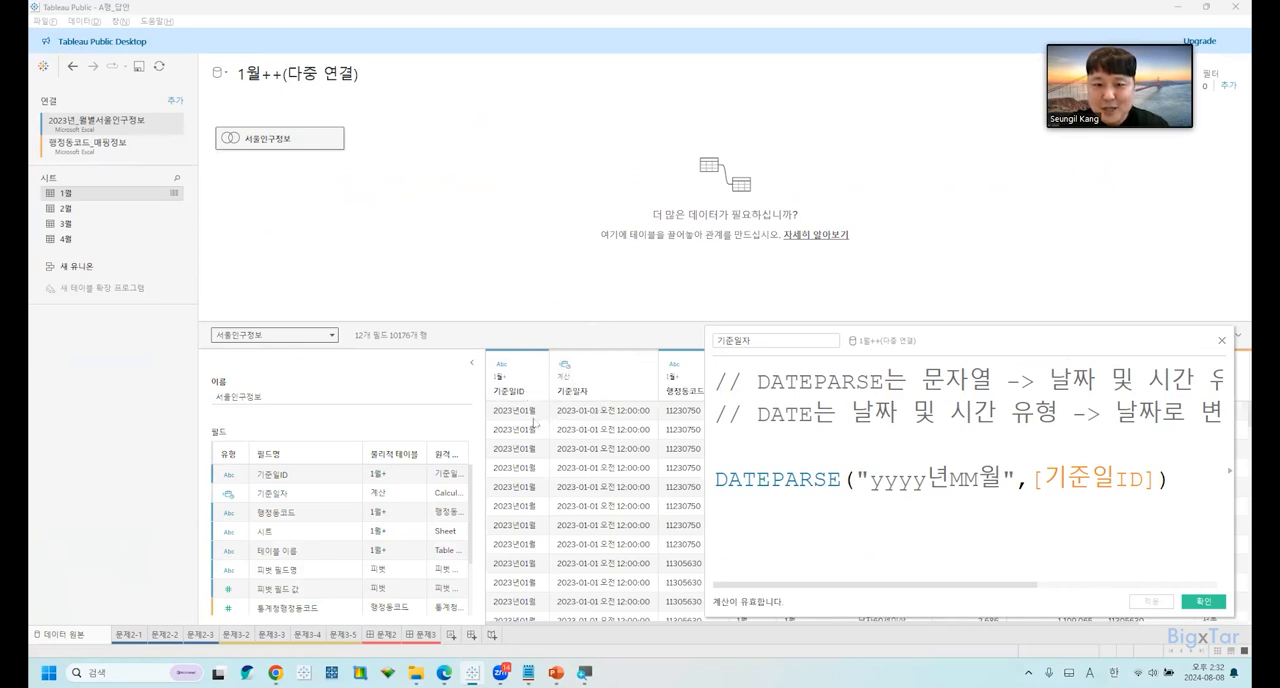
key("ctrl")
key("ctrl")
key("ctrl")
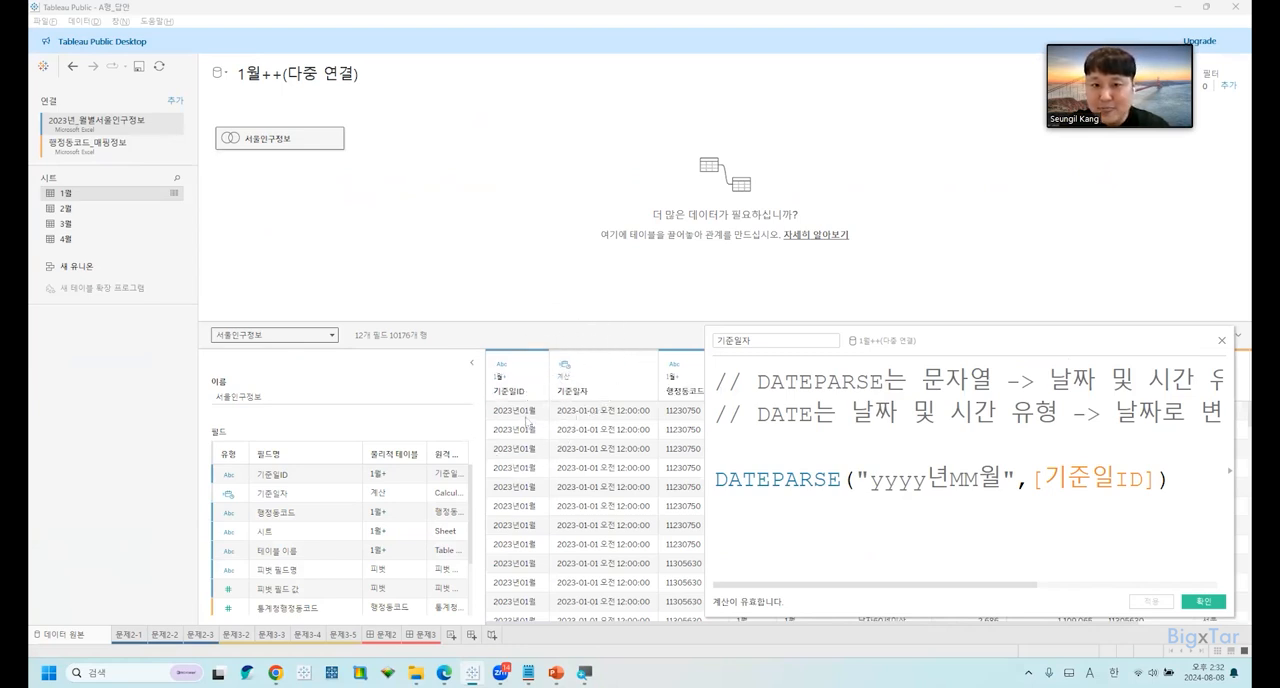
key("ctrl")
key("ctrl")
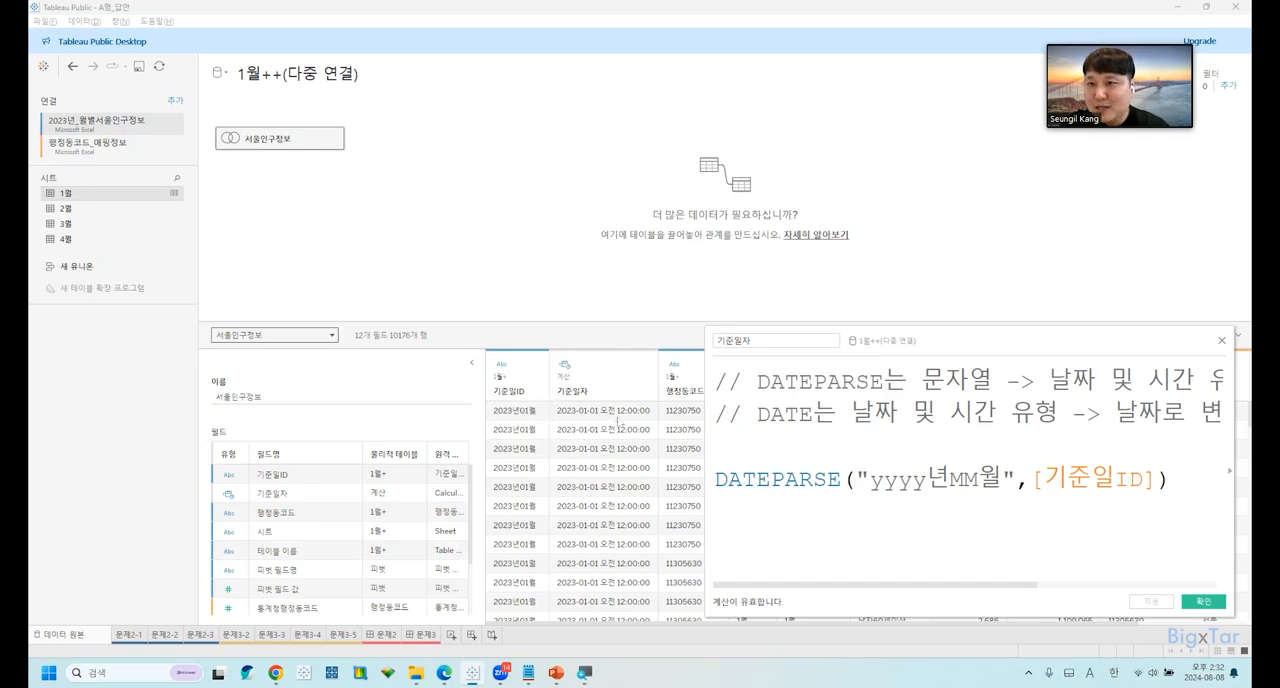
key("ctrl")
key("ctrl")
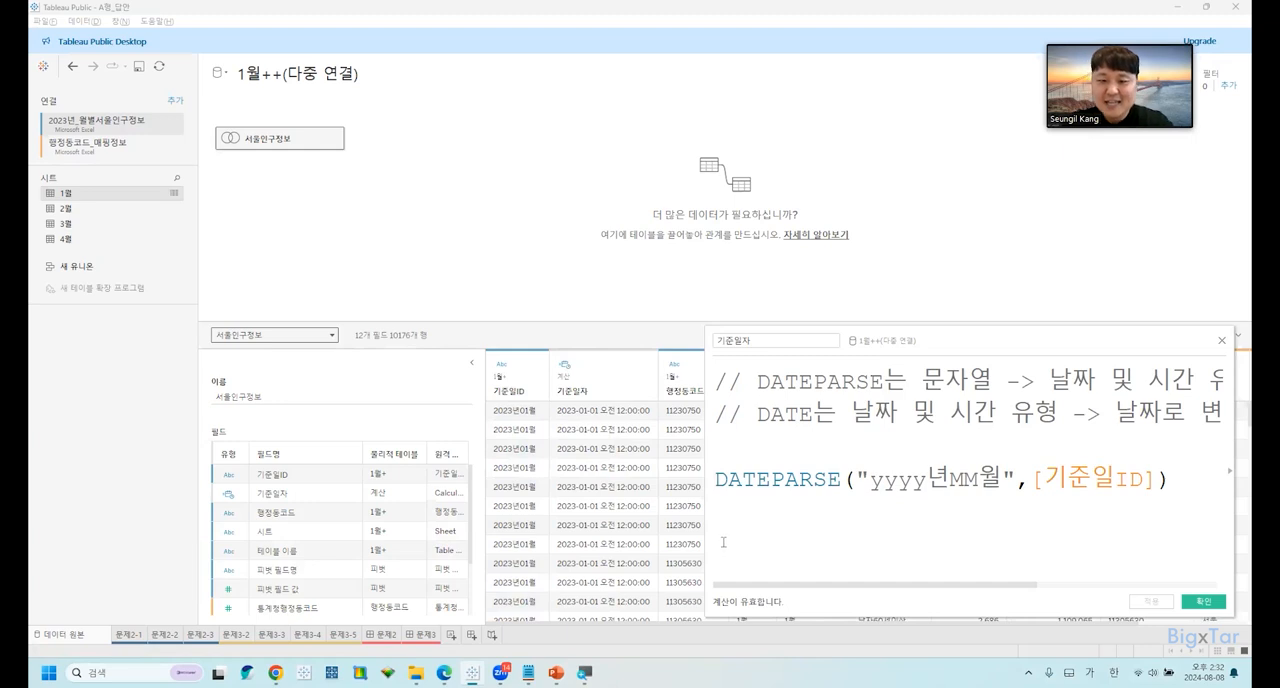
Wrap the formula in DATE() to make DATE(DATEPARSE("yyyy년MM월",[기준일ID])) and apply it to 기준일자.
type("DATE")
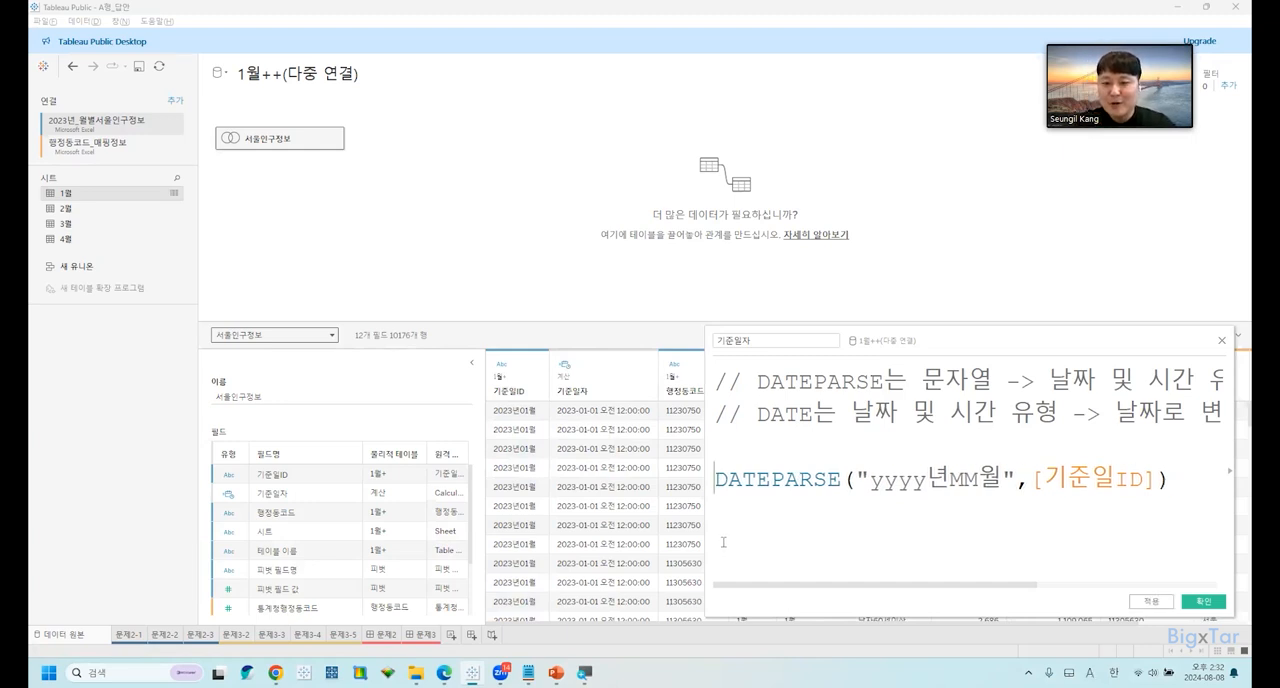
type("(")
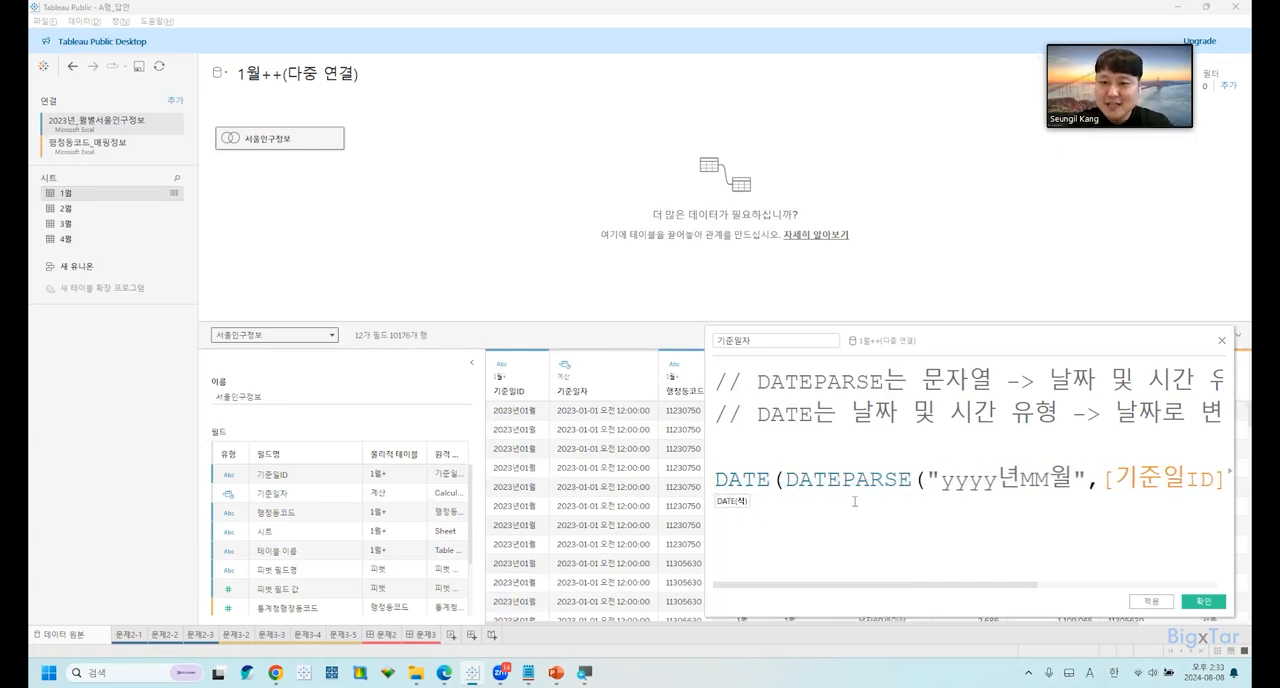
left_click_drag(900, 342, 807, 332)
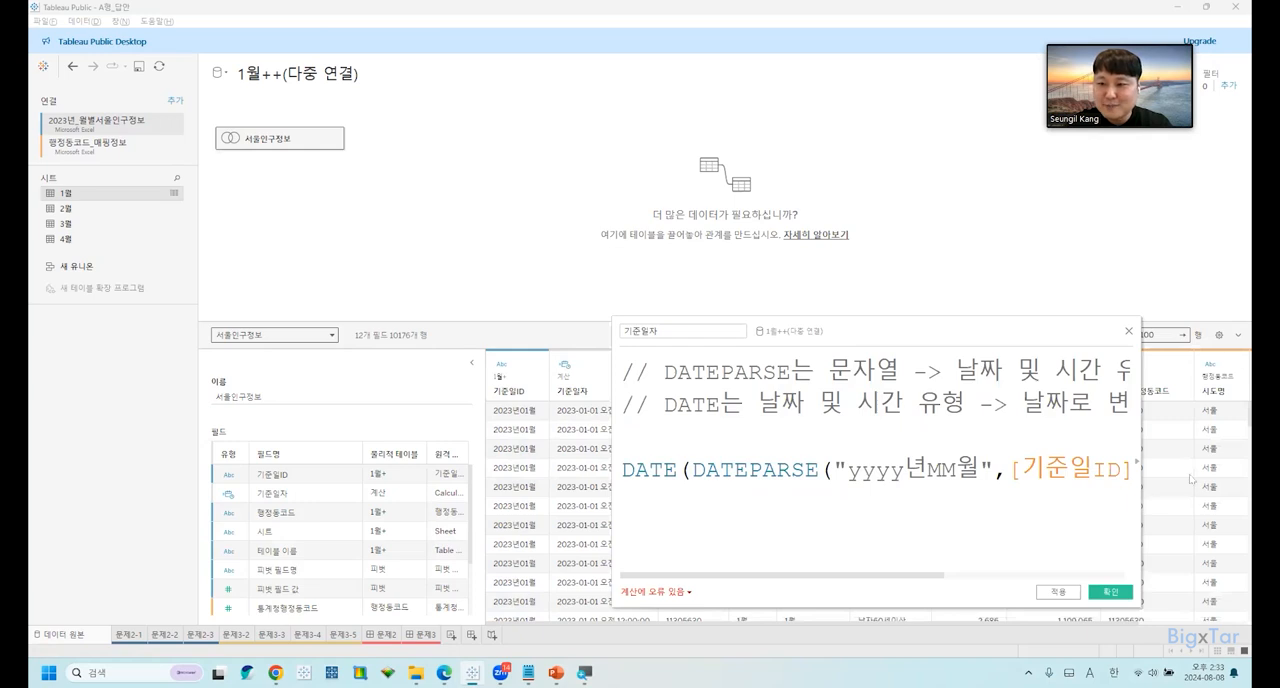
left_click_drag(1141, 494, 1233, 484)
left_click(1179, 469)
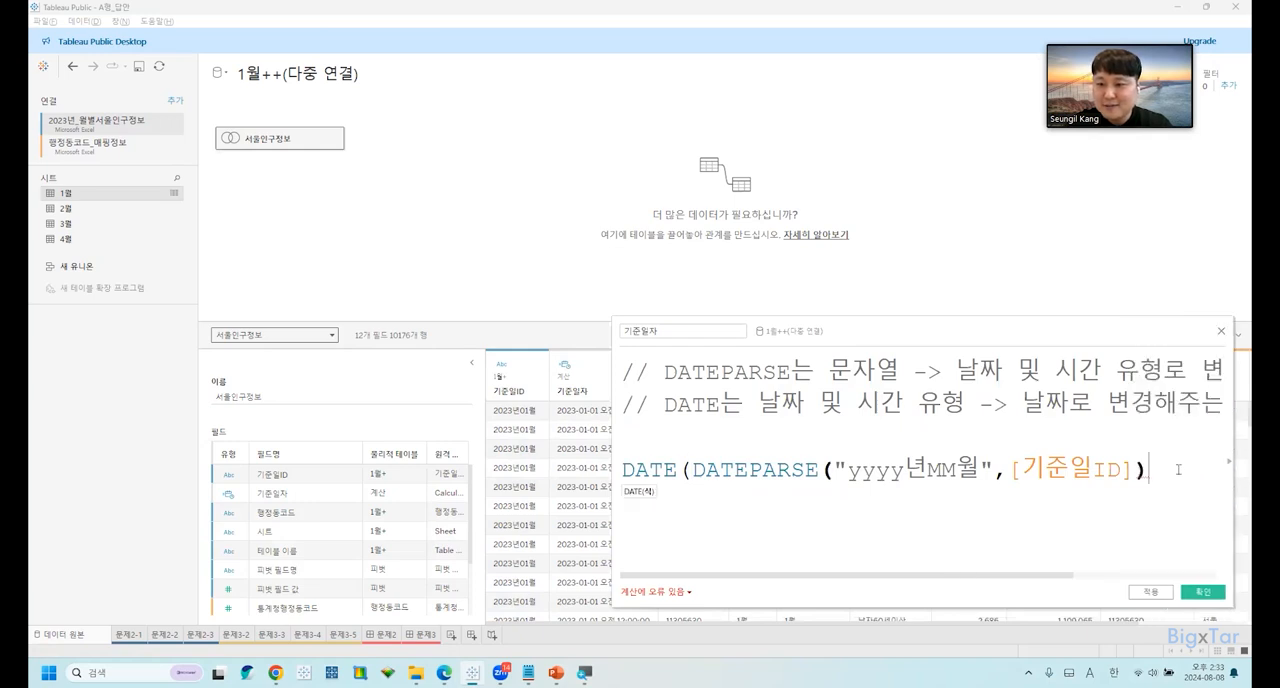
type(")")
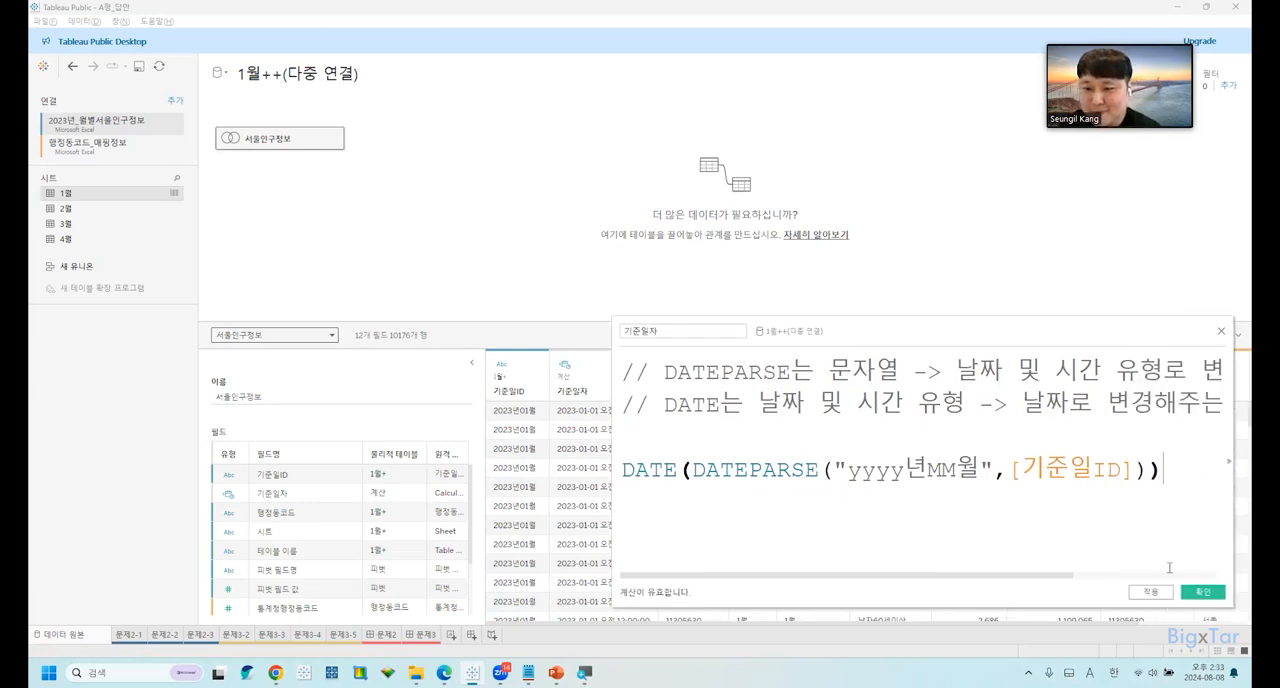
left_click(1150, 591)
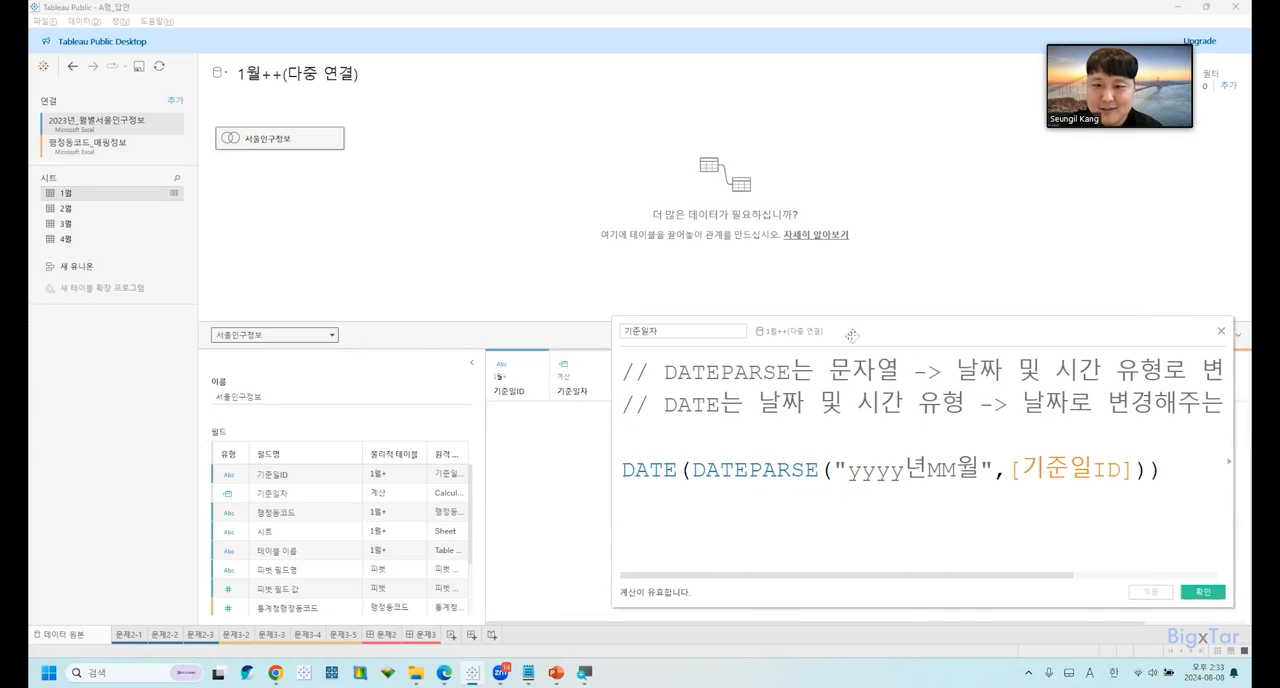
Accept the 기준일자 calculation, select its column in the data preview, and reduce the height of the preview area.
left_click_drag(876, 338, 934, 332)
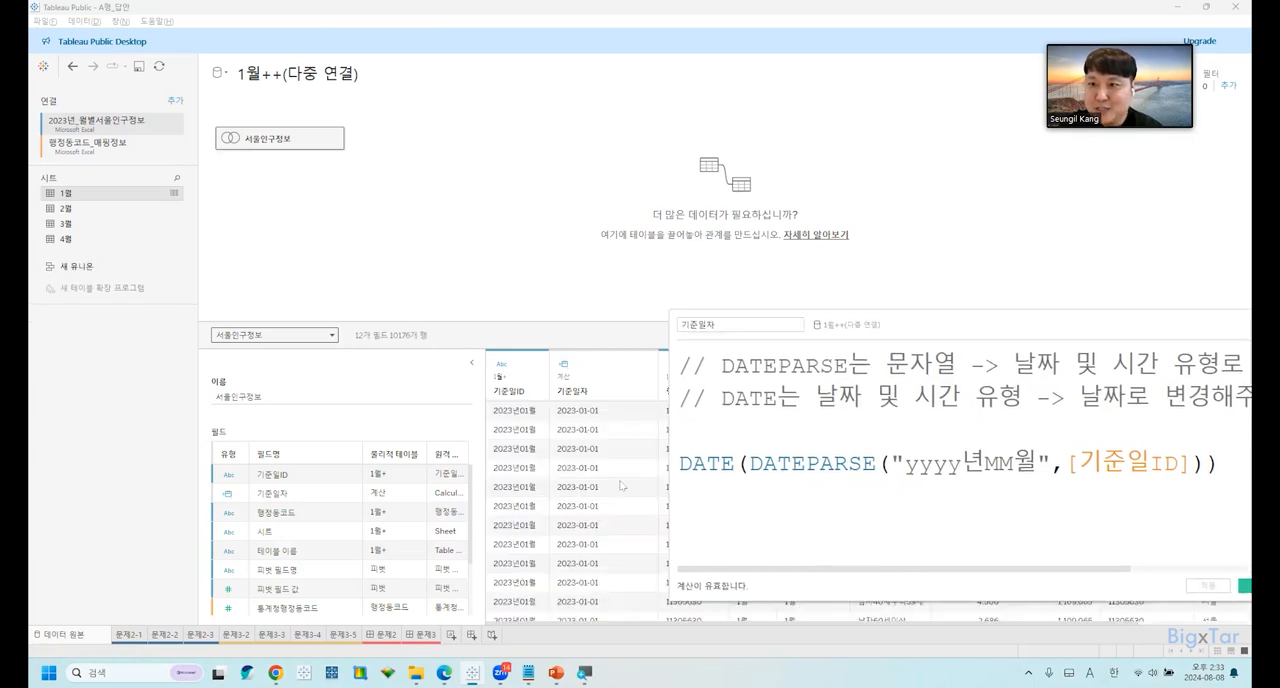
left_click(1238, 586)
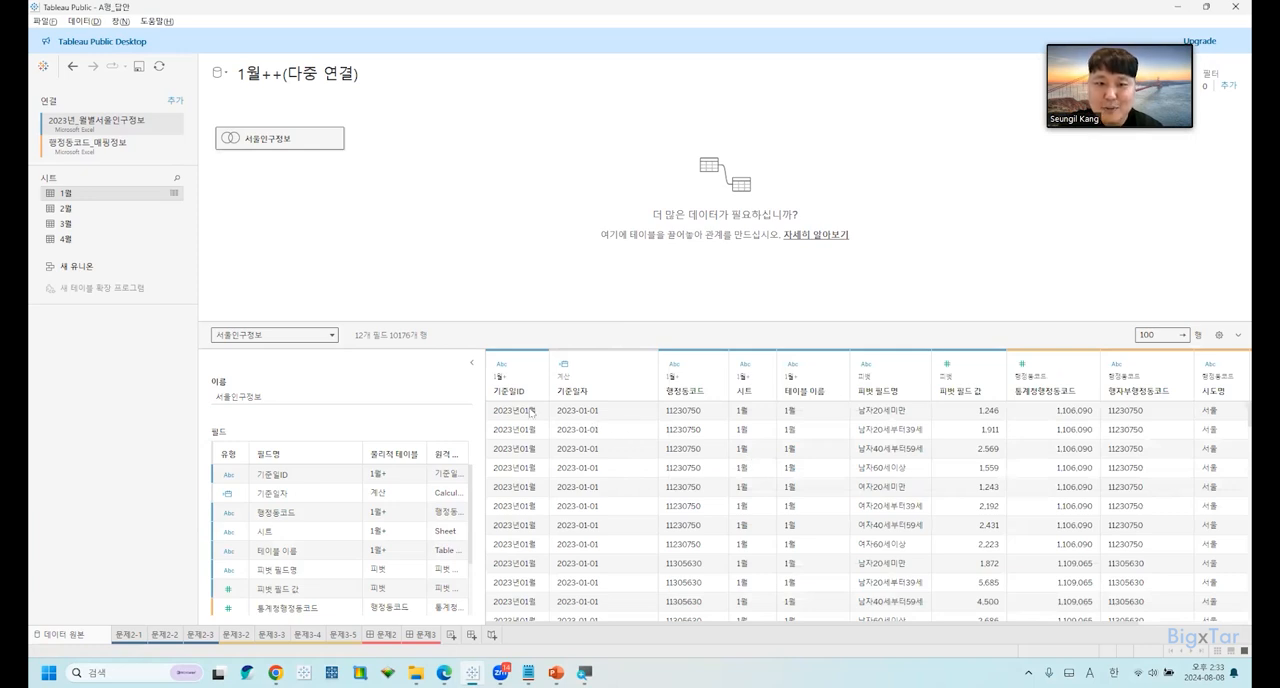
left_click(704, 388)
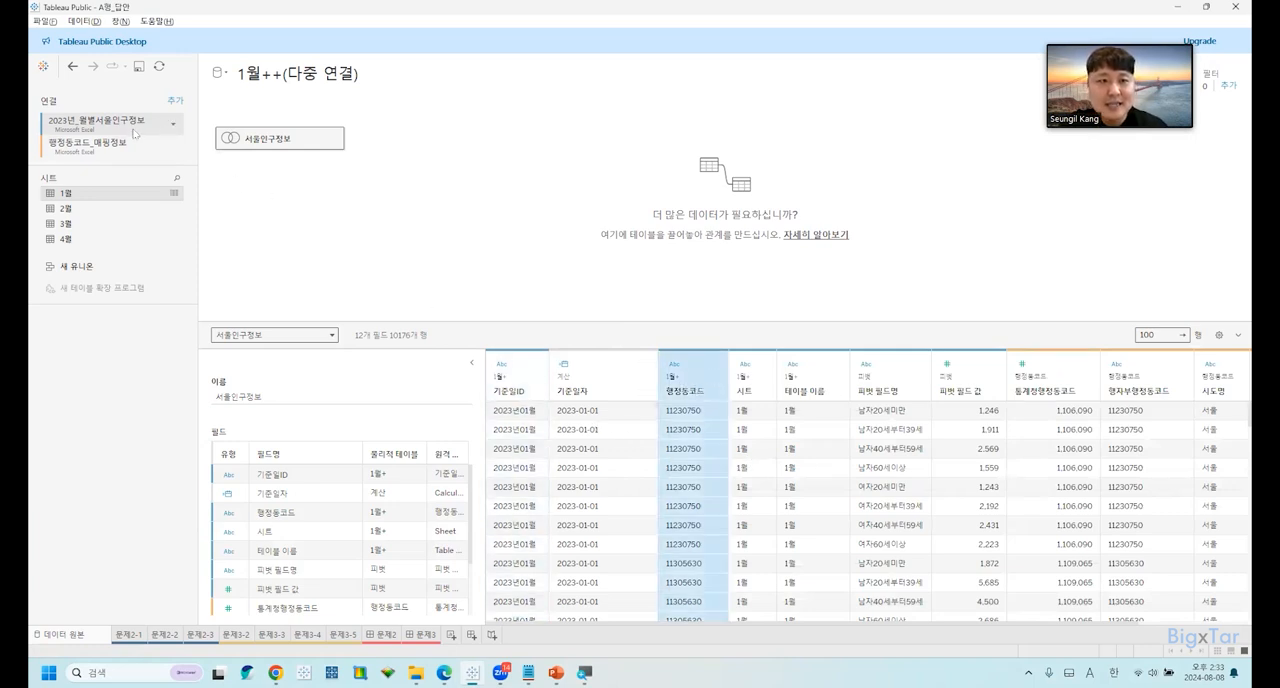
key("ctrl")
key("ctrl")
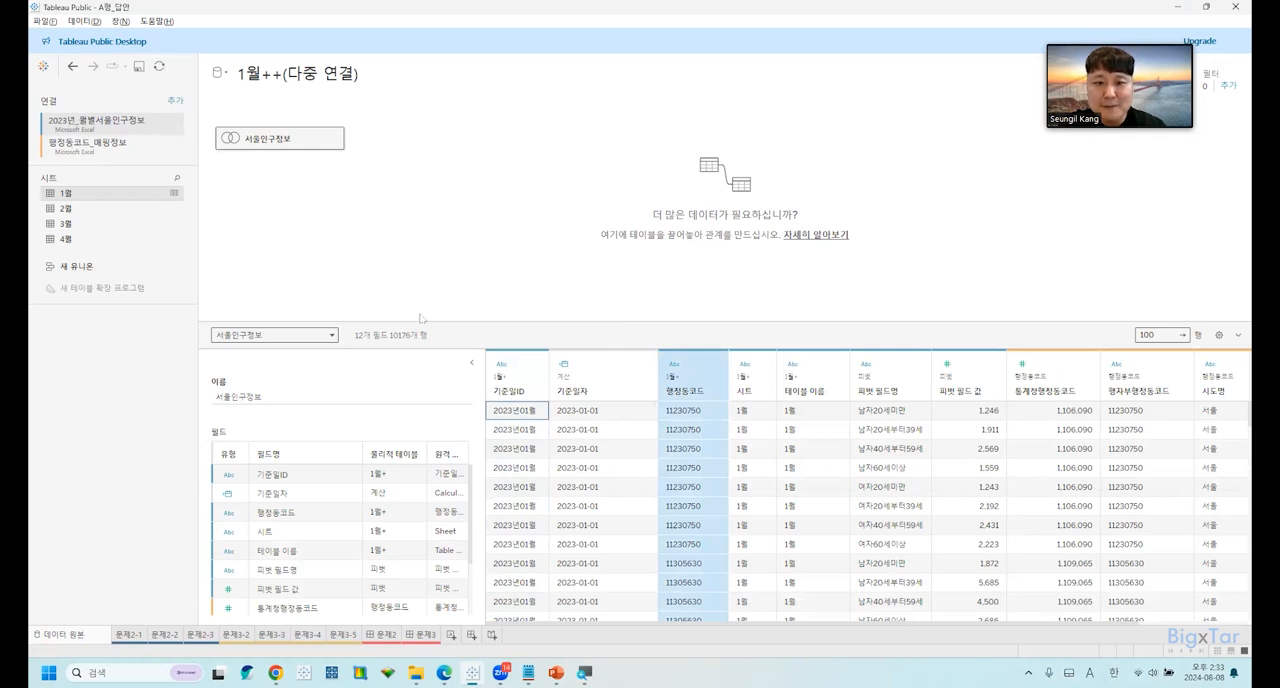
left_click(595, 388)
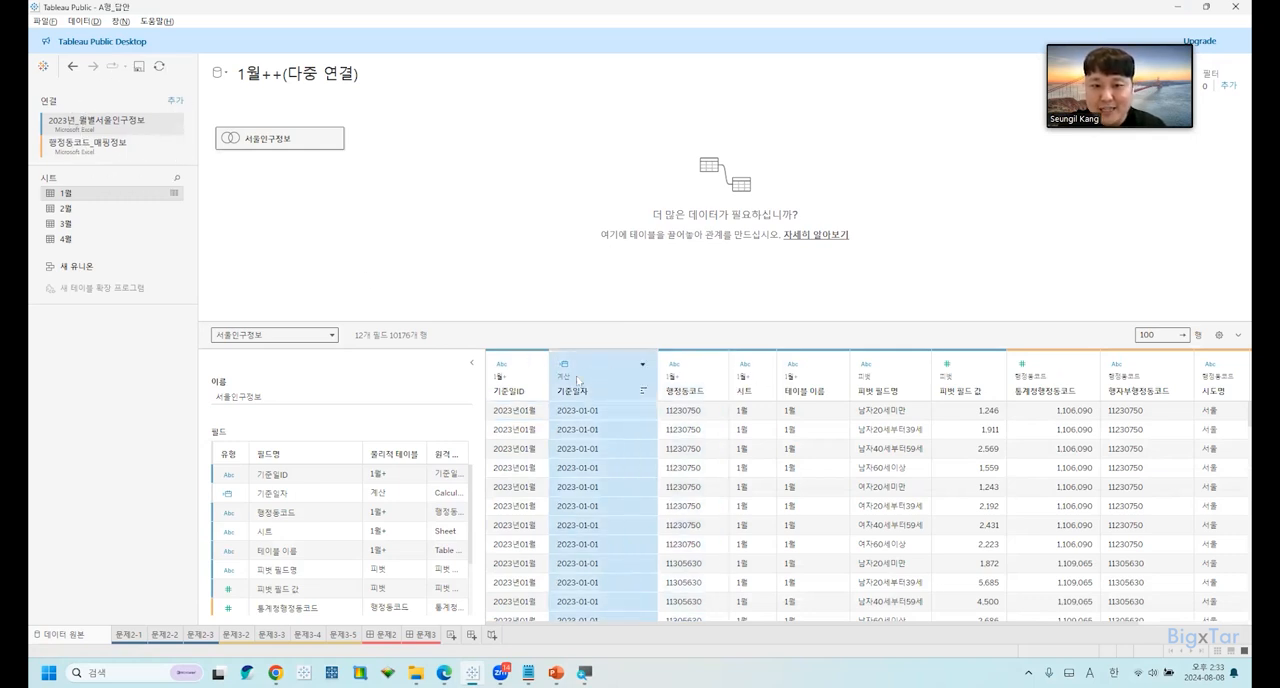
left_click(575, 354)
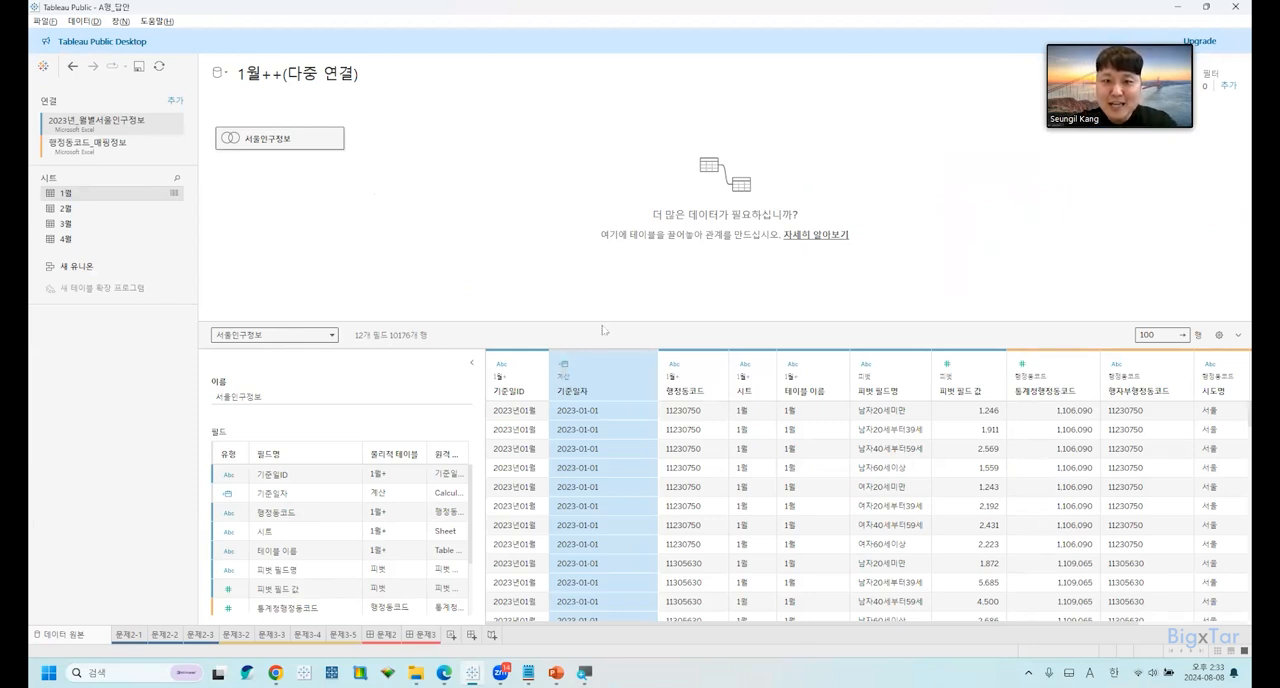
left_click_drag(605, 322, 606, 356)
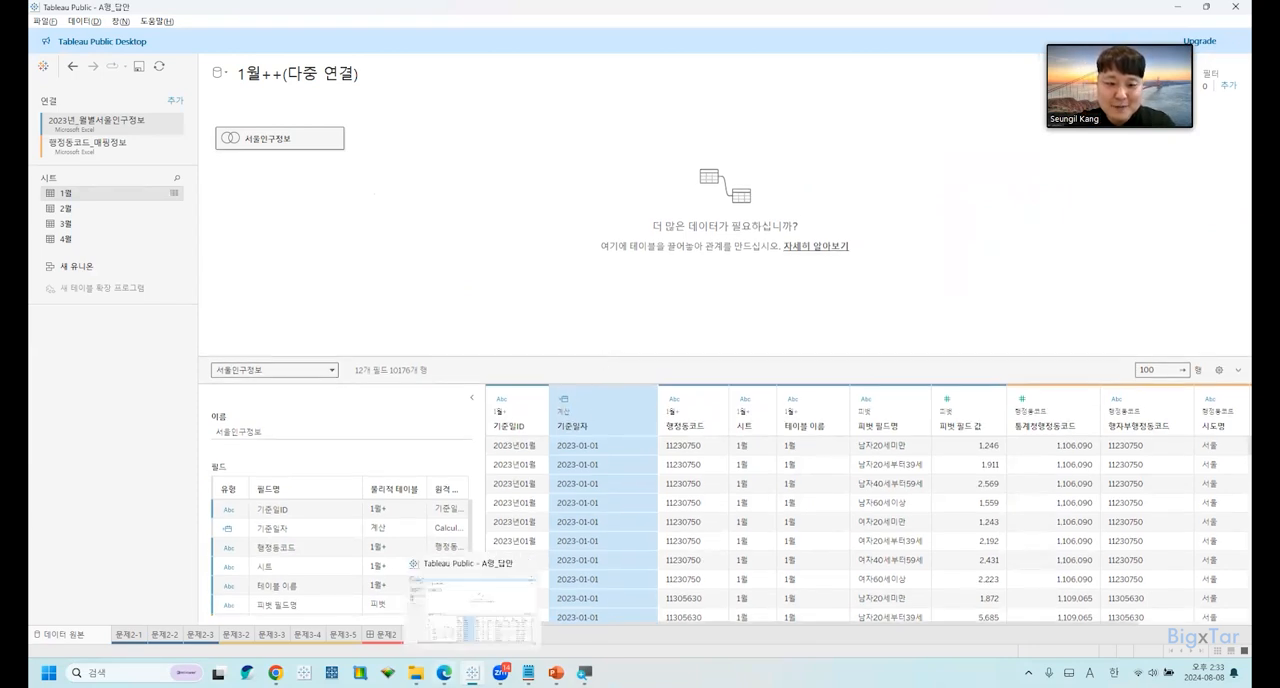
Switch to Edge and find DATEPARSE among the 날짜 및 시간 함수 on page 9 of the 출제기준 PDF.
mouse_move(444, 670)
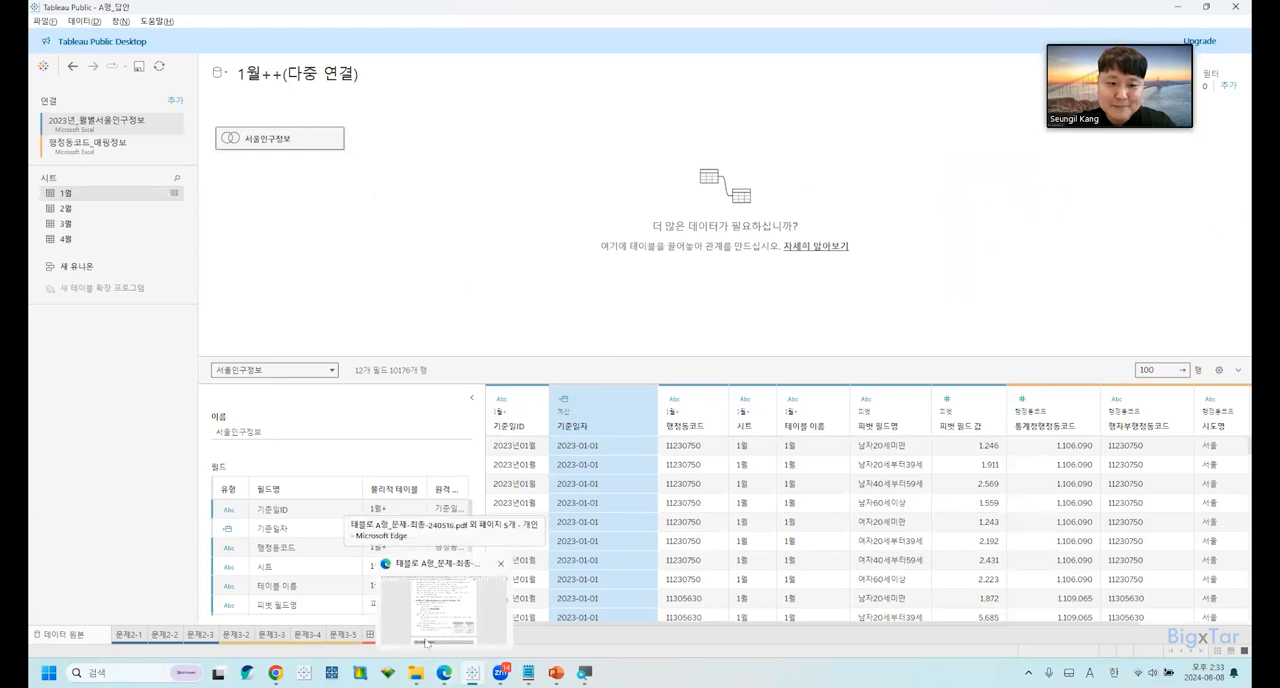
left_click(437, 637)
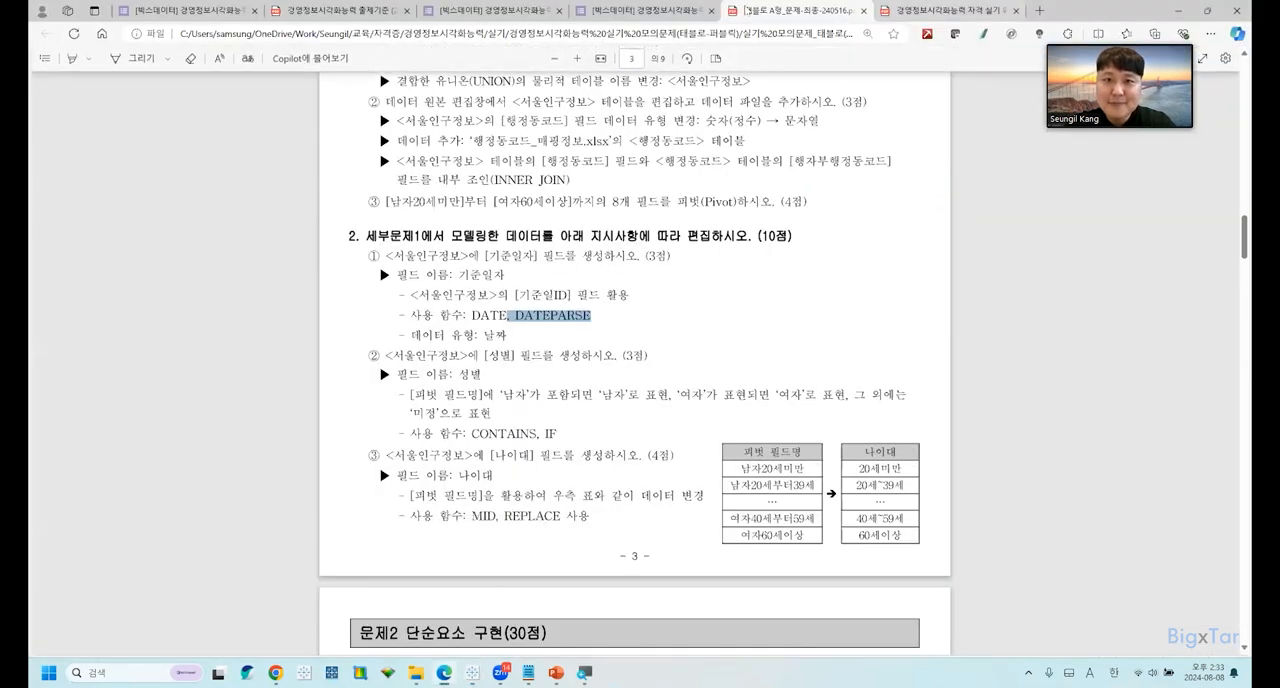
left_click(330, 10)
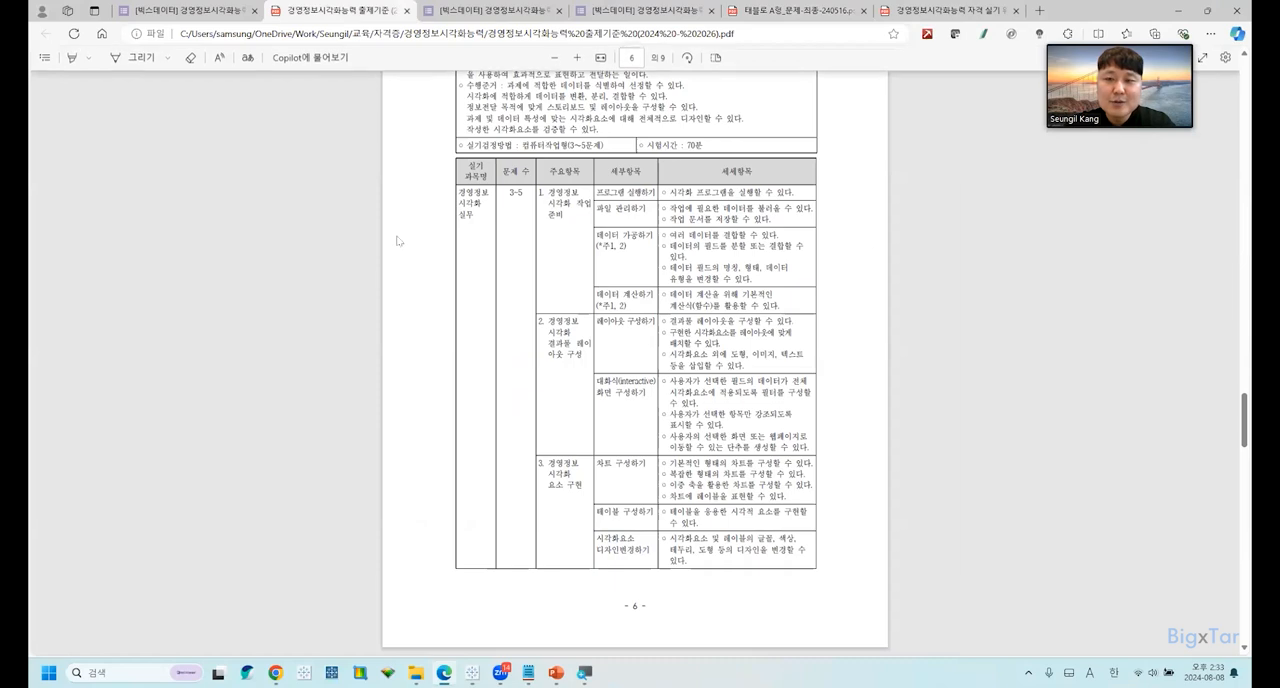
scroll(550, 228, "up", 2)
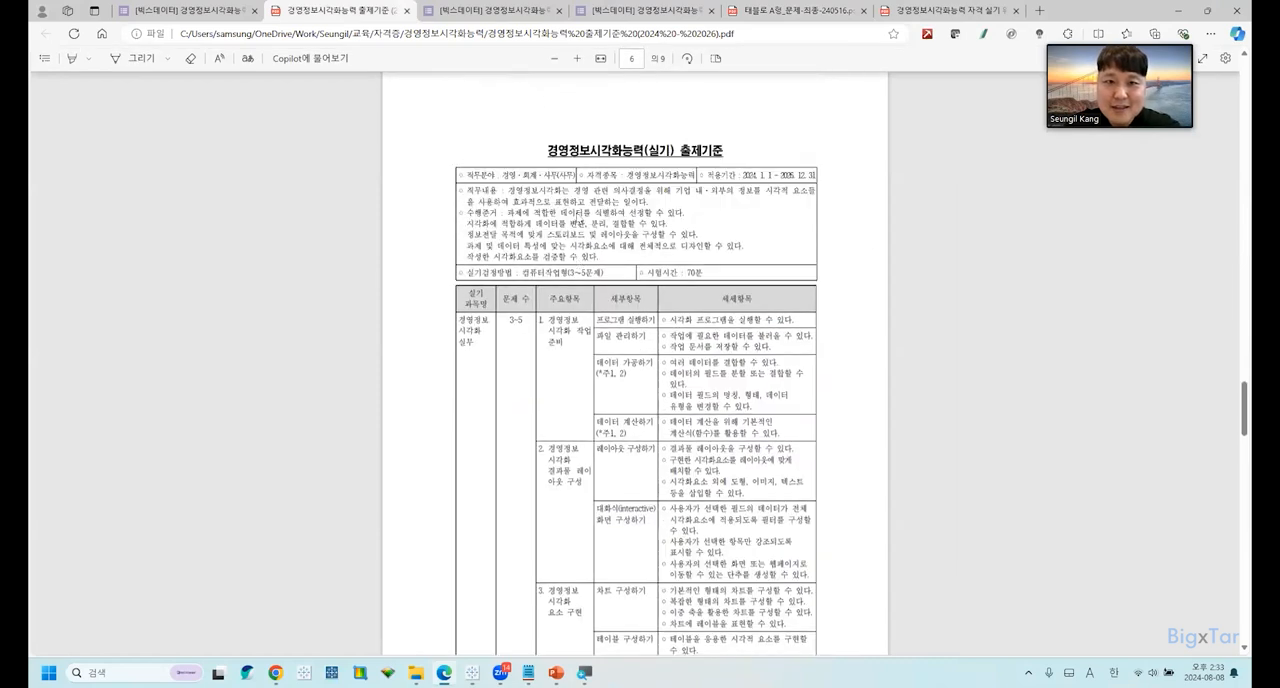
scroll(621, 260, "down", 20)
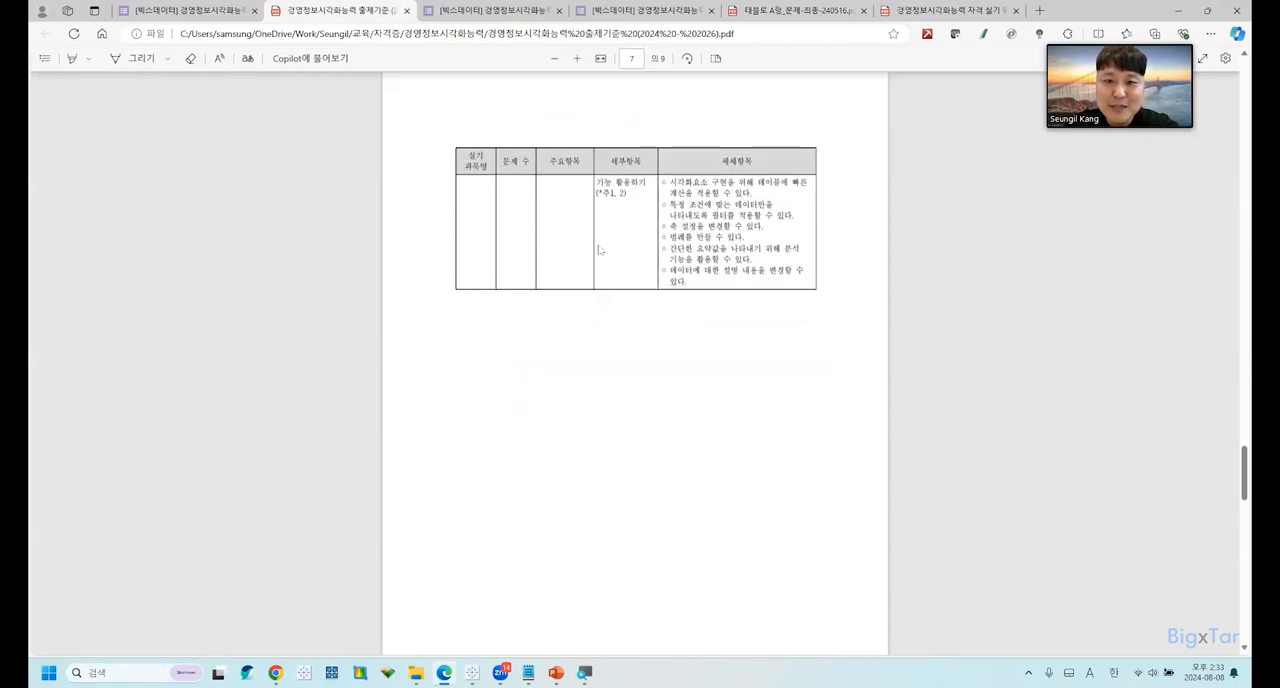
scroll(621, 260, "down", 5)
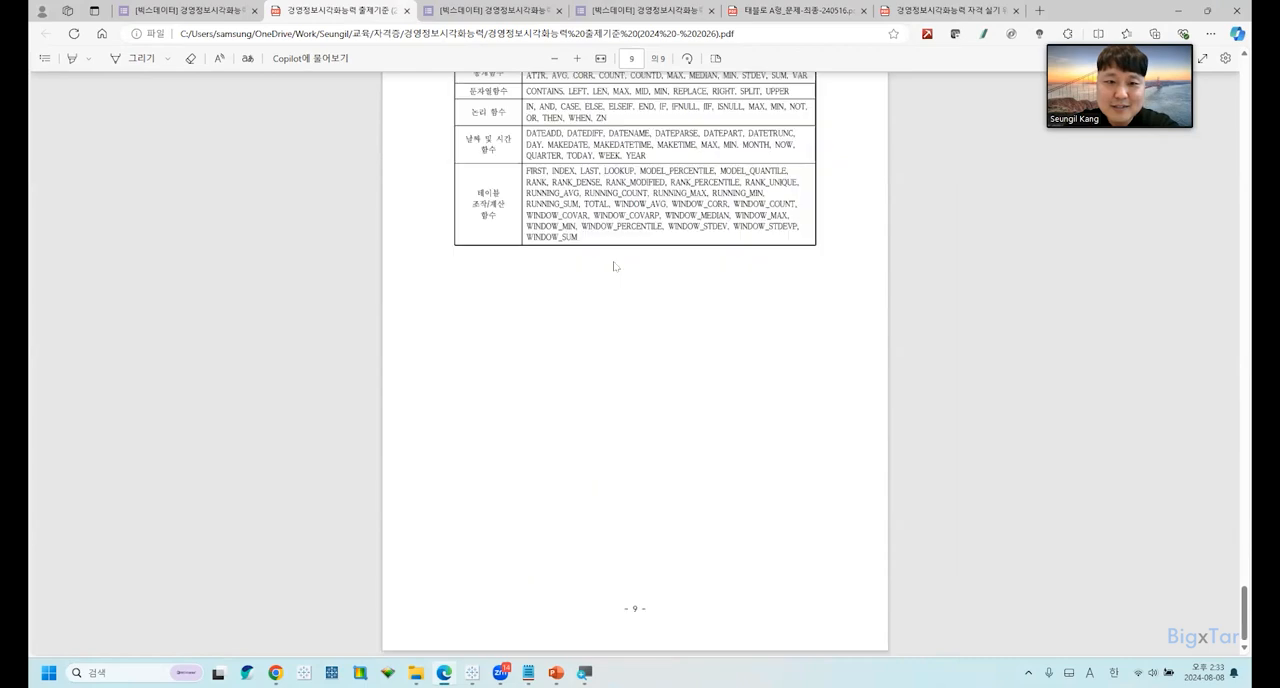
scroll(608, 275, "up", 1)
scroll(608, 275, "up", 5)
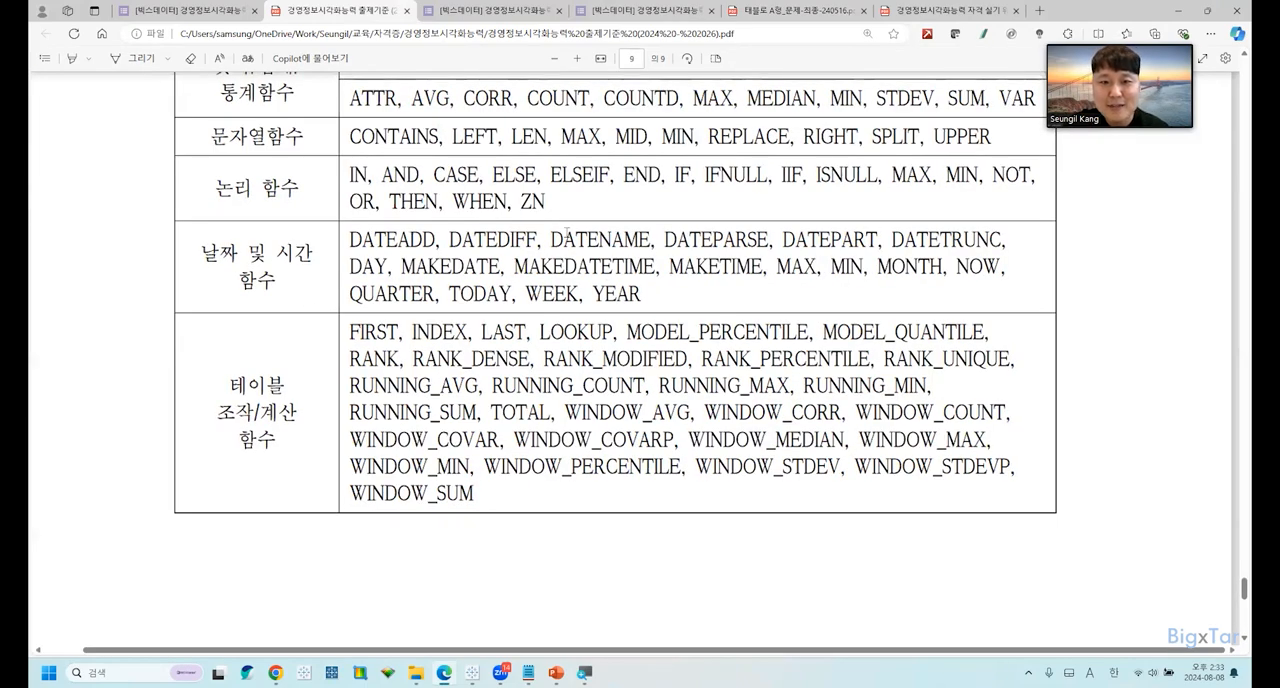
left_click_drag(662, 240, 768, 240)
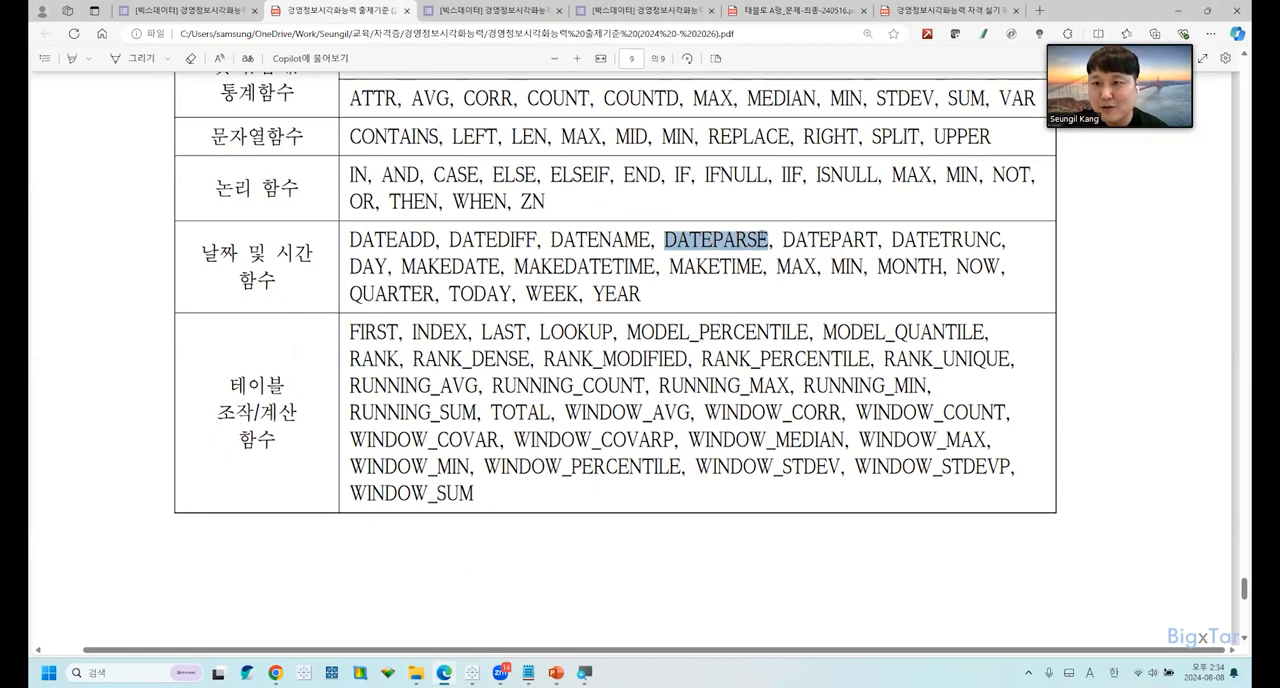
left_click(677, 297)
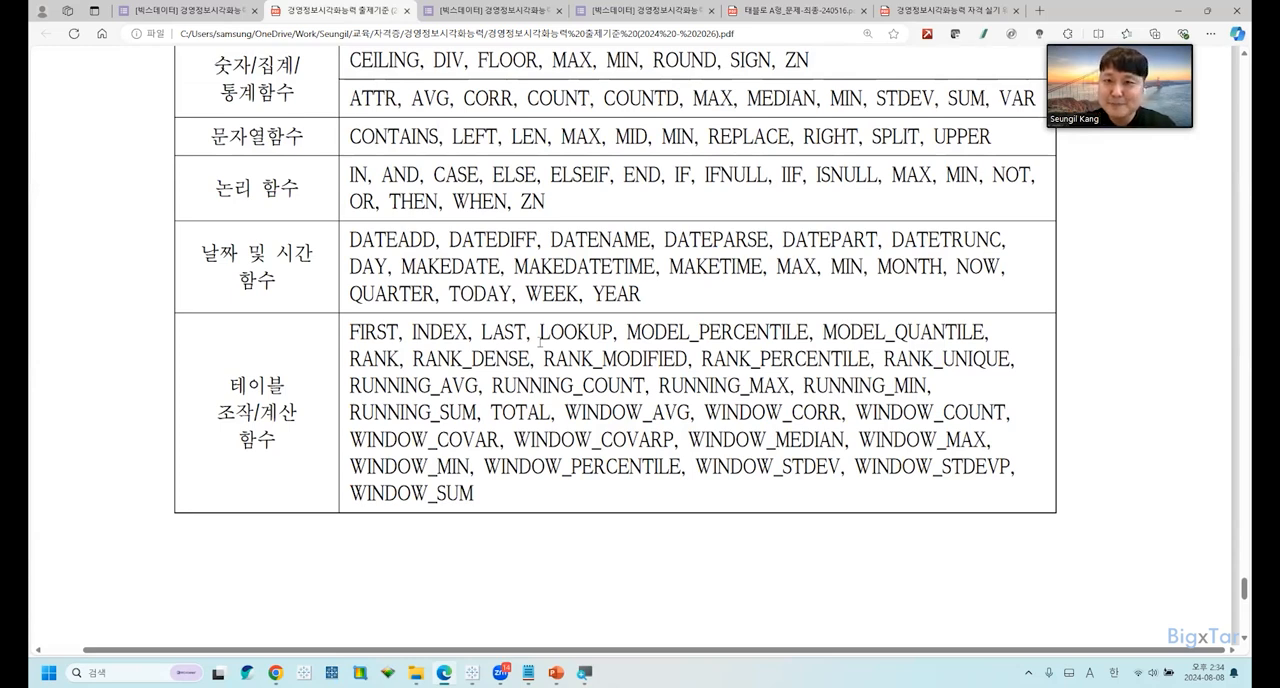
key("alt+Tab")
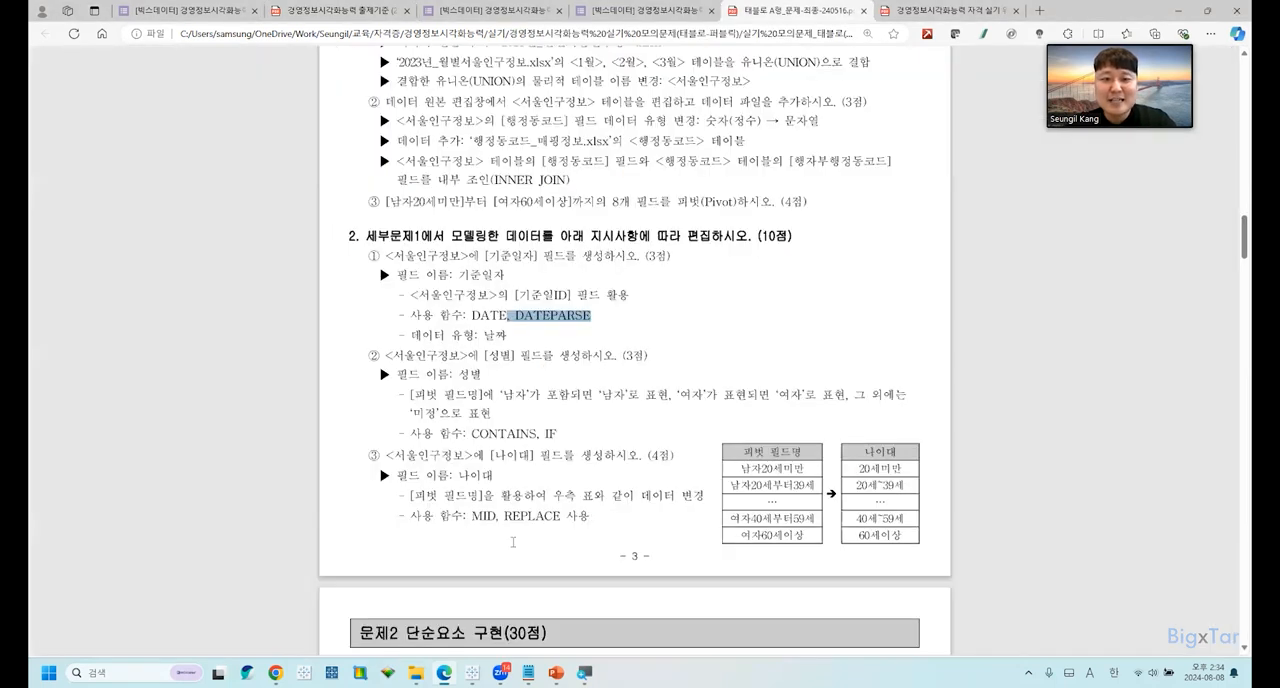
Switch to Tableau, narrow the 기준일자 column in the data preview, and check its data type.
mouse_move(472, 673)
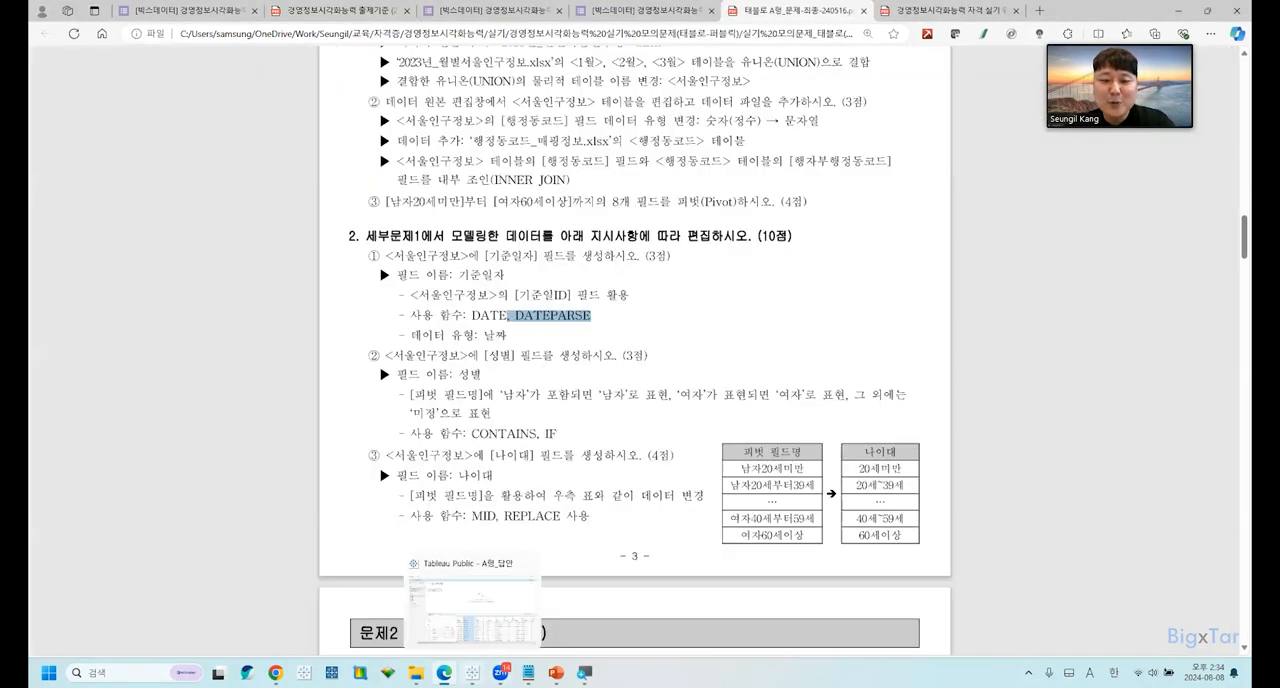
left_click(492, 613)
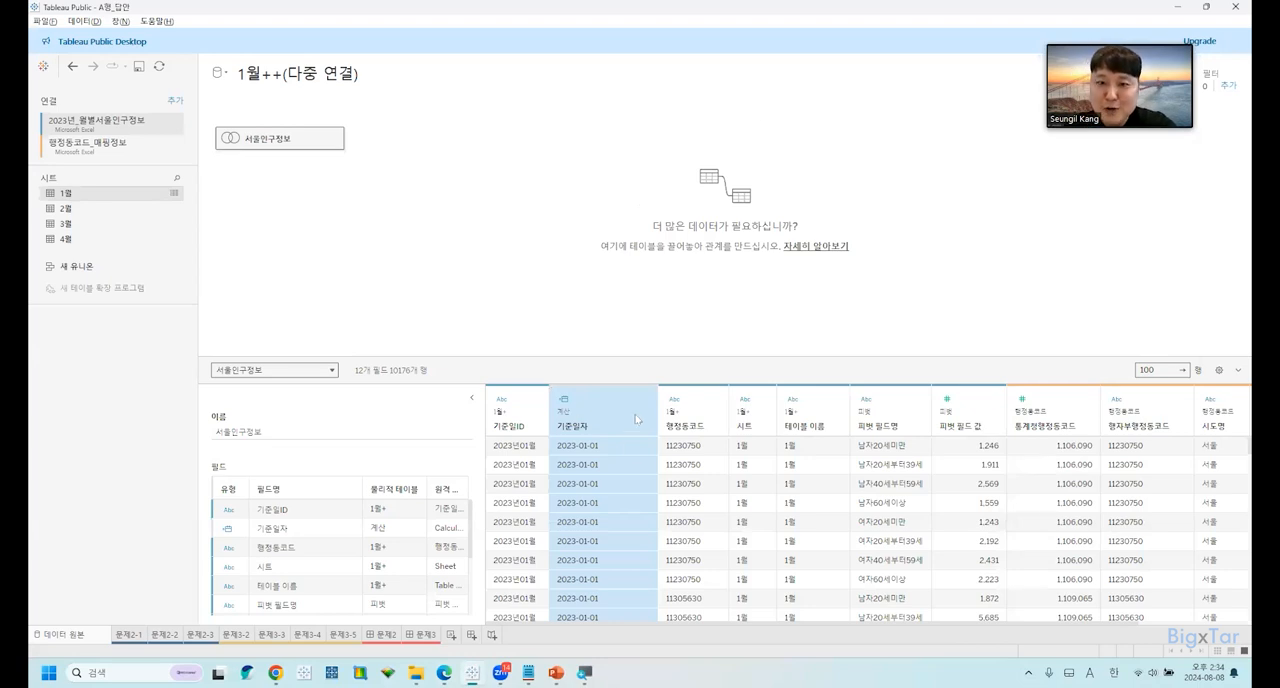
left_click_drag(657, 405, 636, 407)
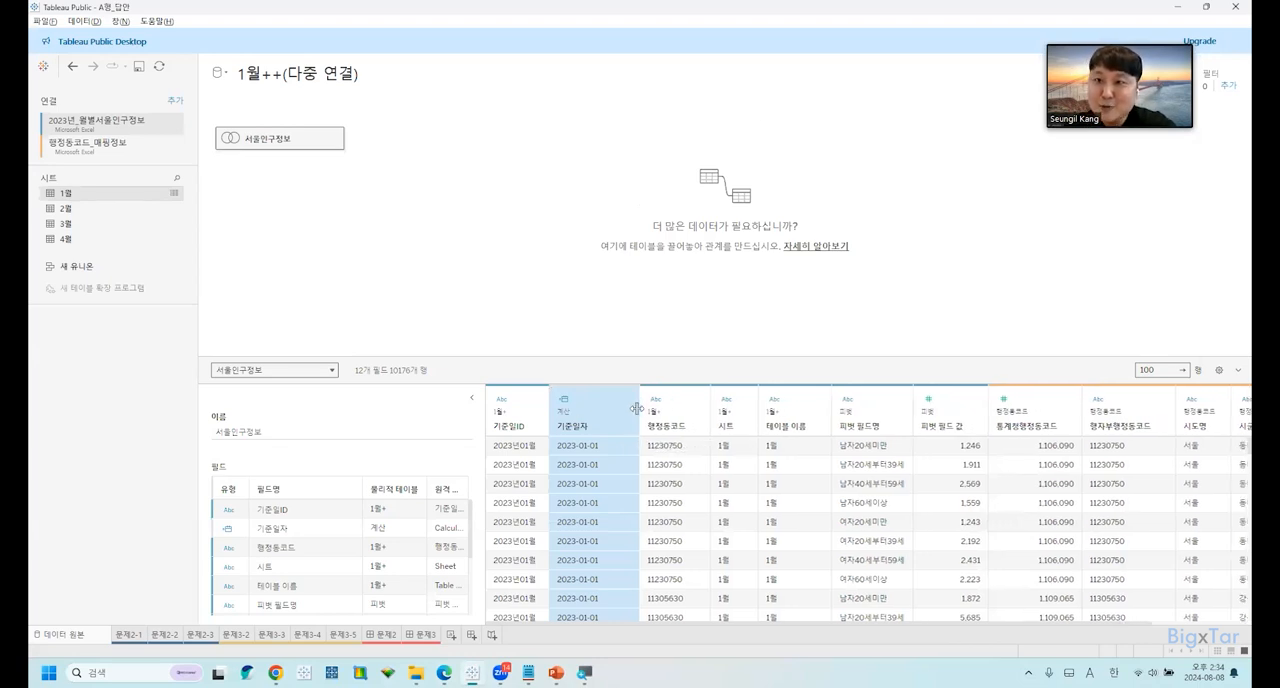
left_click(563, 401)
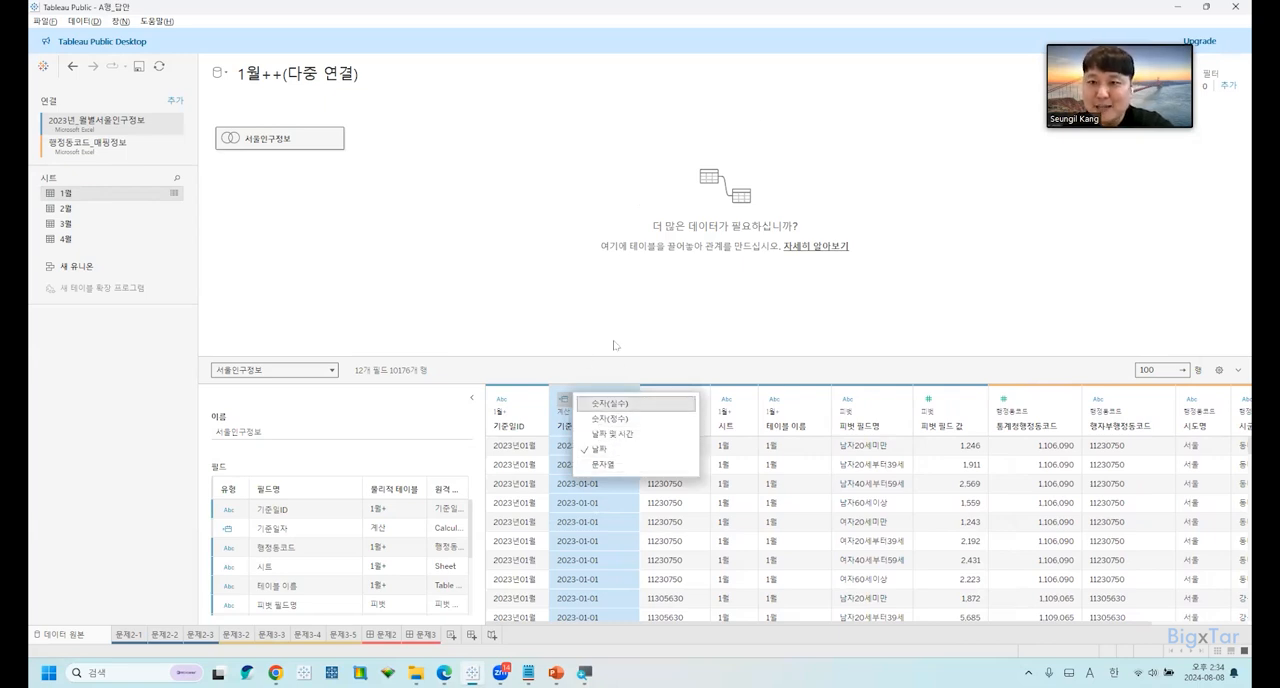
left_click(613, 346)
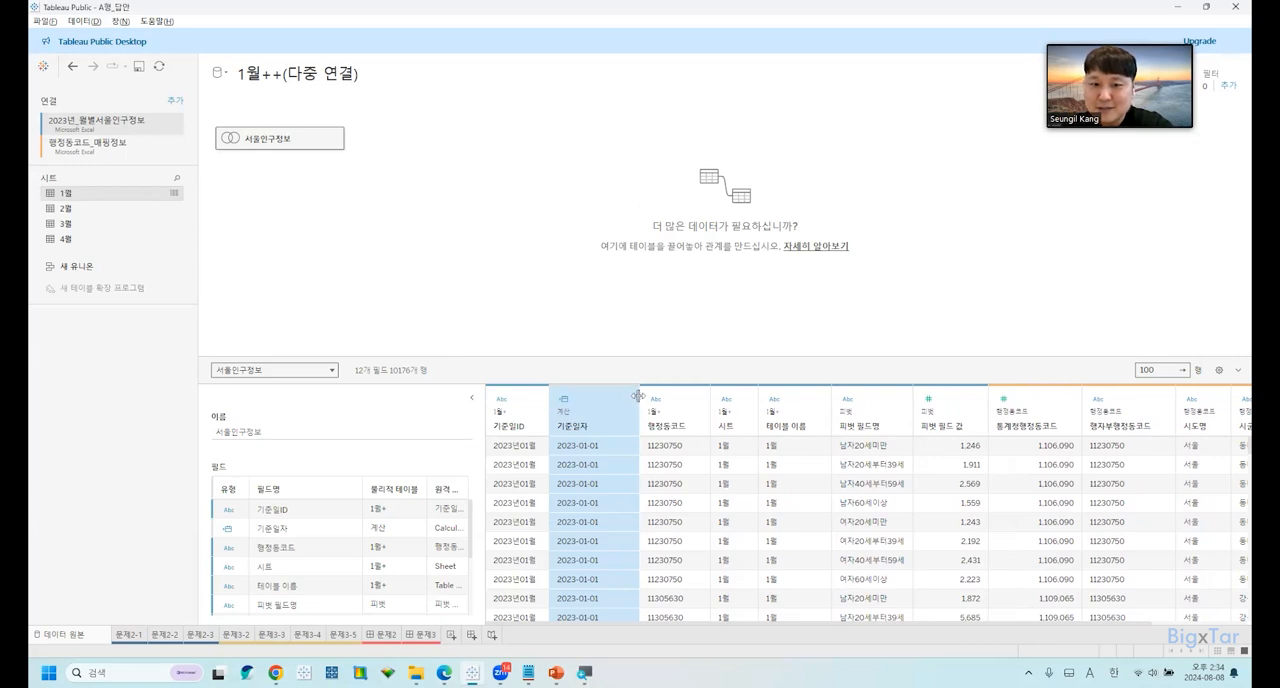
left_click_drag(639, 396, 631, 396)
Switch to the exam PDF in Edge and read the requirements for the 기준일자 and 성별 fields in 세부문제 2.
mouse_move(500, 672)
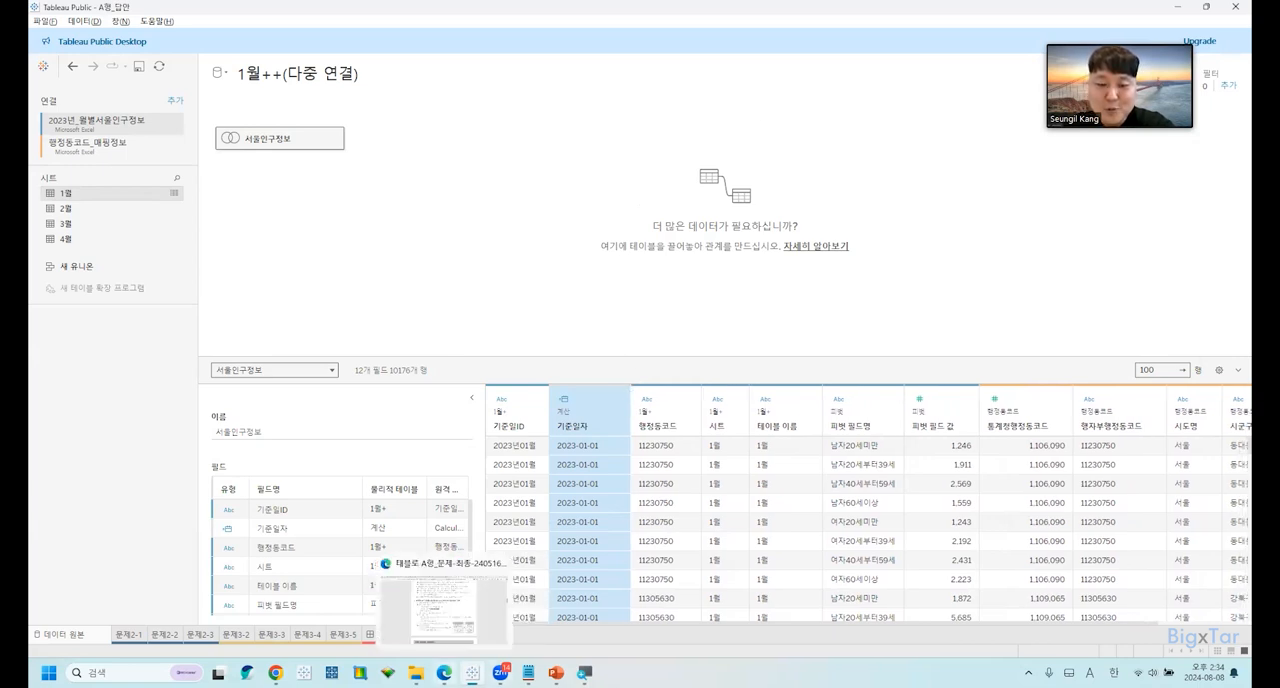
left_click(472, 613)
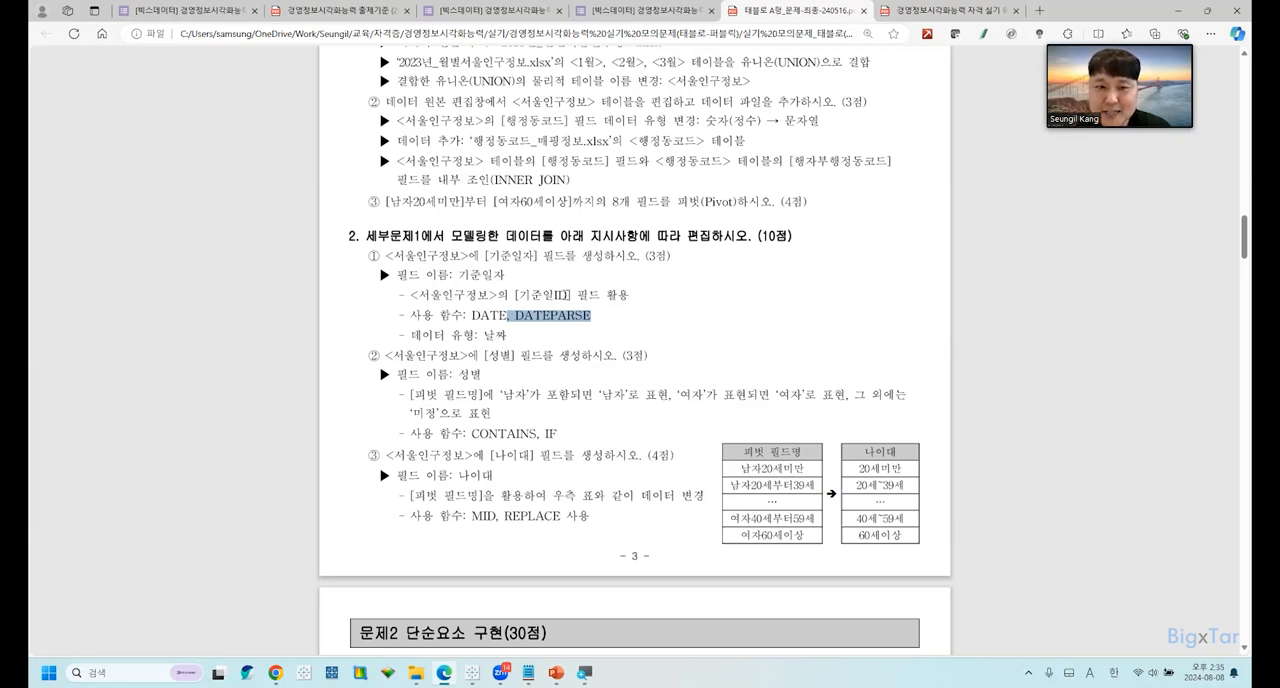
left_click(565, 323)
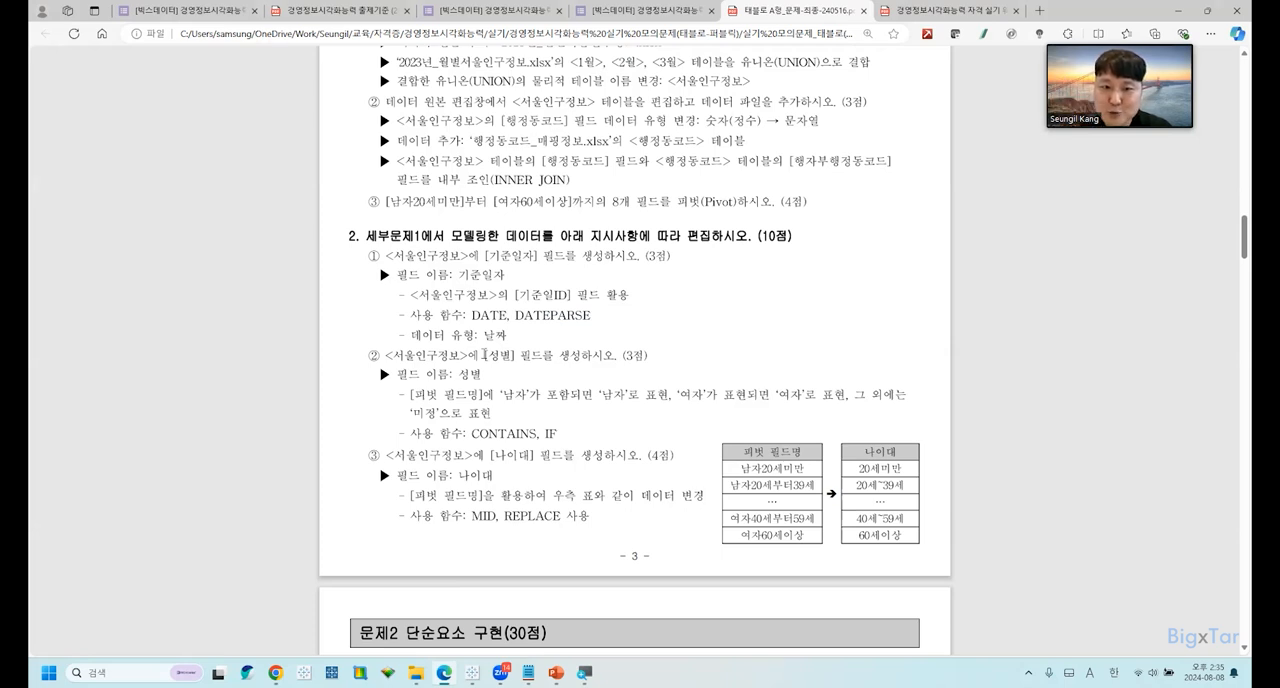
scroll(484, 354, "down", 2)
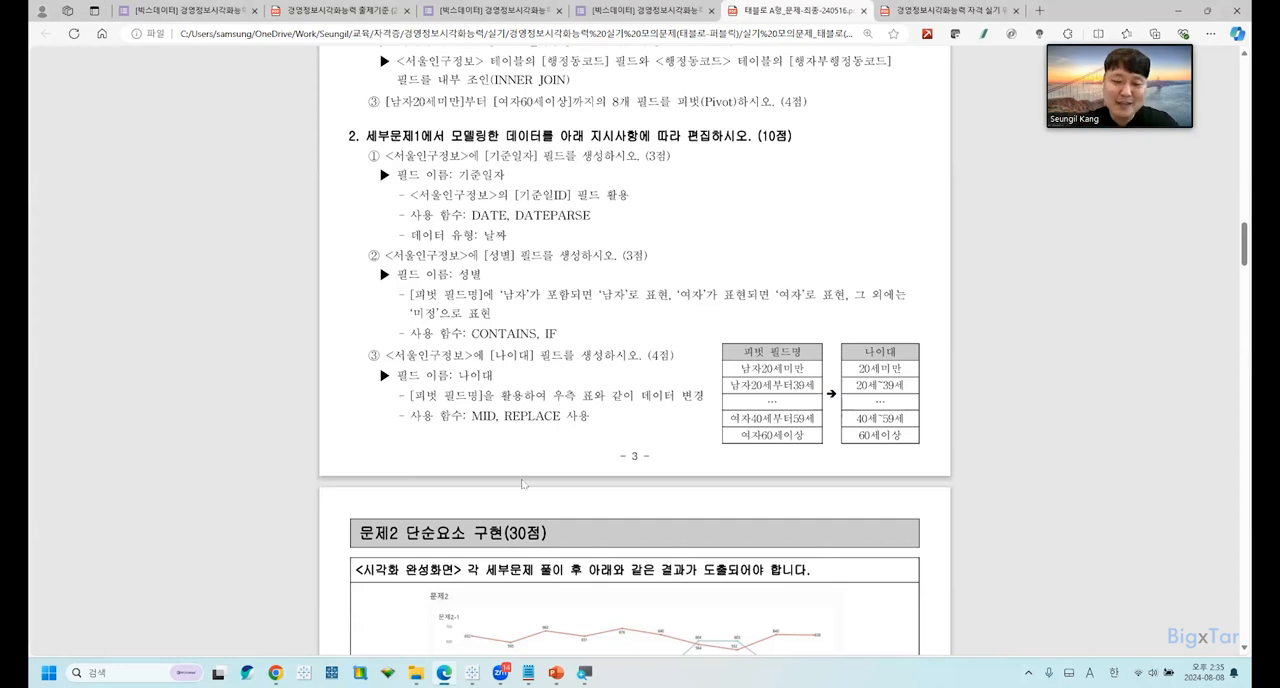
Switch to Tableau, create a calculated field named 성별 from 피벗 필드명, enlarge the formula text, and widen the editor.
key("alt+Tab")
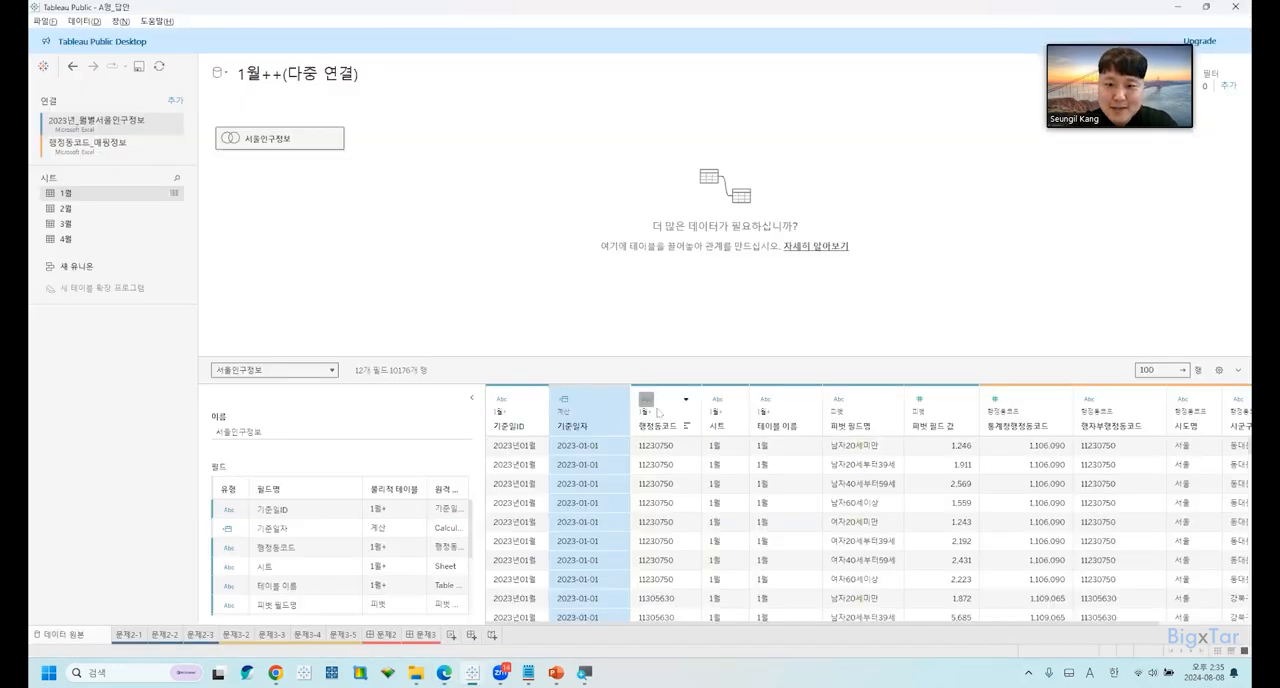
left_click(874, 414)
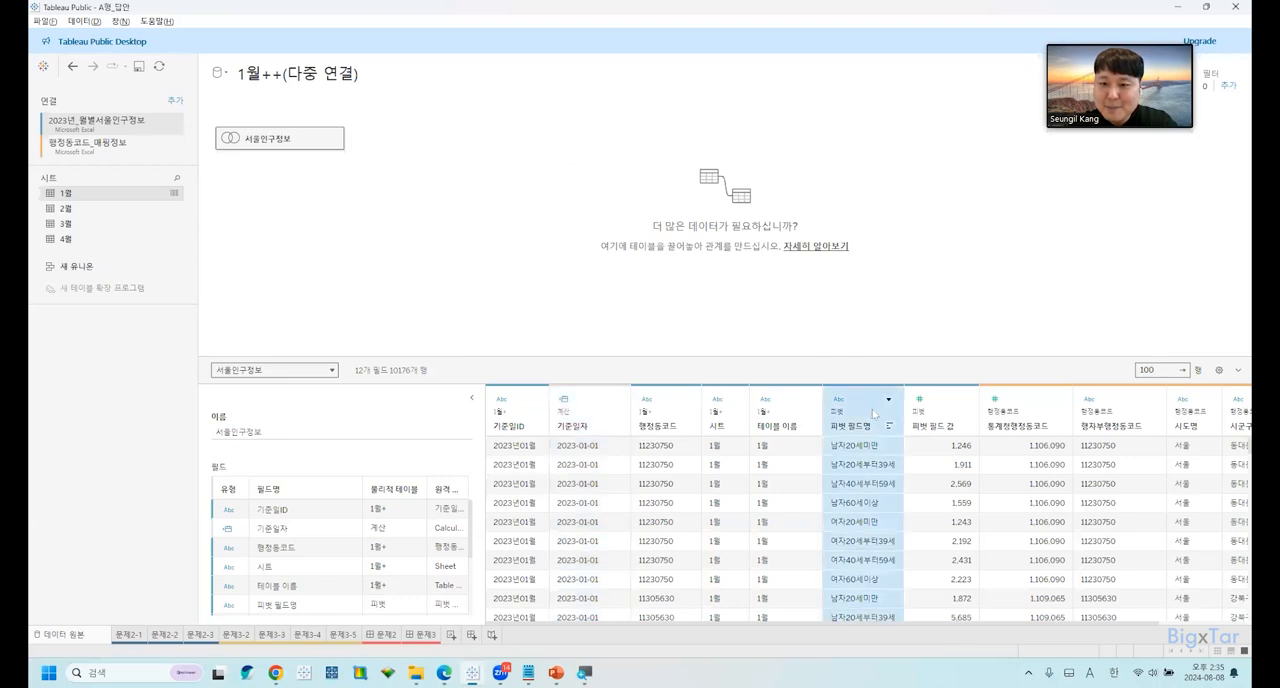
left_click(888, 400)
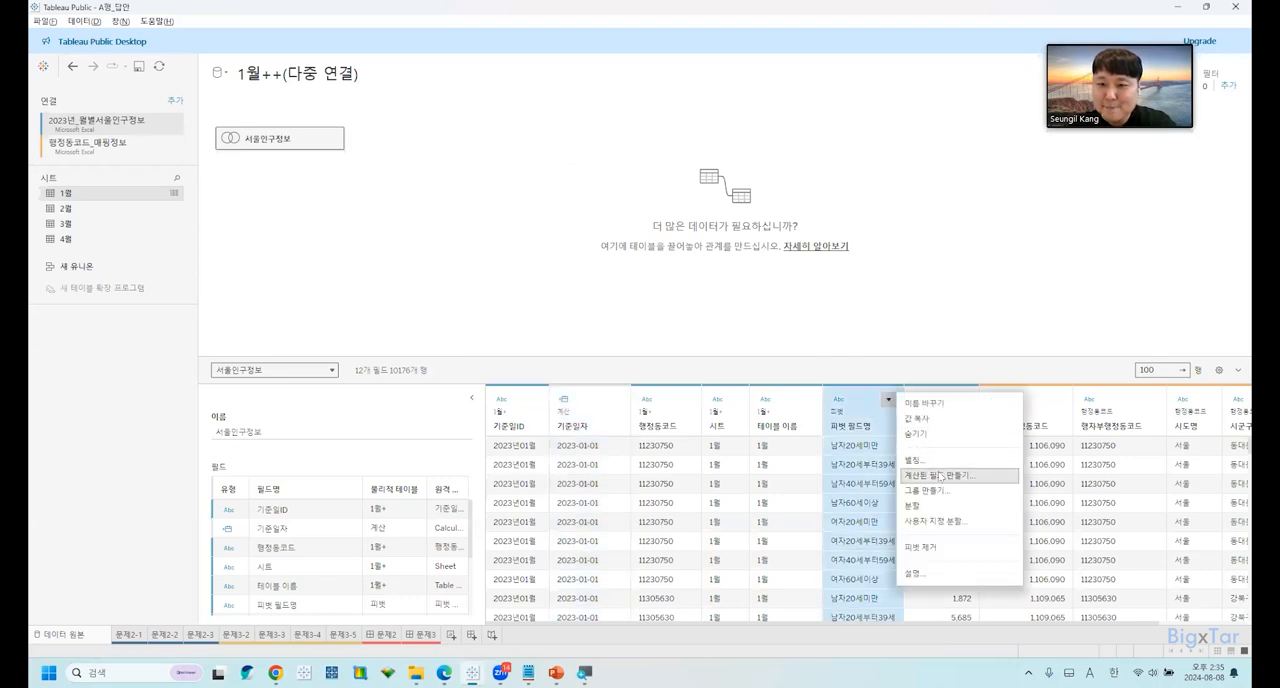
left_click(940, 477)
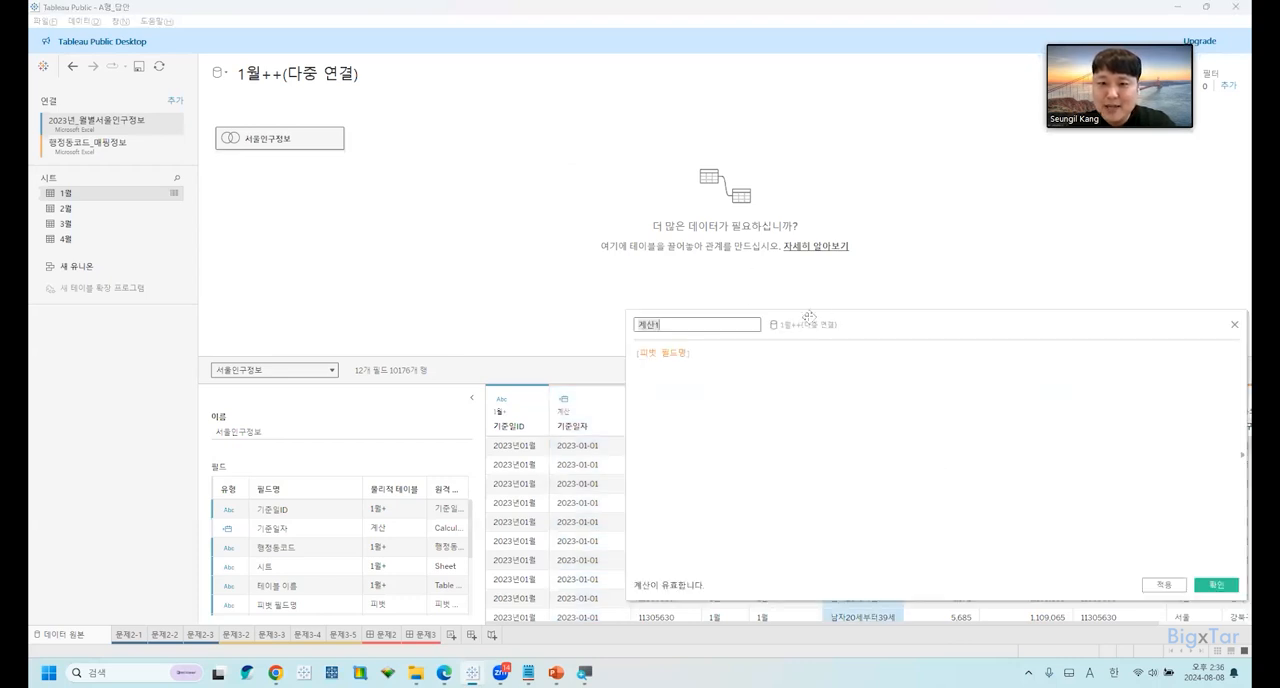
type("성별")
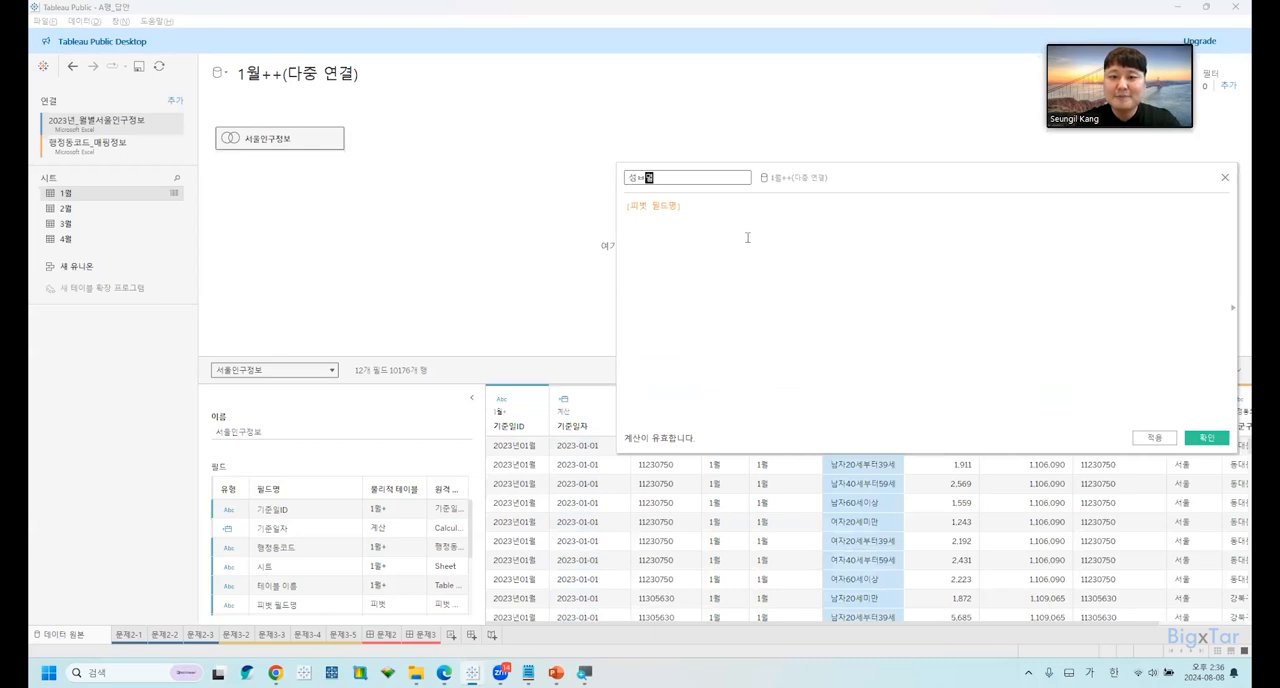
left_click(747, 237)
scroll(747, 237, "up", 4, "ctrl")
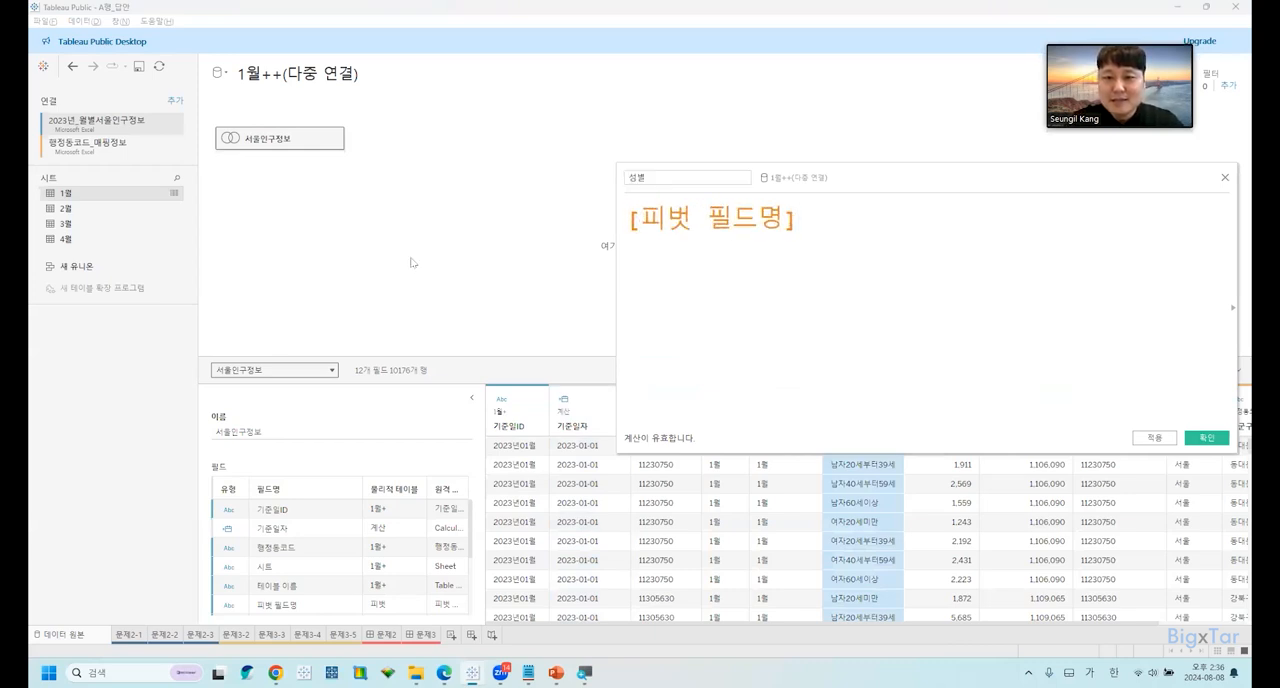
left_click_drag(616, 291, 472, 291)
Insert IF before [피벗 필드명] in the 성별 formula, and switch to the exam PDF for the field's conditions.
key("Home")
type("if")
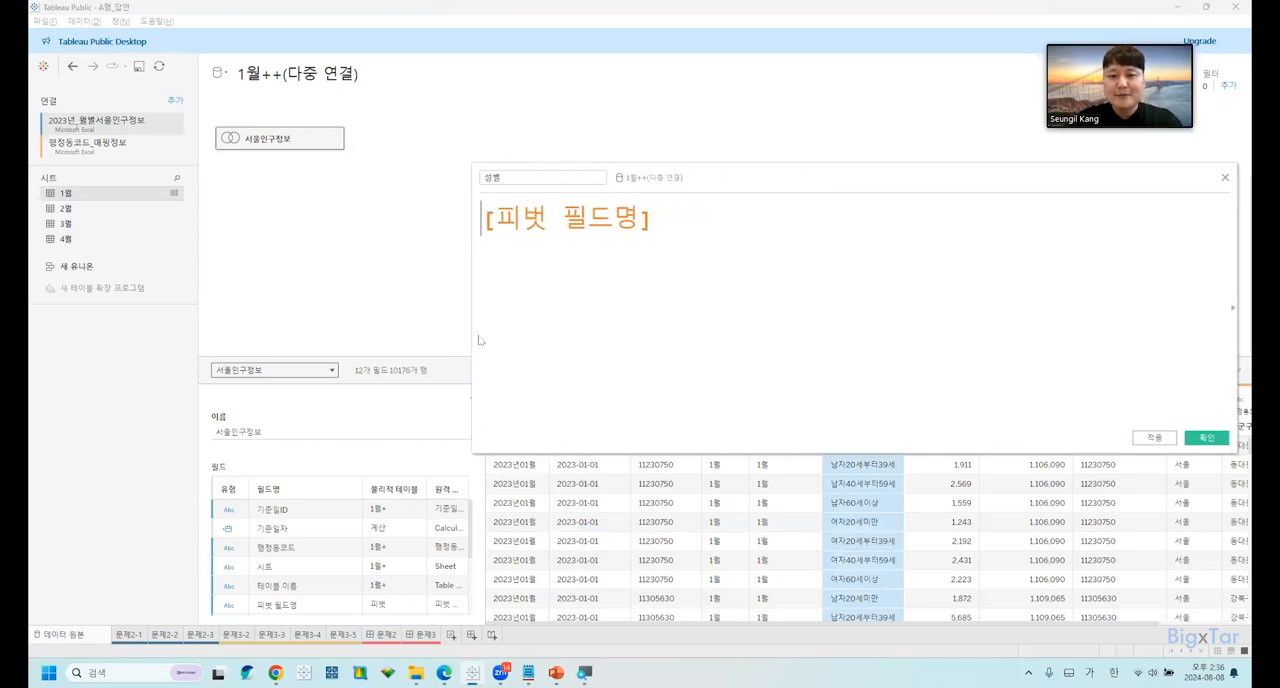
key("BackSpace")
key("BackSpace")
key("BackSpace")
type("IF")
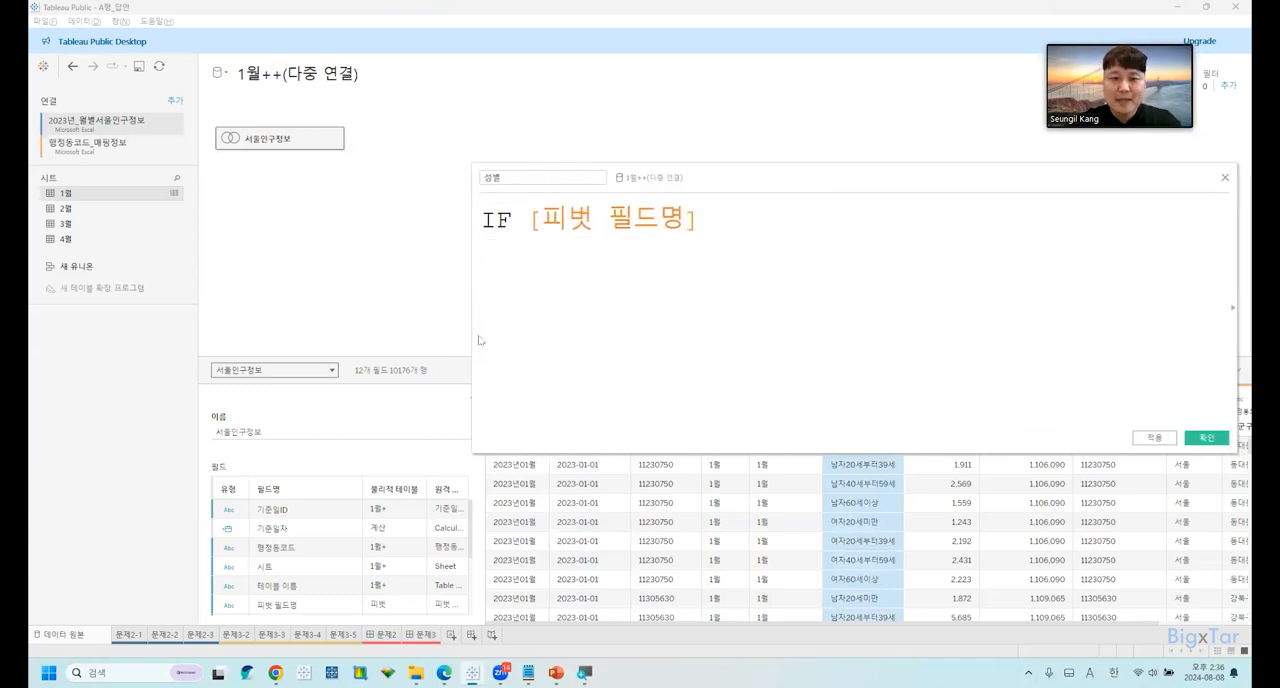
key("alt+Tab")
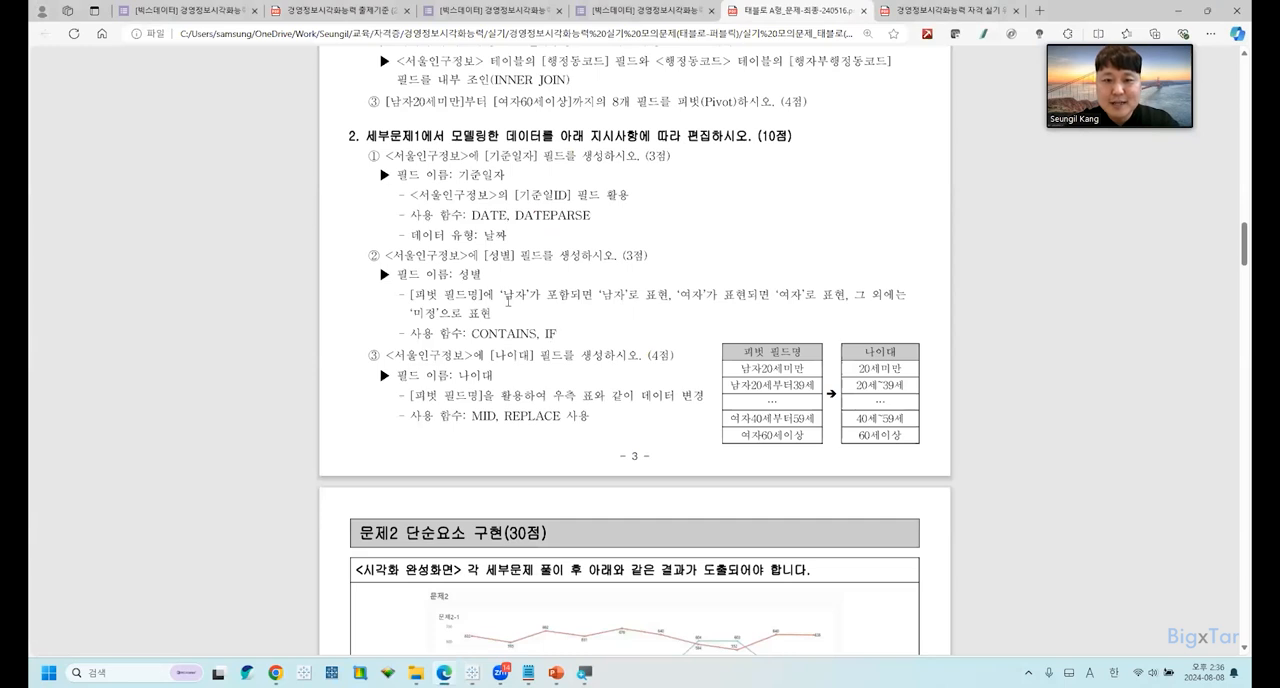
Highlight '남자' in the exam PDF's 성별 condition, and switch to Tableau to insert CONTAINS( before [피벗 필드명].
left_click_drag(501, 297, 526, 297)
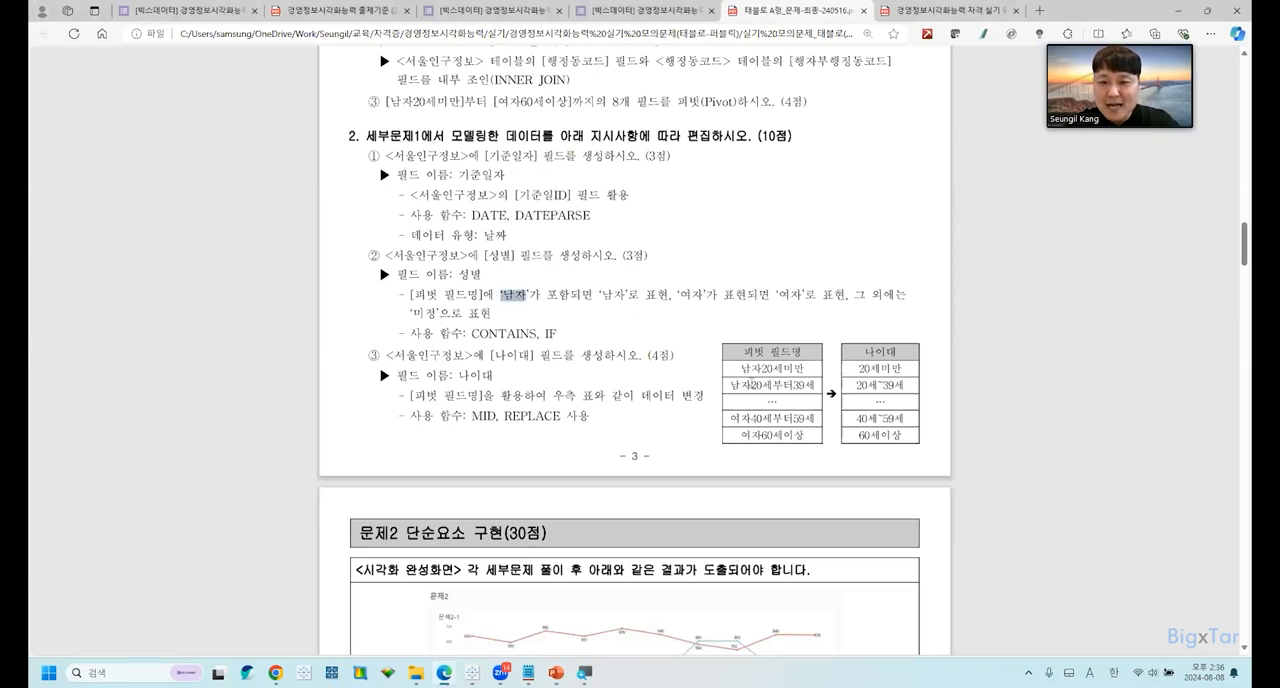
key("alt+Tab")
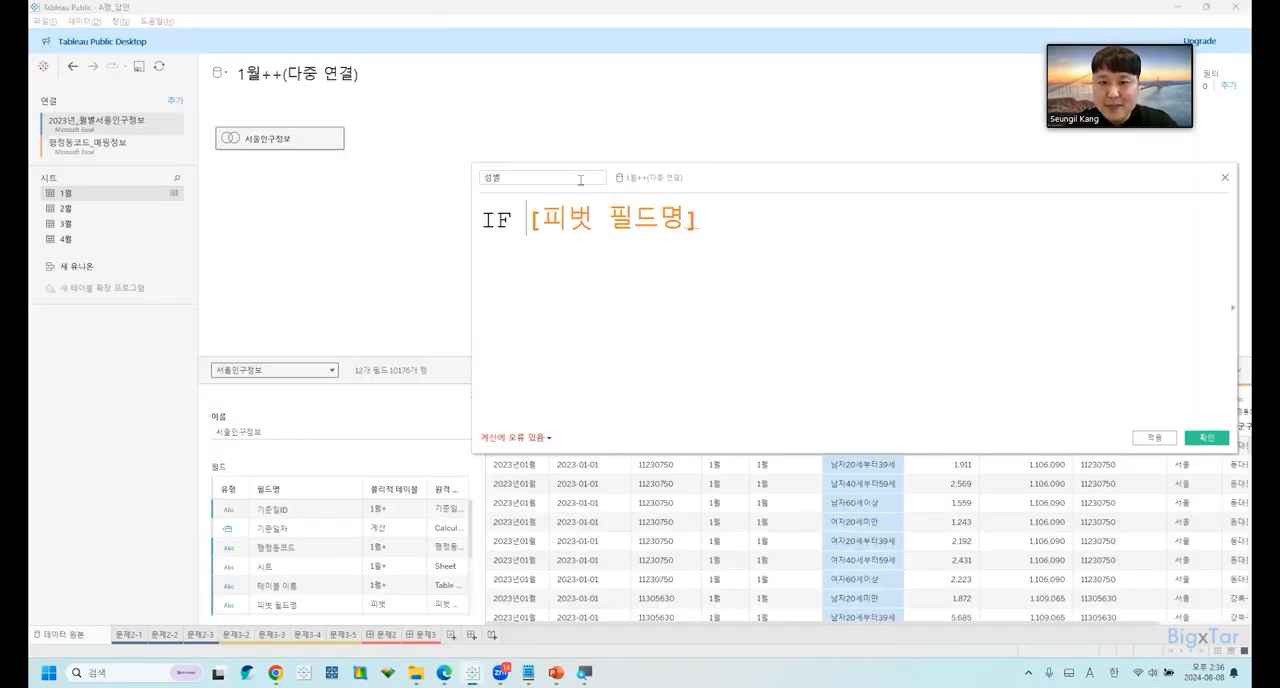
type("CONTAINS")
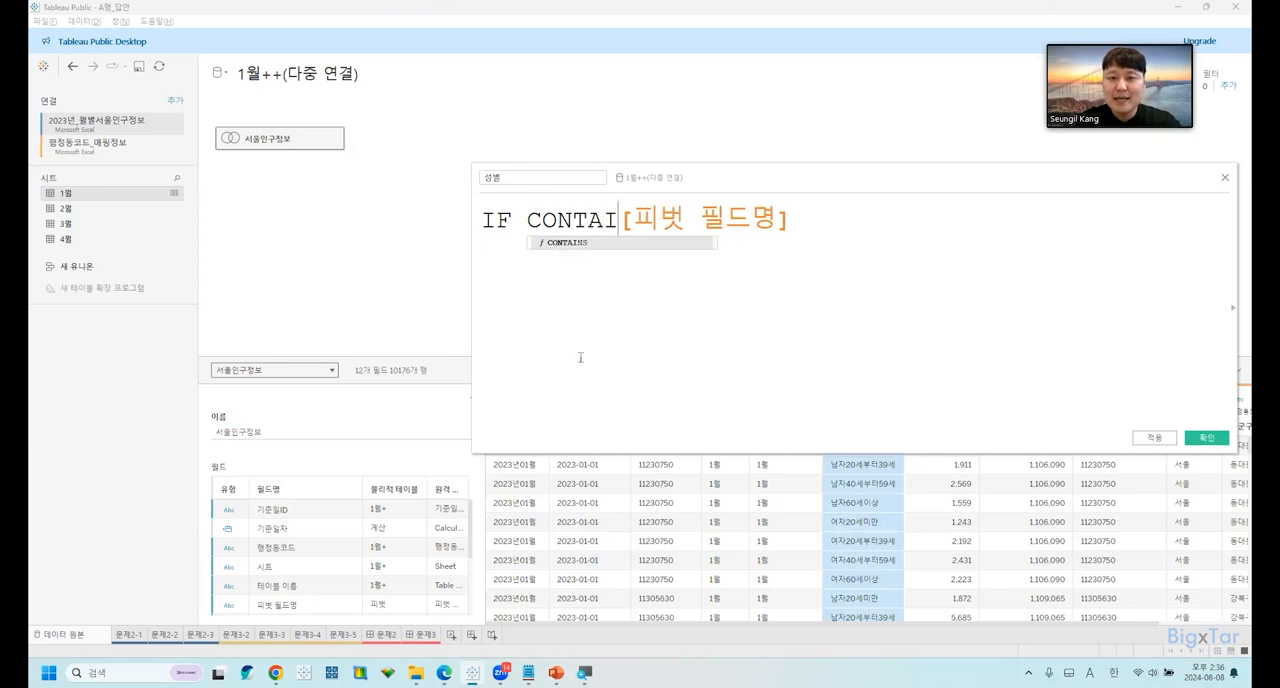
type("(")
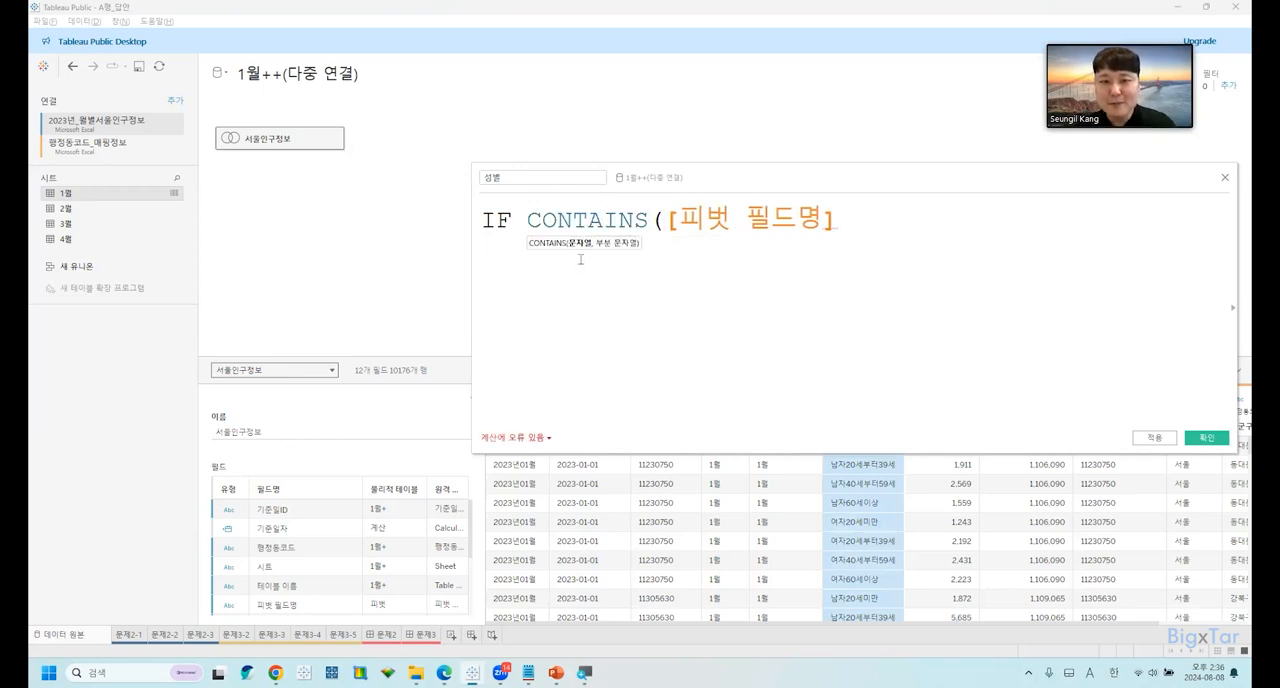
Complete the first condition of the 성별 formula after [피벗 필드명] with ,"남자") THEN "남자".
left_click(843, 227)
type(",")
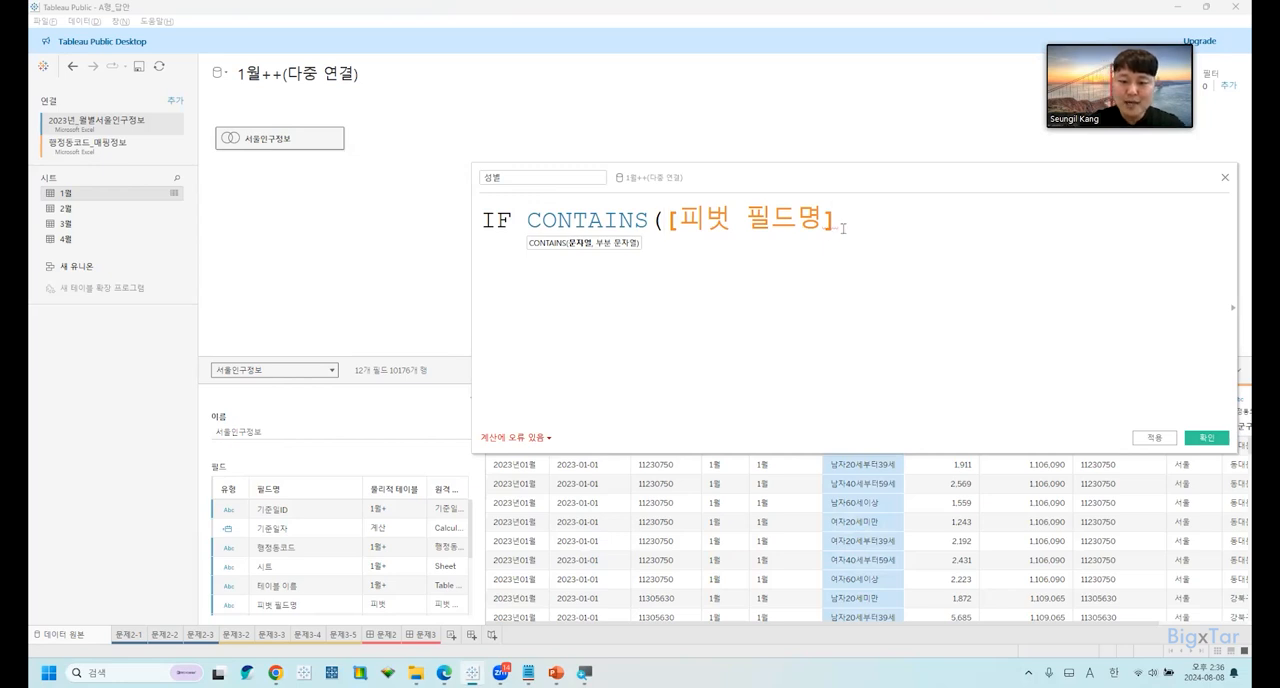
type("\"\"")
key("Left")
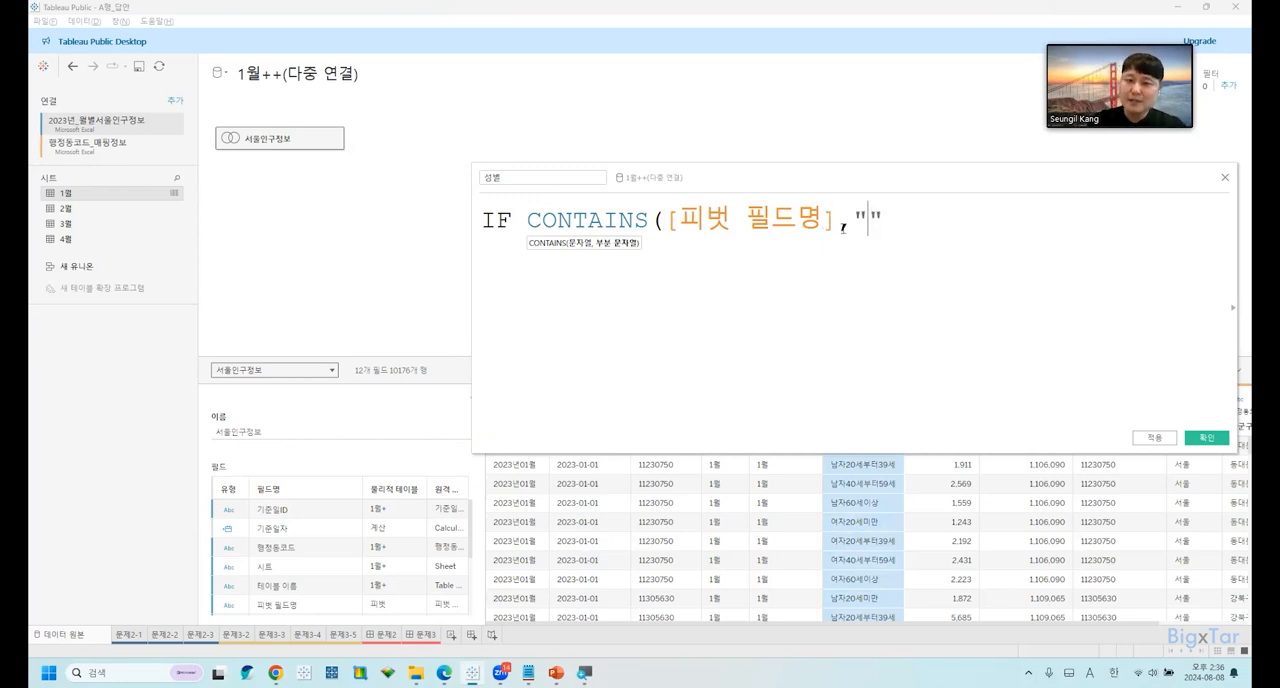
type("남")
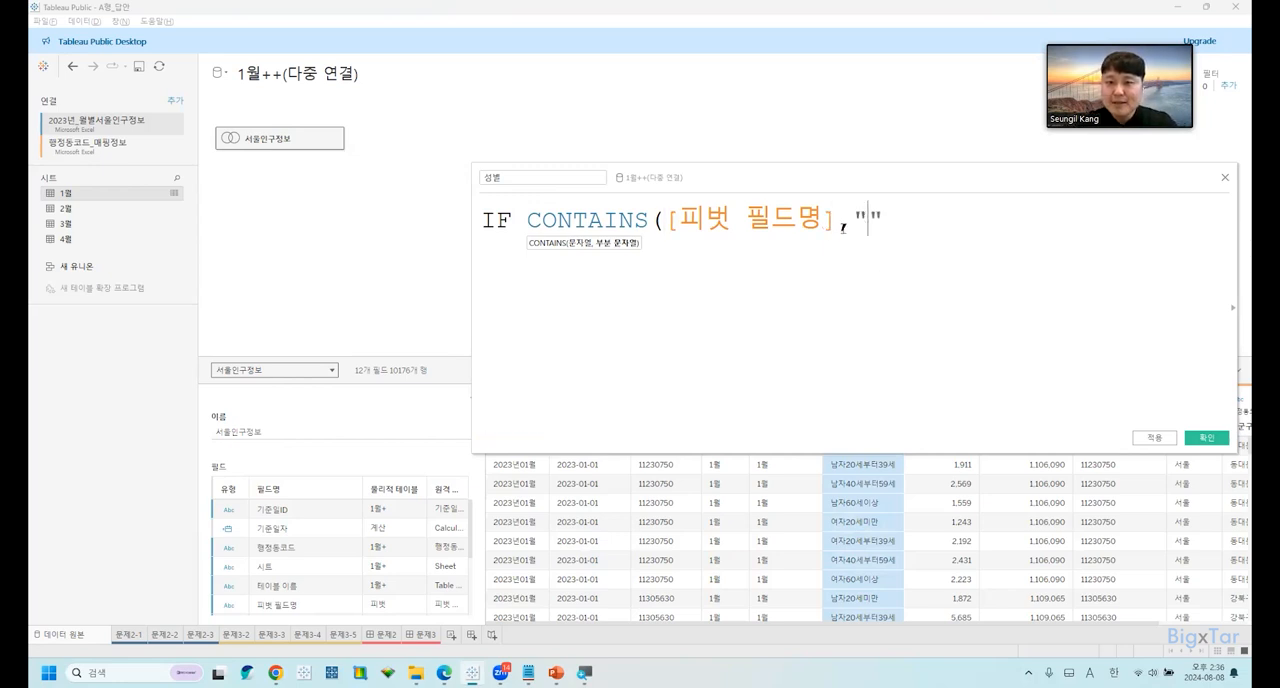
type("자")
key("Right")
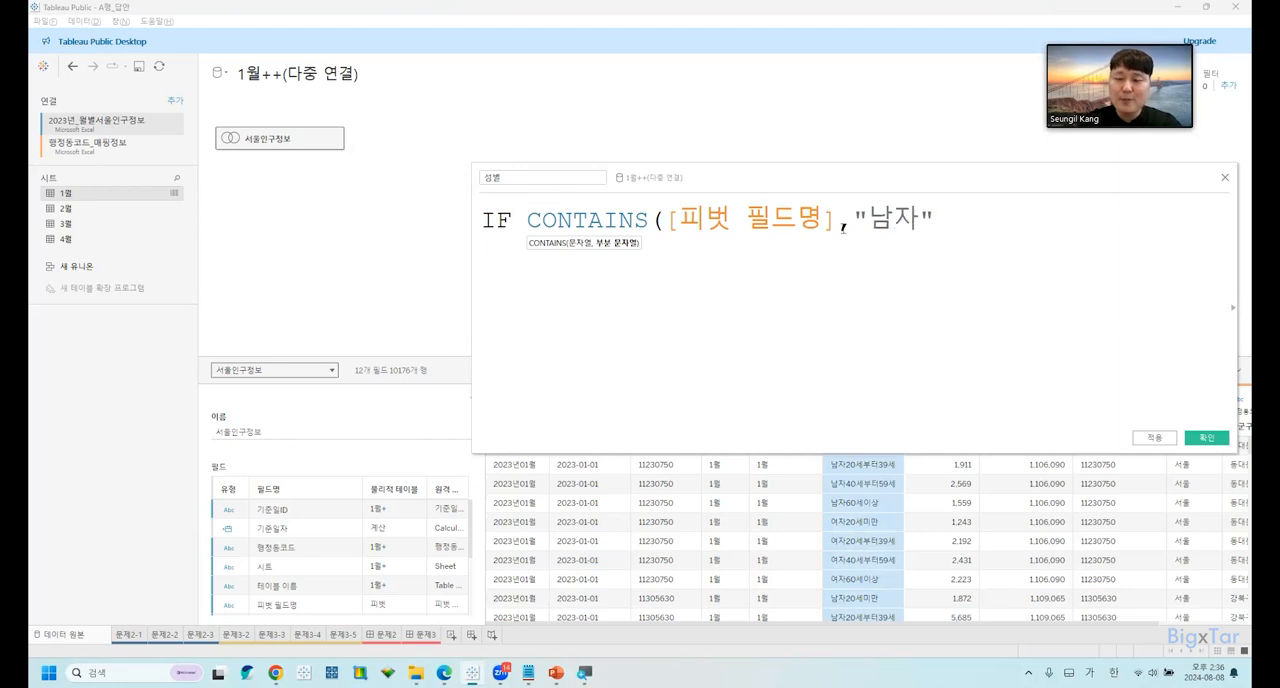
type(") TH")
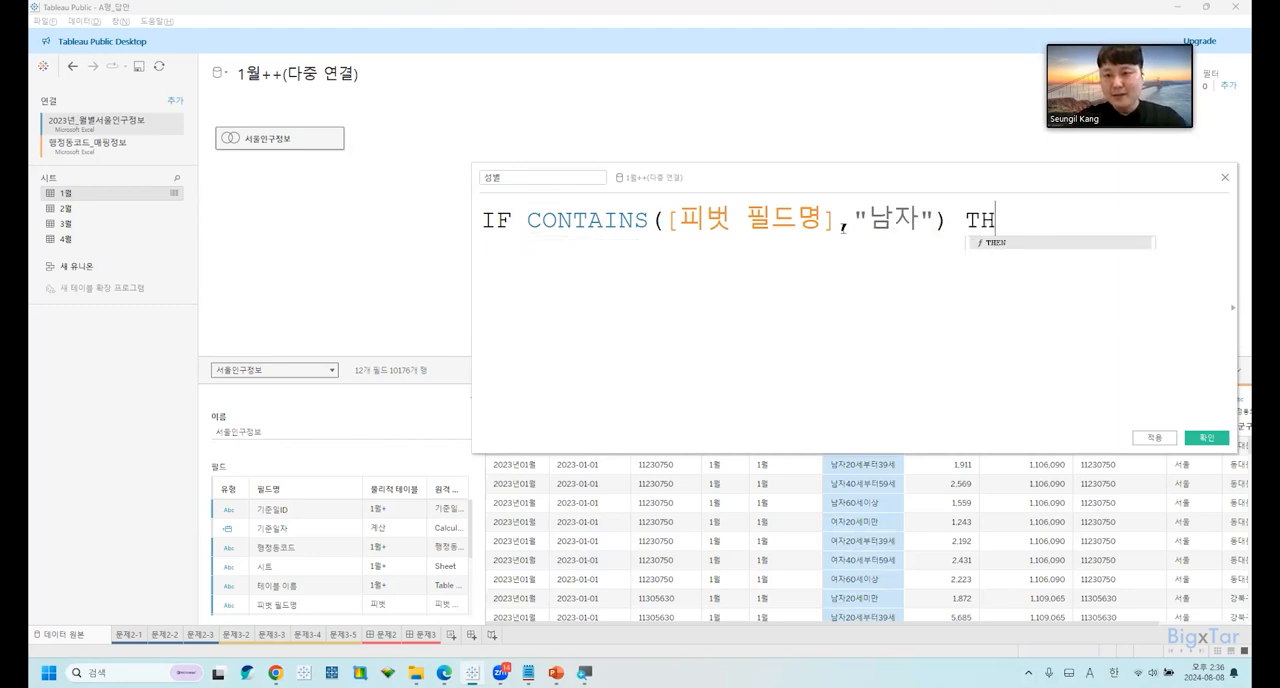
type("EN \"남자\"")
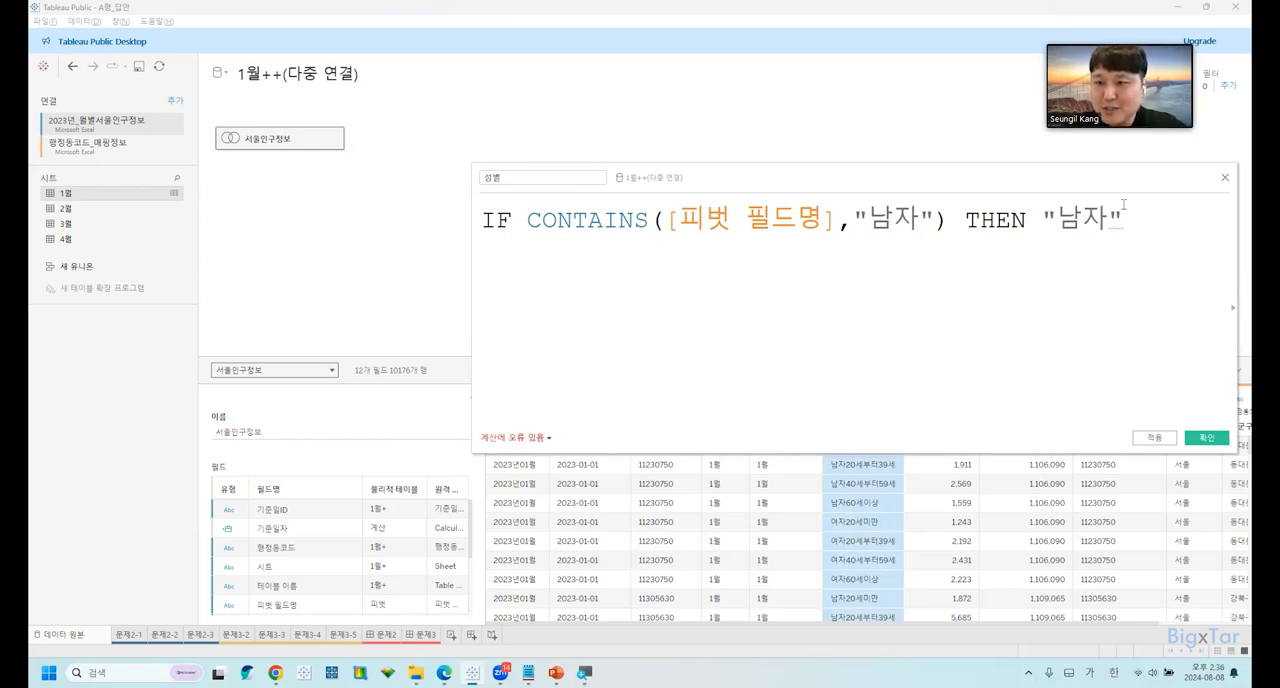
Start a second line in the 성별 formula with ELSEIF CONTAINS(.
key("Return")
type("ㄷ")
key("BackSpace")
key("Return")
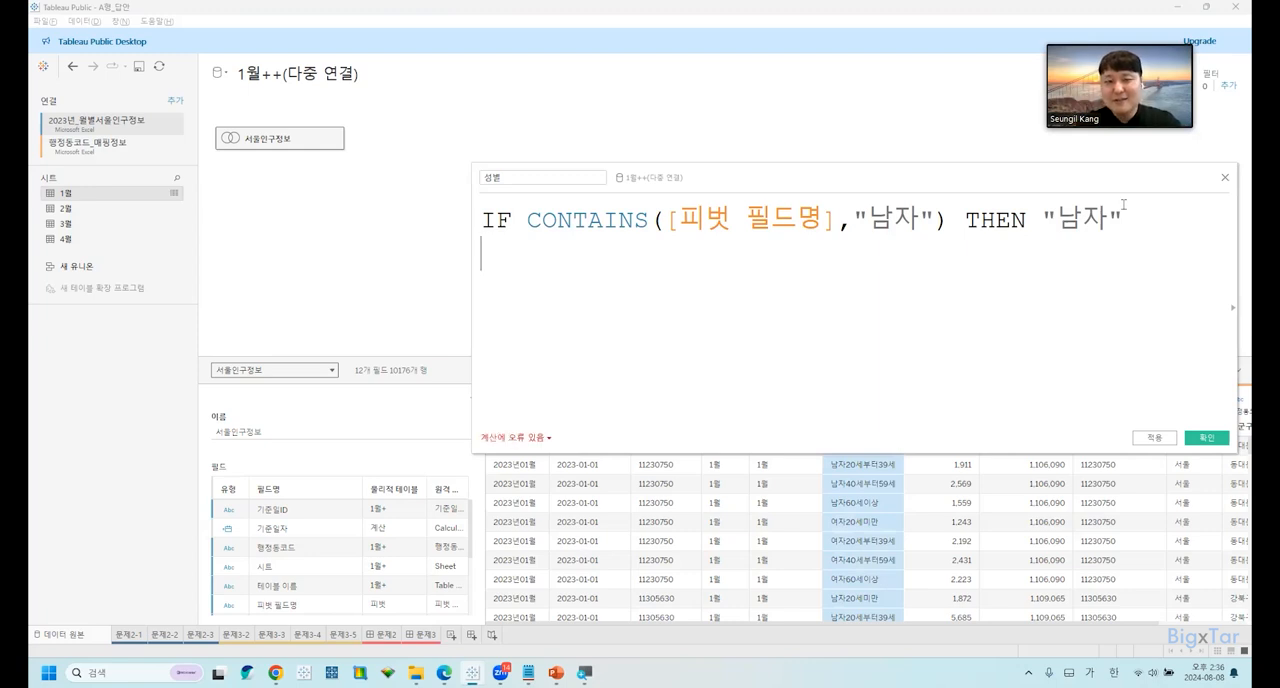
type("ELSE")
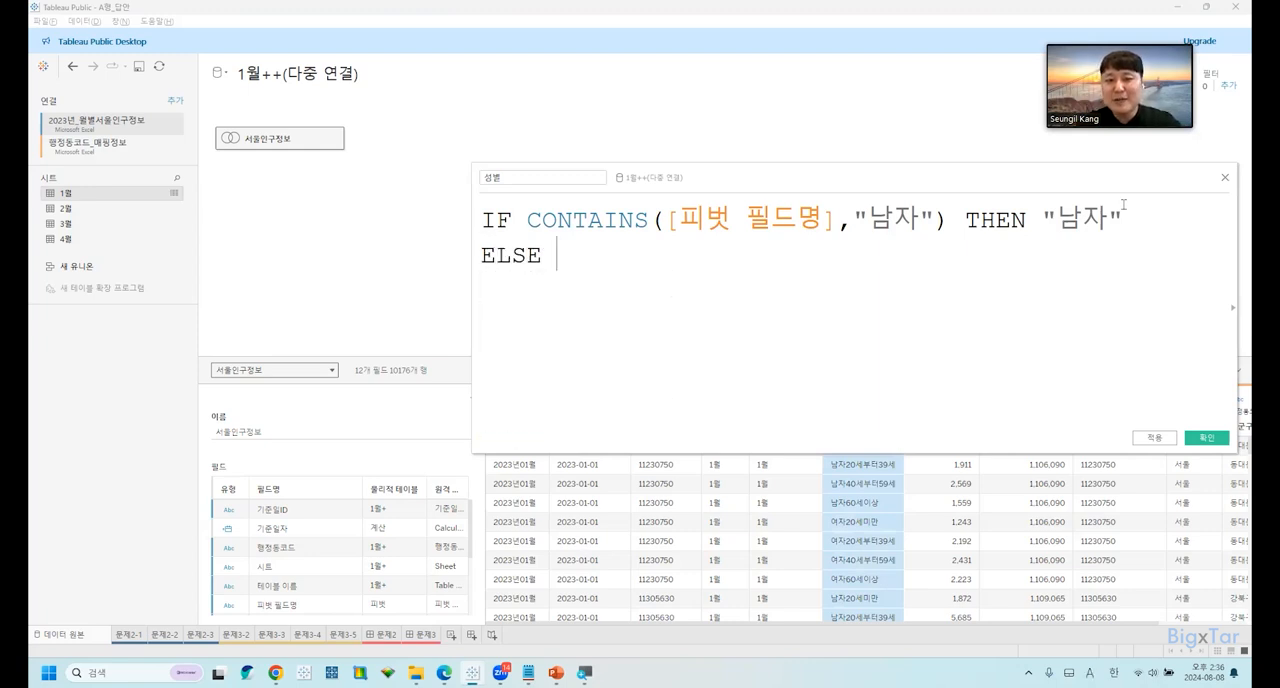
type("IF CONTAINS(")
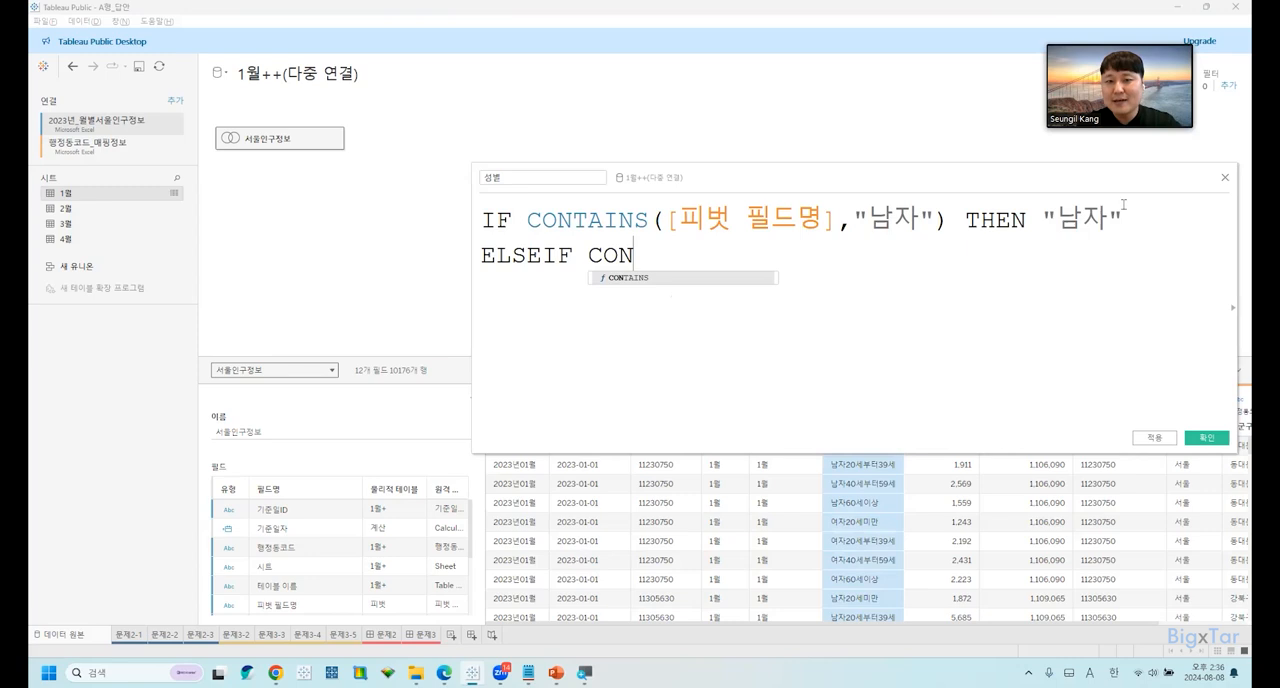
Enter [피벗 필드명] and "여자" as the arguments of the second CONTAINS function.
key("Hangul")
type("피벗")
key("Down")
key("Return")
type(".")
key("BackSpace")
type(",\"DUW")
key("BackSpace")
key("BackSpace")
key("BackSpace")
key("Hangul")
type("여자\"")
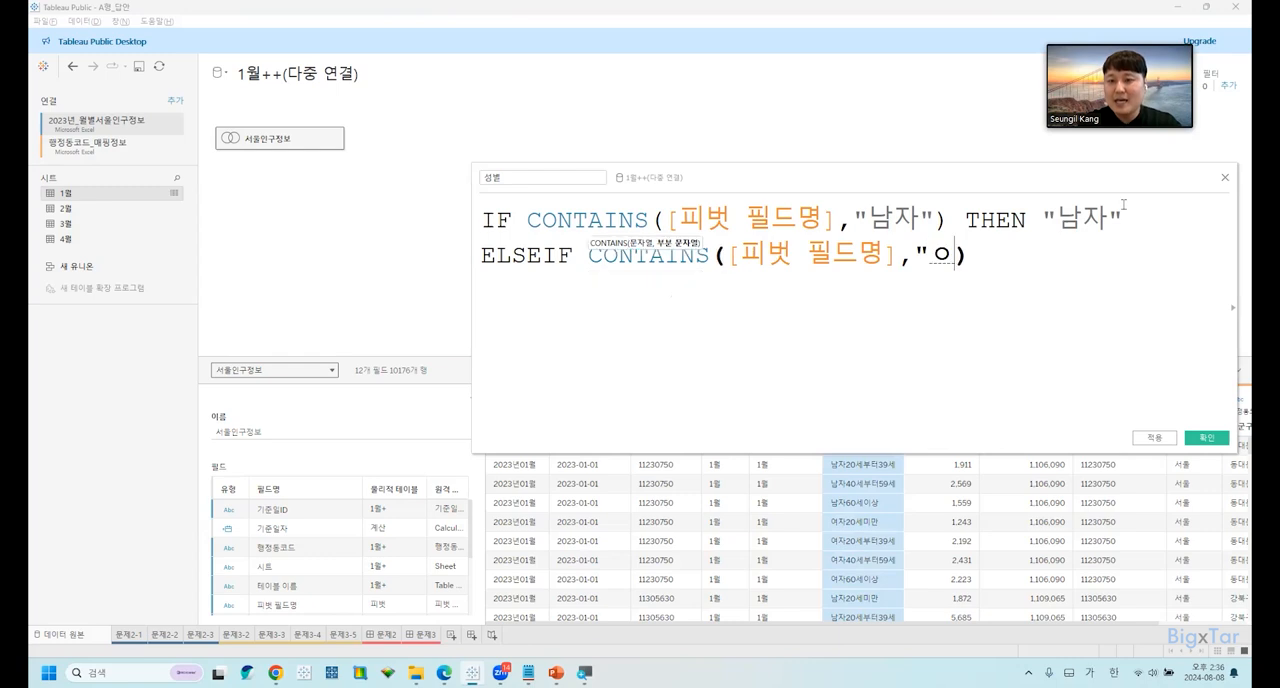
key("Right")
key("Hangul")
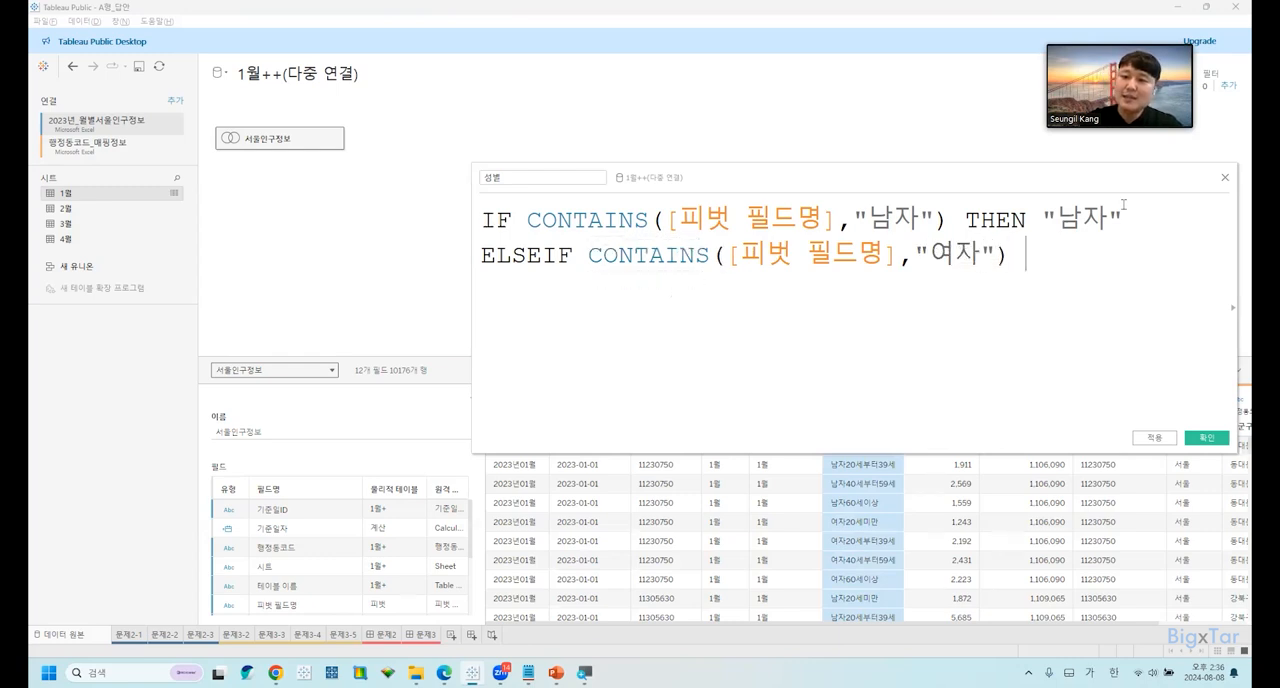
Finish the ELSEIF line with THEN "여자" and start a new line.
type("THEN \"")
key("Hangul")
type("옂ㅏ\"")
key("Return")
Close the 성별 formula with ELSE "미정" and END on separate lines.
key("Hangul")
type("ELSE \"")
key("Hangul")
type("미정\"")
key("Return")
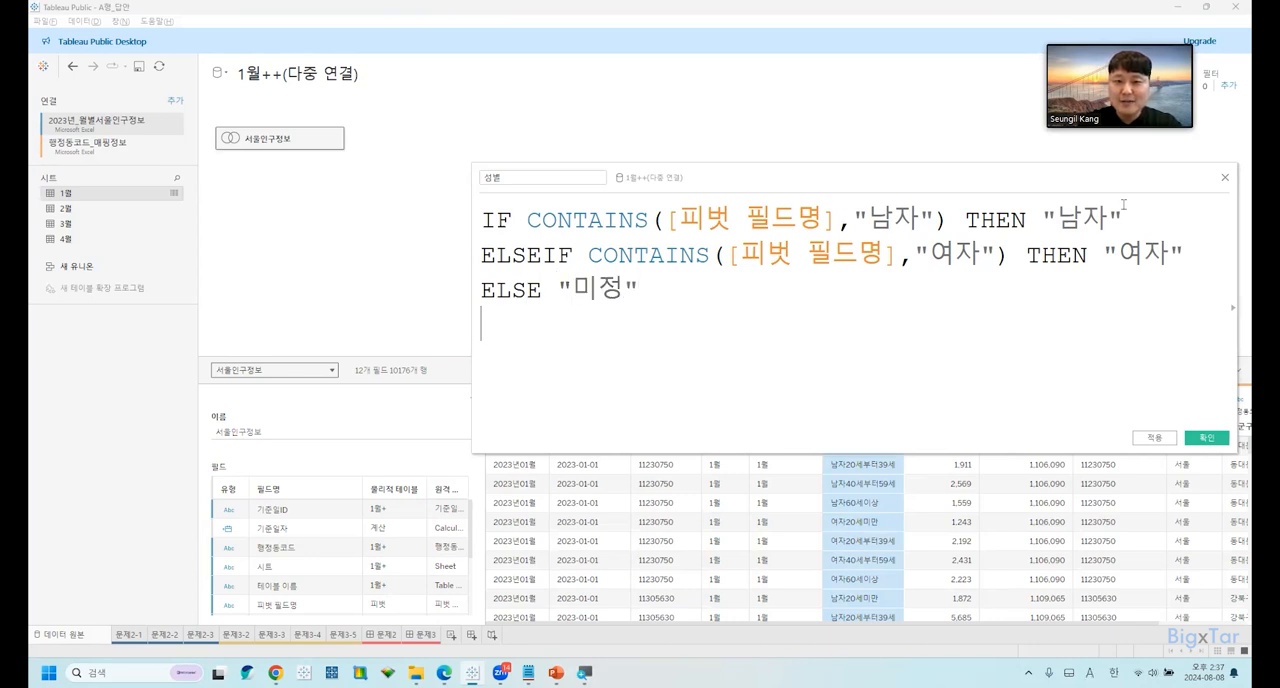
key("Hangul")
type("END")
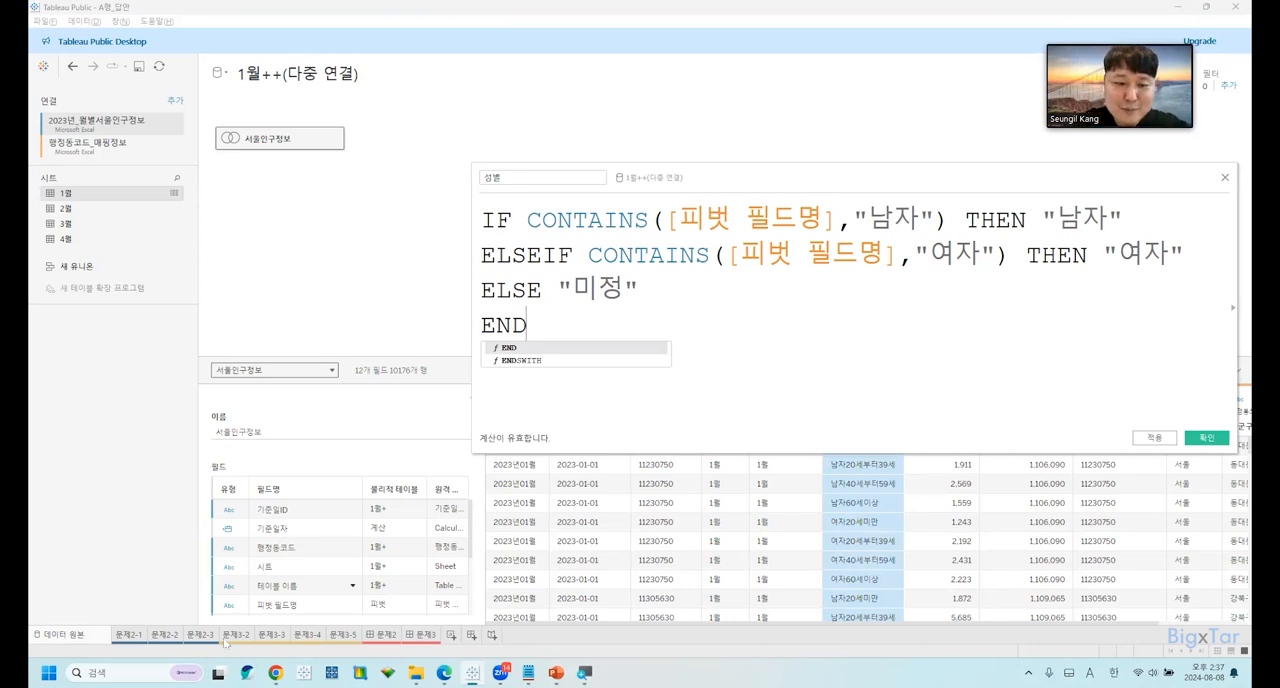
Place 피벗 필드명 on the rows of sheet 문제2-1 to compare its values with the formula, remove it, and return to the data source.
left_click(122, 635)
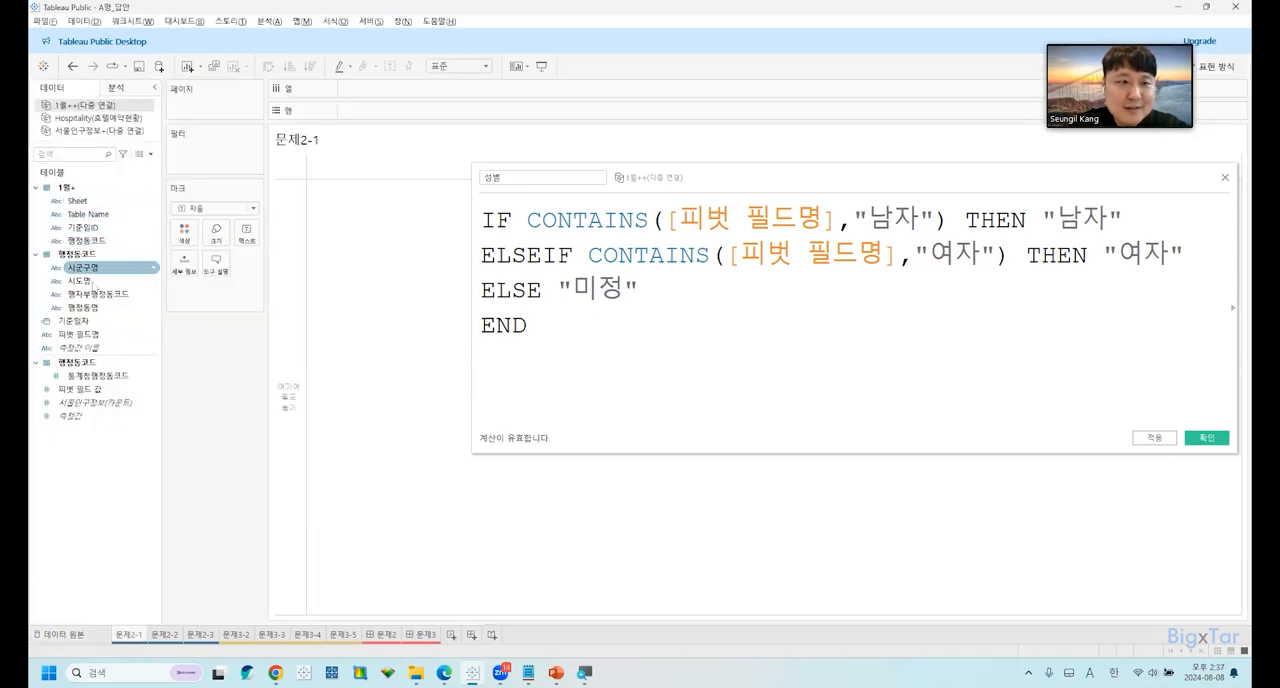
left_click_drag(80, 334, 405, 111)
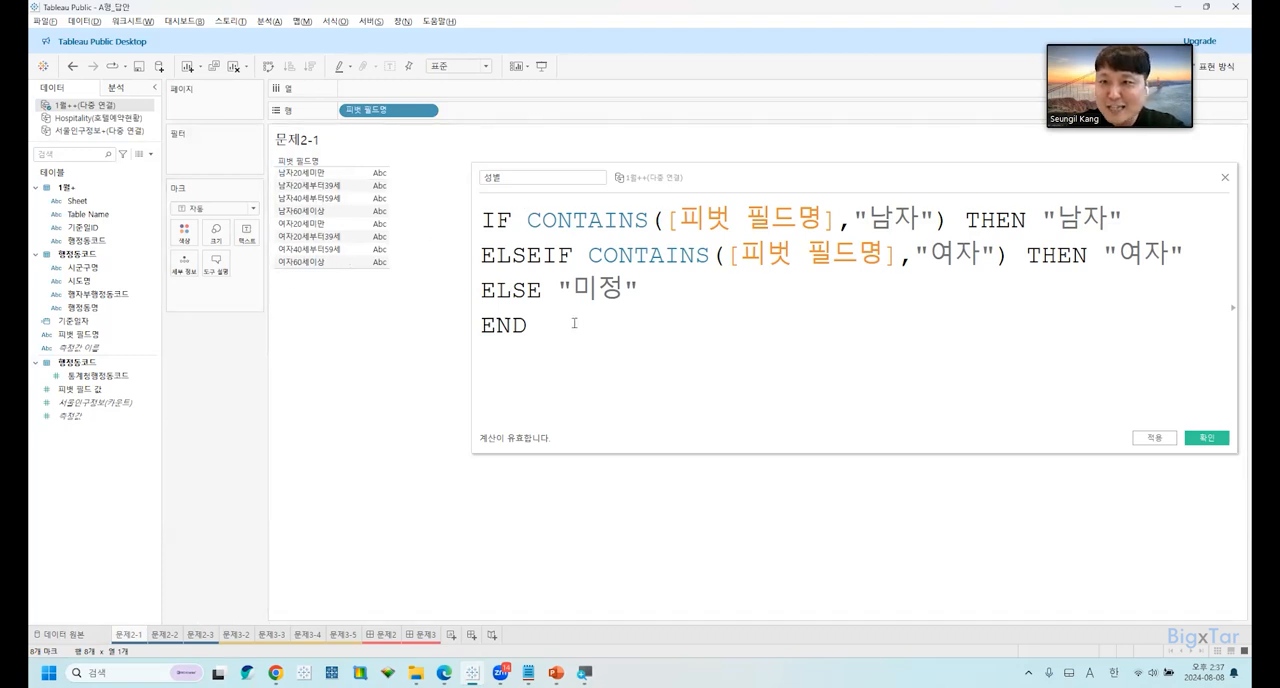
left_click_drag(562, 344, 444, 194)
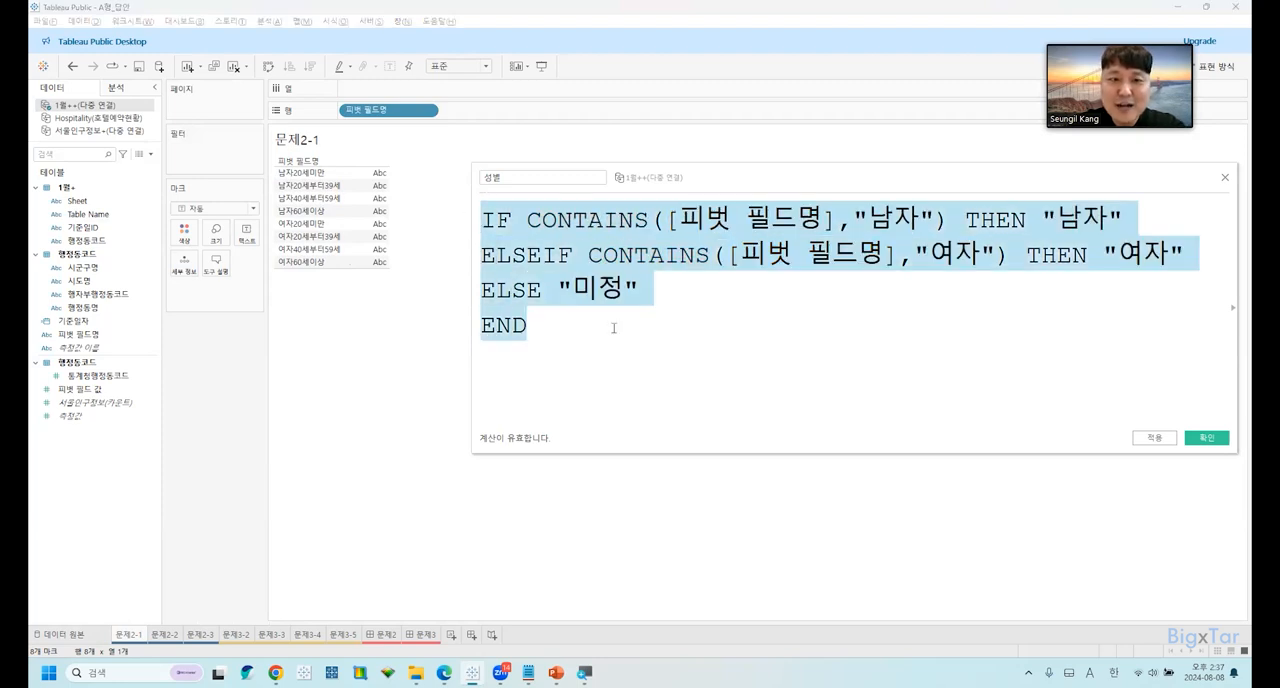
left_click(613, 328)
left_click_drag(390, 110, 348, 347)
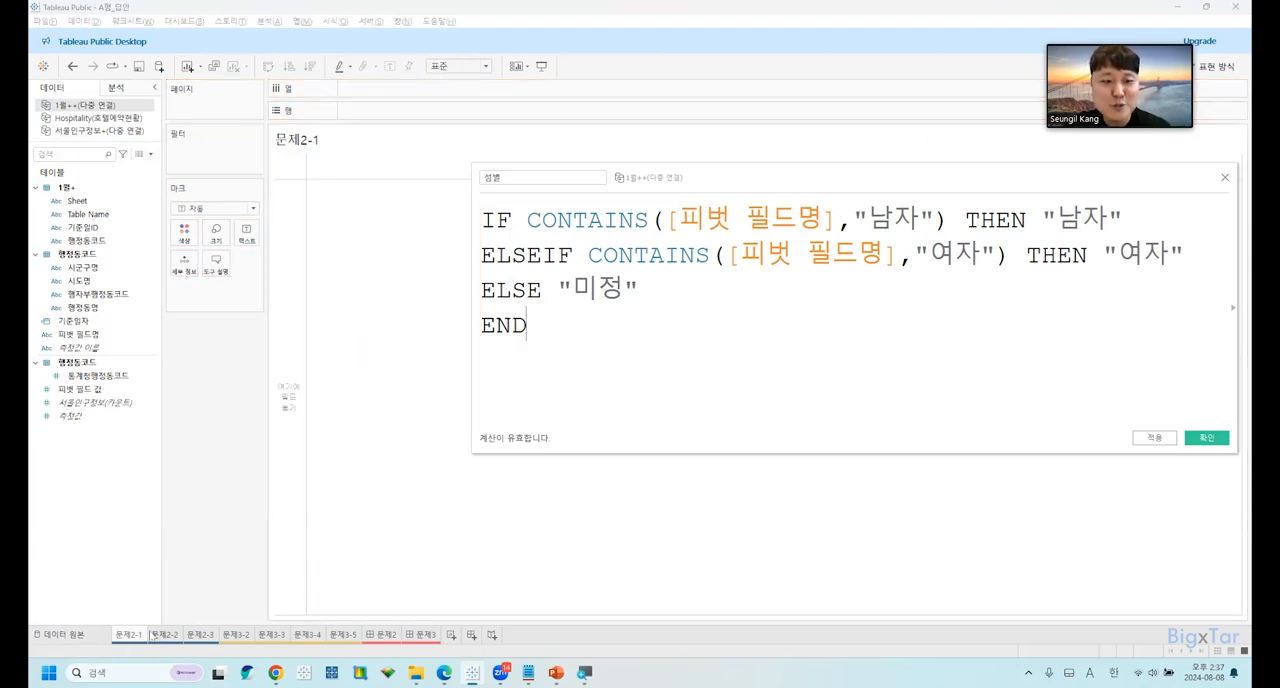
left_click(88, 635)
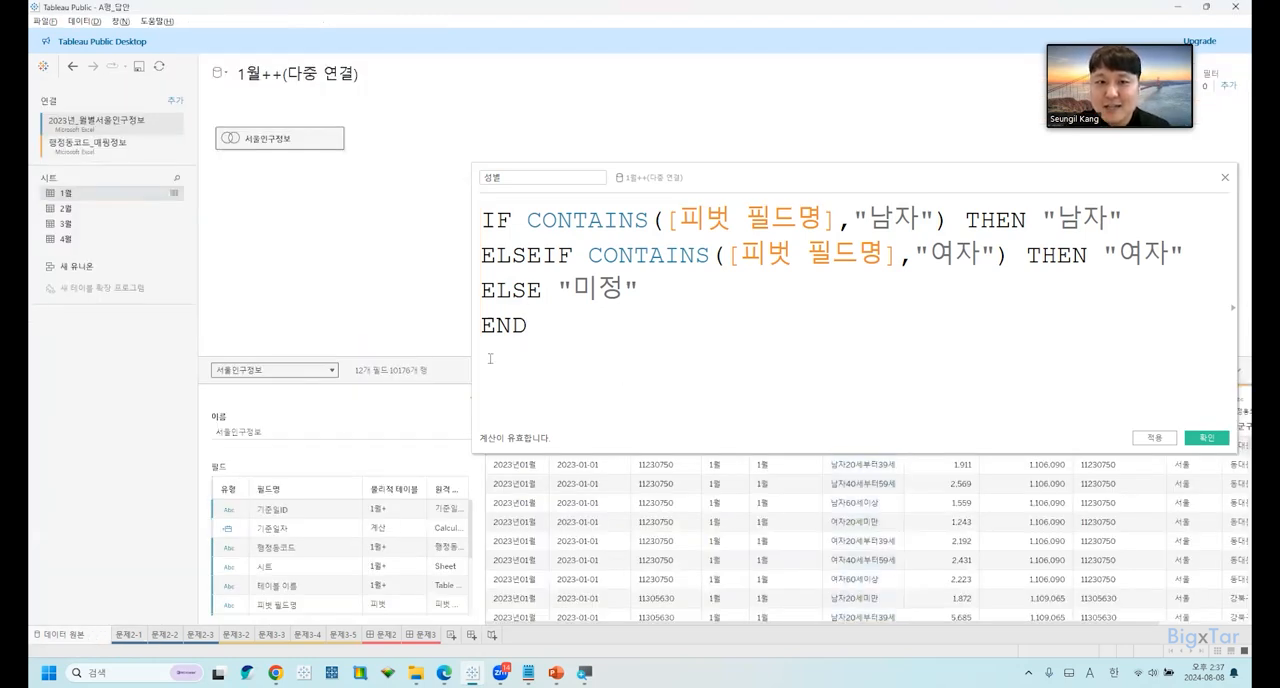
Copy the whole 성별 formula and paste a duplicate below END, separated by a blank line.
key("Return")
key("Return")
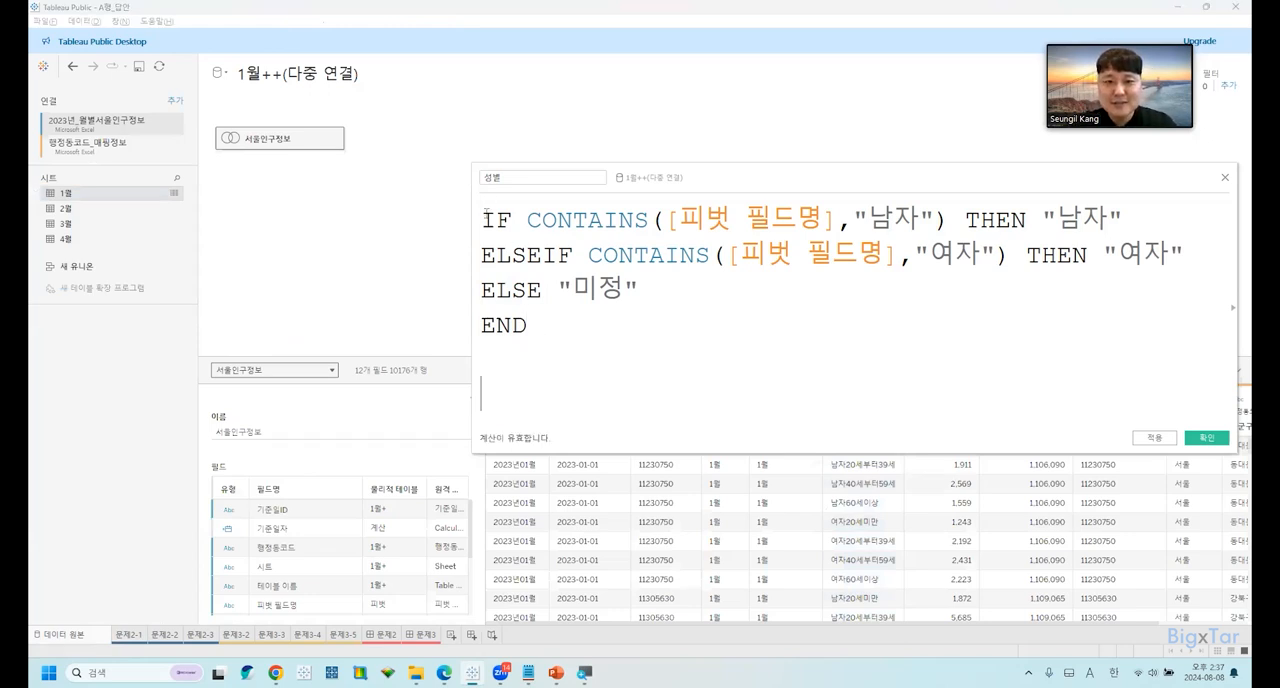
left_click(597, 320)
key("ctrl+a")
key("ctrl+c")
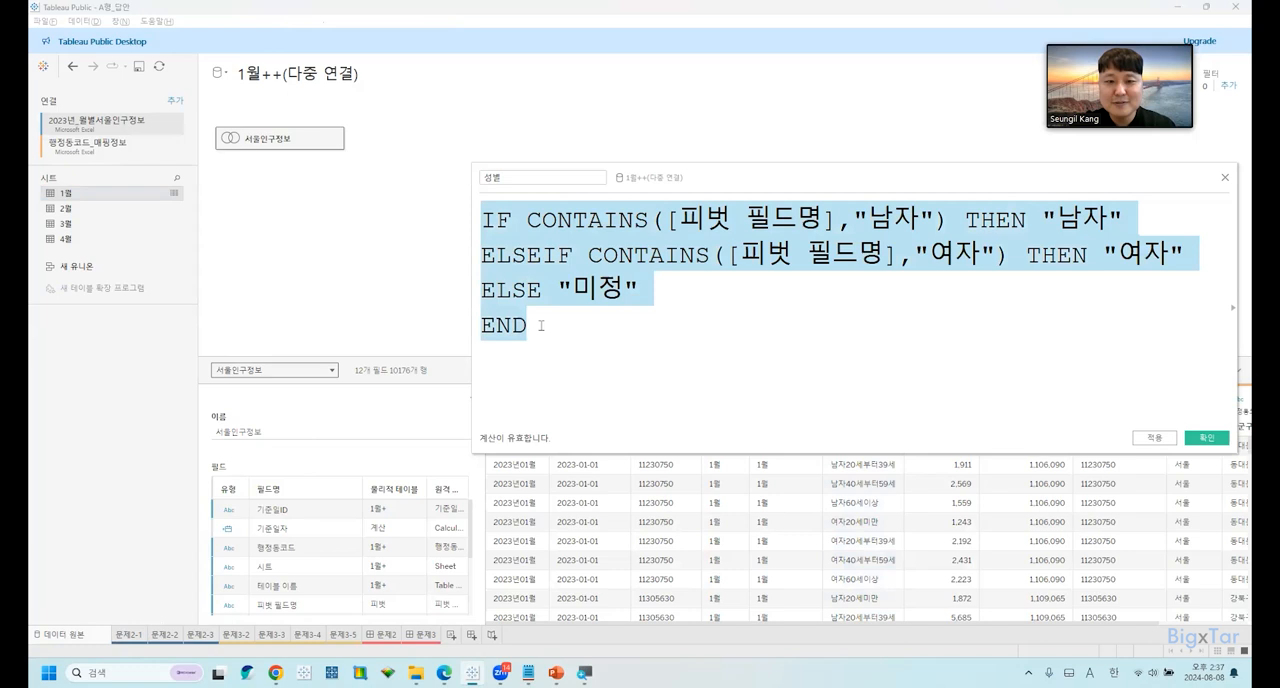
left_click(542, 330)
key("Return")
key("Return")
key("ctrl+v")
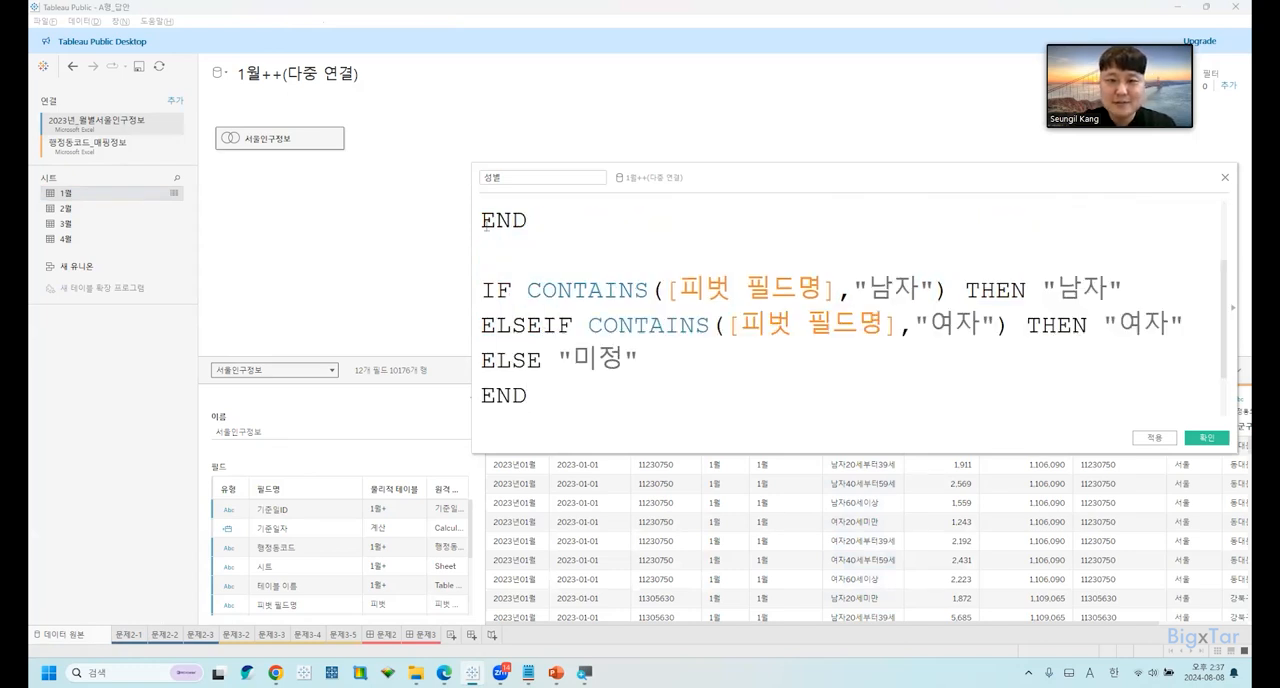
Comment out all four lines of the original 성별 formula with //.
scroll(487, 224, "up", 2)
left_click(481, 220)
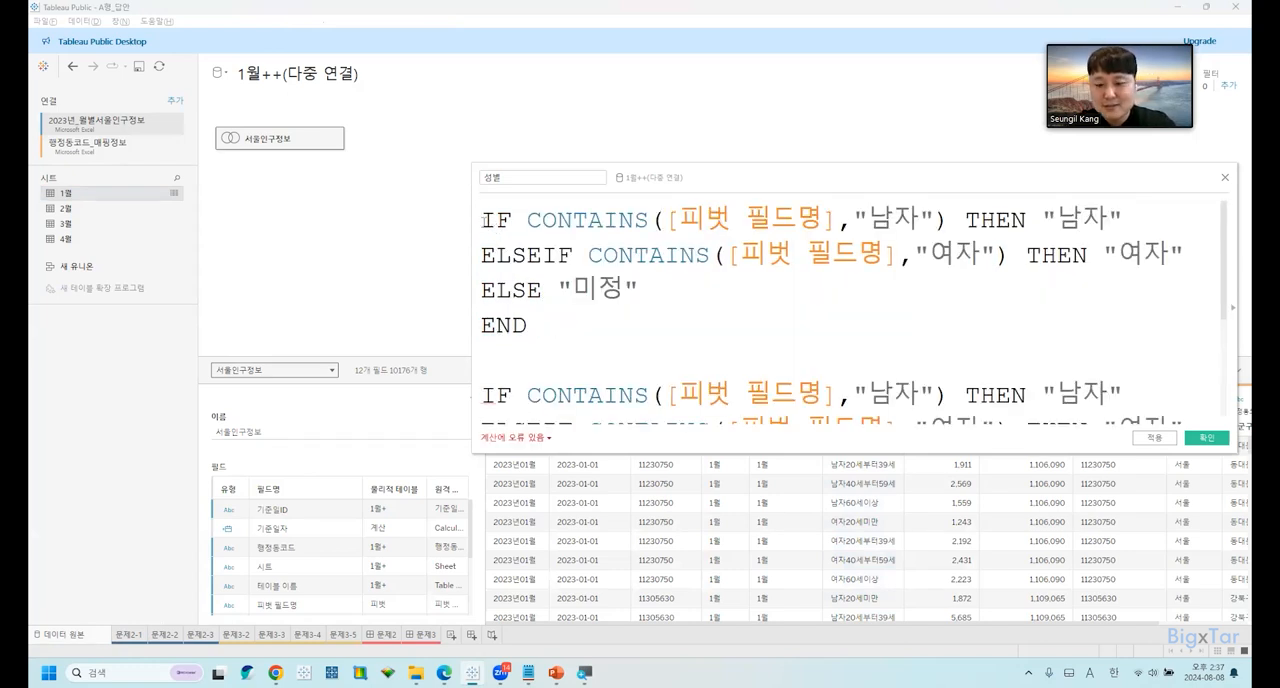
type("//")
left_click(481, 255)
type("//")
left_click(481, 290)
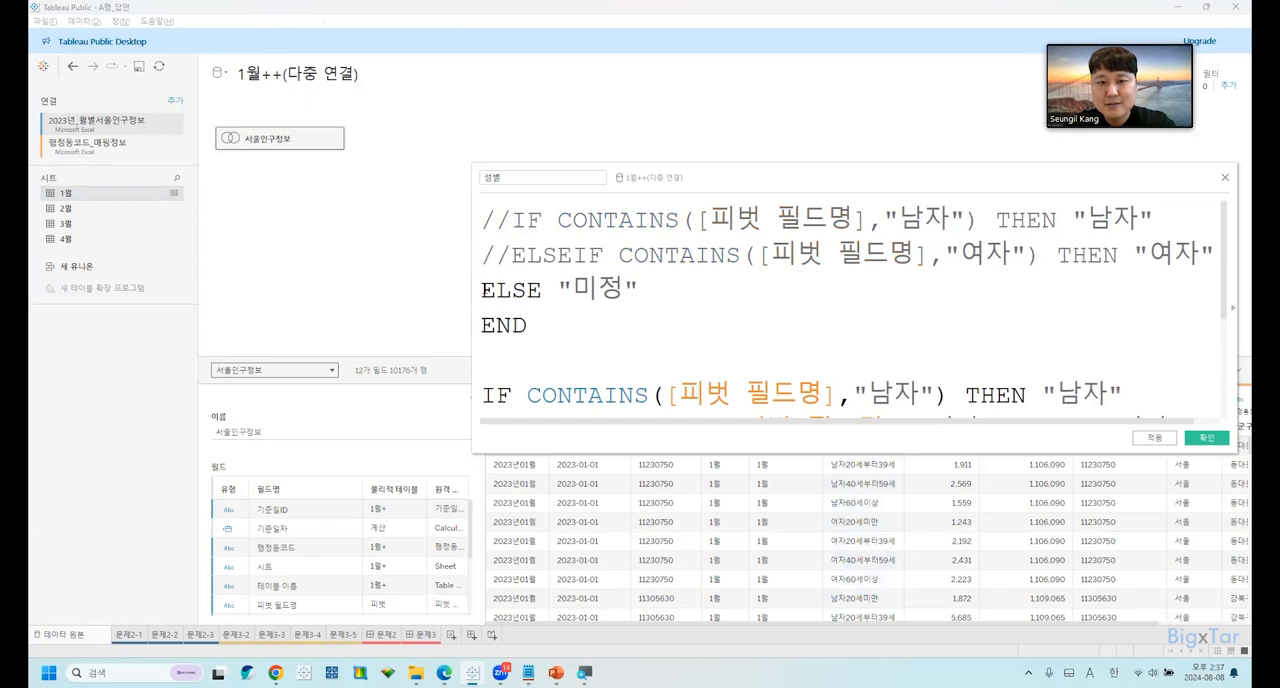
type("//")
left_click(481, 325)
type("//")
Delete the ELSEIF line from the duplicated 성별 formula, leaving no empty line.
scroll(481, 325, "down", 3)
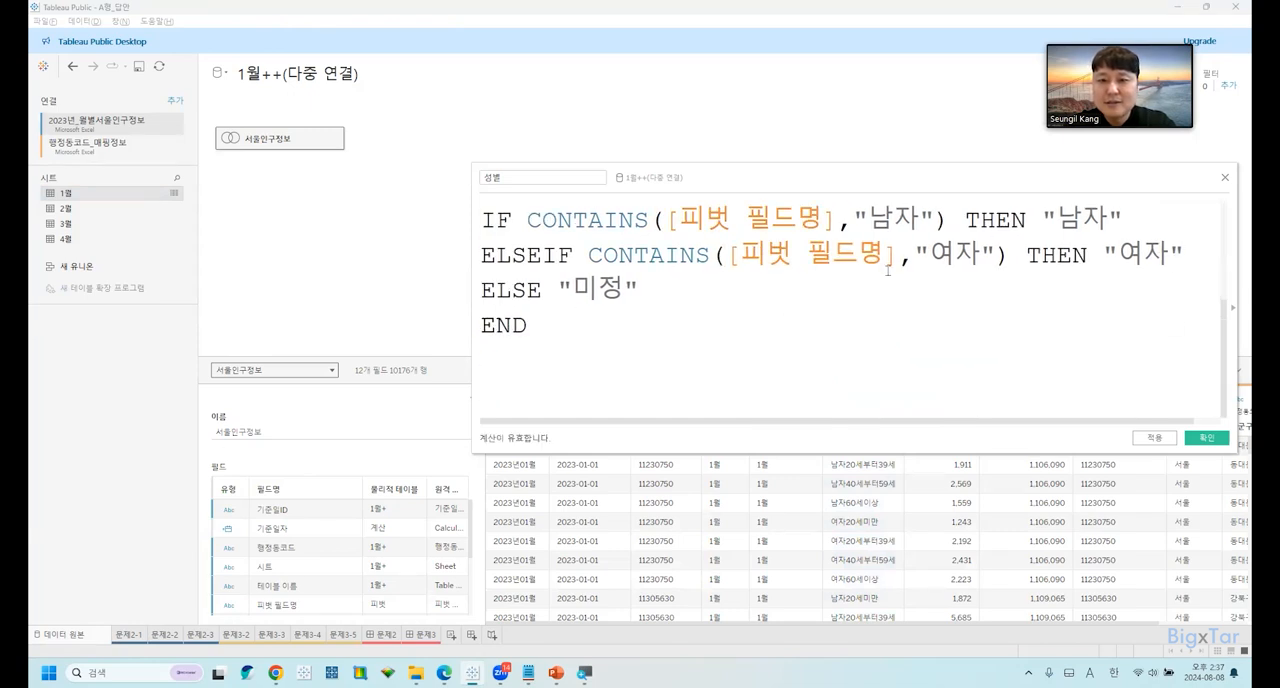
left_click_drag(1184, 255, 463, 260)
key("BackSpace")
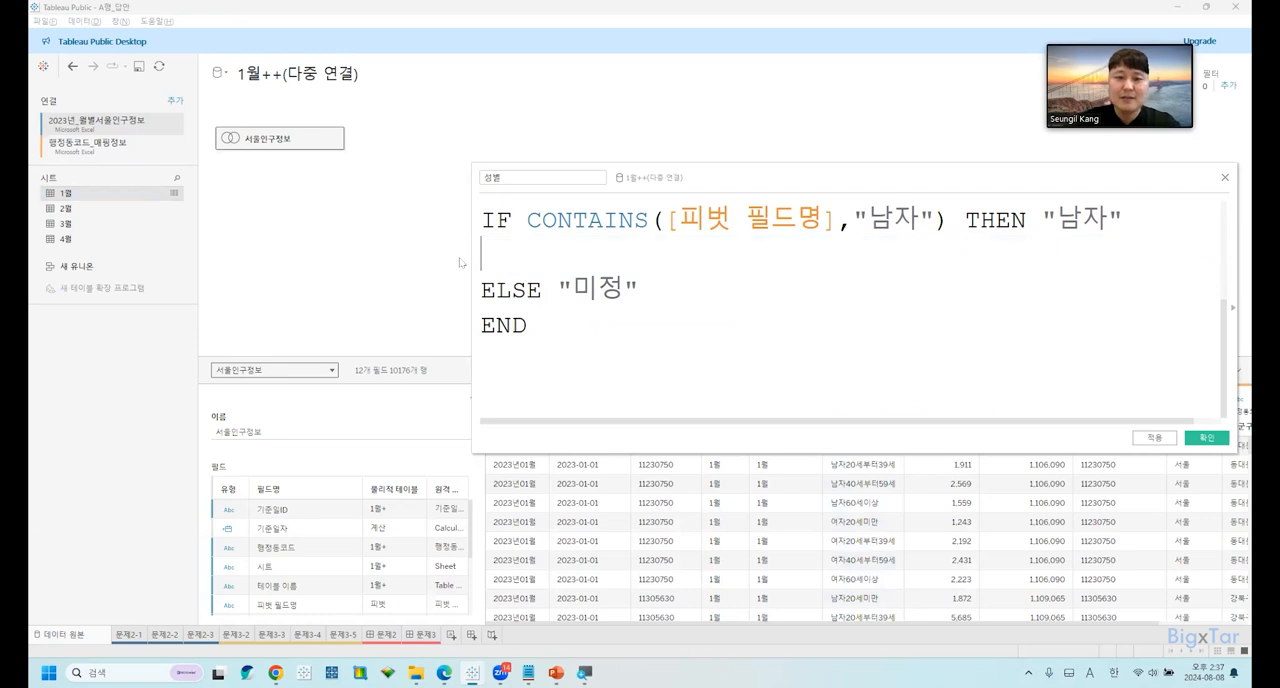
key("BackSpace")
Replace "미정" with "여자" in the ELSE line of the duplicated formula.
key("Right")
key("Right")
key("Right")
key("Right")
key("Right")
key("Right")
key("Right")
key("Right")
key("Right")
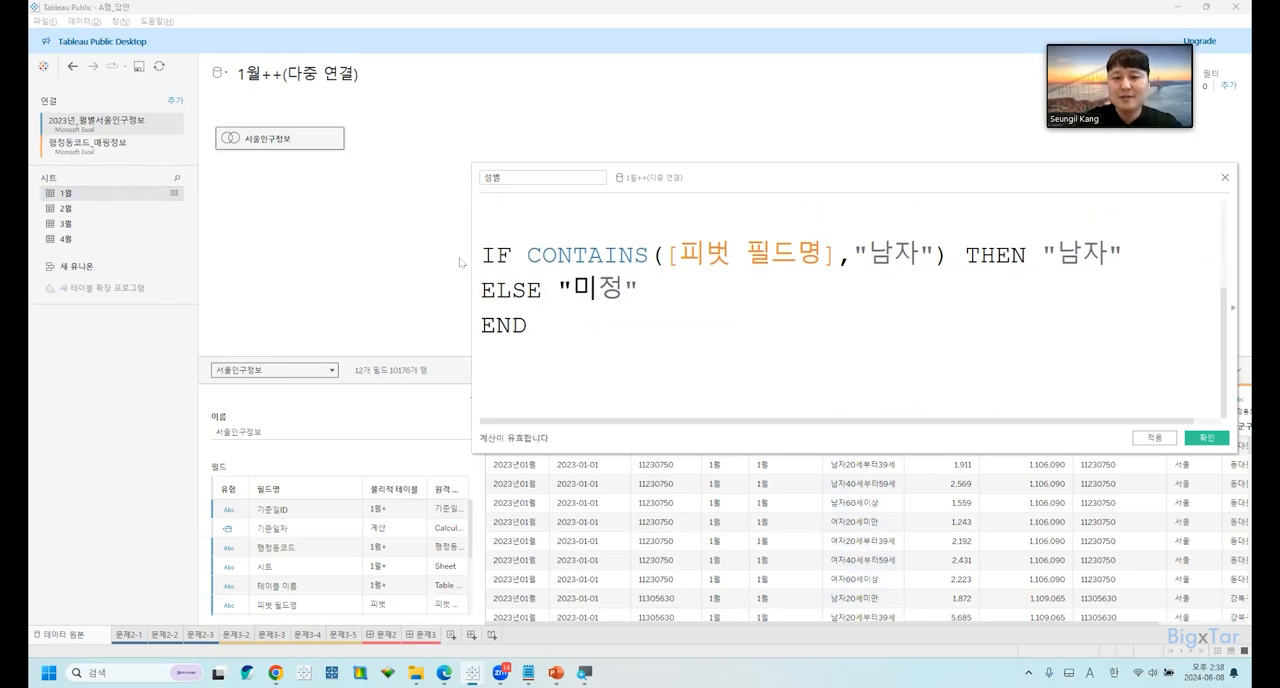
key("BackSpace")
key("BackSpace")
type("여자")
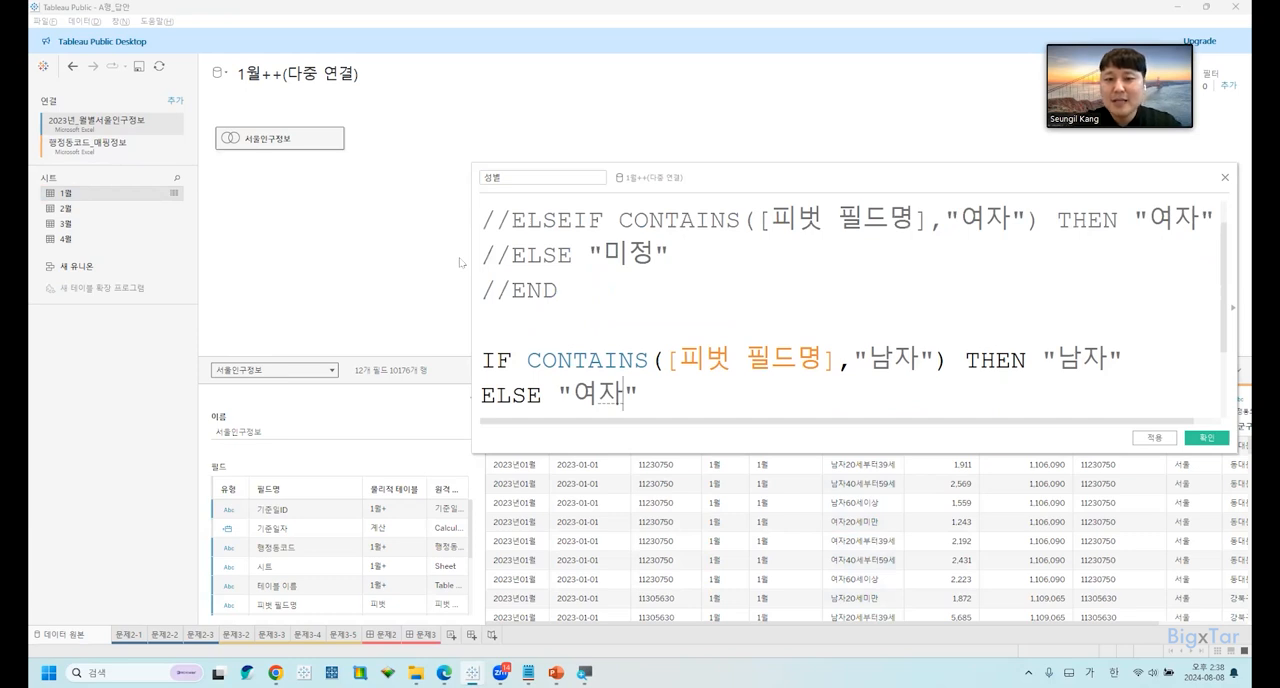
scroll(880, 330, "down", 1)
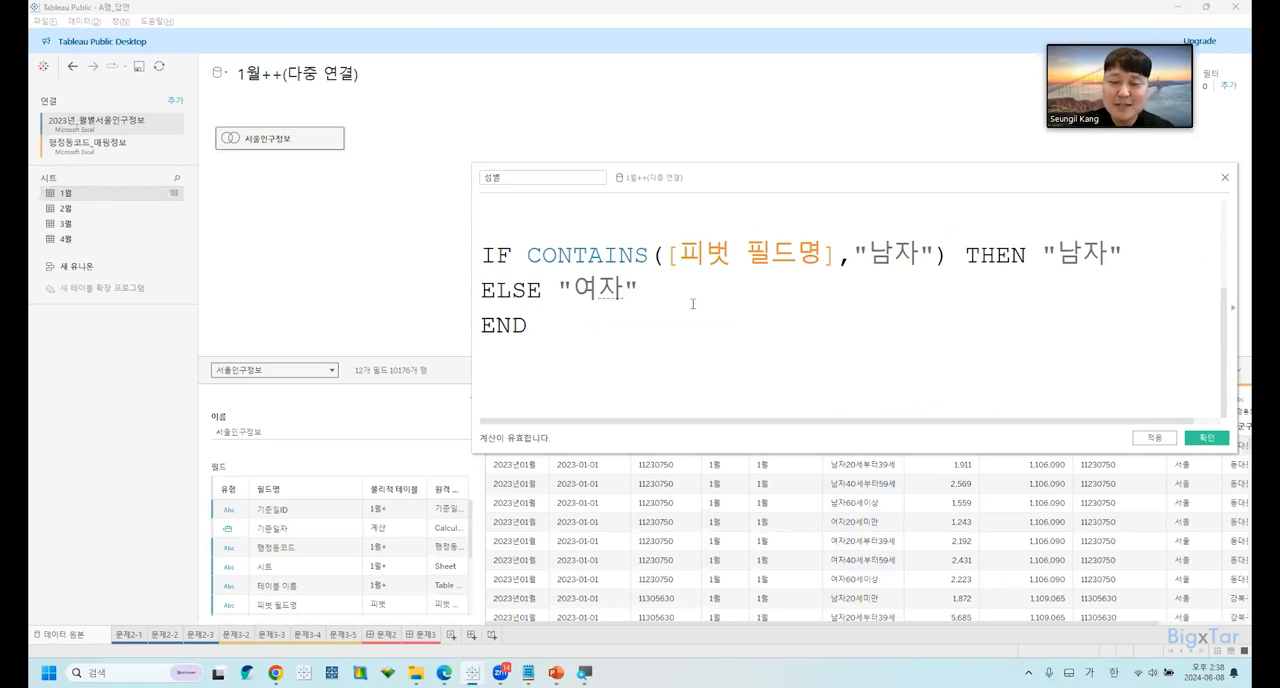
Review the commented-out and active versions of the formula, and save the 성별 calculated field.
scroll(692, 303, "up", 2)
left_click_drag(610, 330, 483, 192)
left_click(636, 250)
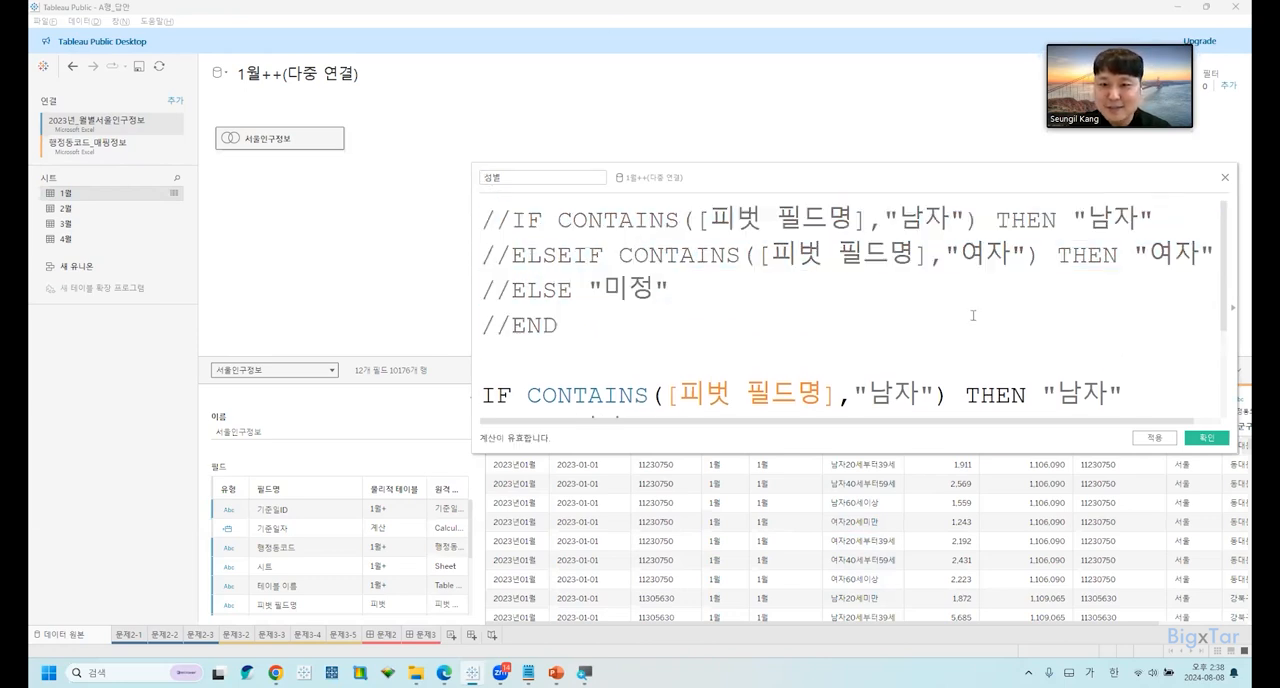
scroll(990, 320, "down", 2)
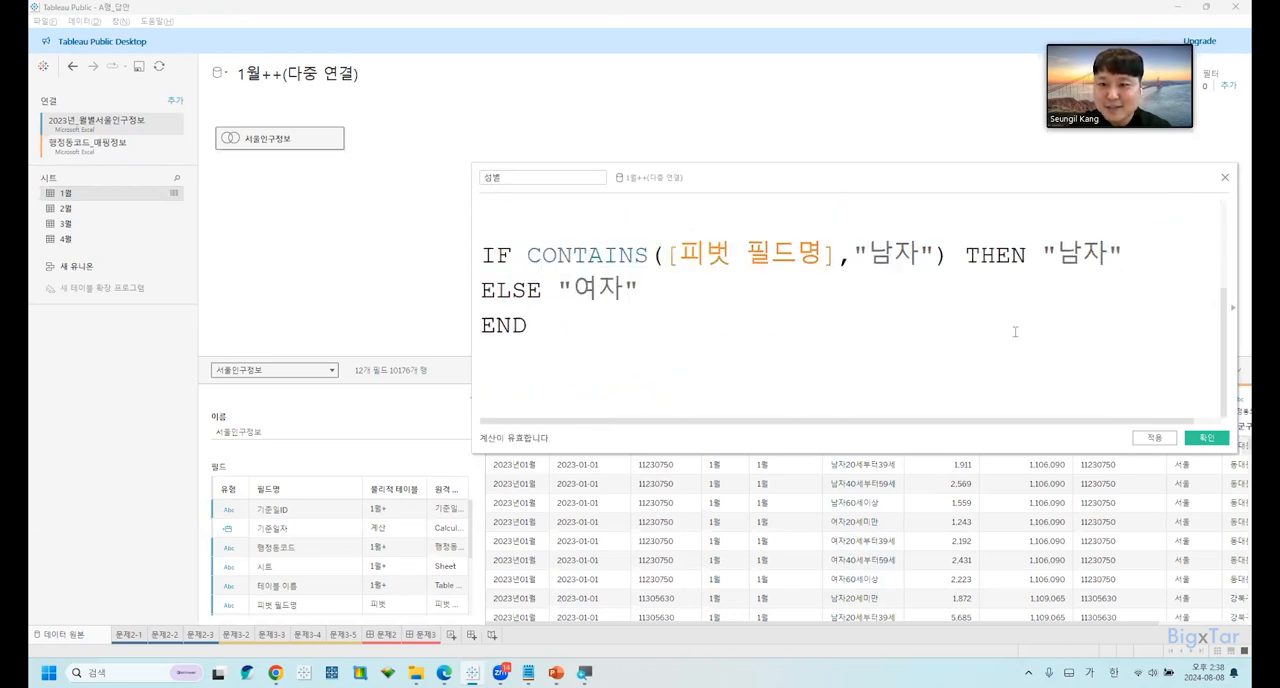
left_click(1205, 438)
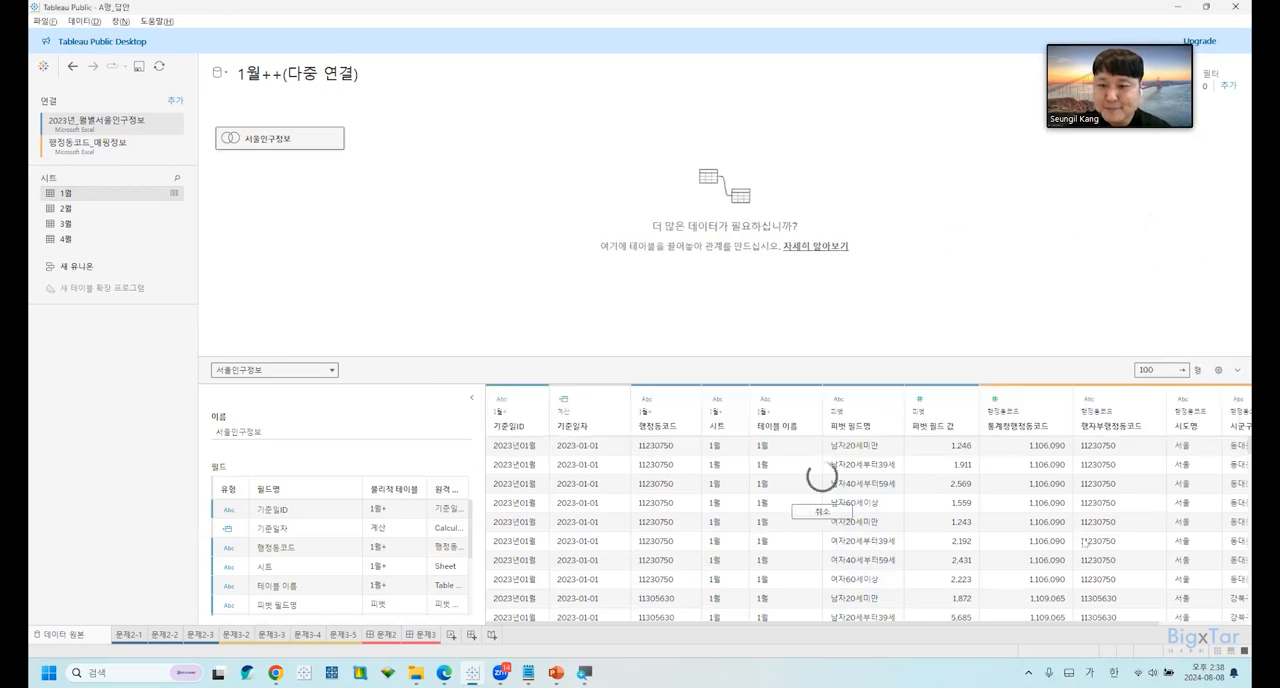
Compare the new 성별 column with 피벗 필드명, and read the 나이대 field task in the exam document.
left_click(857, 417)
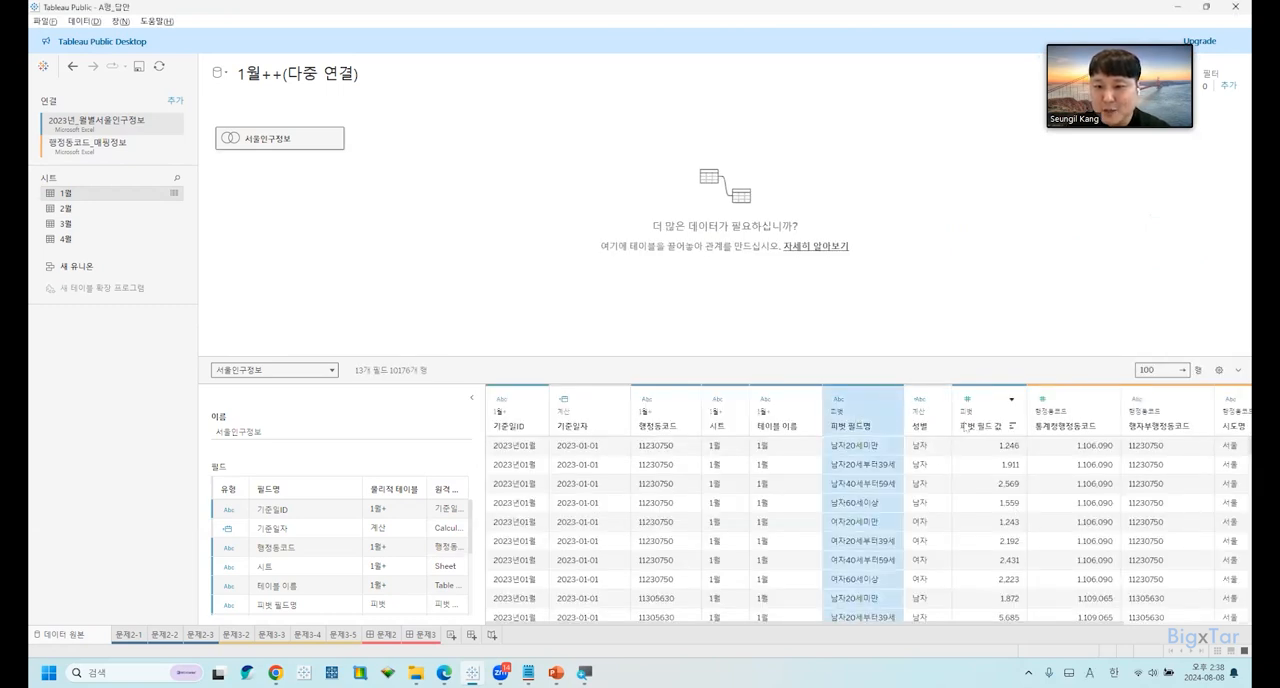
left_click(917, 428)
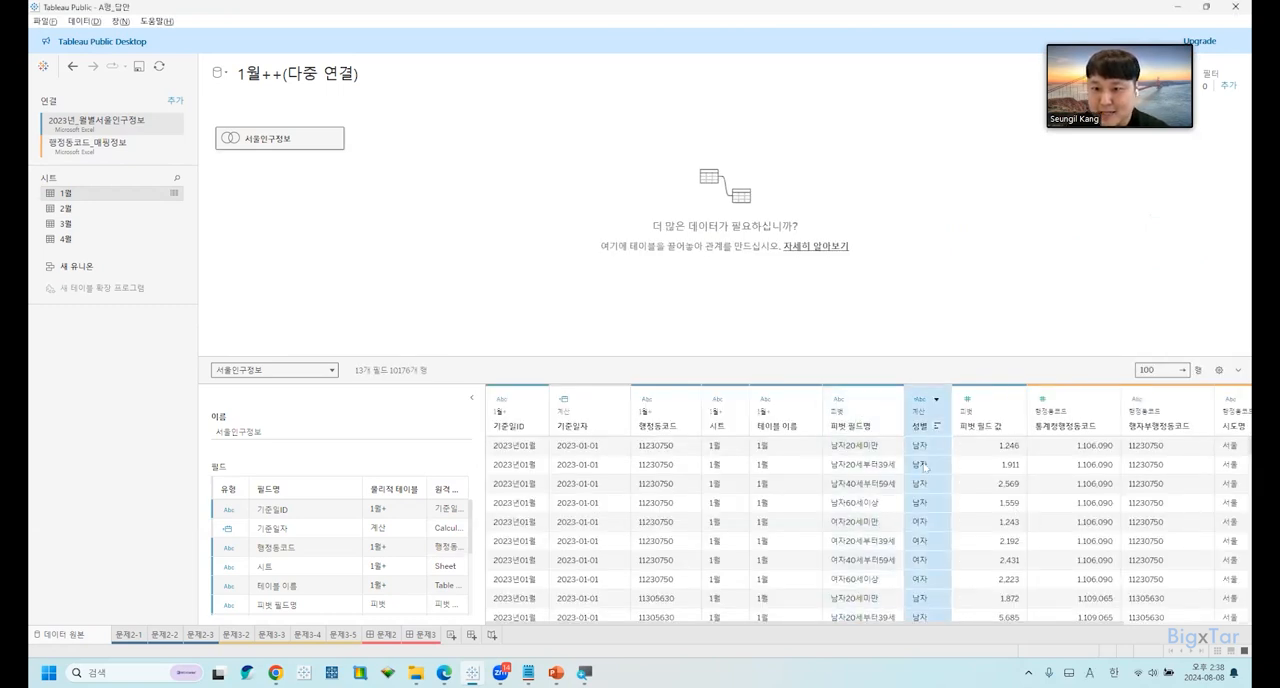
key("alt+Tab")
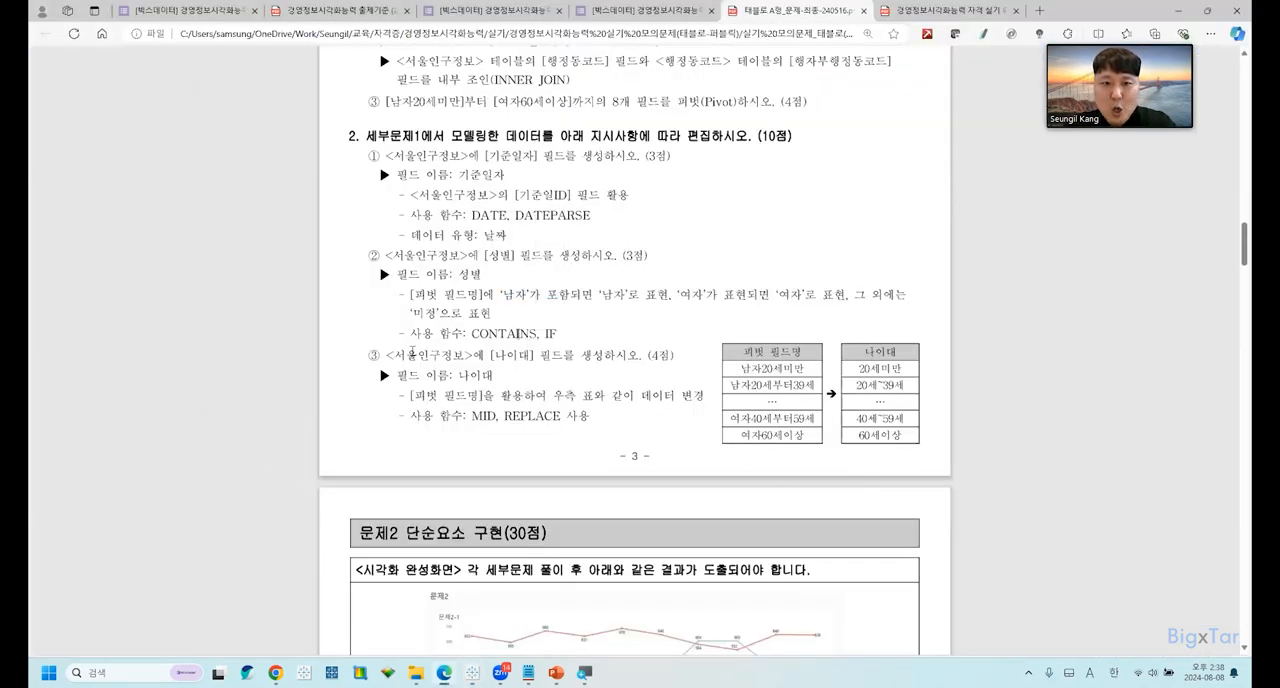
left_click_drag(414, 351, 572, 356)
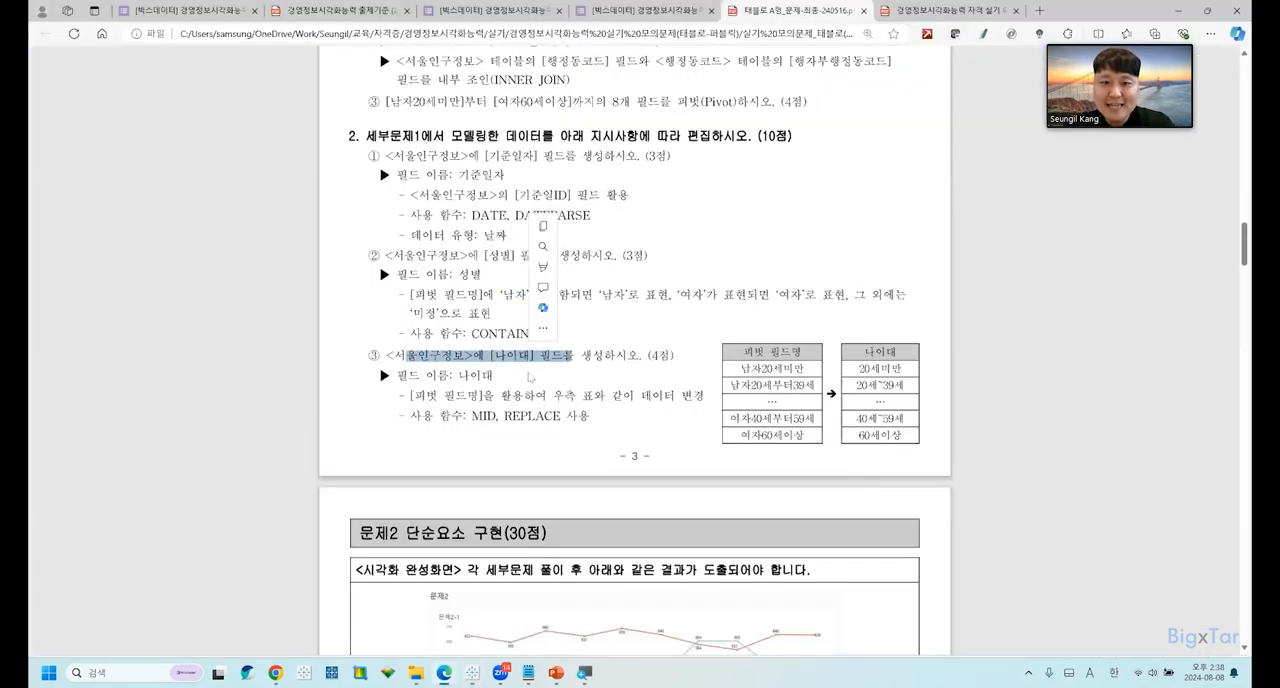
left_click(529, 376)
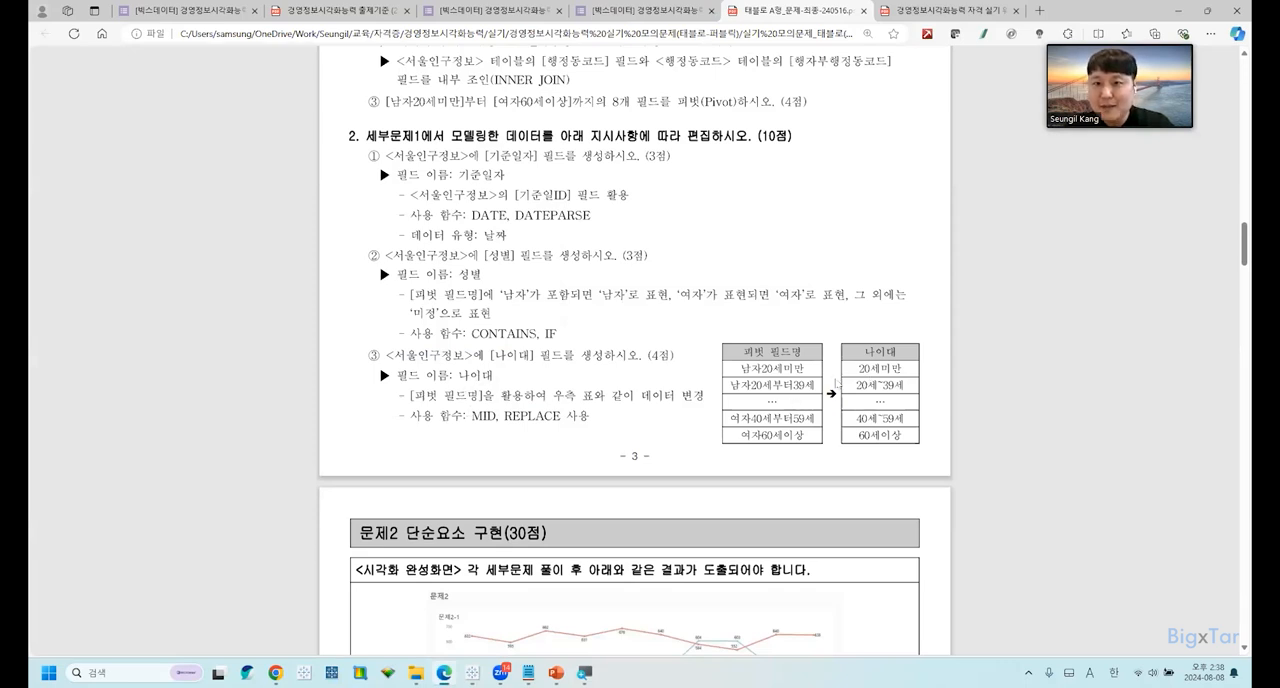
Return to Tableau and create a calculated field named 나이대 from the 피벗 필드명 field, enlarging the formula text.
key("alt+Tab")
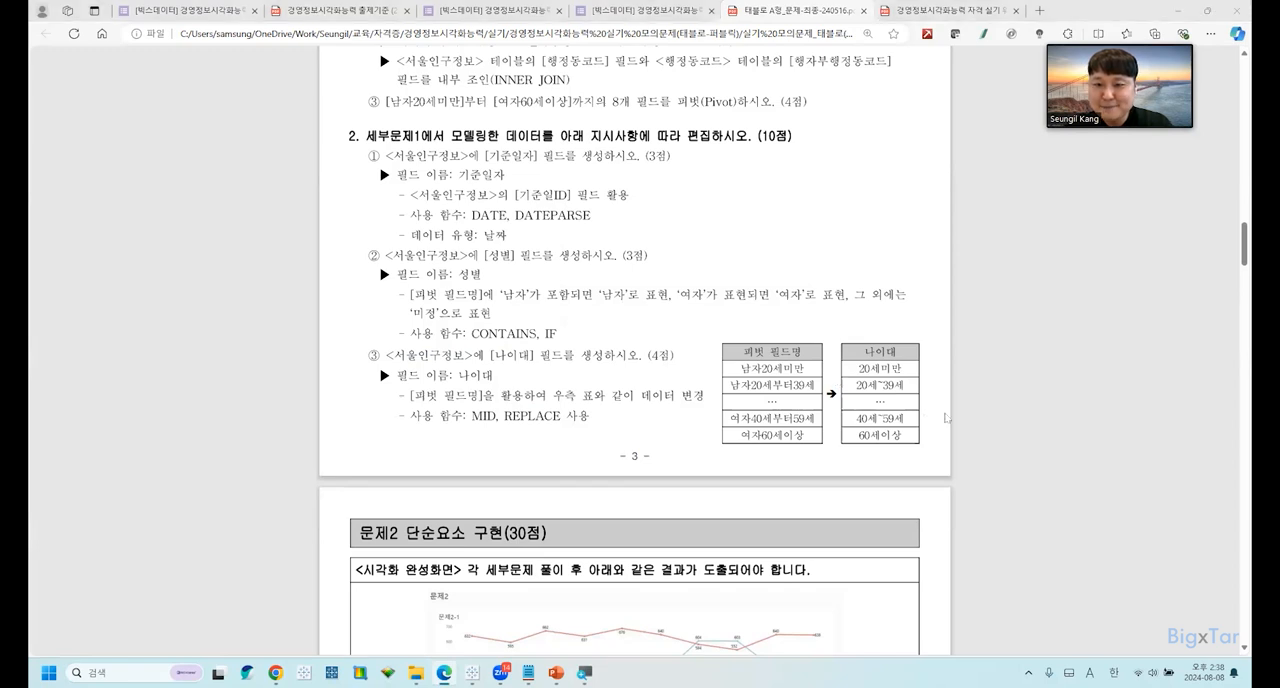
left_click(856, 403)
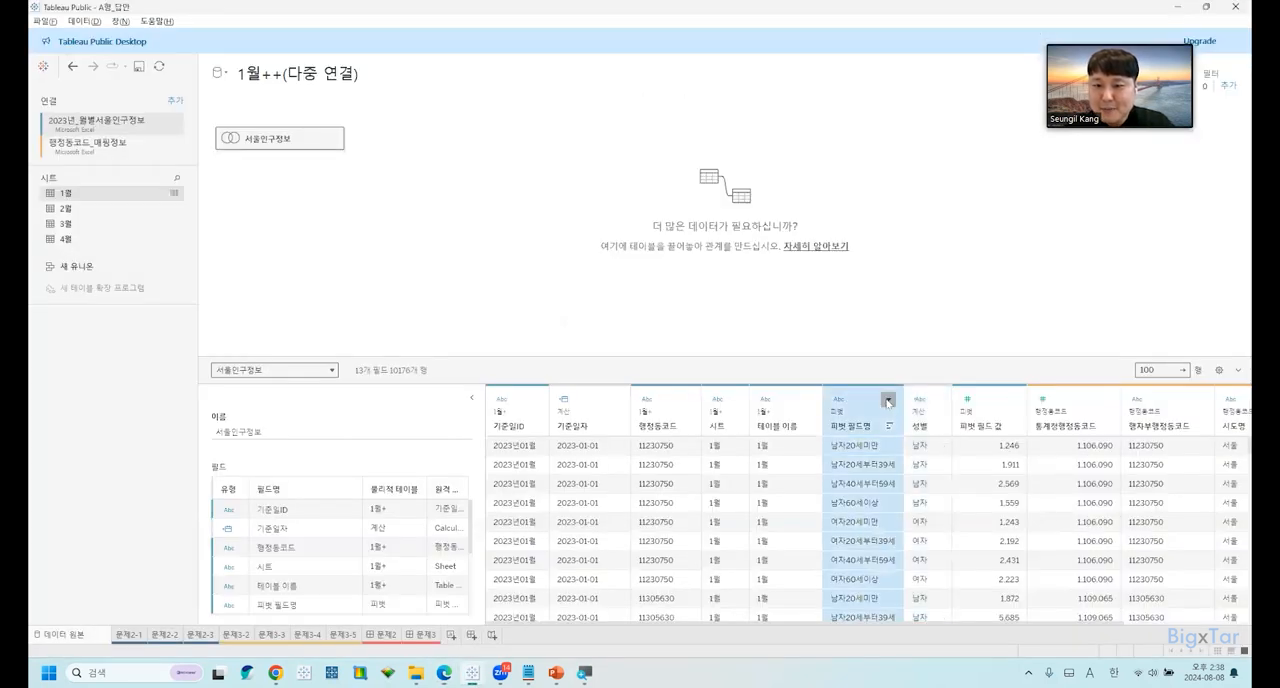
left_click(888, 400)
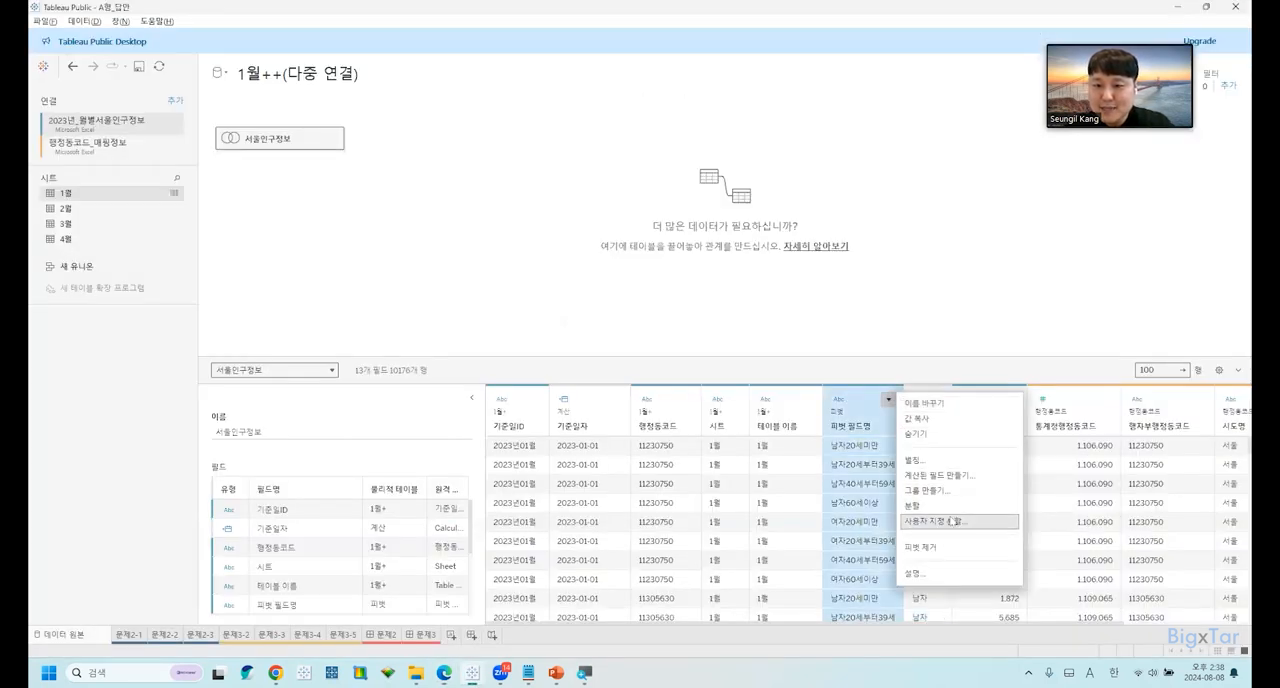
left_click(961, 477)
type("나이대")
left_click(838, 365)
scroll(833, 365, "up", 5, "ctrl")
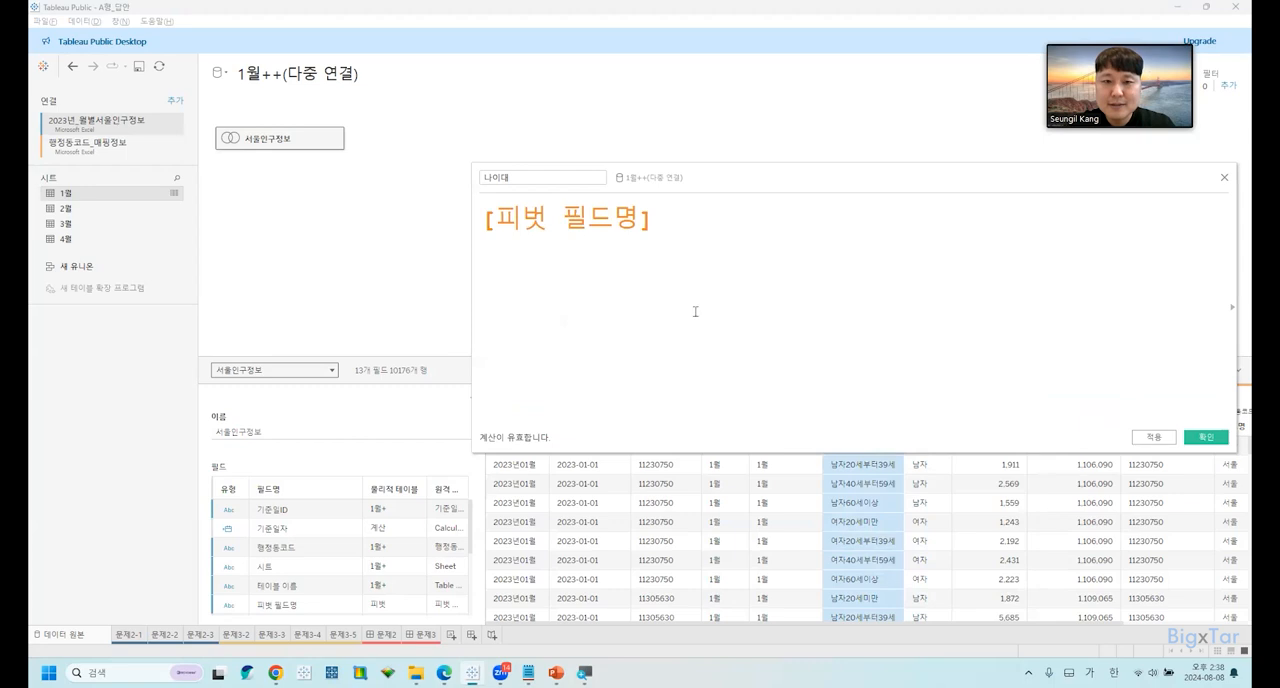
Check the exam document for the functions required for 나이대 and how 피벗 필드명 values map to age groups.
key("alt+Tab")
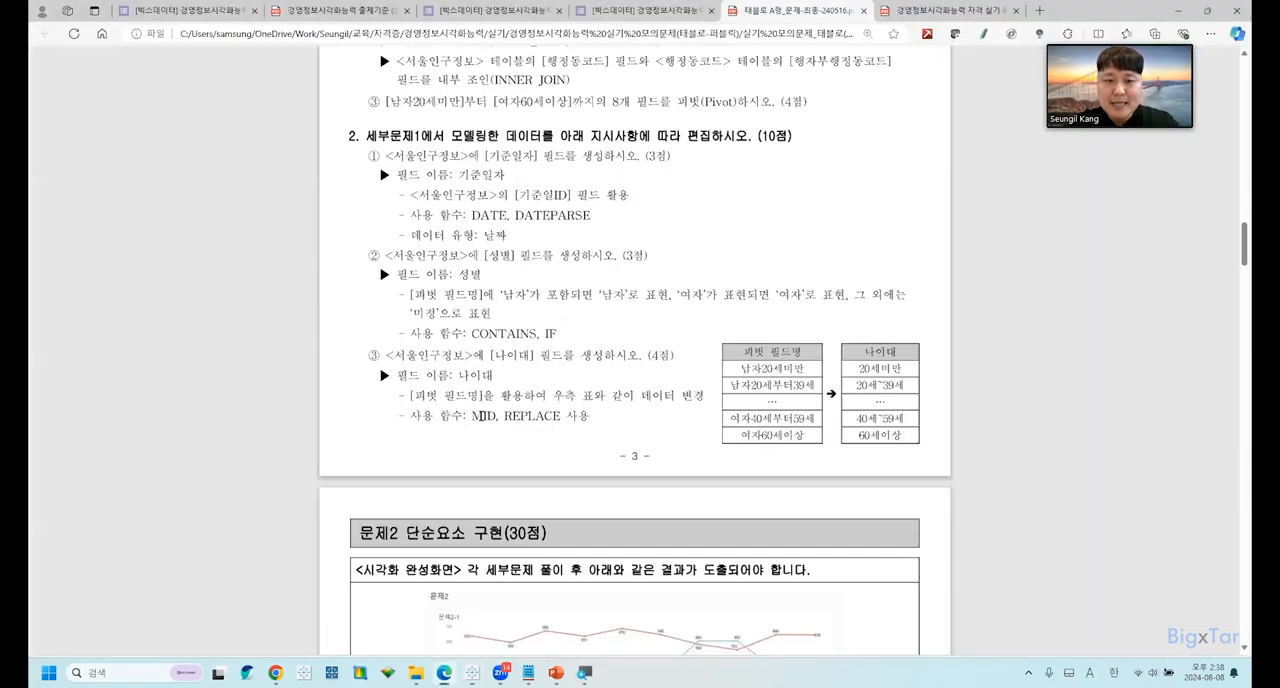
left_click_drag(506, 416, 561, 418)
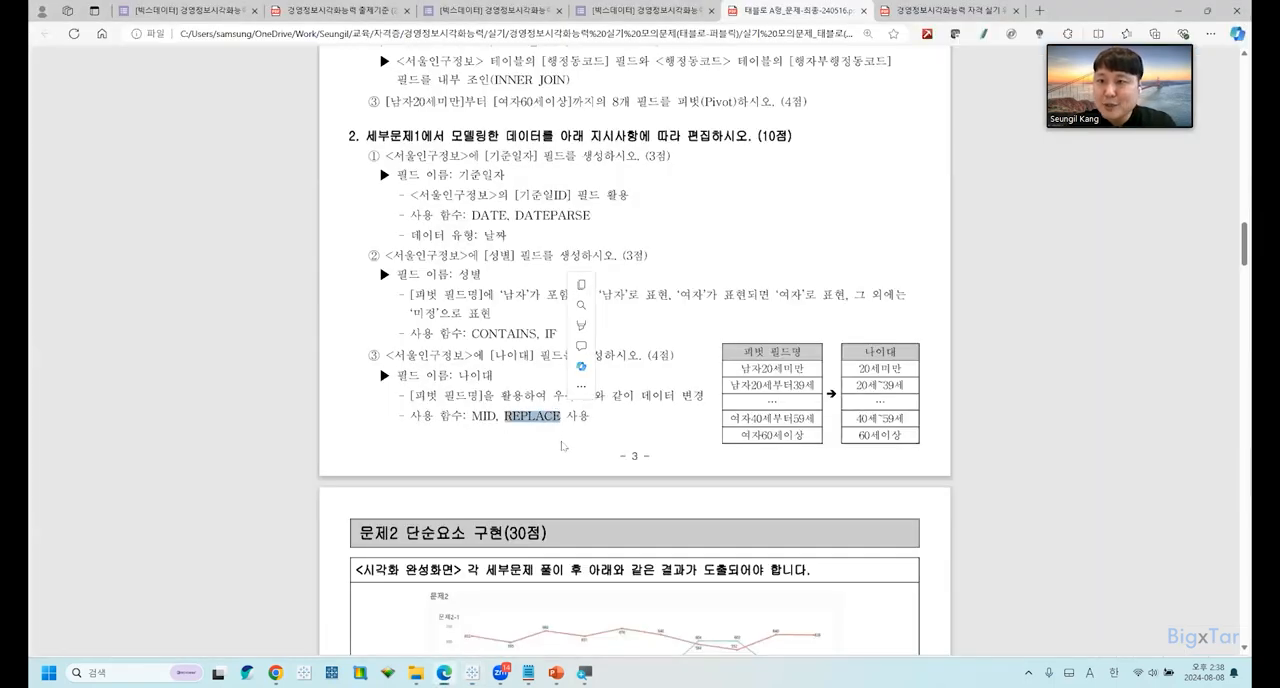
left_click_drag(767, 353, 775, 403)
double_click(771, 404)
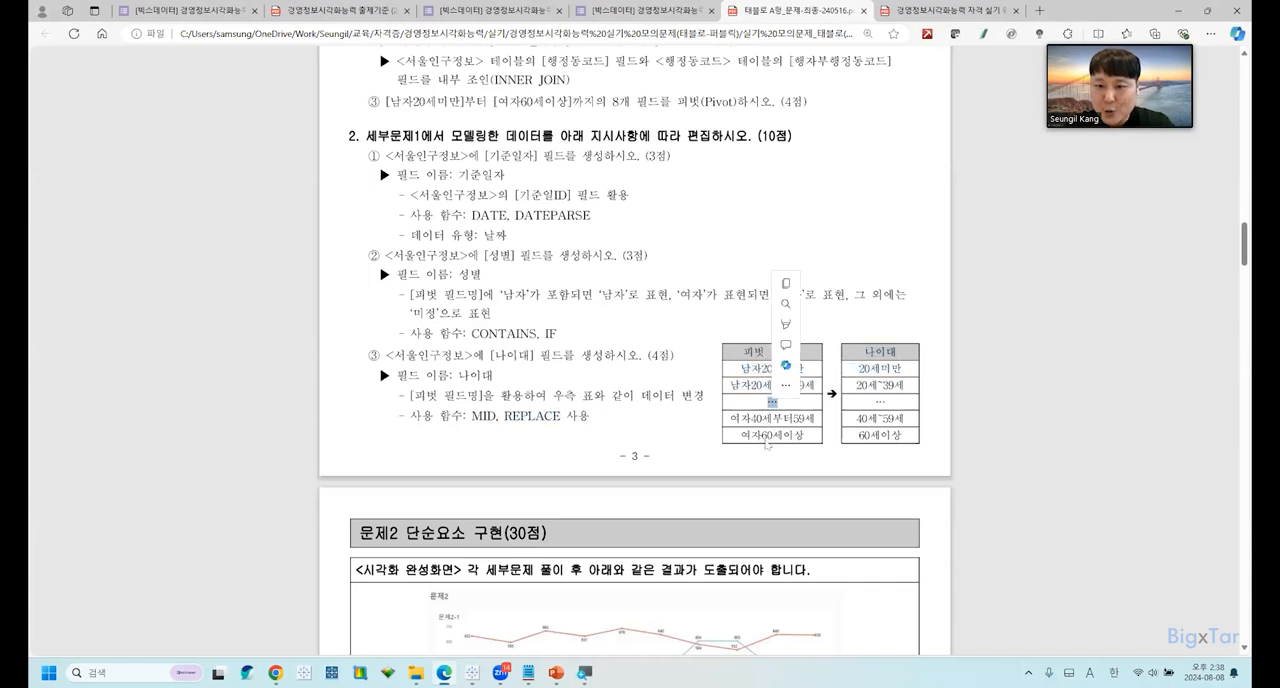
left_click(881, 355)
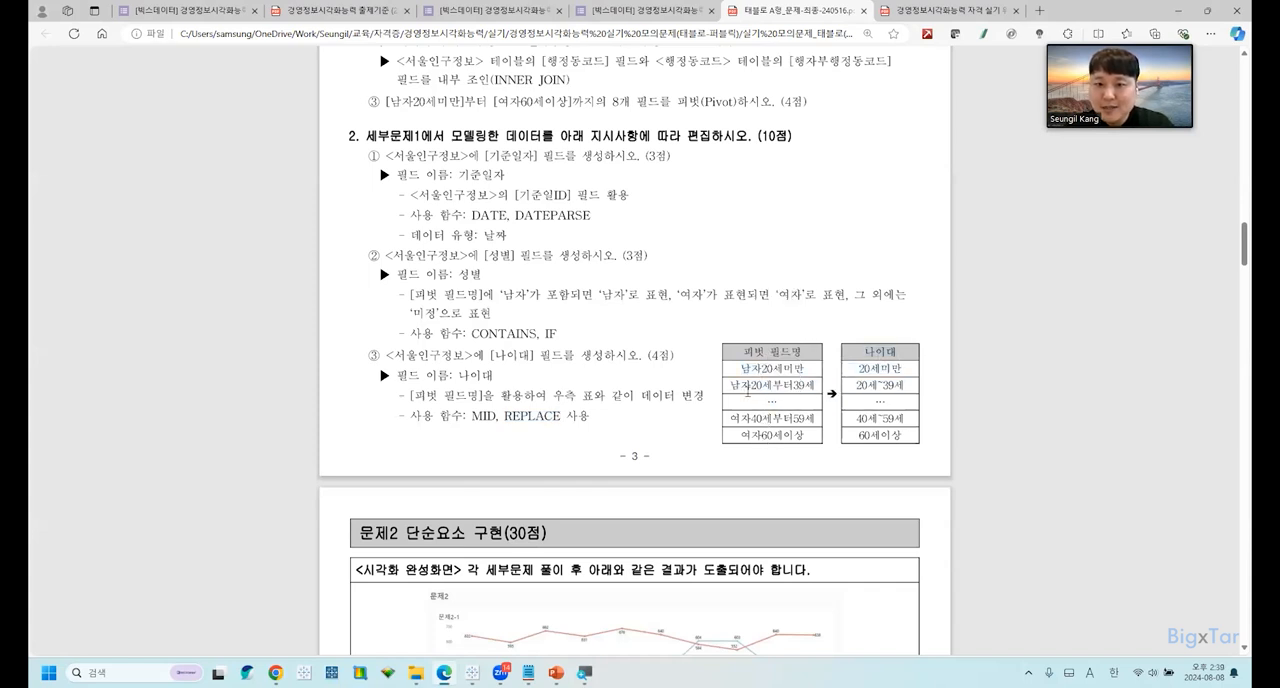
left_click_drag(773, 384, 793, 385)
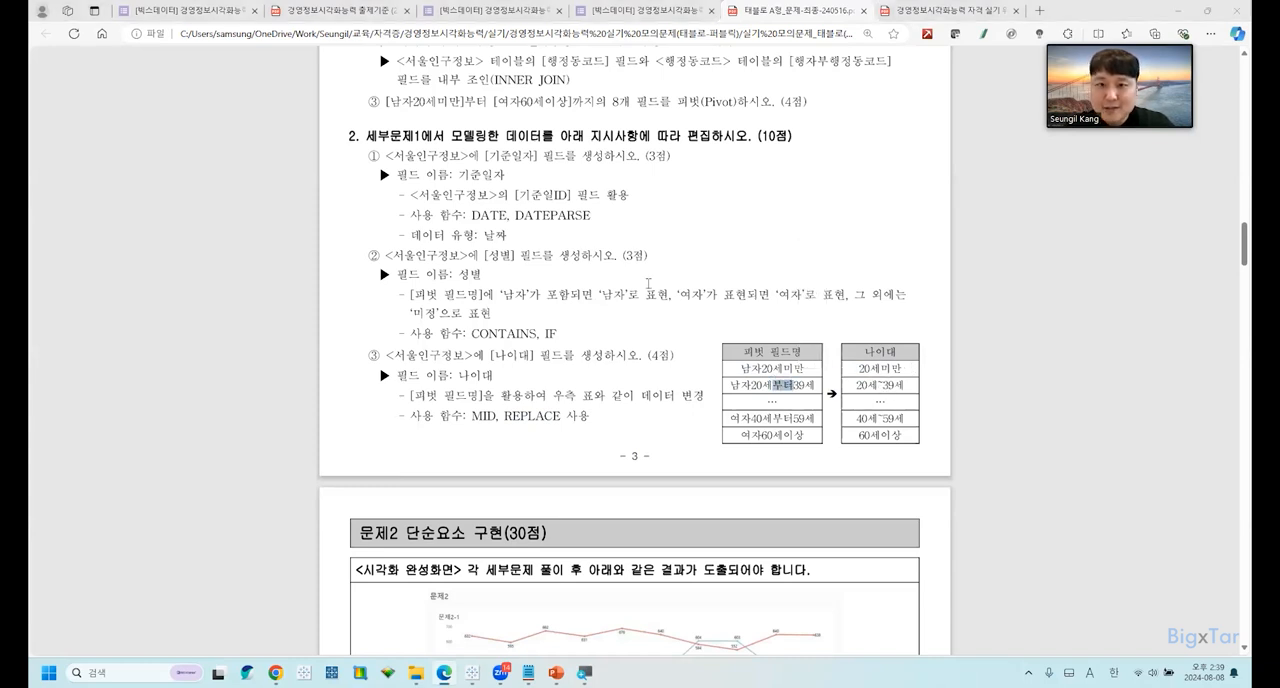
Back in Tableau, insert the REPLACE function with its opening parenthesis before [피벗 필드명] in the 나이대 formula.
key("alt+Tab")
left_click(493, 211)
type("ㄱ")
key("BackSpace")
key("Hangul")
type("REPLA")
key("BackSpace")
type("ACE([피벗 필드명")
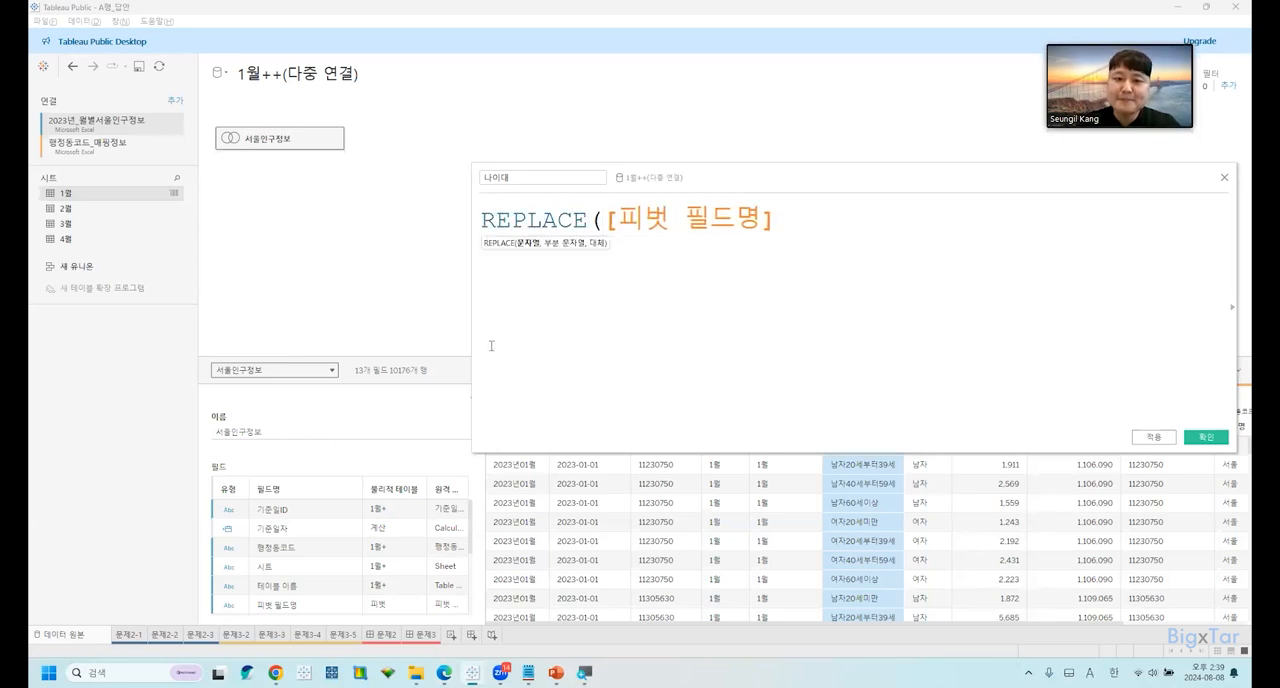
Complete the REPLACE function so it substitutes "~" for "부터", and apply the 나이대 calculation with the data preview uncovered.
key("End")
type(",\"\"")
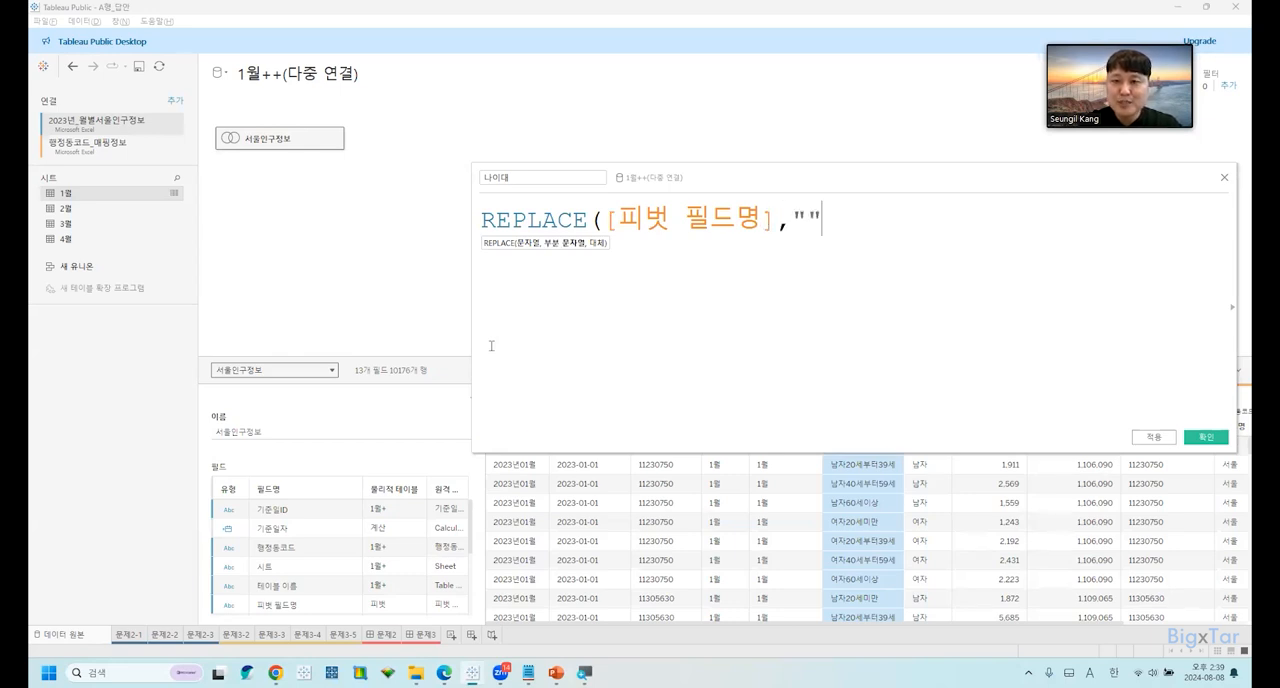
type("부터")
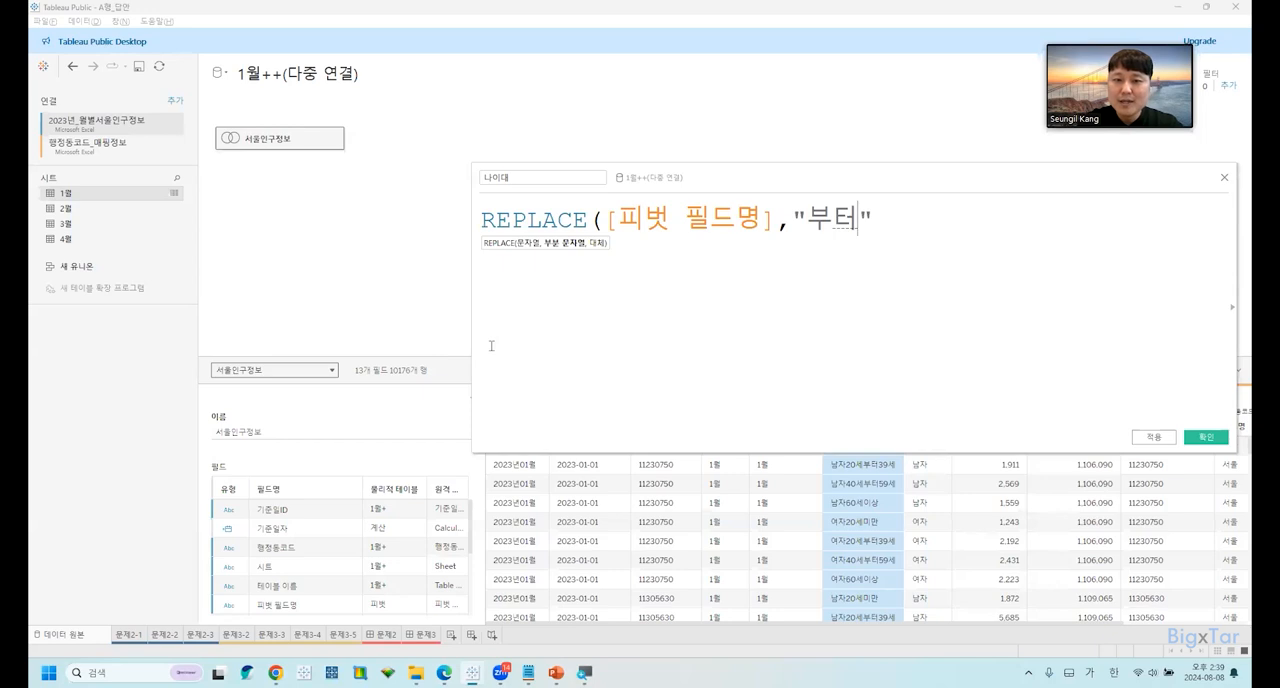
key("End")
type(",\"부터\",\"")
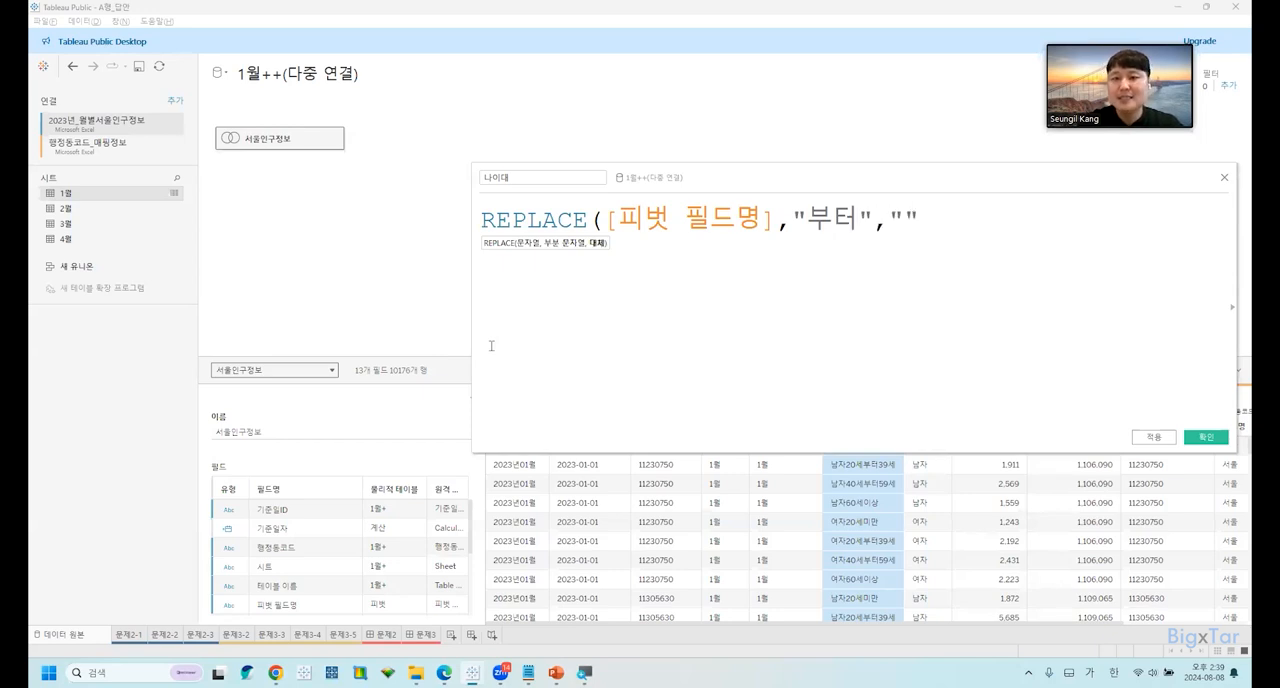
type("~")
key("End")
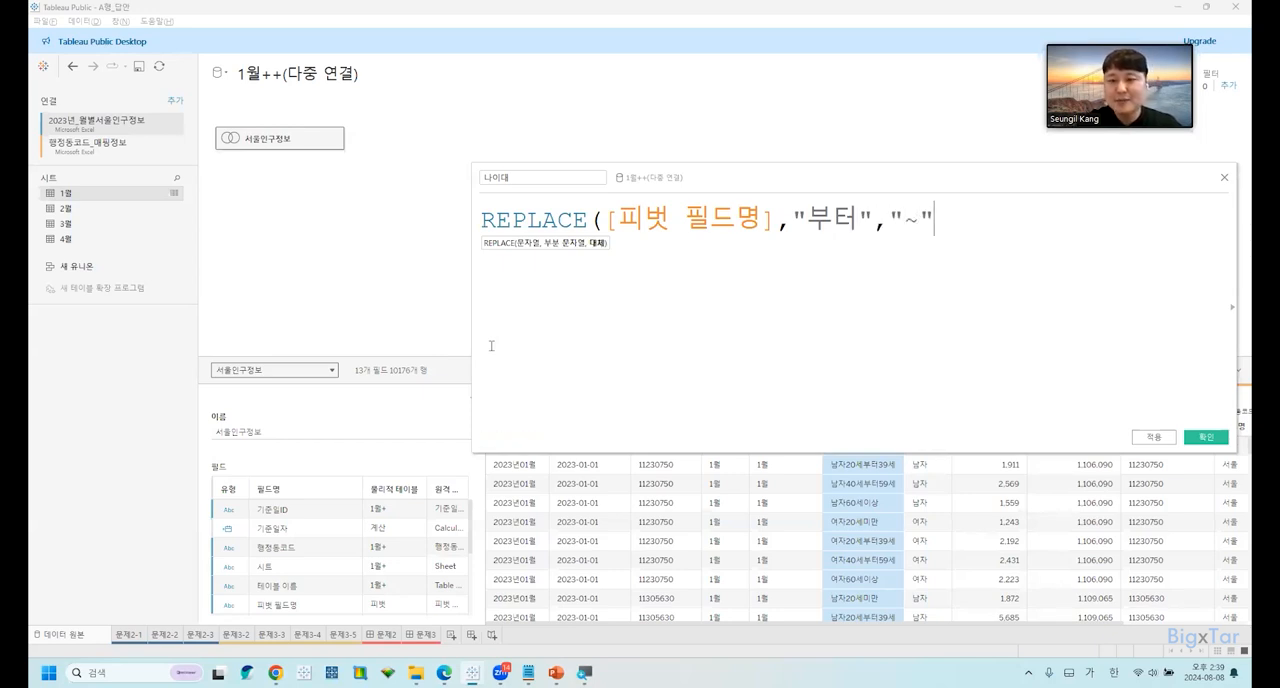
type(")")
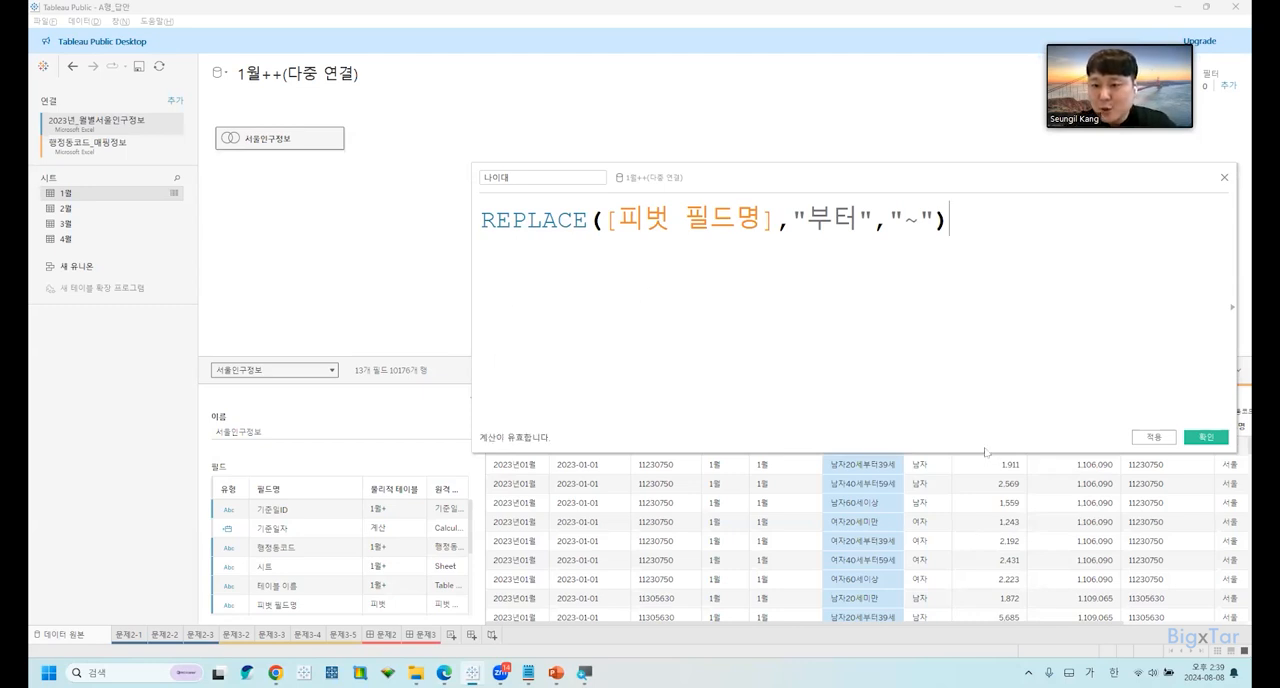
left_click_drag(985, 424, 987, 371)
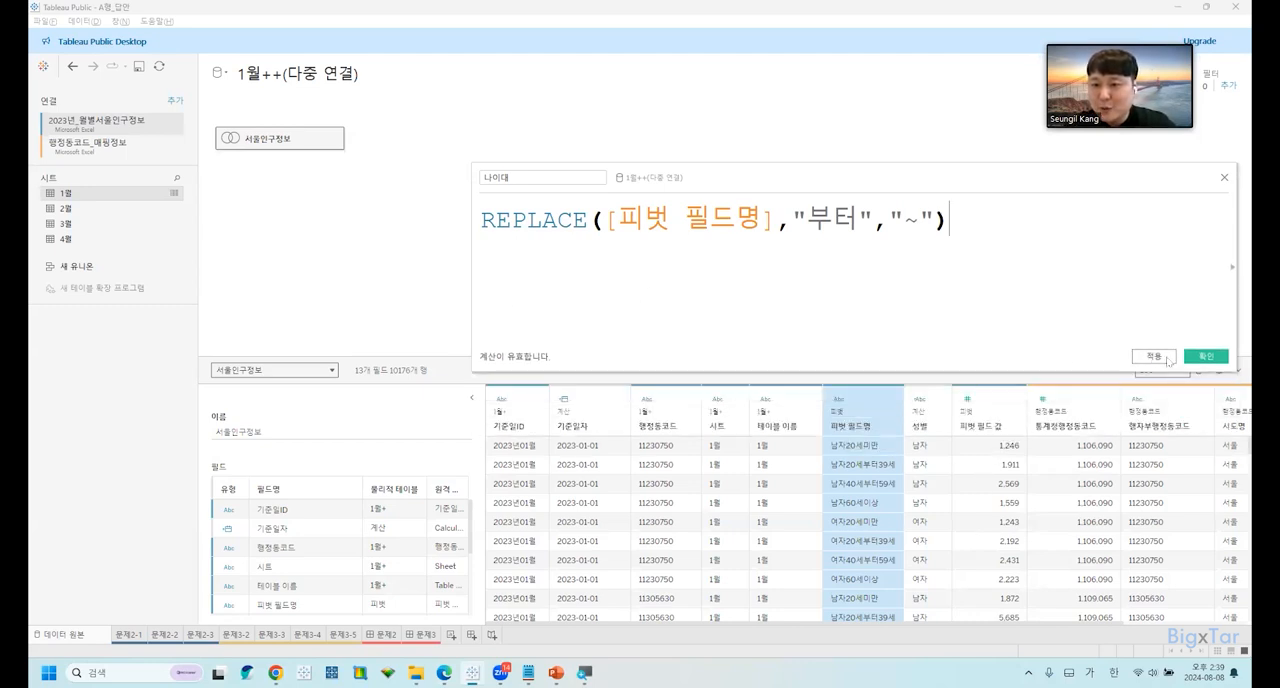
left_click(1165, 356)
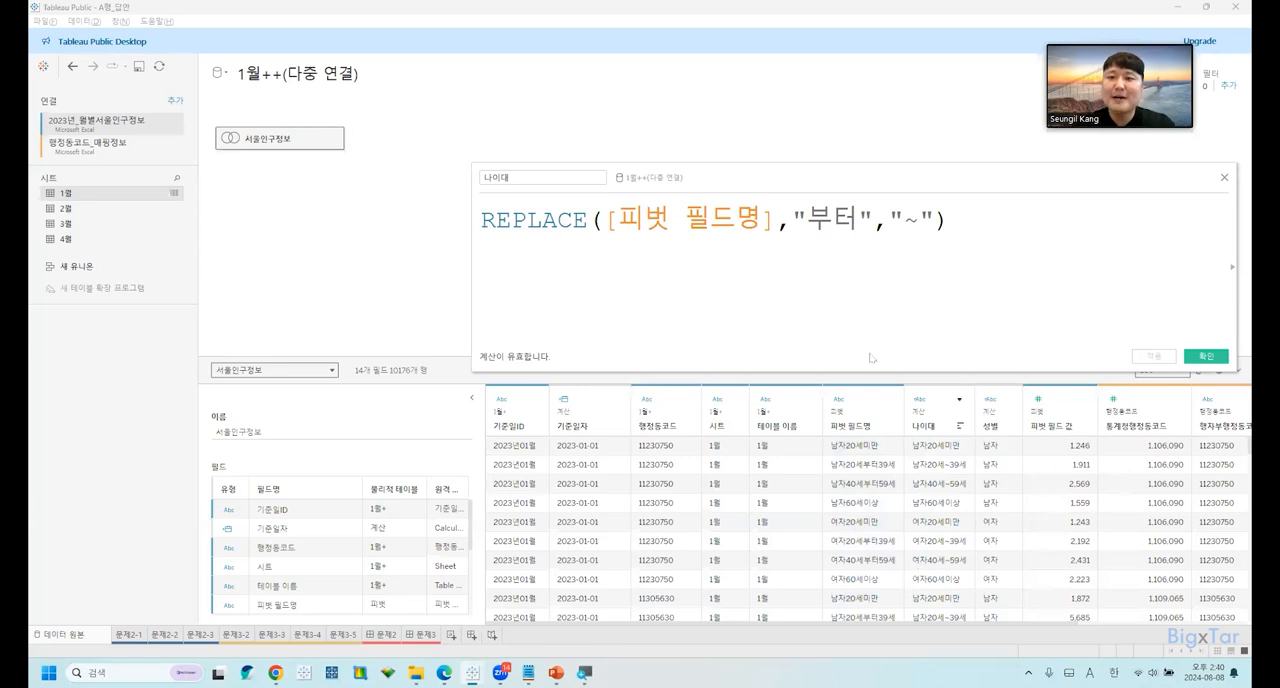
Insert the MID function with its opening parenthesis in front of REPLACE in the 나이대 formula.
left_click(483, 220)
key("Hangul")
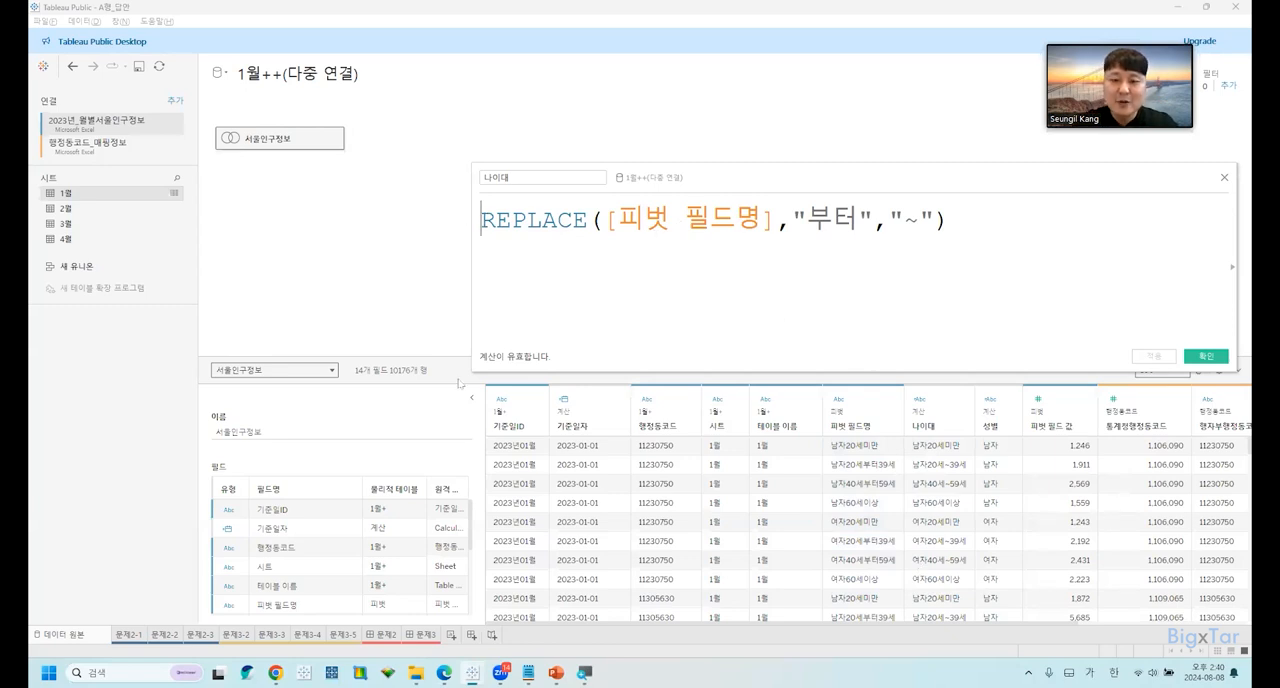
type("ㅡ")
key("BackSpace")
key("Hangul")
type("MID(")
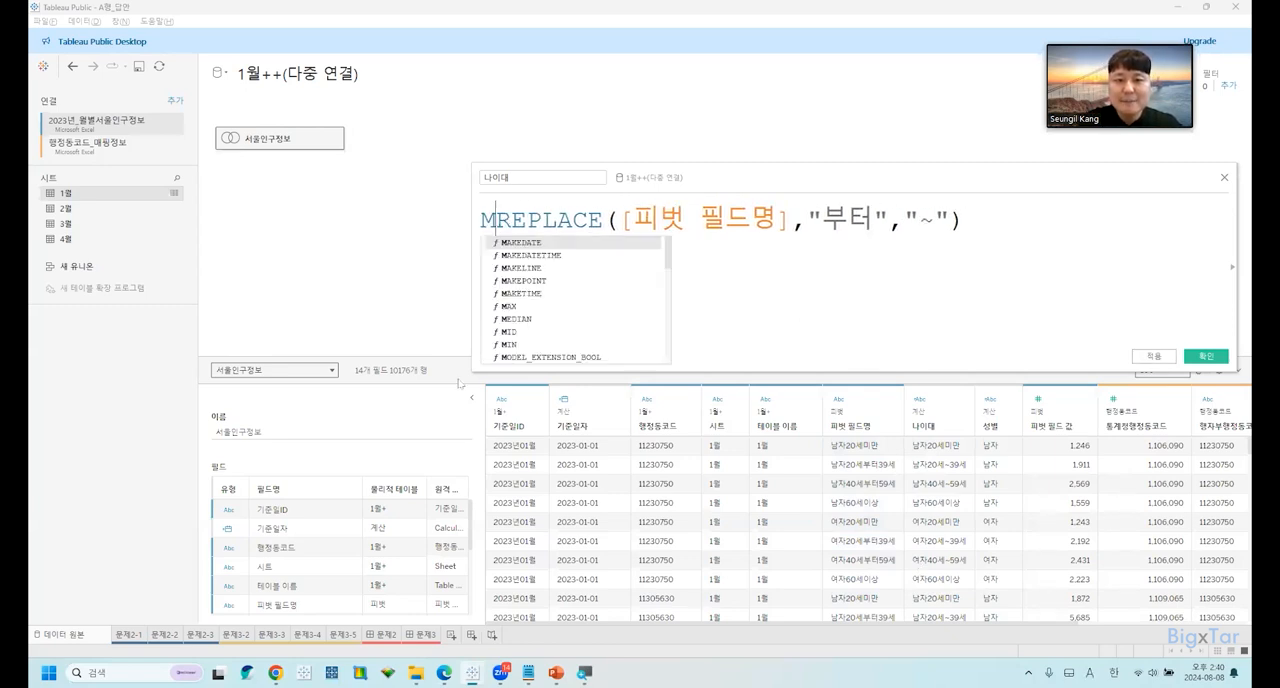
key("Right")
key("Right")
key("Right")
key("Right")
key("Right")
key("Right")
key("Right")
key("Right")
key("Right")
key("Right")
key("Right")
key("Right")
key("Right")
key("Right")
key("Right")
key("Right")
key("Right")
key("Right")
key("Right")
key("Right")
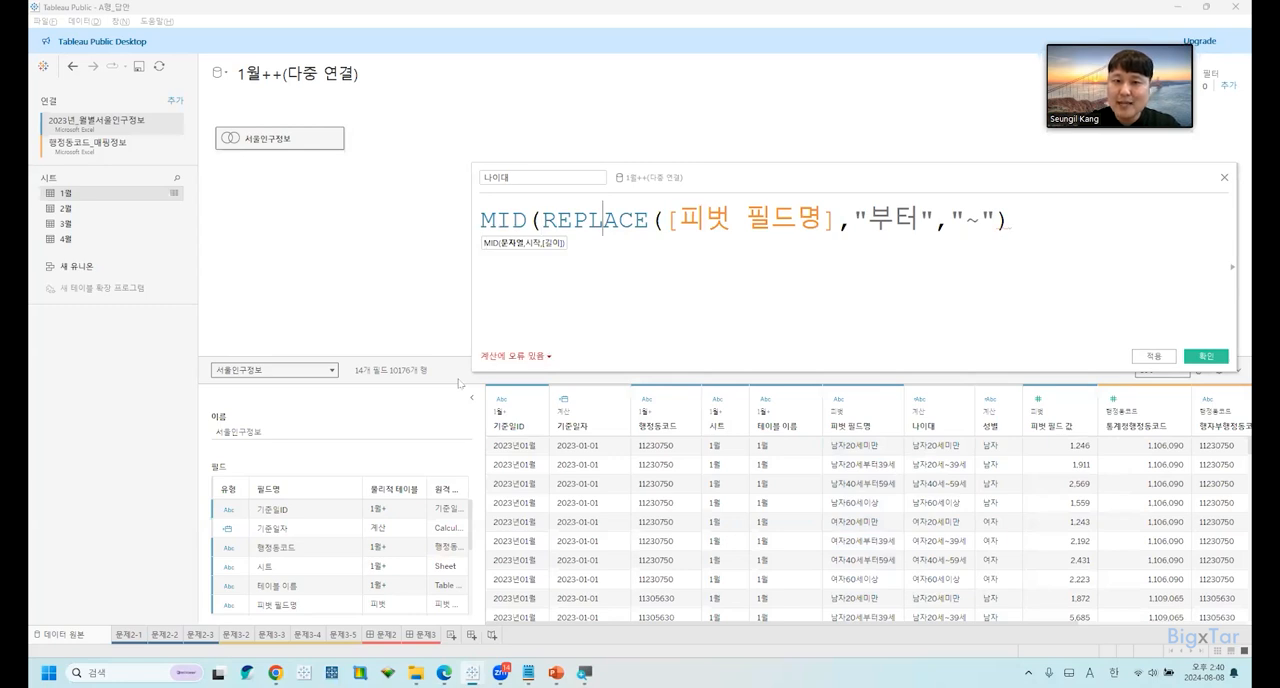
key("Right")
key("Right")
key("Right")
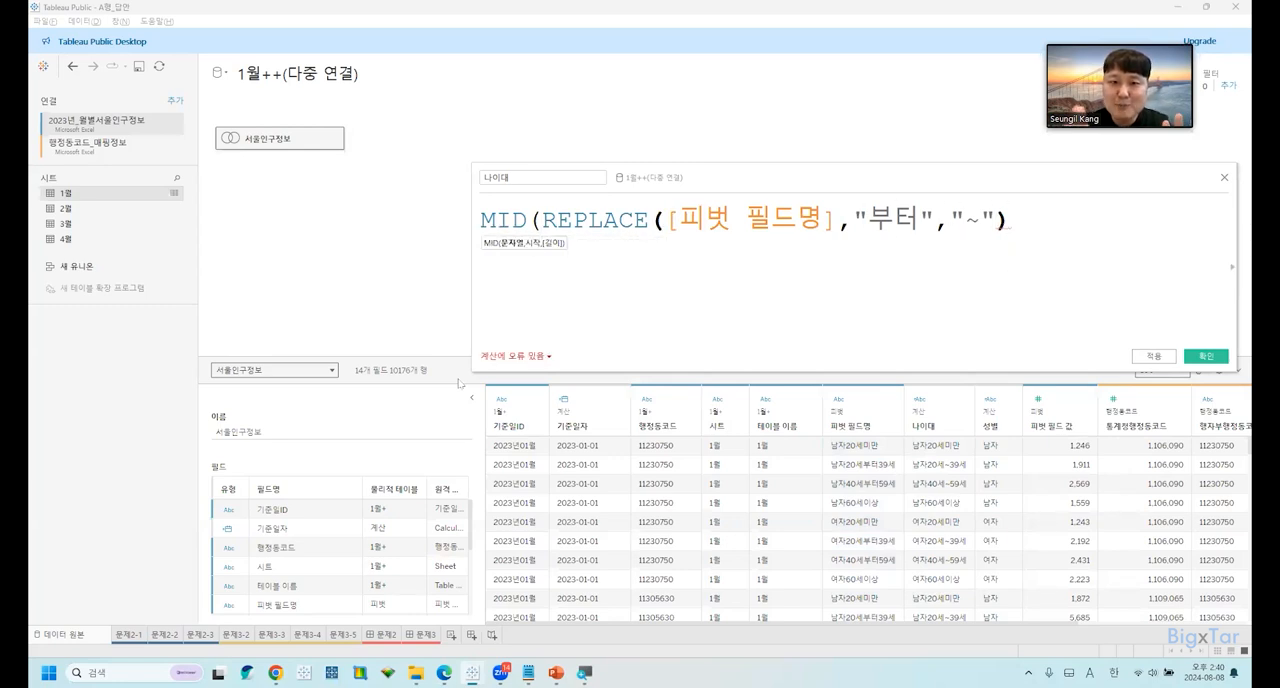
Set the MID start position to 3, close the function, and save the 나이대 calculated field.
type(",")
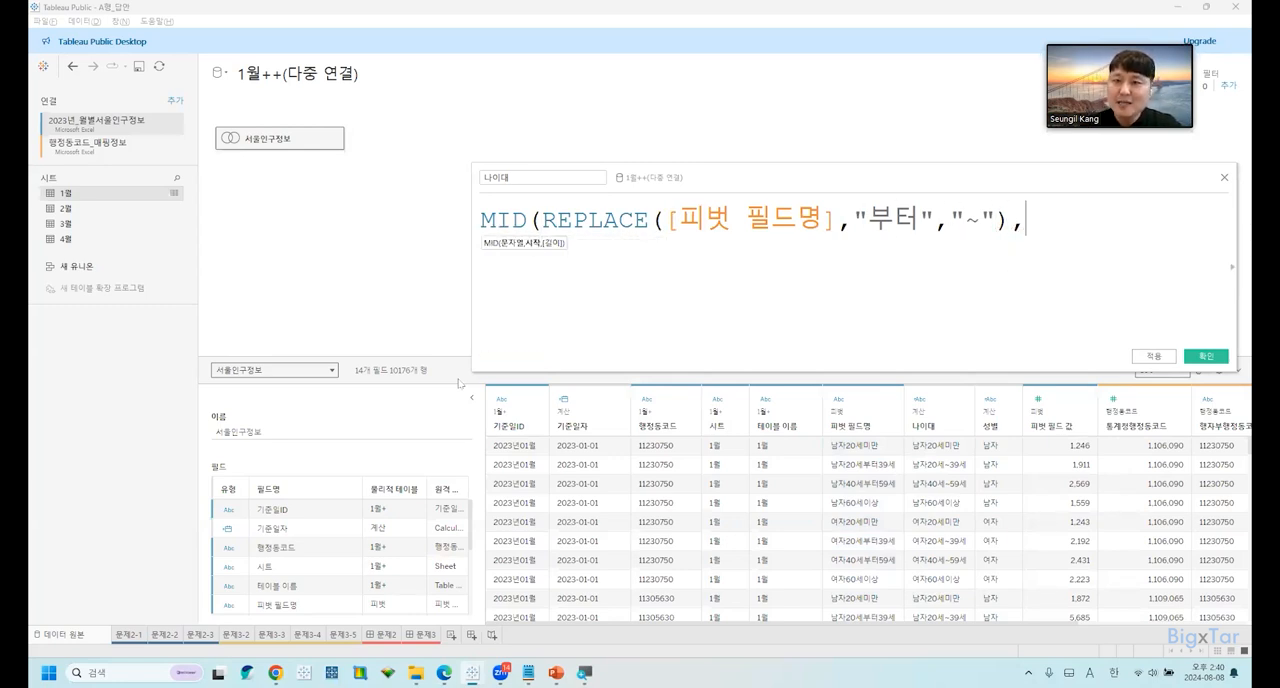
type("3")
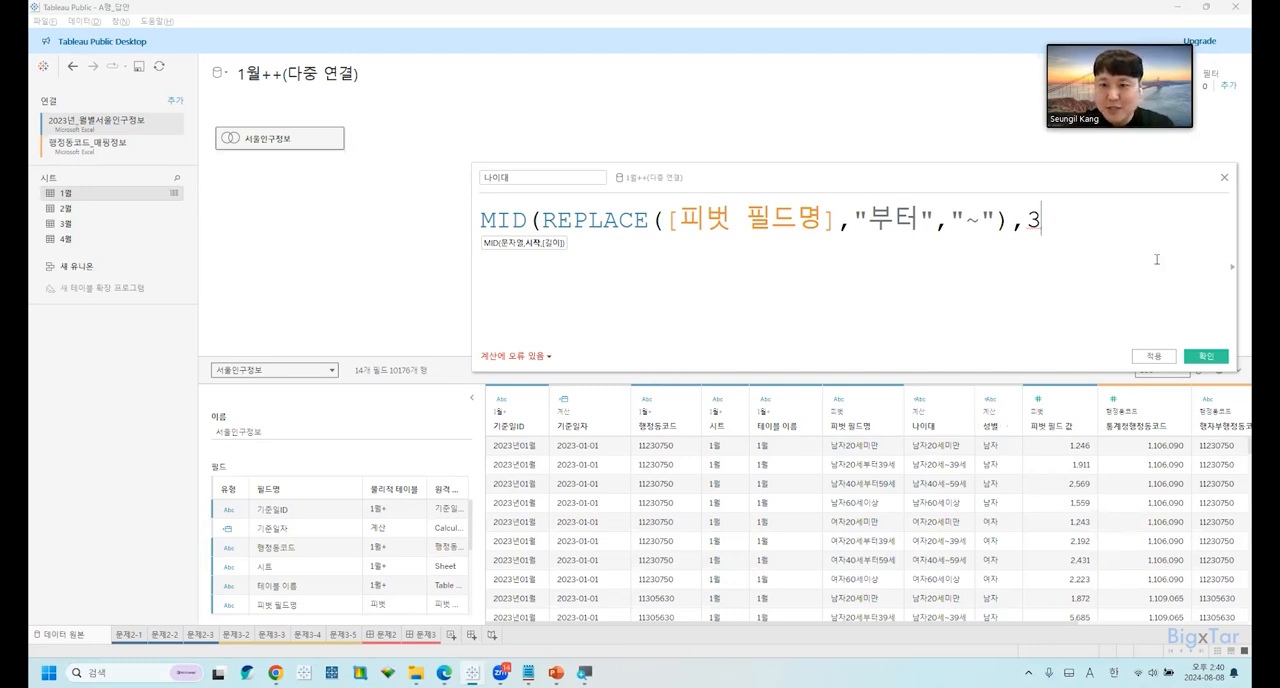
type(")")
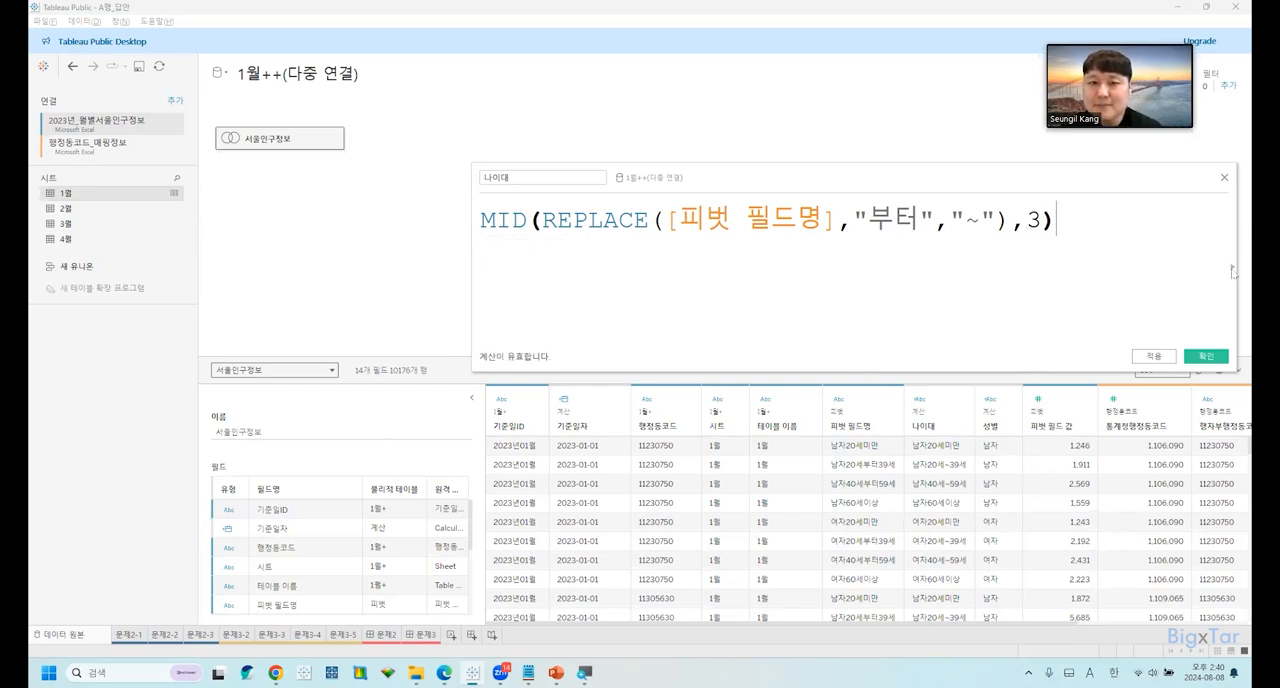
left_click(1212, 360)
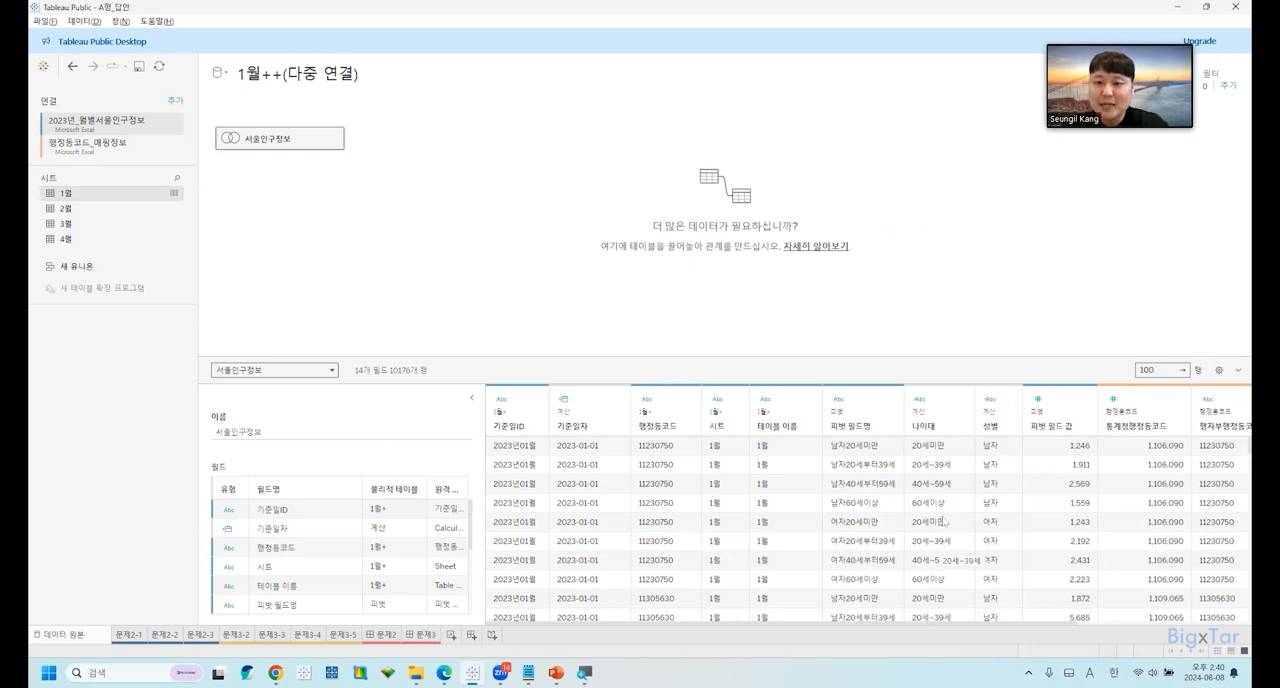
Switch to the exam document, review the 문제1 requirements, and look over the 문제2 completed visualizations and first task.
key("alt+Tab")
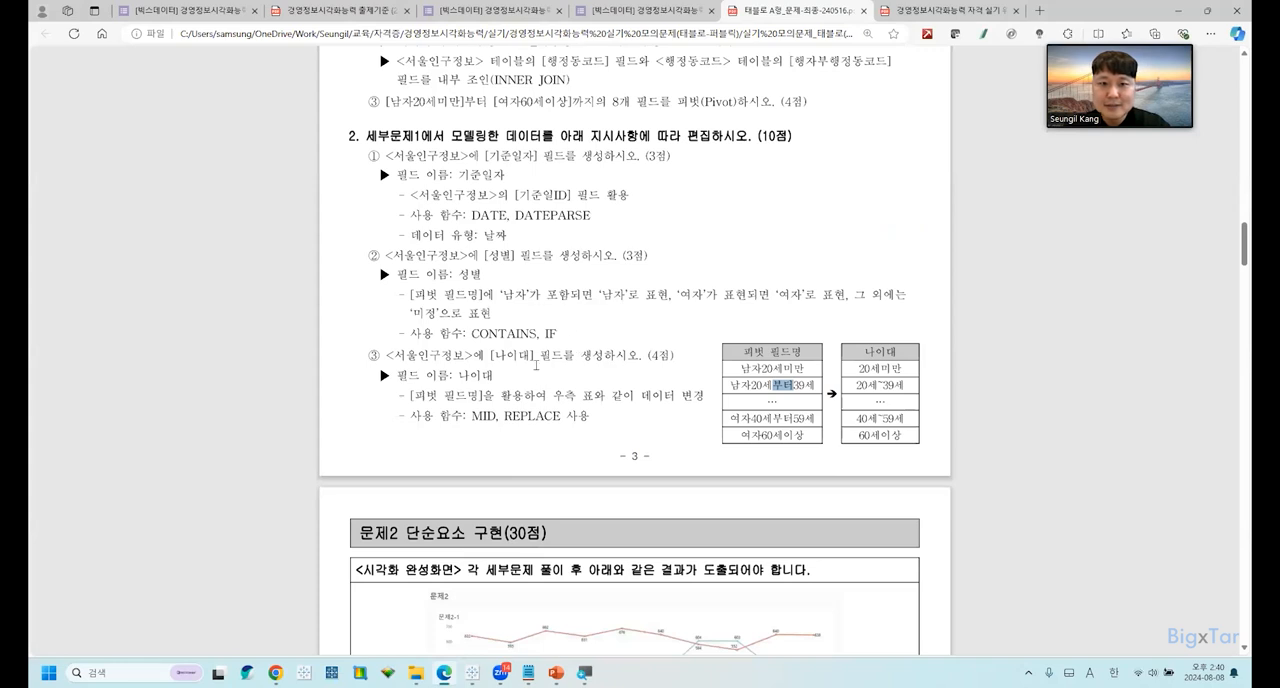
scroll(596, 410, "down", 3)
scroll(605, 418, "up", 3)
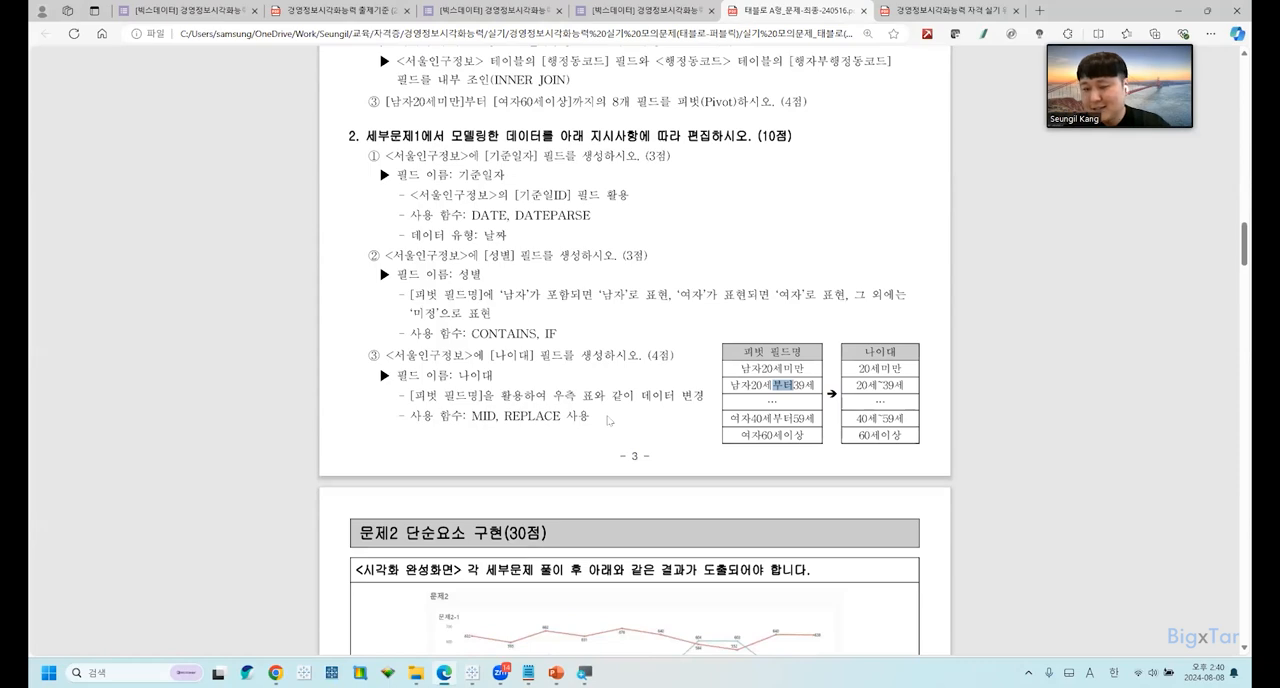
scroll(607, 420, "down", 4)
scroll(608, 421, "up", 8)
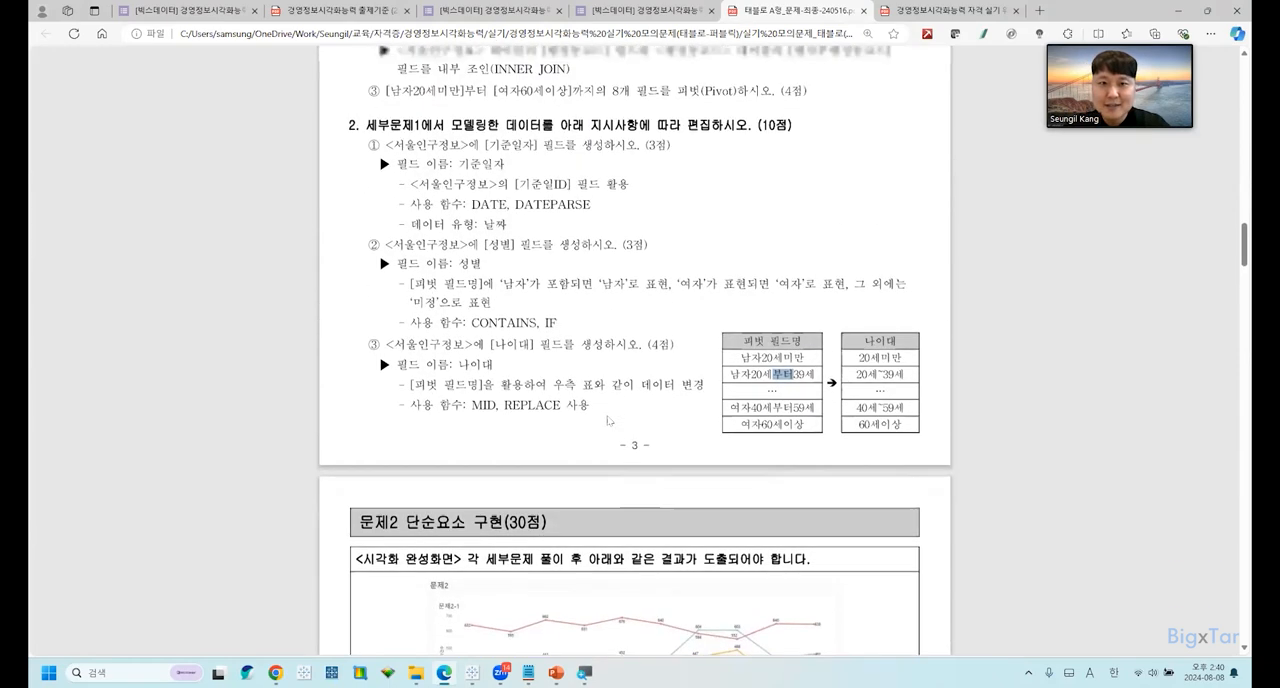
scroll(608, 421, "up", 10)
scroll(607, 400, "down", 12)
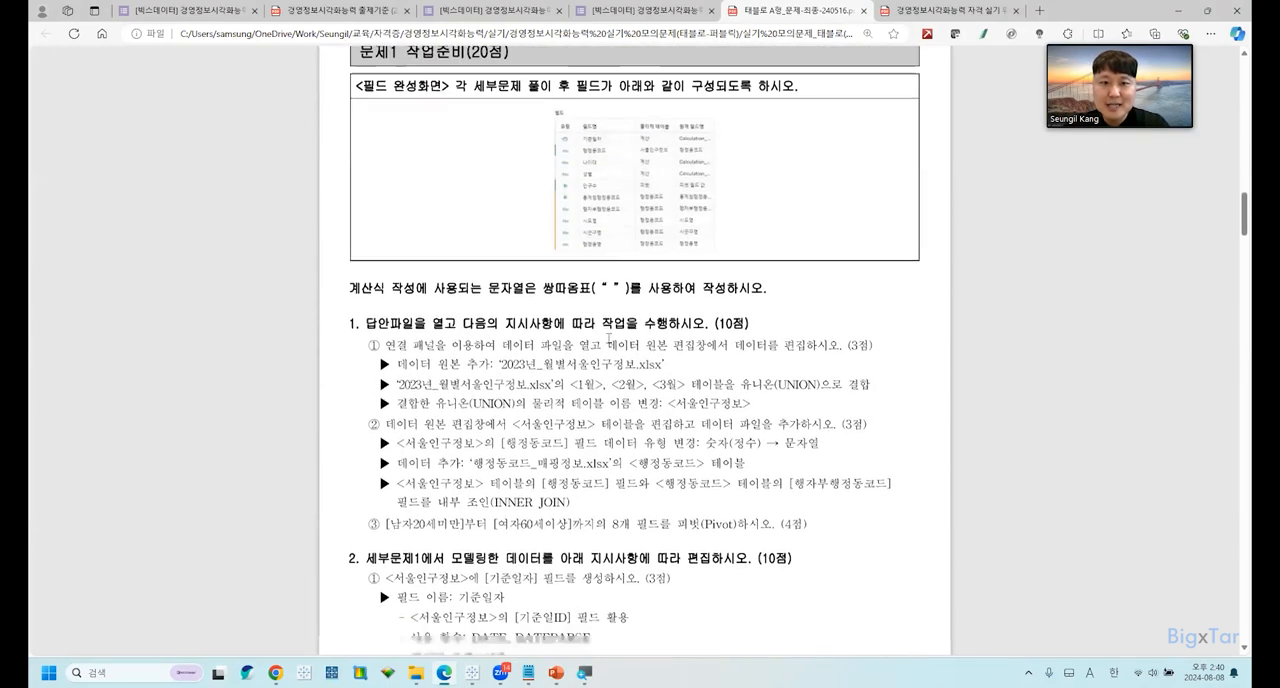
scroll(606, 352, "down", 7)
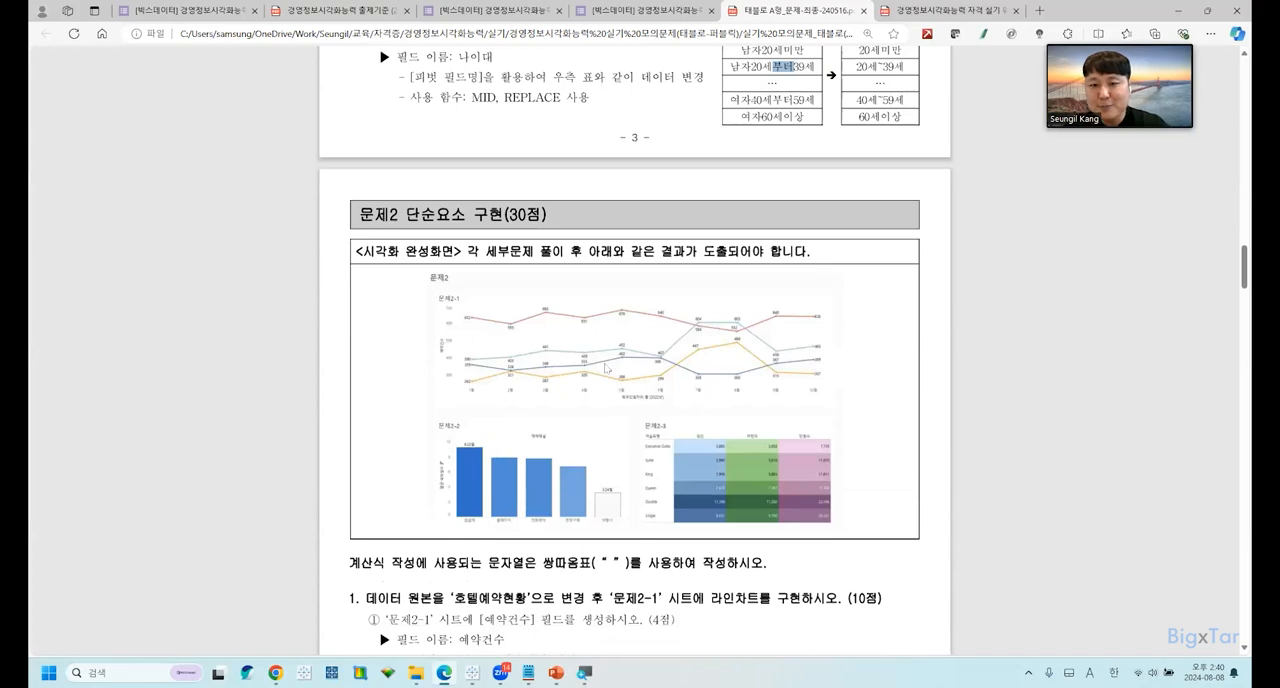
Review the 문제2-1 line chart and 문제2-2 bar chart requirements in the exam document, and switch to Tableau's 문제2-1 sheet.
scroll(606, 369, "down", 5)
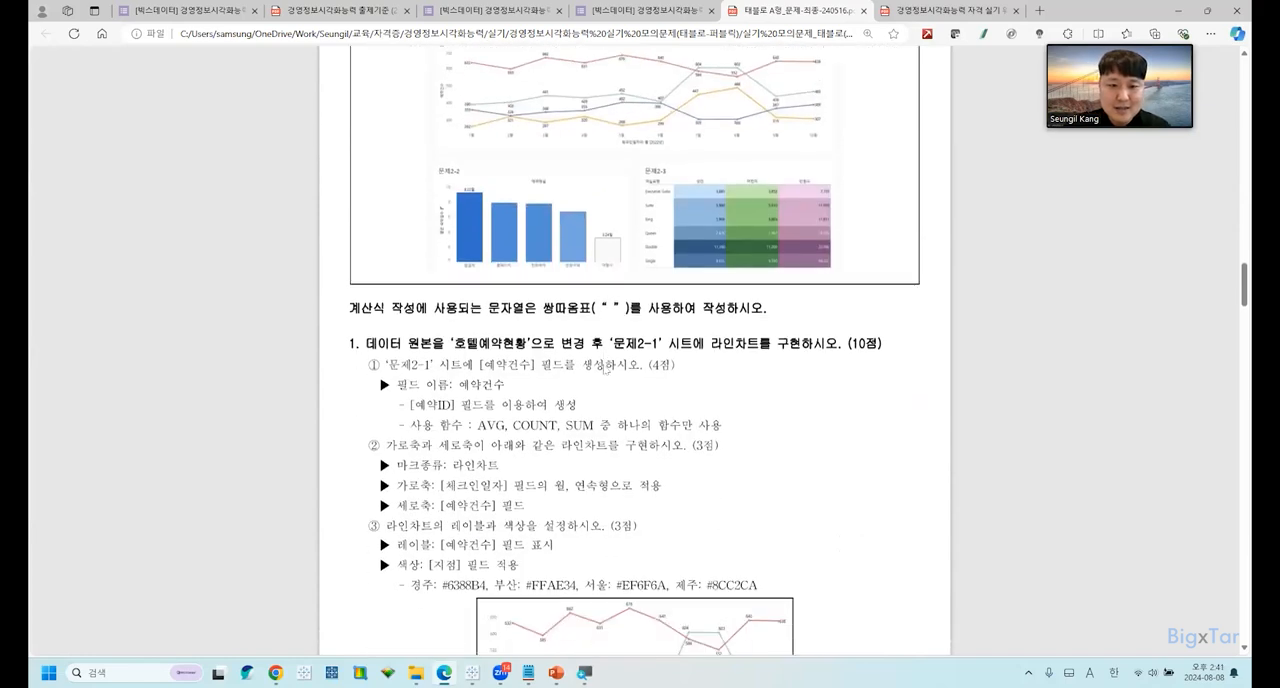
scroll(604, 369, "down", 10)
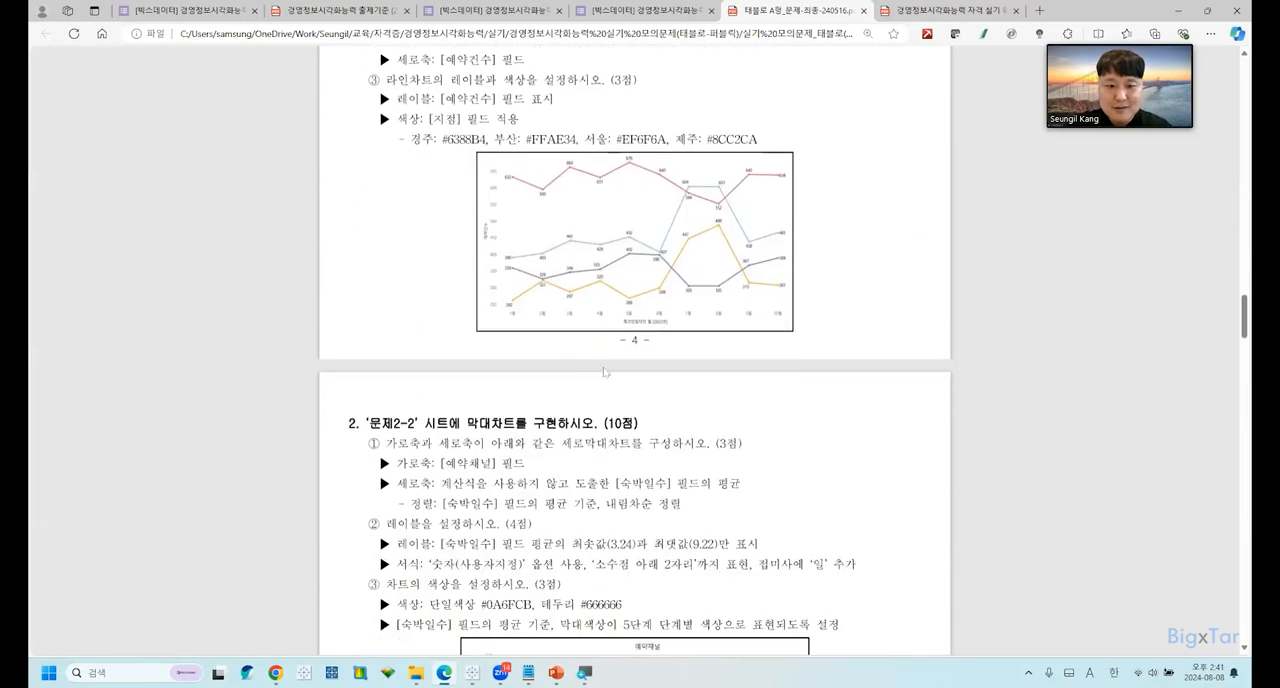
scroll(604, 370, "down", 3)
scroll(604, 371, "up", 4)
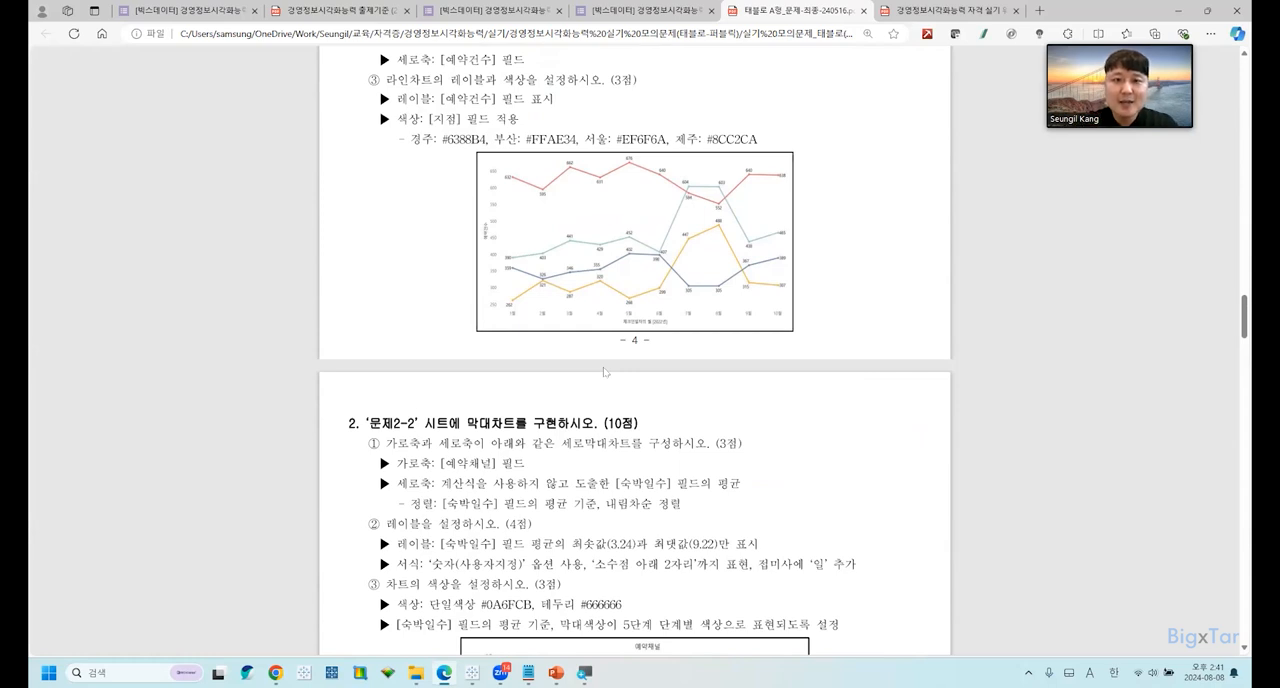
key("alt+Tab")
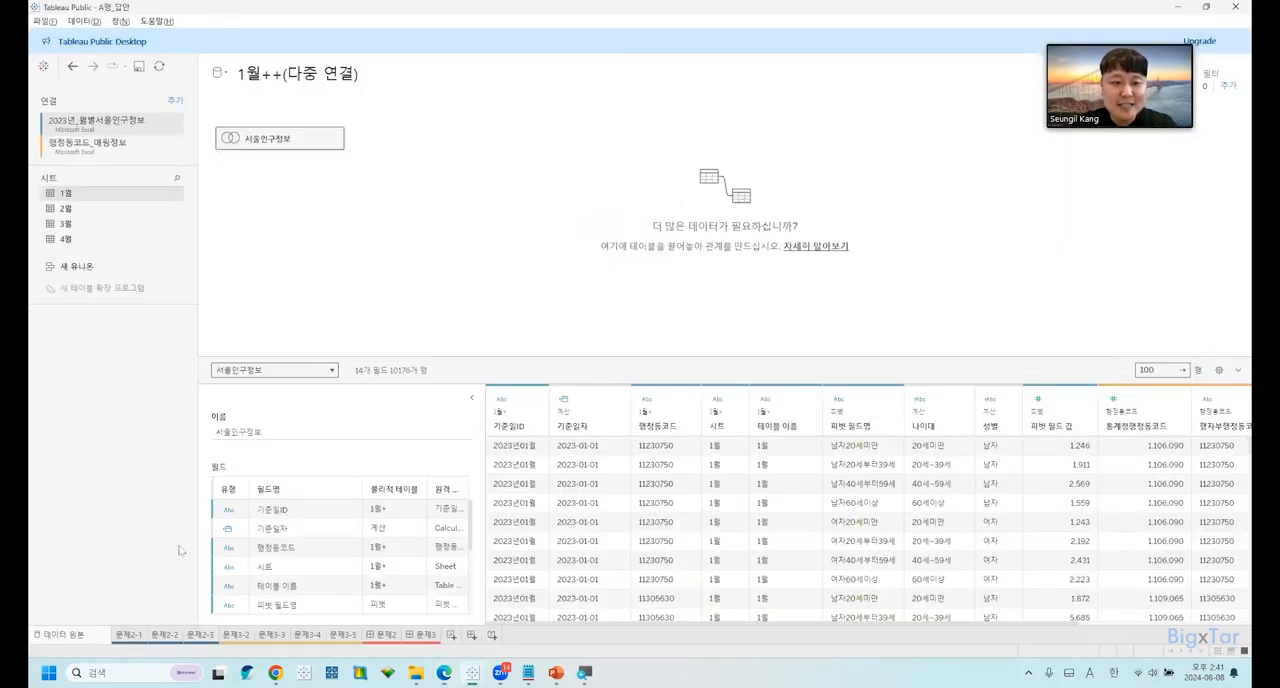
left_click(143, 637)
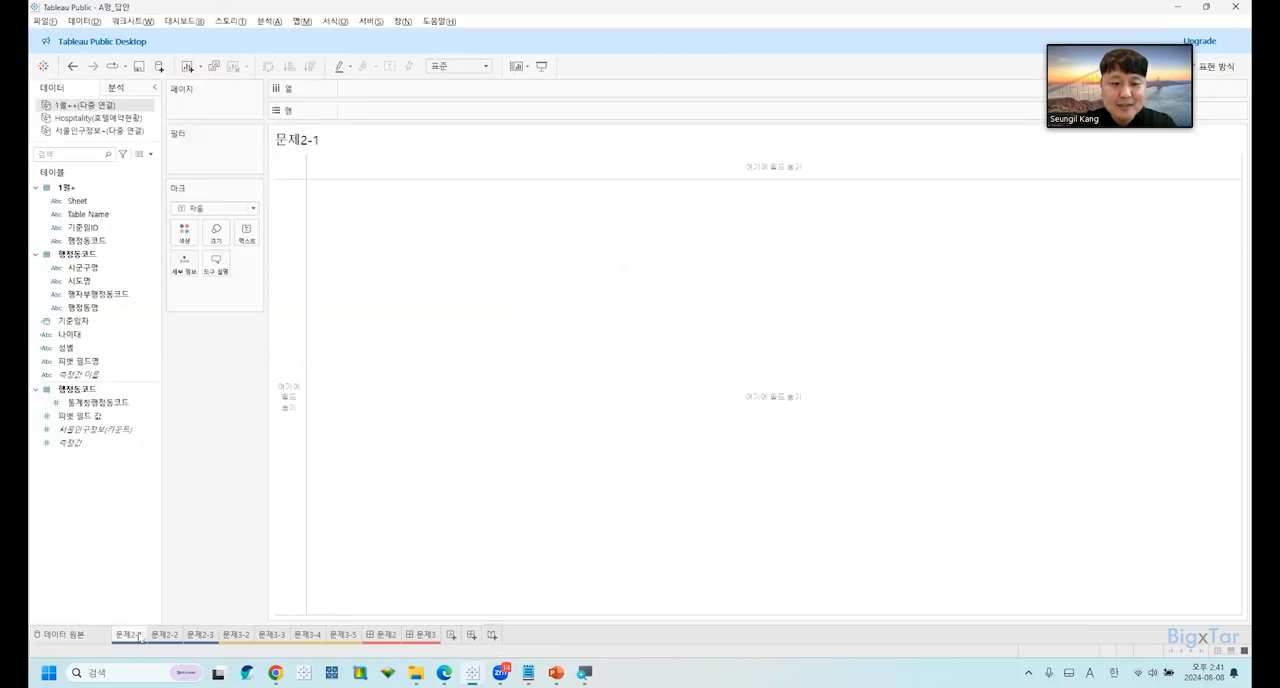
Add a blank worksheet to the workbook, delete it, and return to the 문제2-1 sheet.
left_click(451, 634)
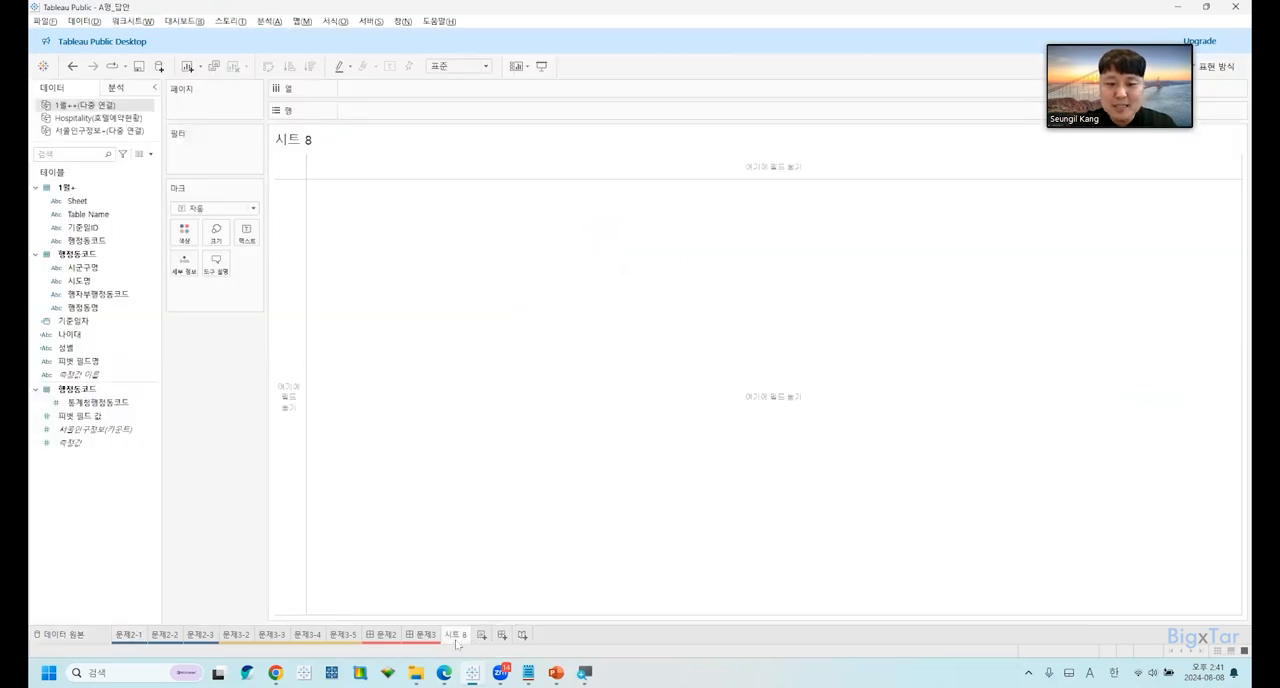
left_click(85, 307)
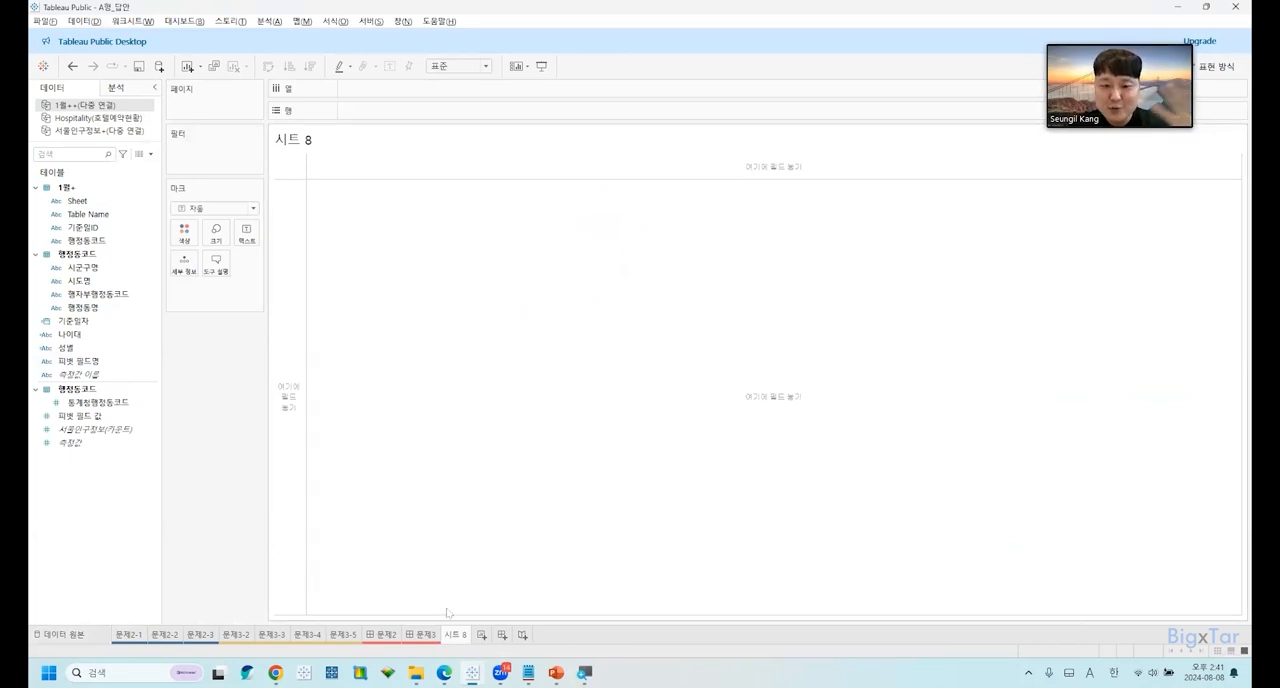
right_click(452, 640)
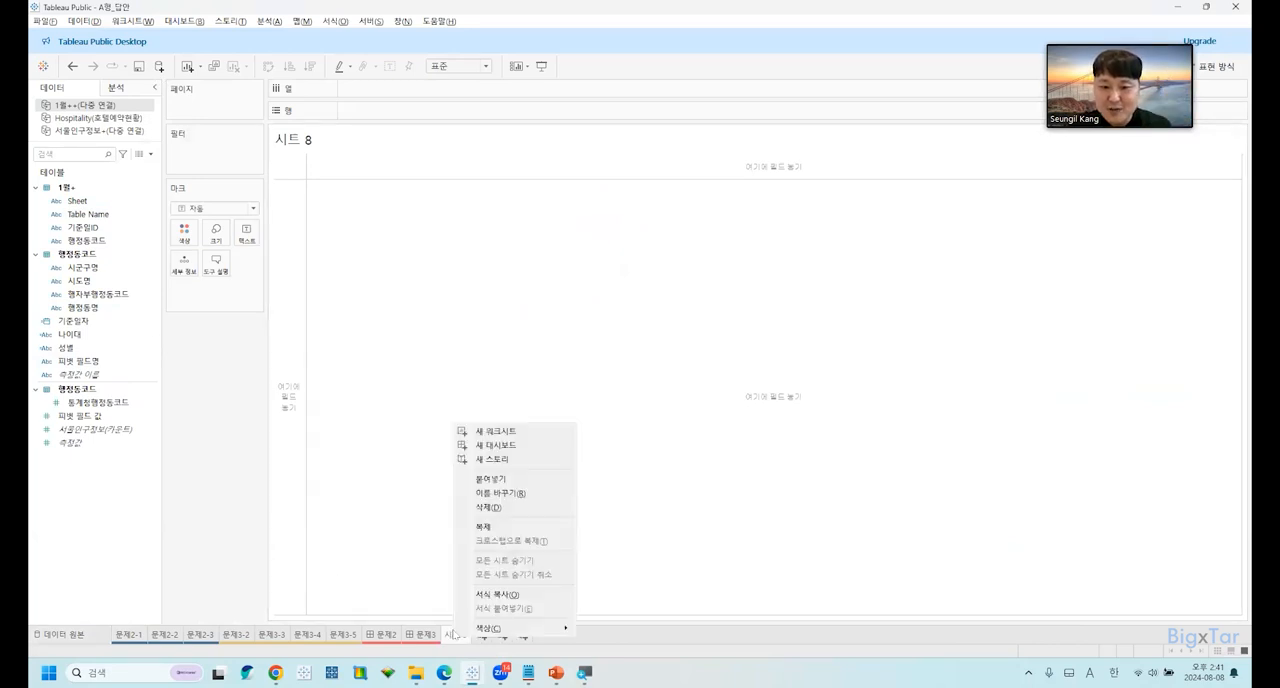
left_click(490, 508)
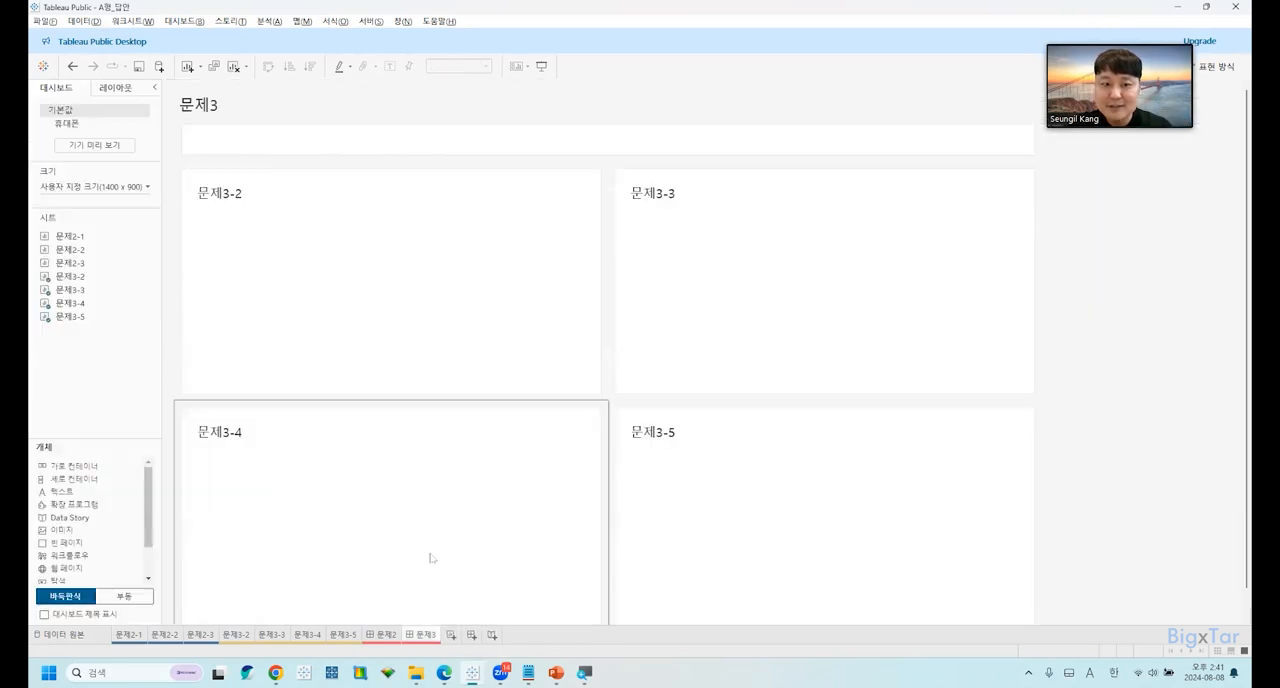
left_click(130, 635)
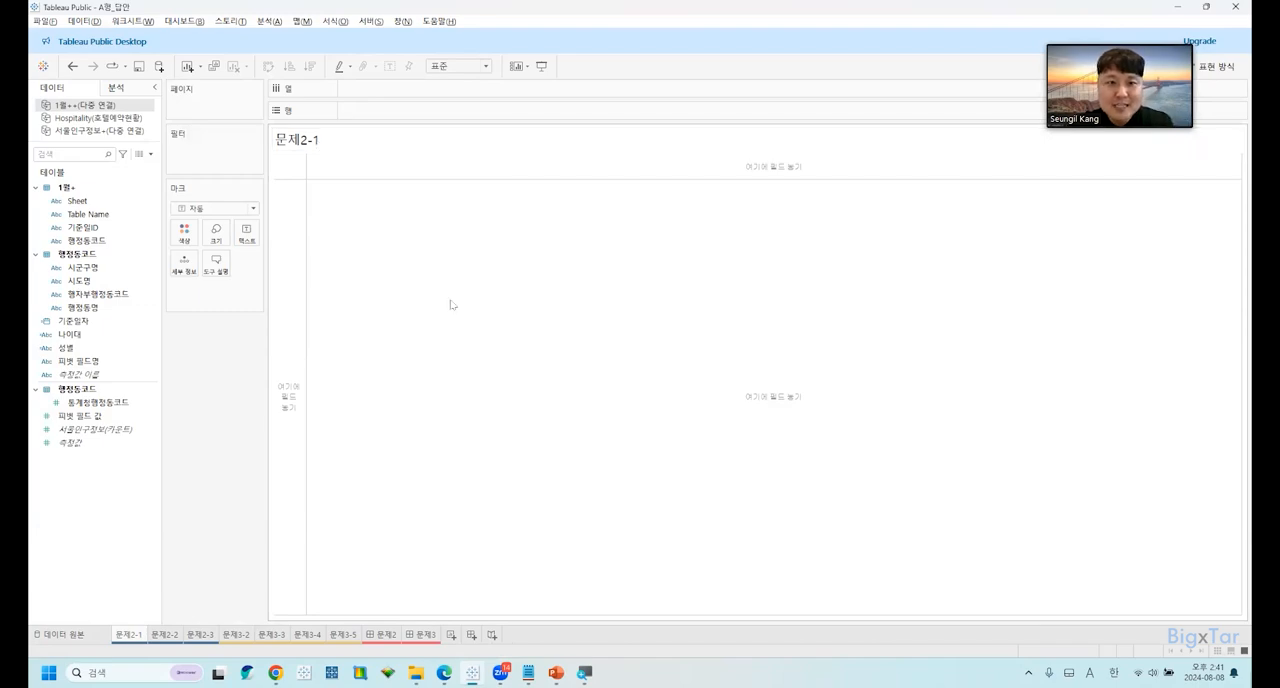
Switch to the exam document, reread the 예약건수 field and line chart requirements of 문제2-1, and return to Tableau.
key("alt+Tab")
scroll(462, 240, "down", 1)
scroll(461, 235, "up", 5)
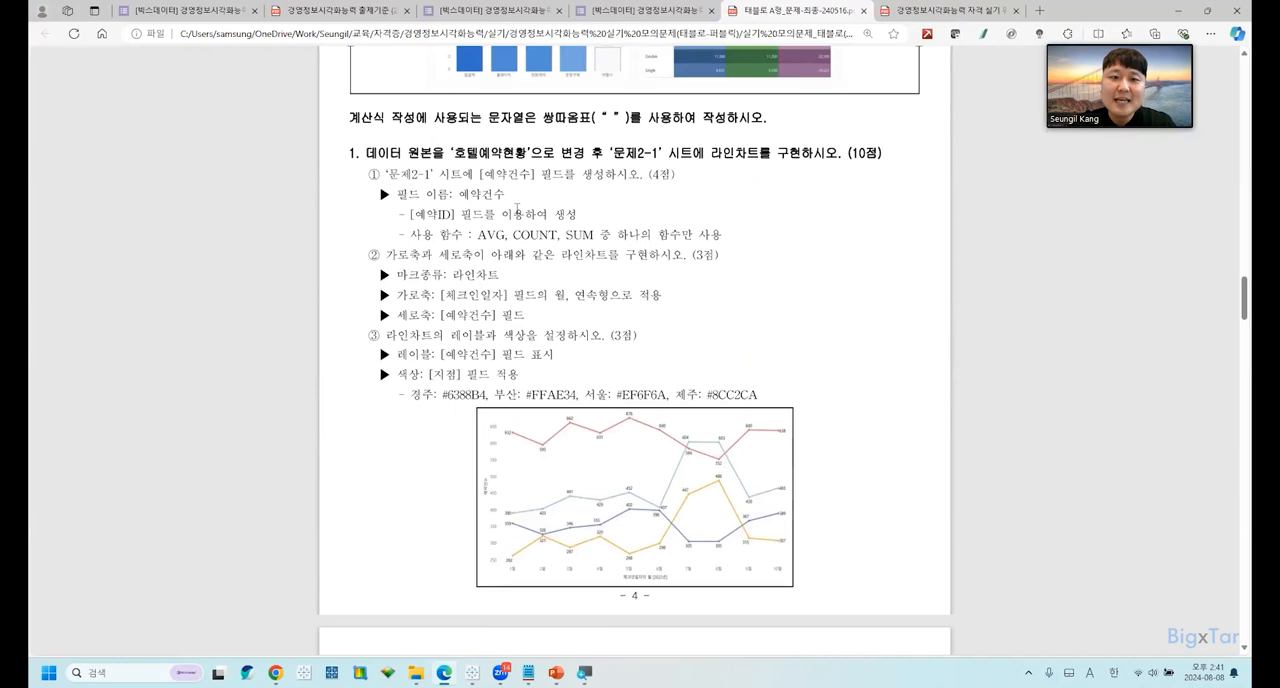
scroll(515, 210, "up", 3)
key("alt+Tab")
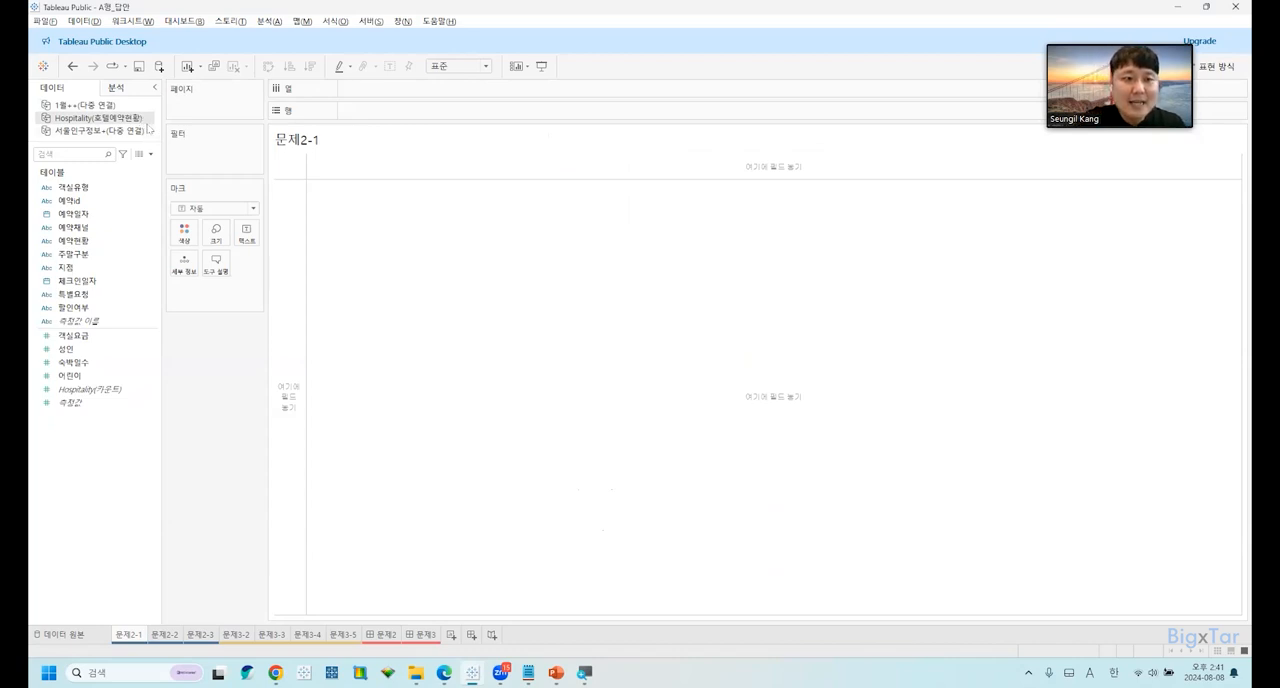
Create a trial calculated field named D containing the string "DD" in the 1월++(다중 연결) data source, and delete it.
left_click(152, 107)
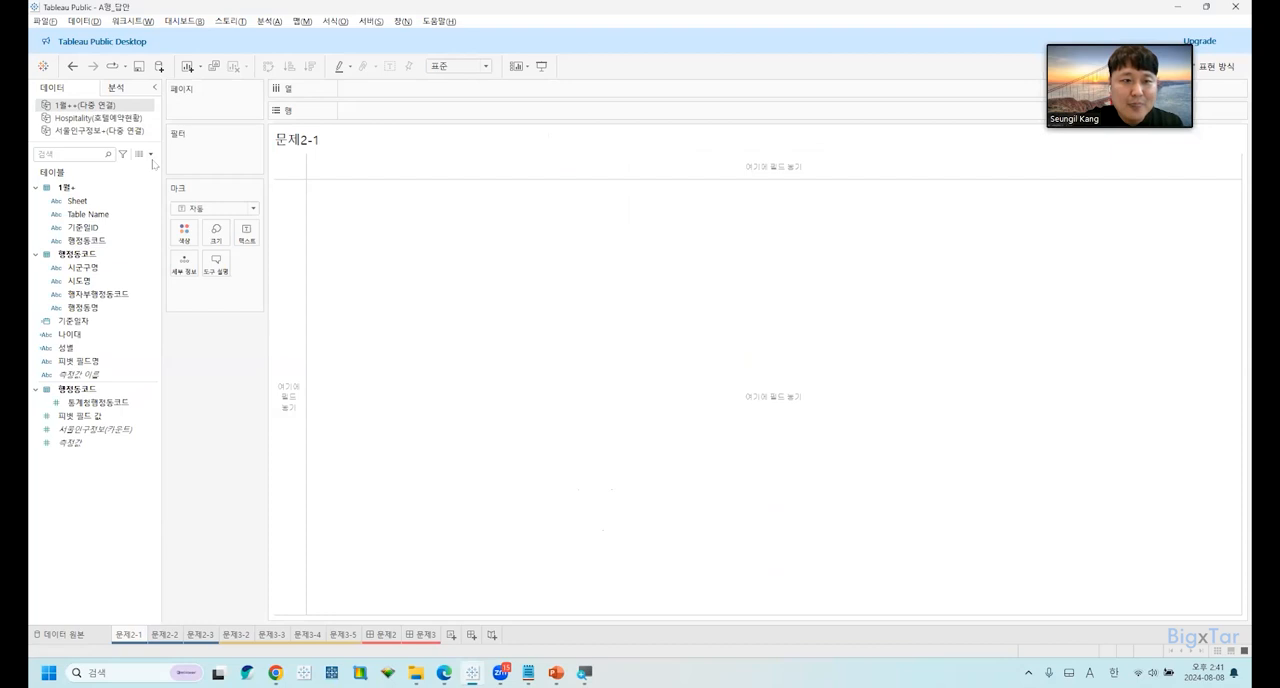
left_click(151, 155)
left_click(90, 167)
type("D")
left_click(559, 222)
type("DD")
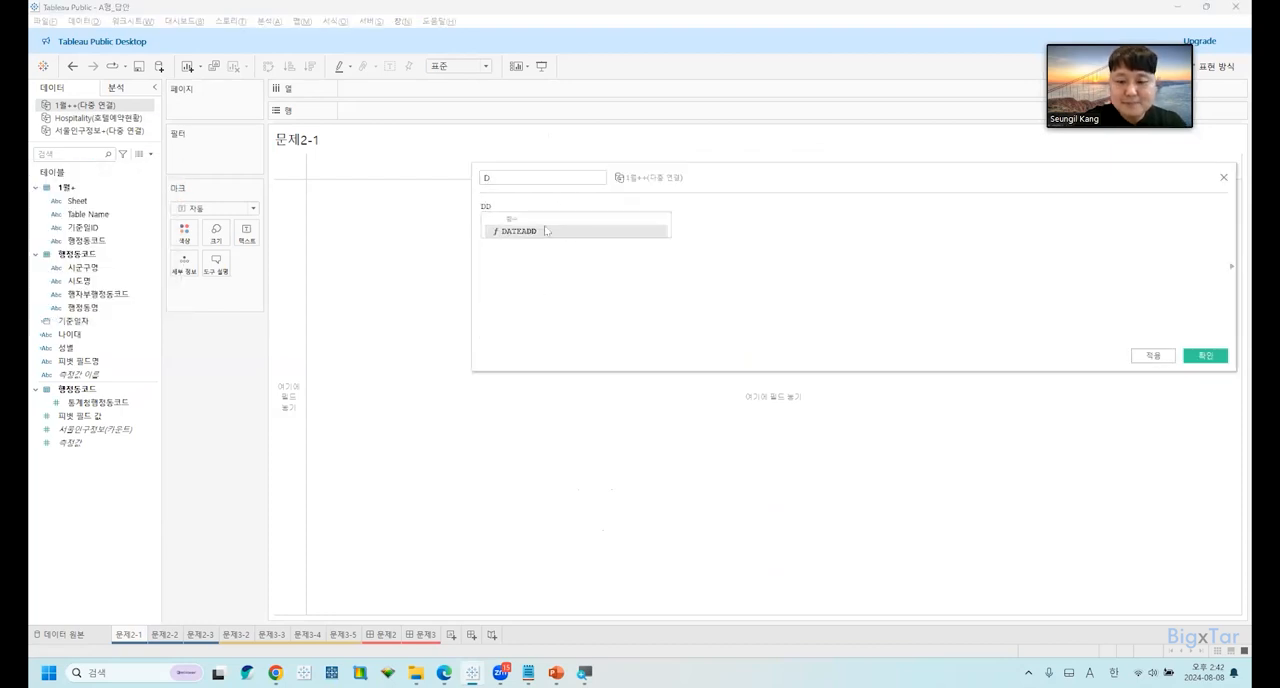
type("*")
type("\"DD")
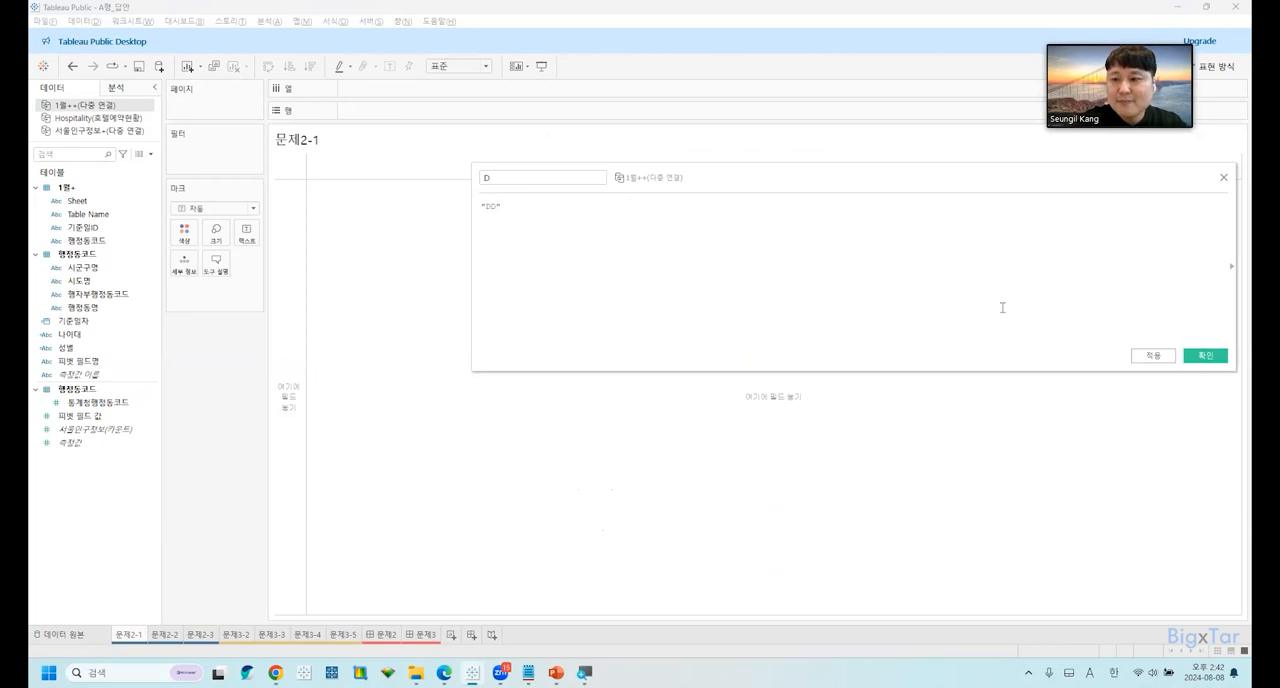
left_click(1205, 355)
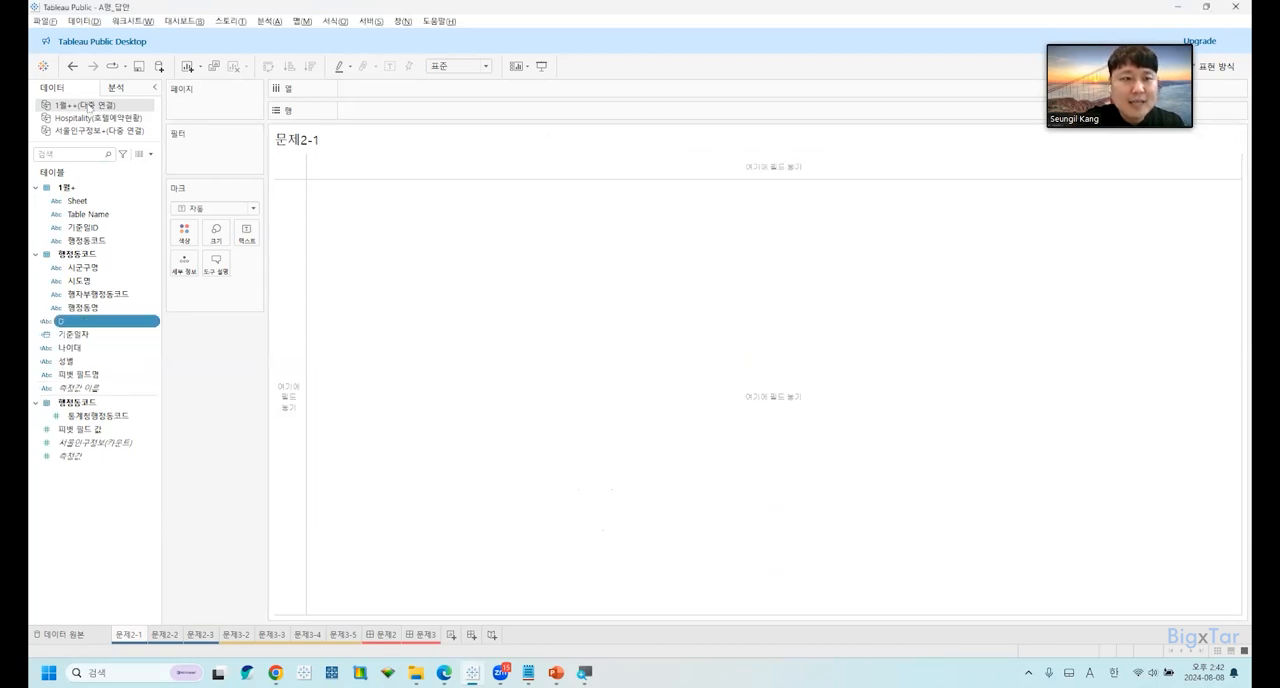
right_click(87, 321)
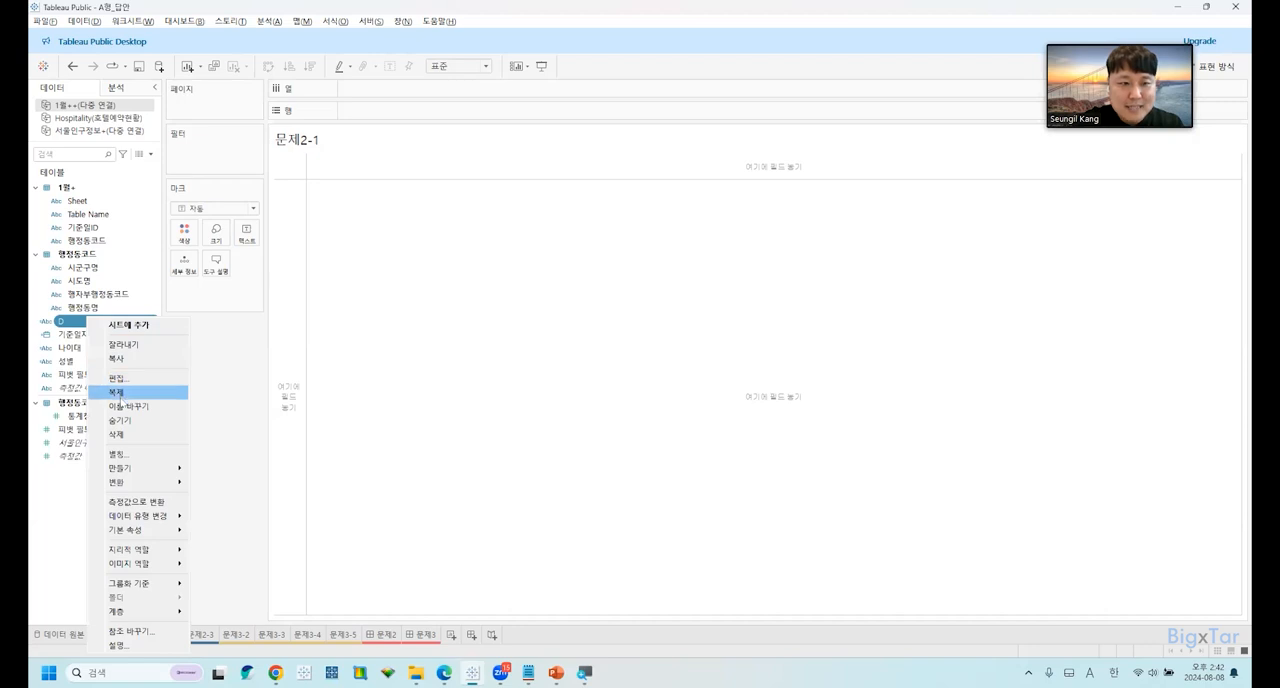
left_click(128, 434)
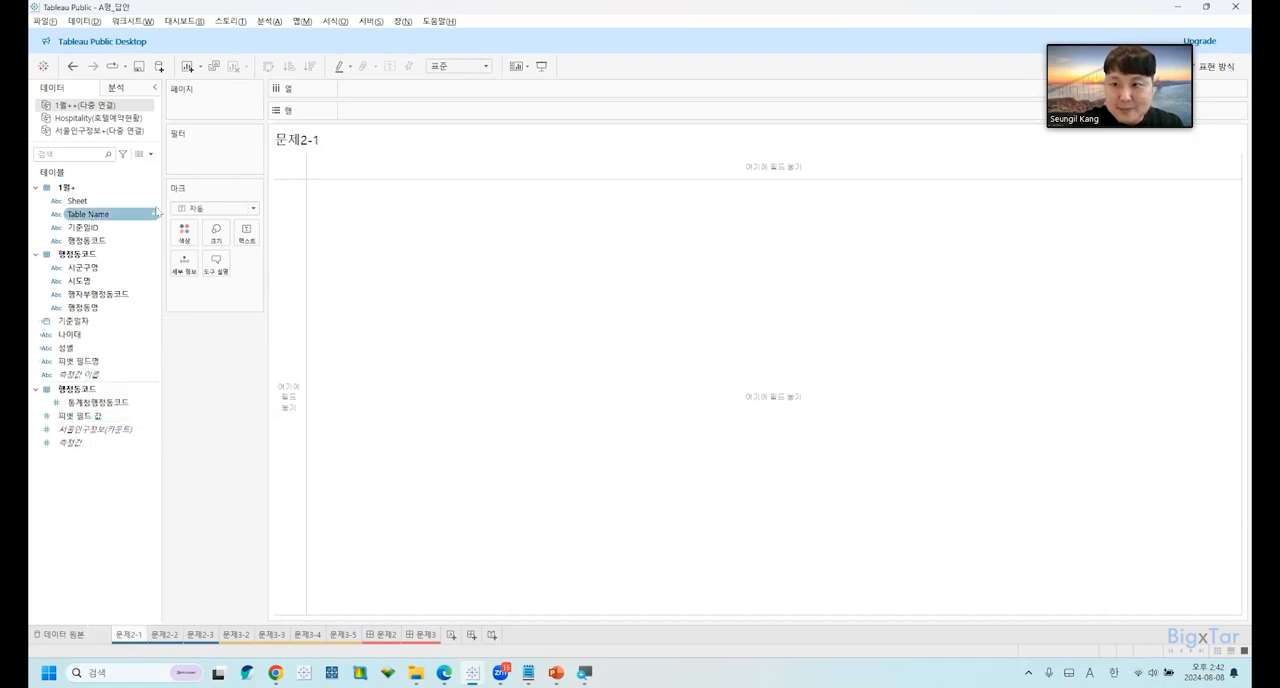
Make Hospitality(호텔예약현황) the active data source, and open a blank calculated field for it, closing the editor without saving.
left_click(130, 118)
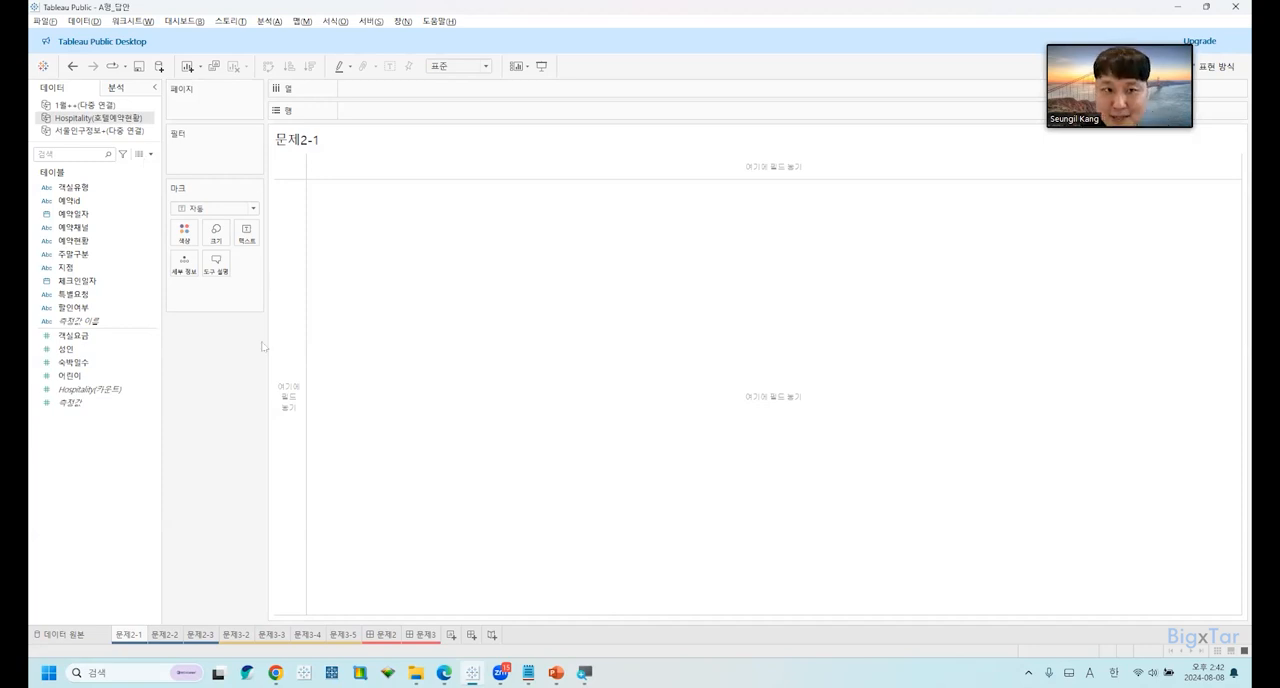
left_click(151, 155)
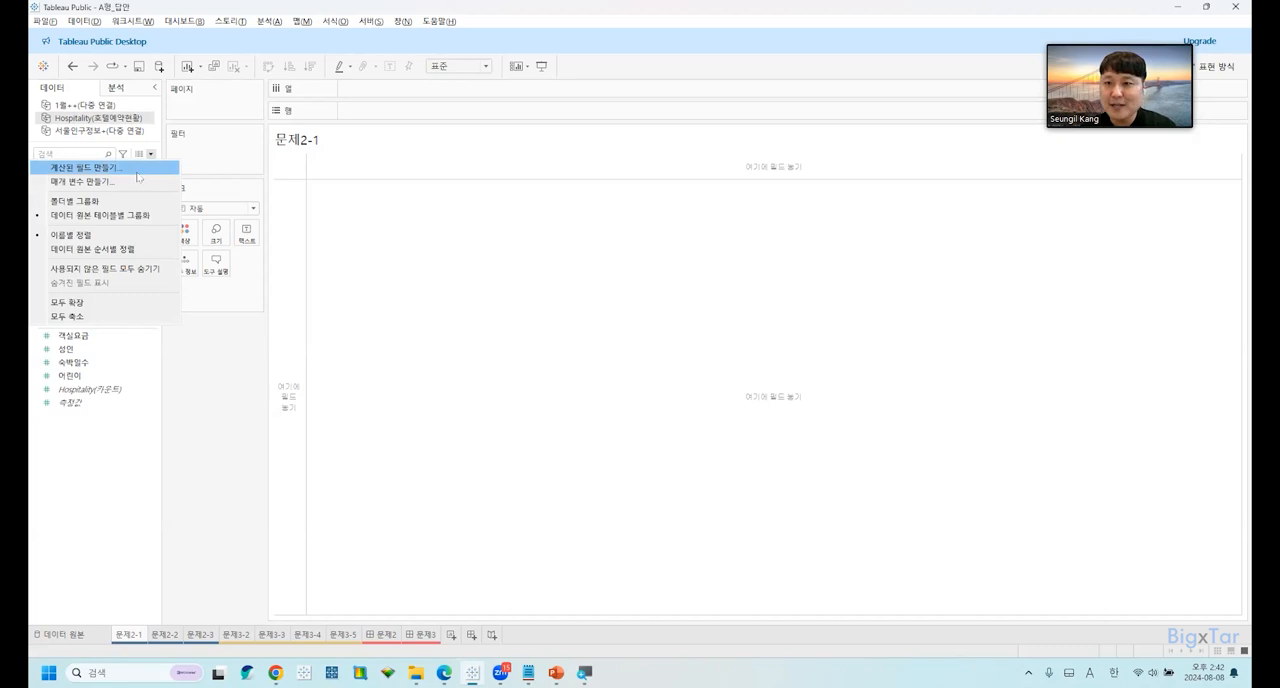
left_click(380, 328)
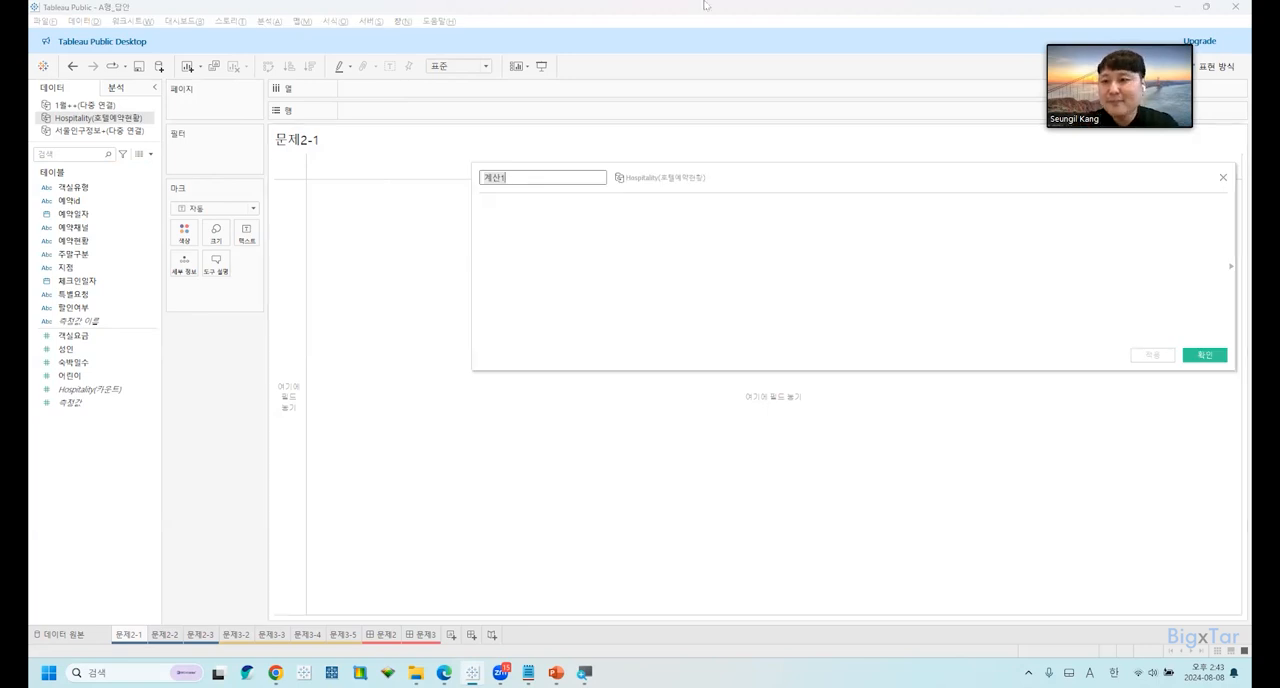
left_click(1222, 177)
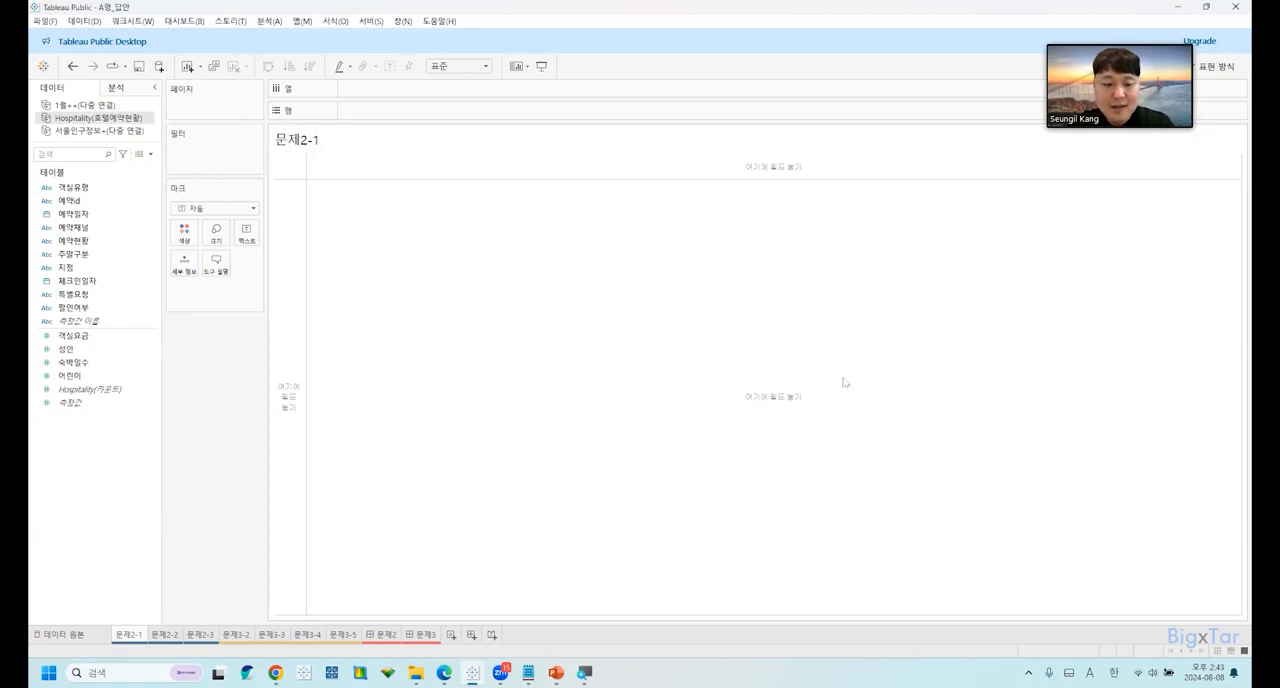
Show and hide the 표현 방식 chart type suggestions several times, leaving them hidden.
key("ctrl+1")
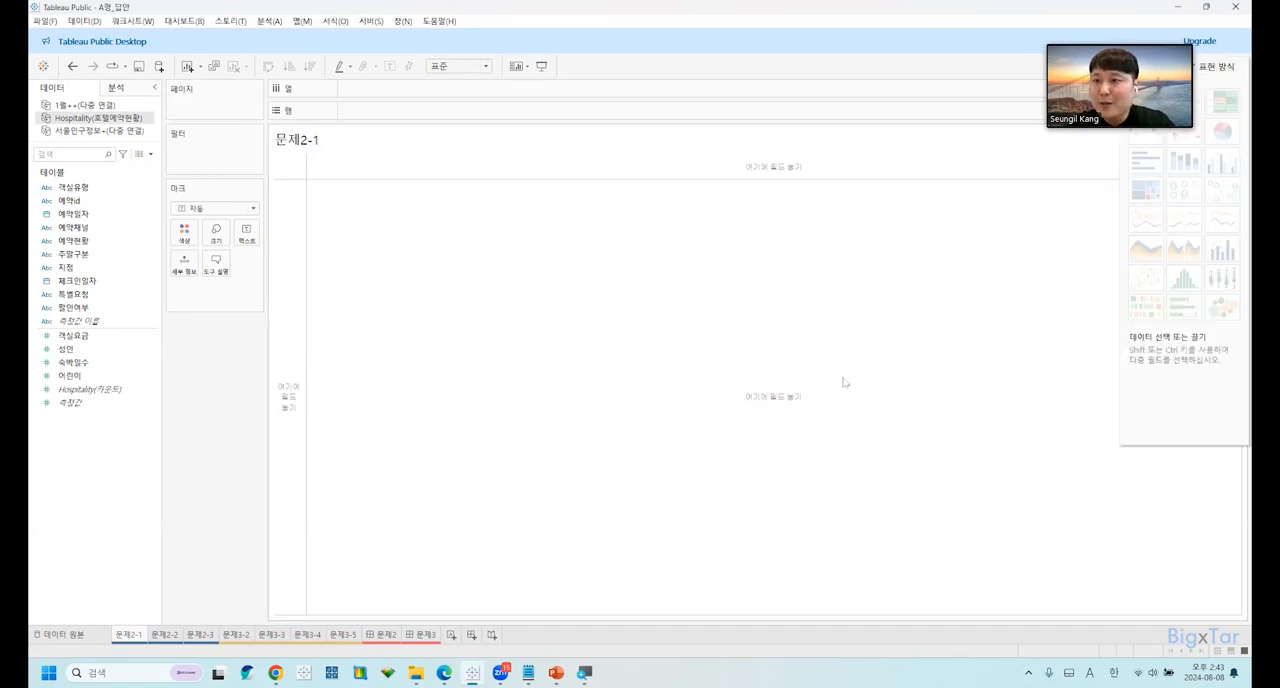
key("ctrl+1")
key("ctrl+1")
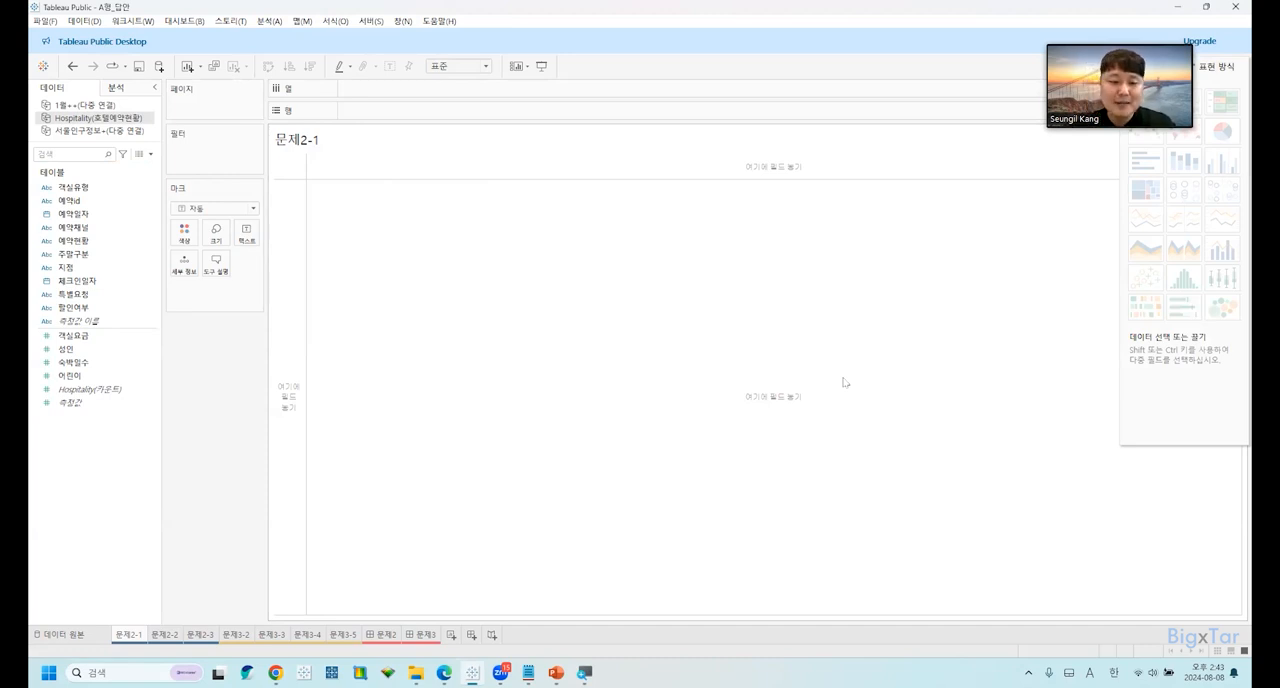
key("ctrl+1")
key("ctrl+1")
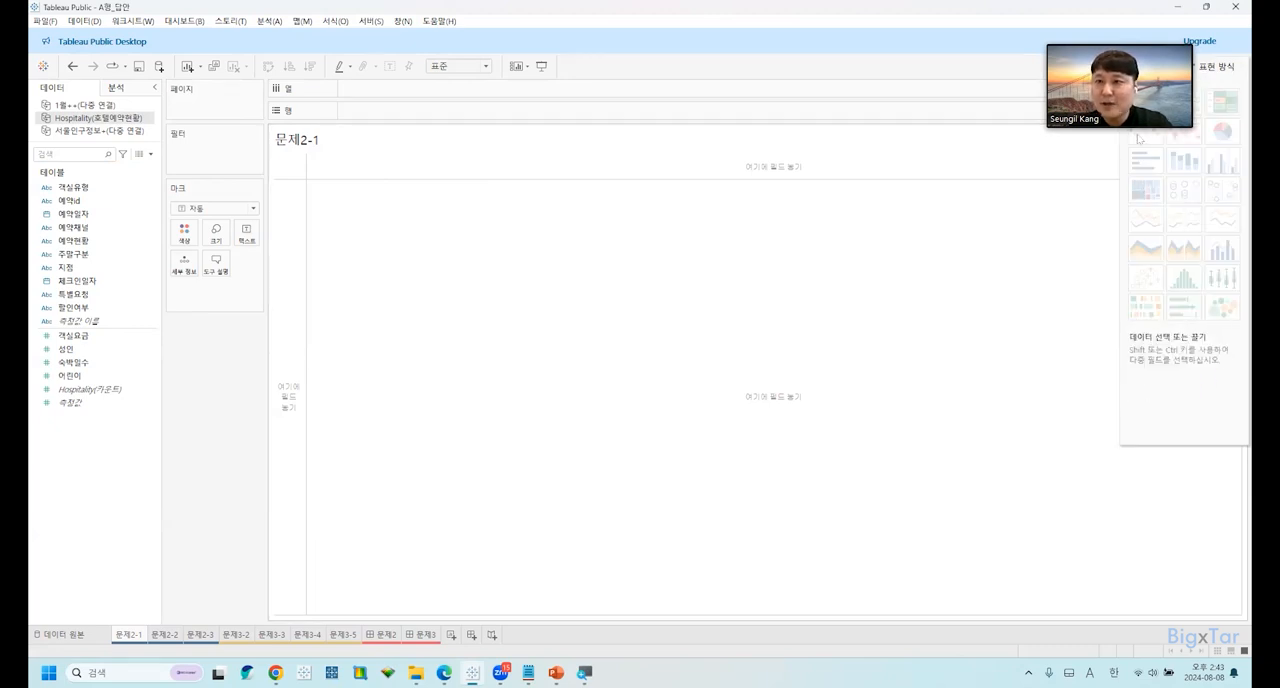
left_click(1222, 62)
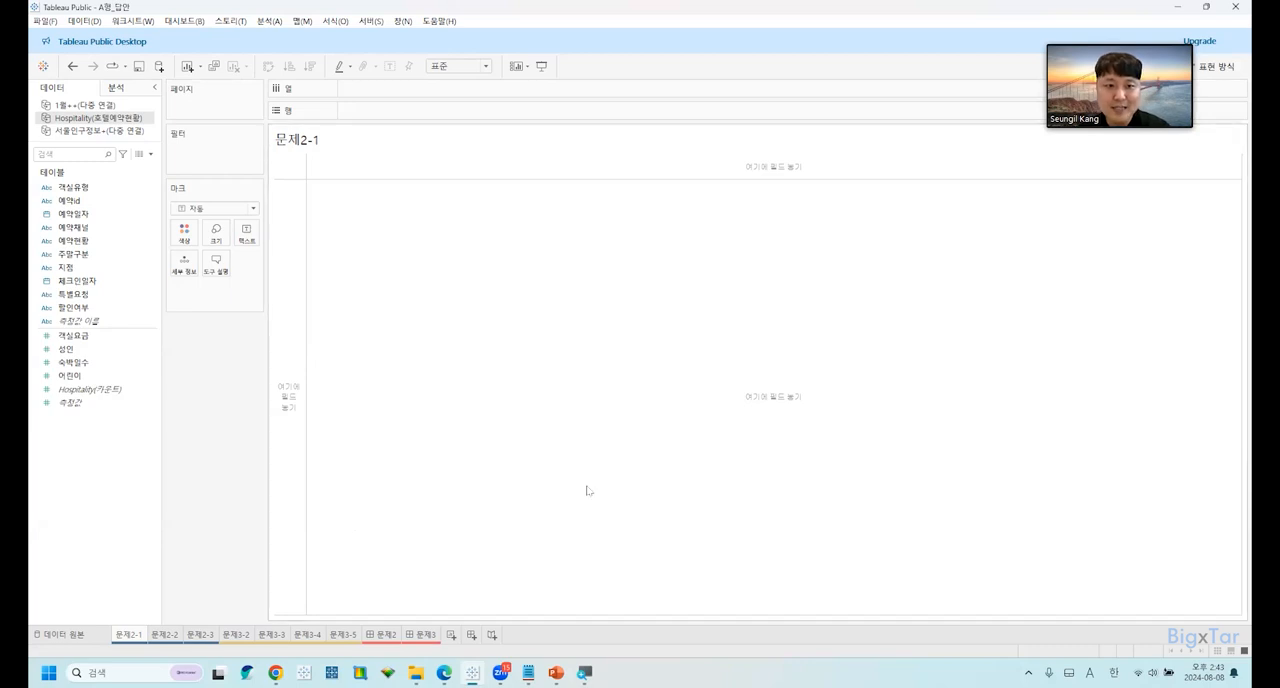
Switch to the Edge browser and view the Tips slide of the webinar presentation.
mouse_move(500, 672)
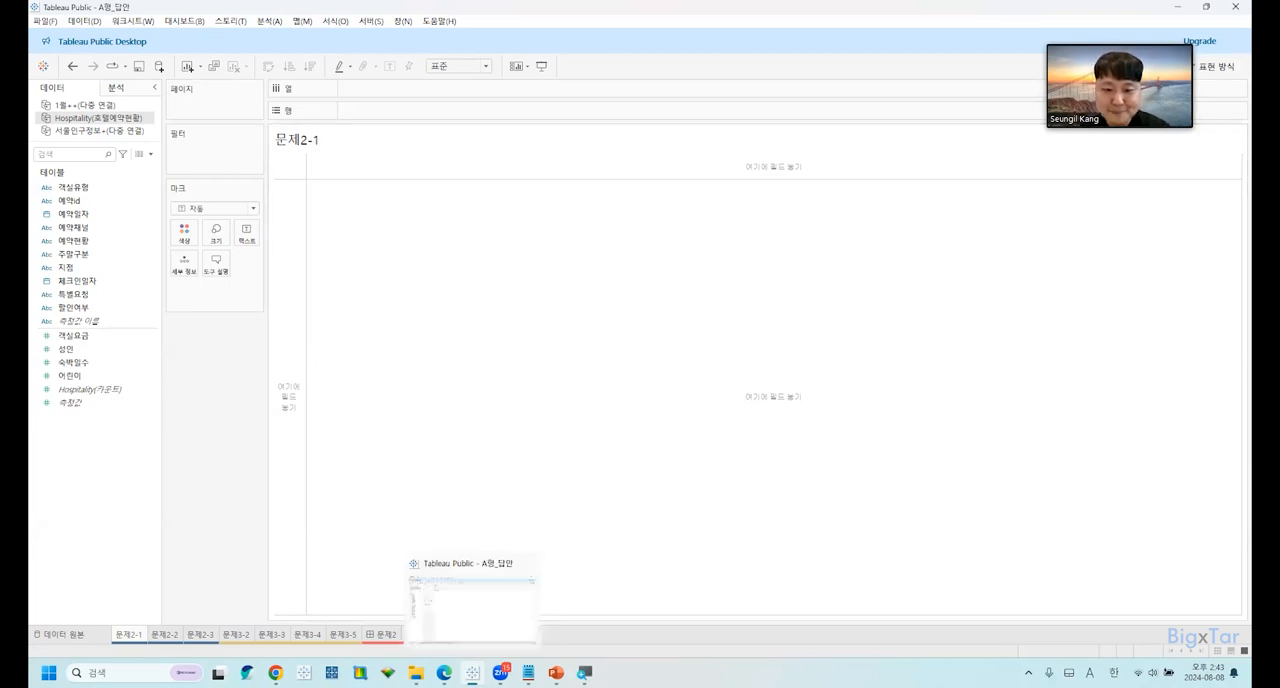
left_click(444, 673)
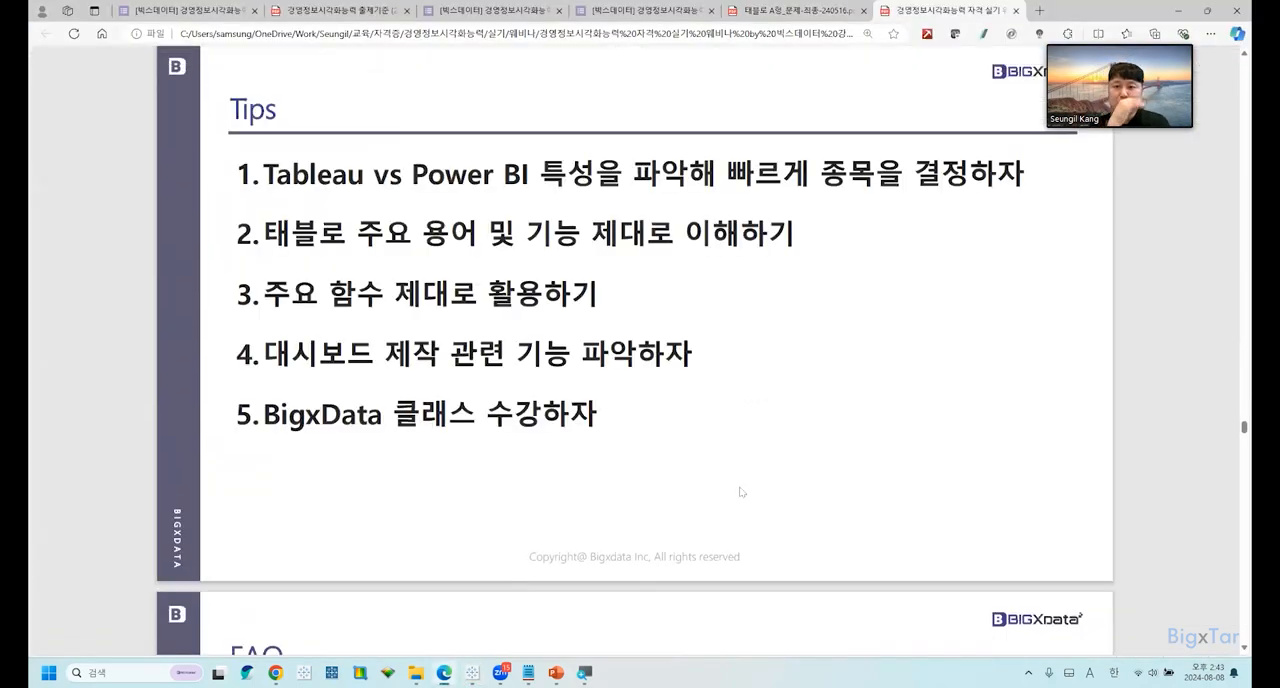